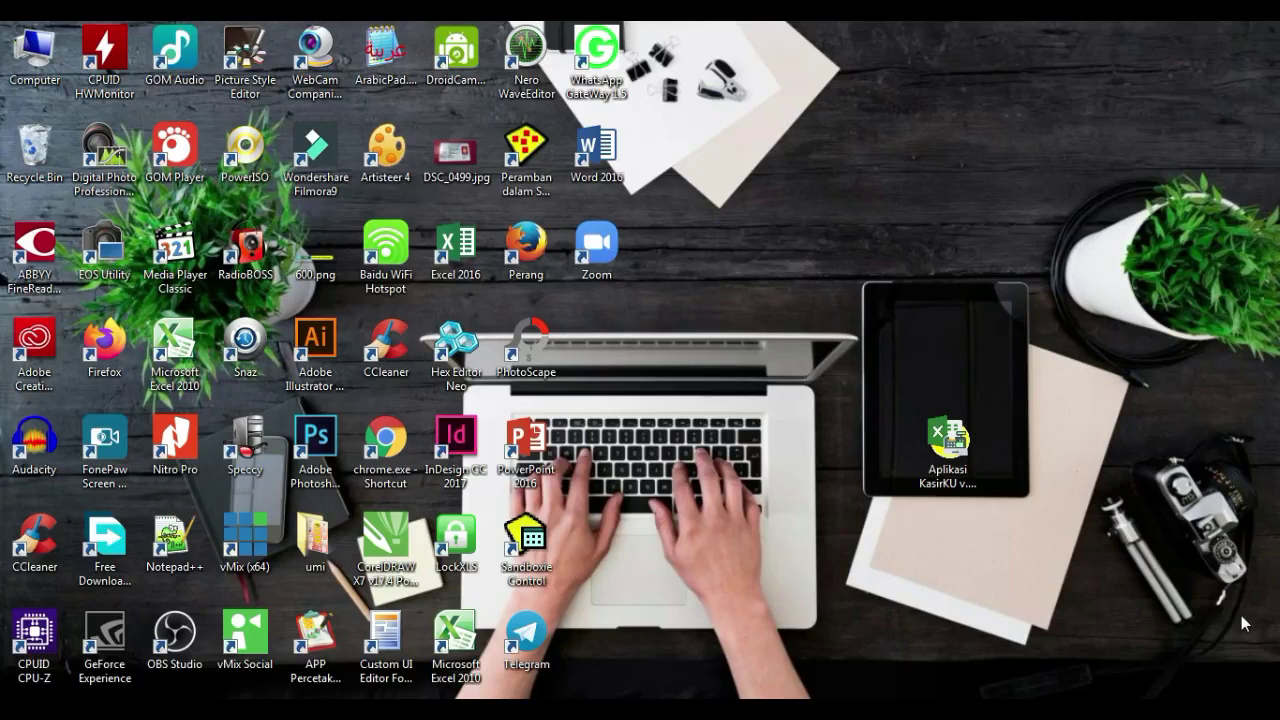
- Select the Aplikasi KasirKU v1 Beta icon on the desktop
left_click(948, 440)
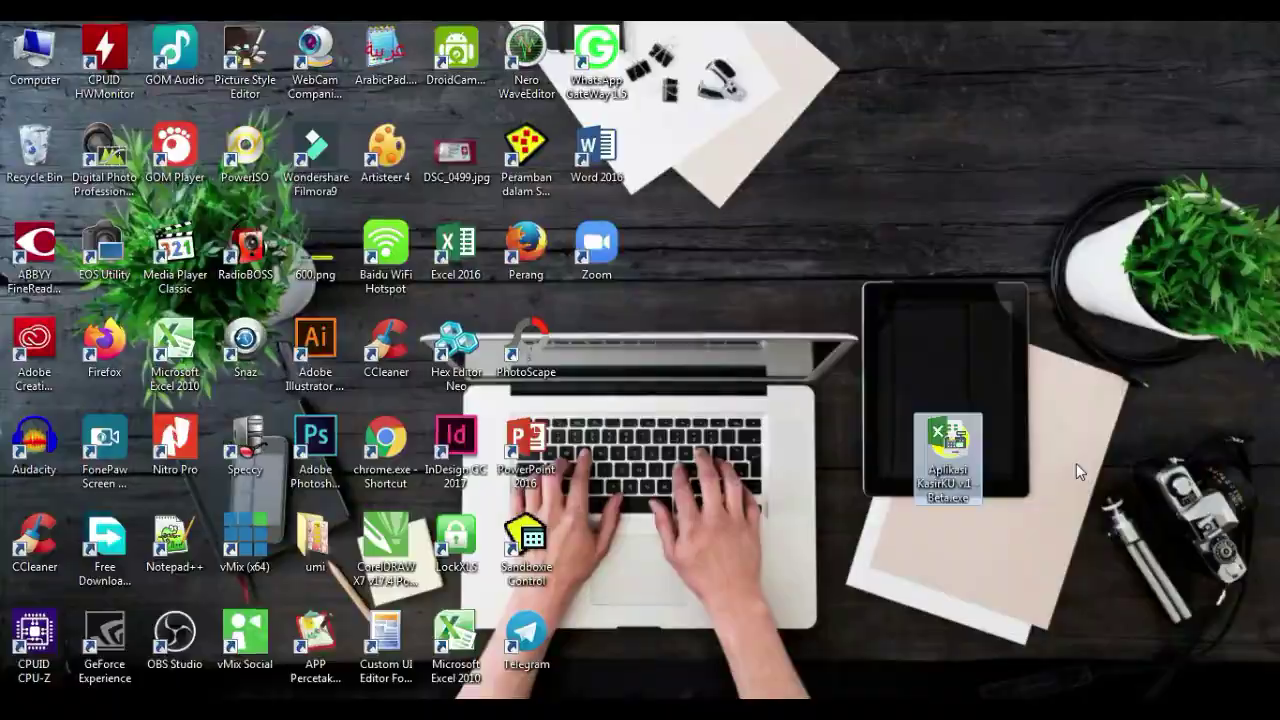
- Launch KasirKU and move its Login APP window up and to the right
key("Return")
left_click_drag(633, 258, 856, 214)
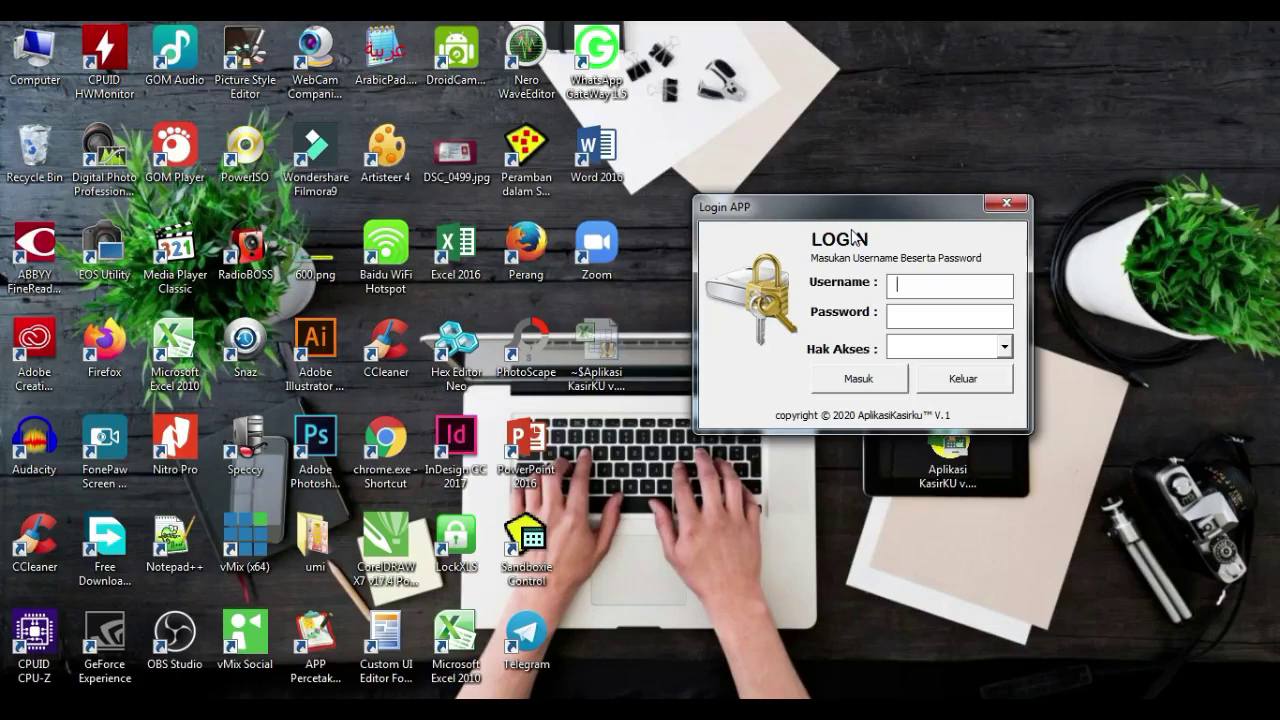
- Enter the cashier's username and password, try Administrator access, and dismiss the Invalid message
type("kasir")
key("Tab")
type("kasir")
left_click(1004, 346)
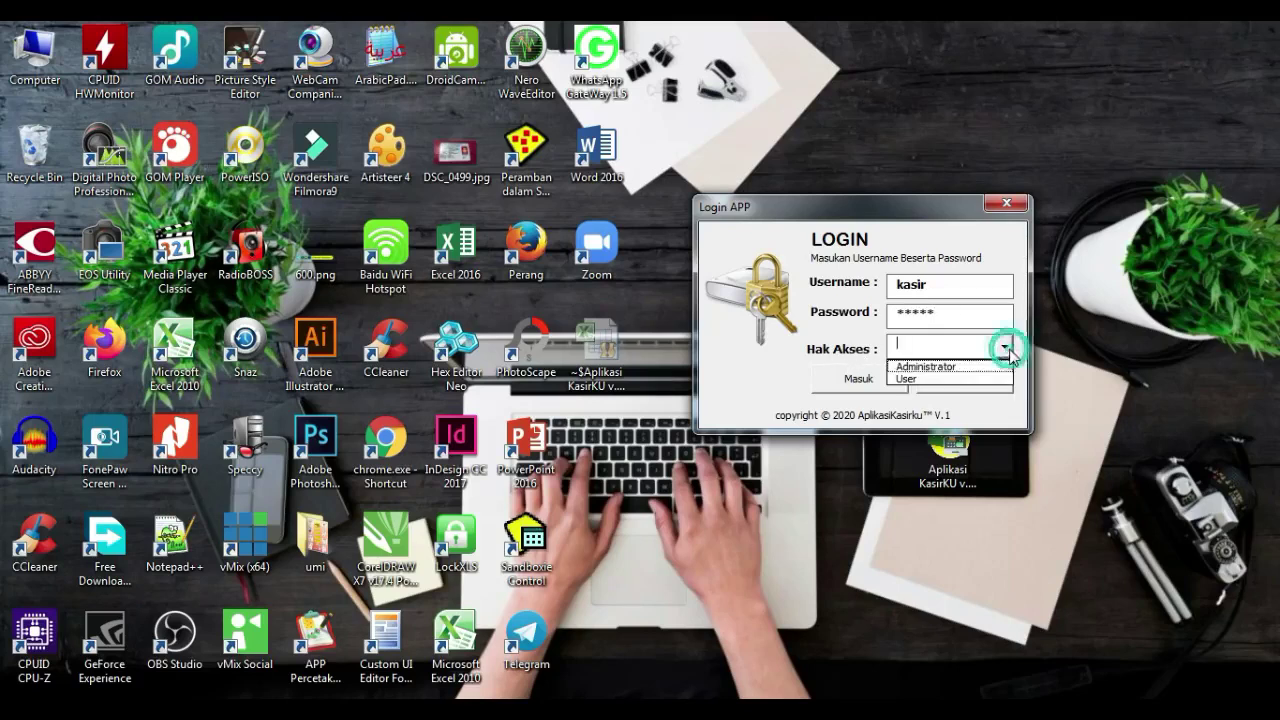
left_click(946, 367)
left_click(884, 384)
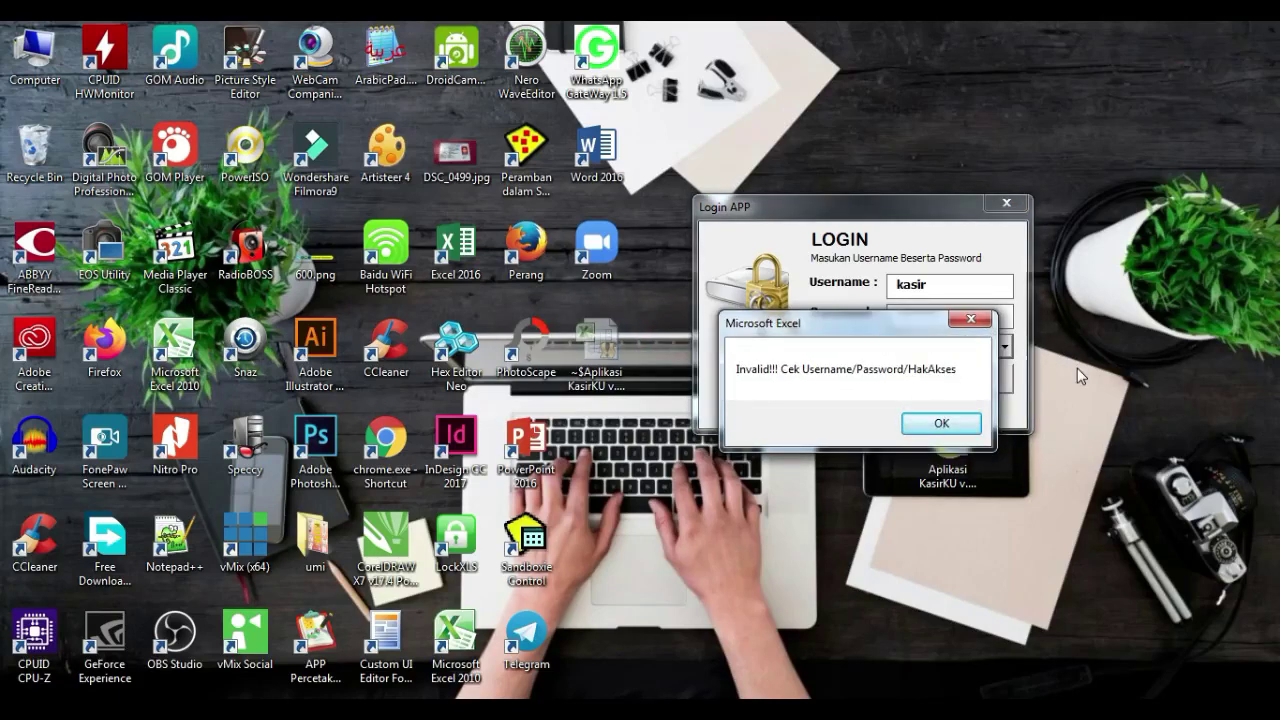
left_click_drag(874, 316, 849, 162)
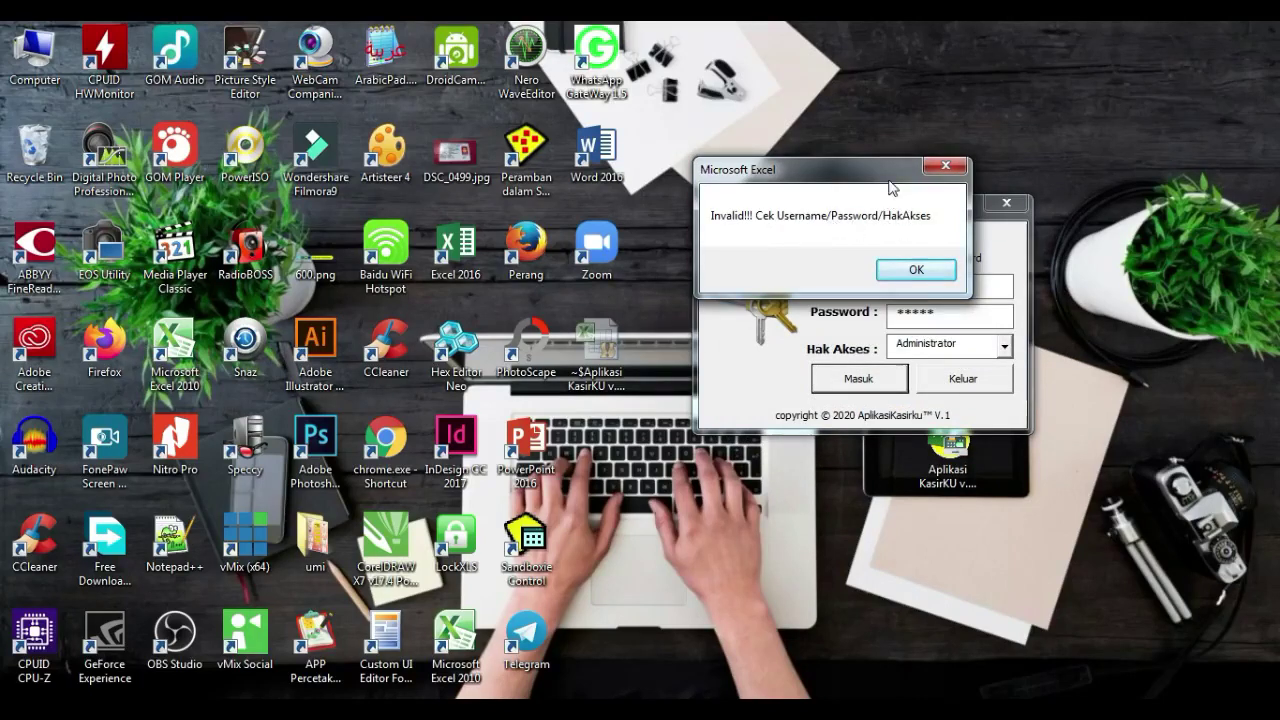
left_click_drag(891, 174, 772, 162)
left_click(798, 256)
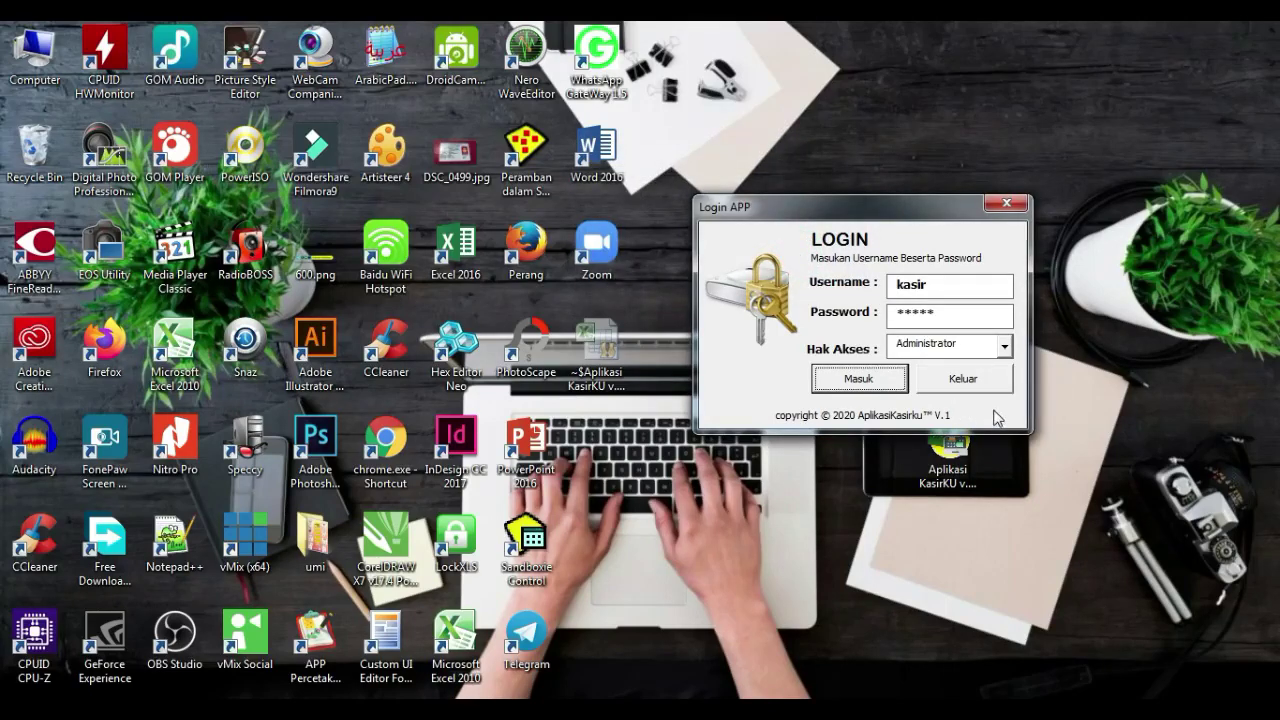
- Switch the access level to User and log in with the cashier account
left_click(1005, 348)
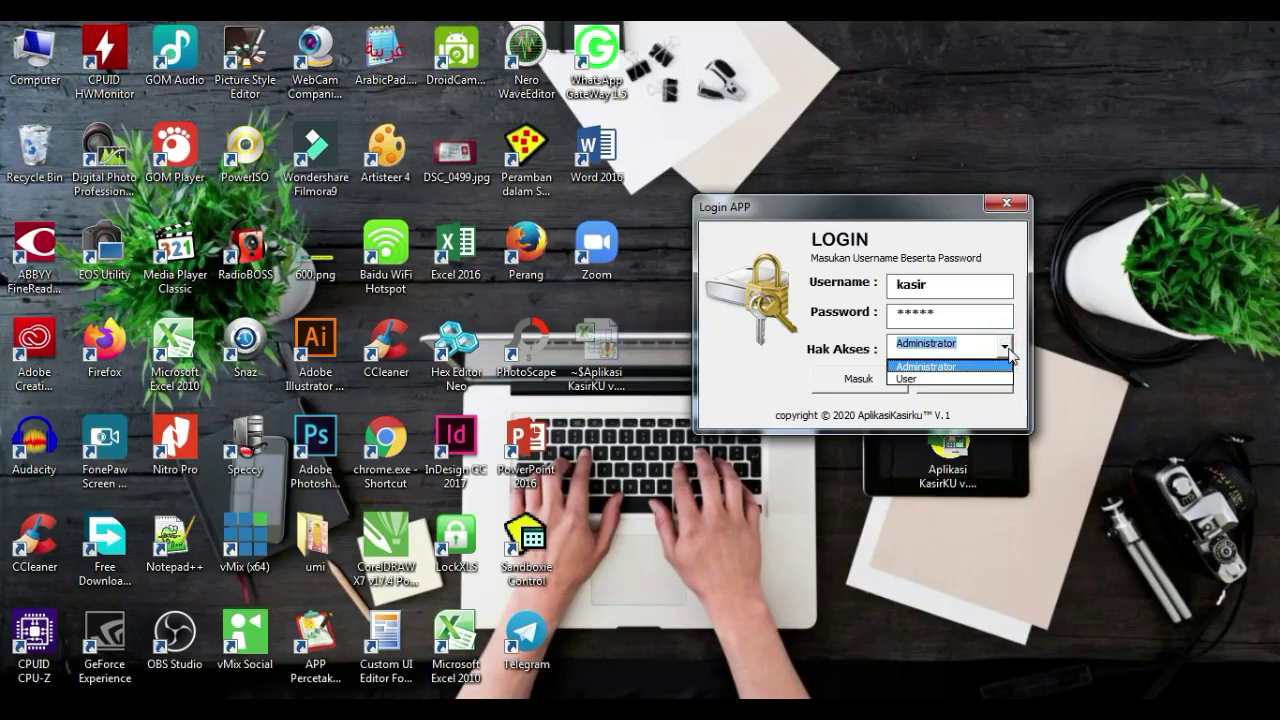
left_click(935, 379)
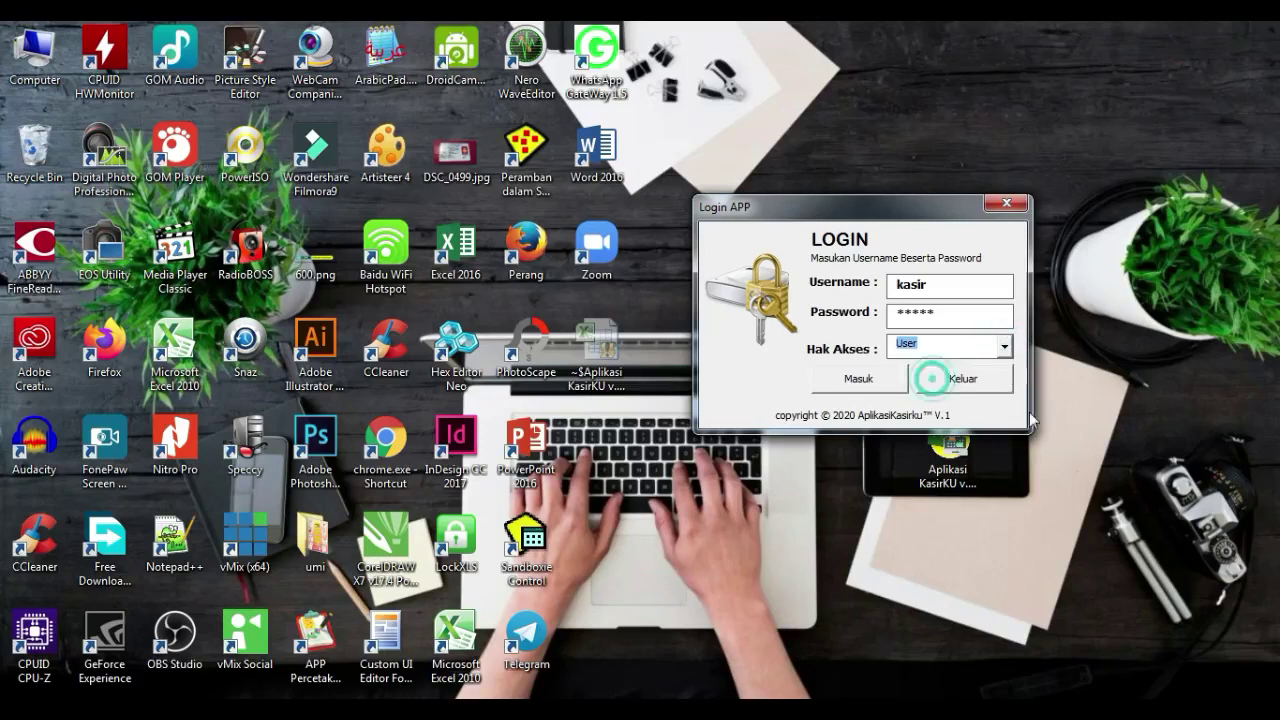
left_click(877, 377)
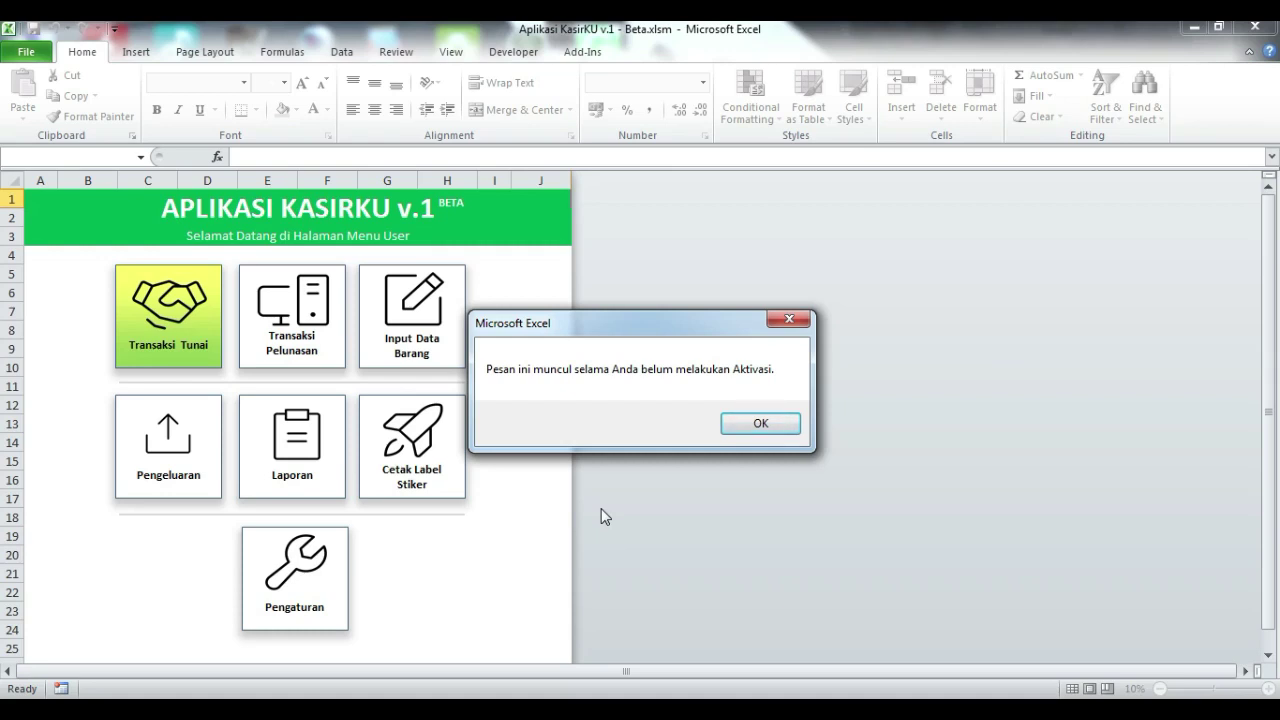
- Close the activation reminder to reveal the user menu's seven option tiles
left_click(776, 424)
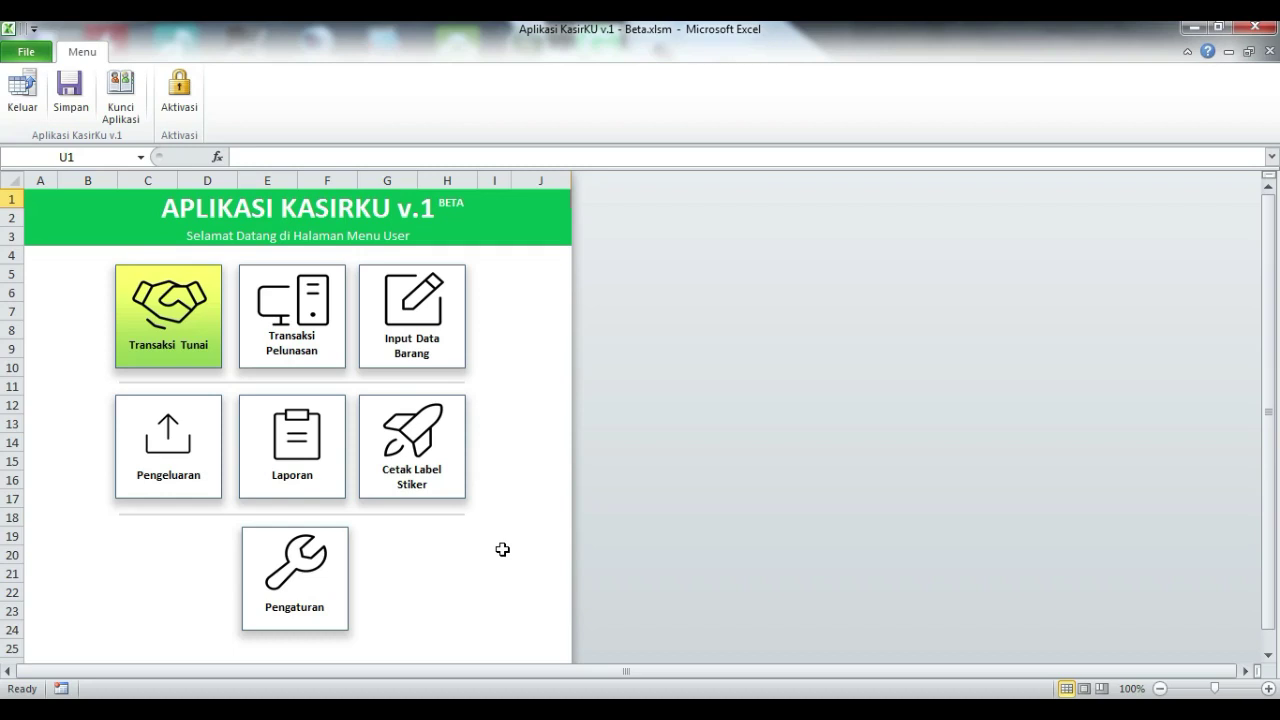
- Try Pengaturan, Input Data Barang and Pengeluaran, dismissing each admin-only warning
left_click(309, 583)
left_click_drag(669, 326, 665, 304)
left_click(706, 408)
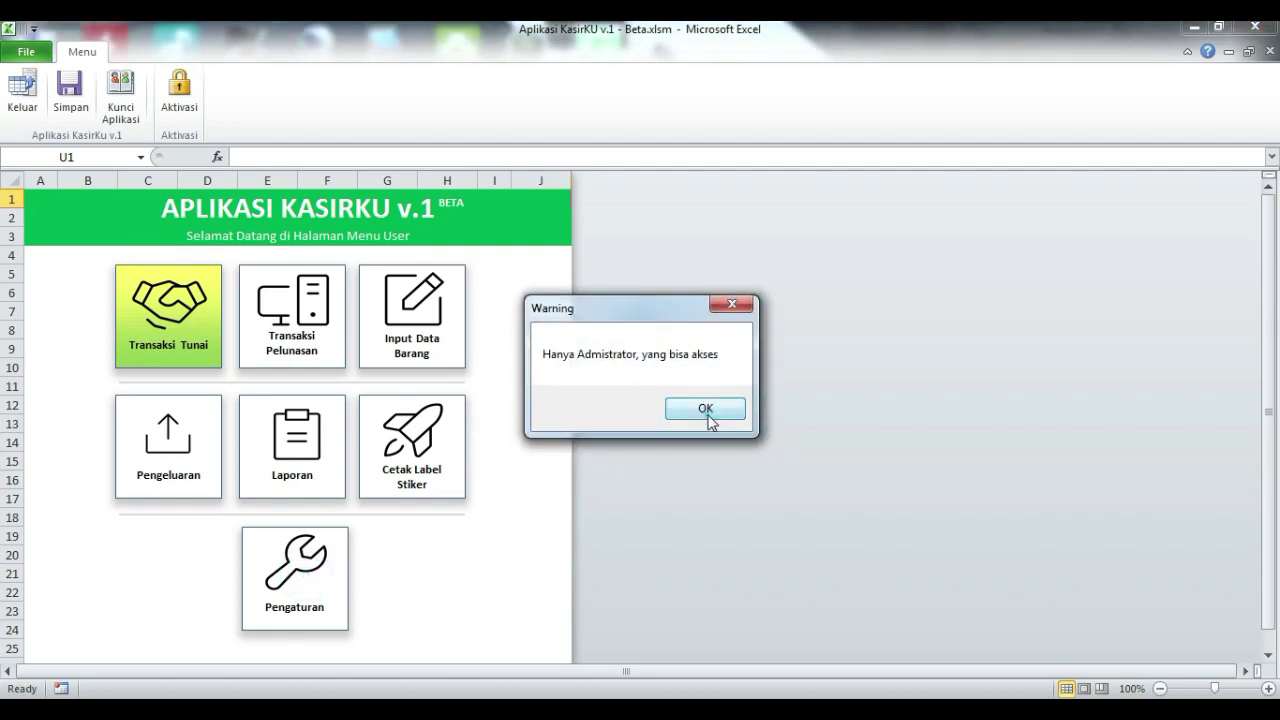
left_click(397, 360)
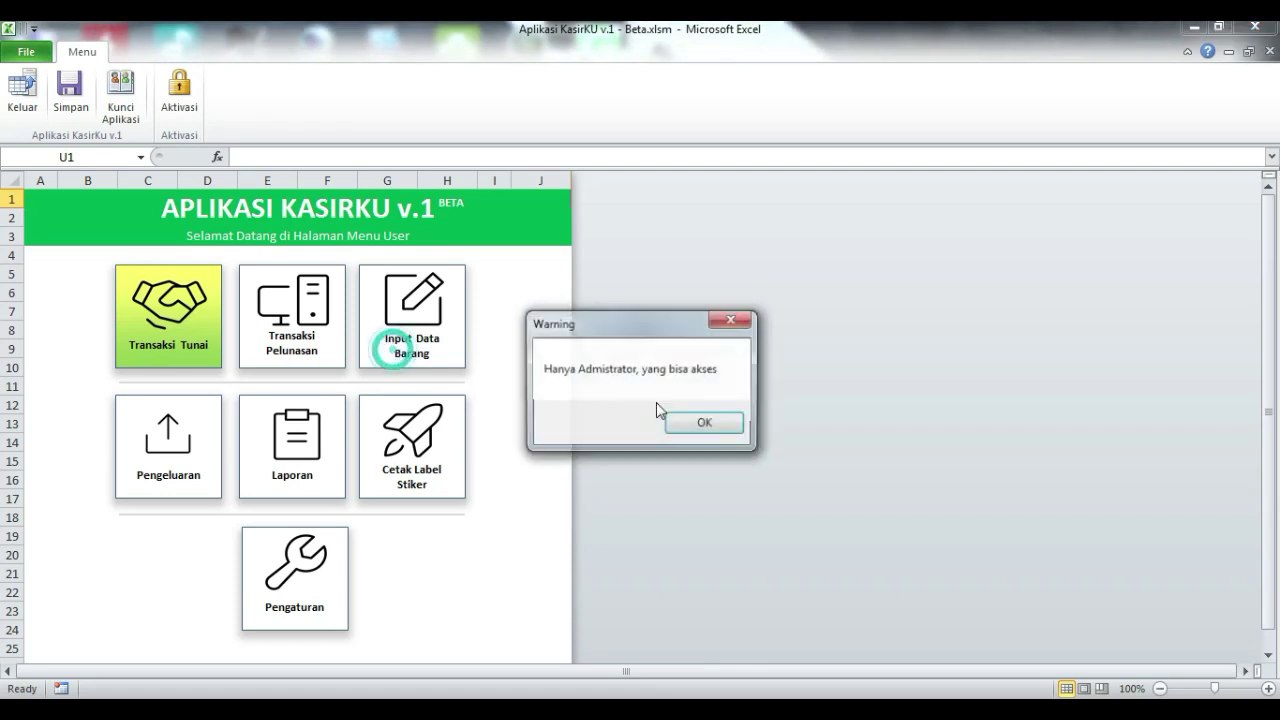
left_click(710, 428)
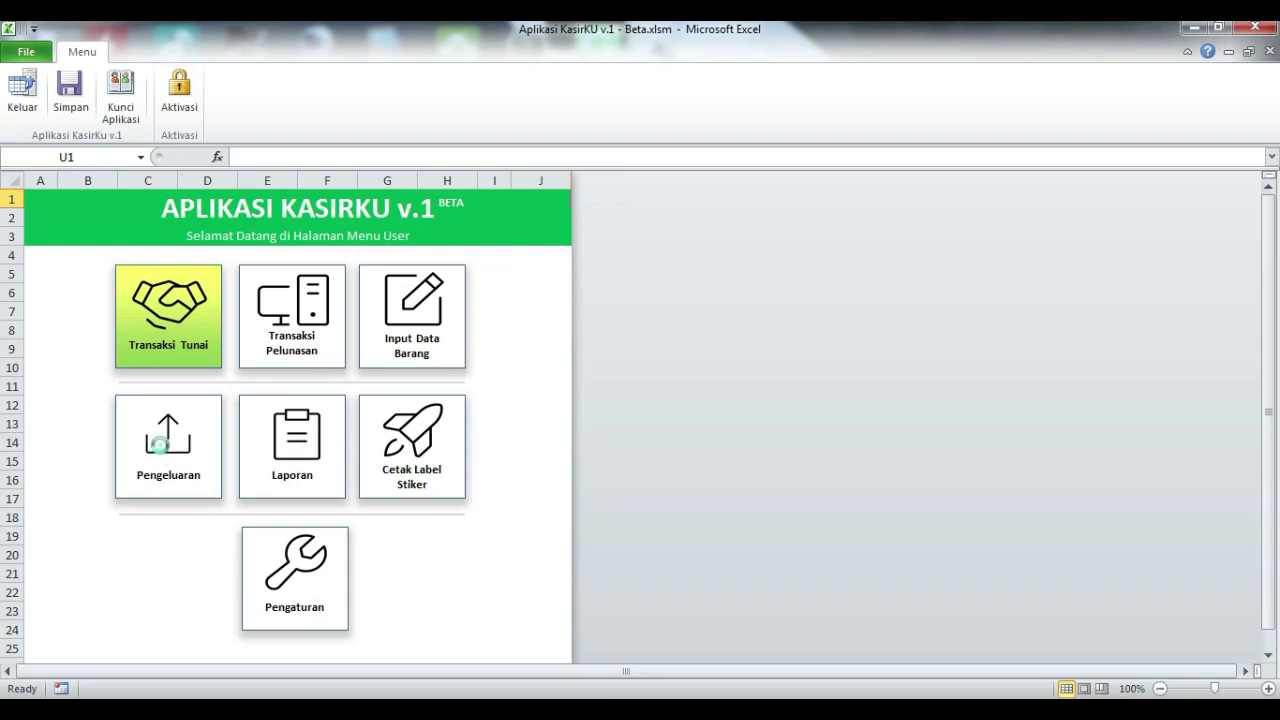
left_click(165, 453)
left_click(690, 428)
- Lock the app, log back in as Administrator, and open Pengaturan past the activation reminder
left_click(128, 107)
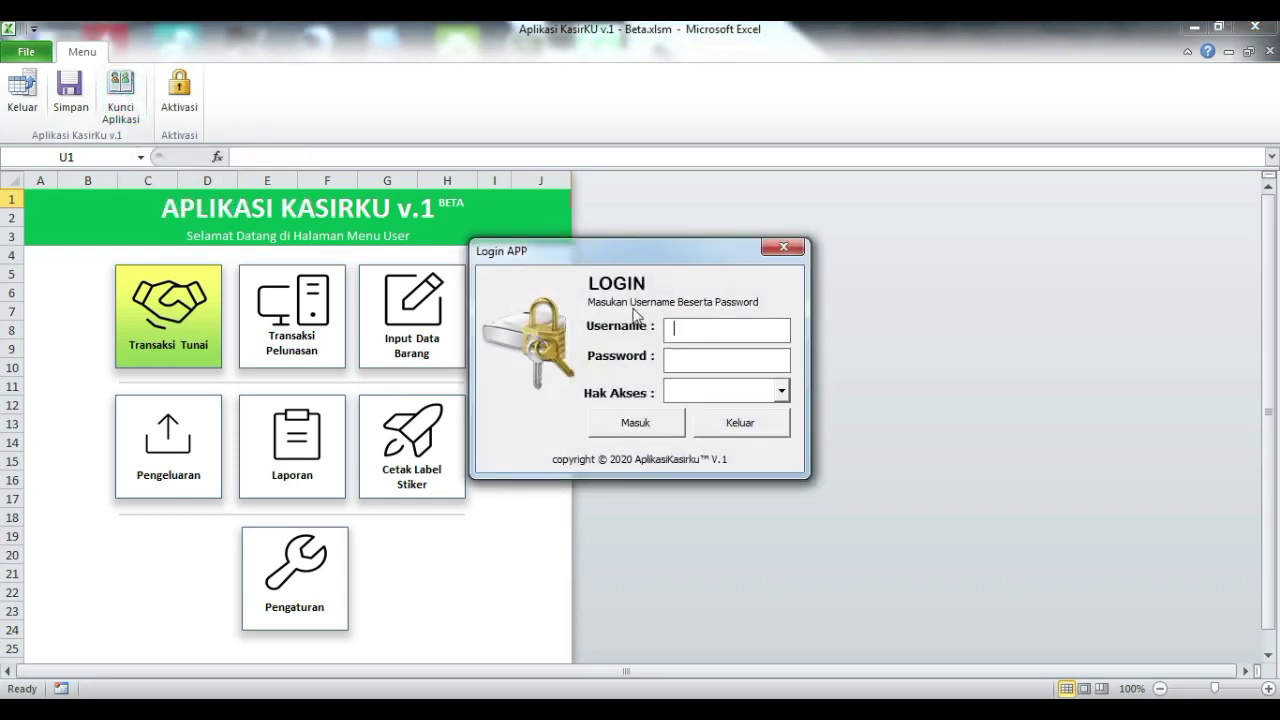
left_click_drag(634, 268, 782, 232)
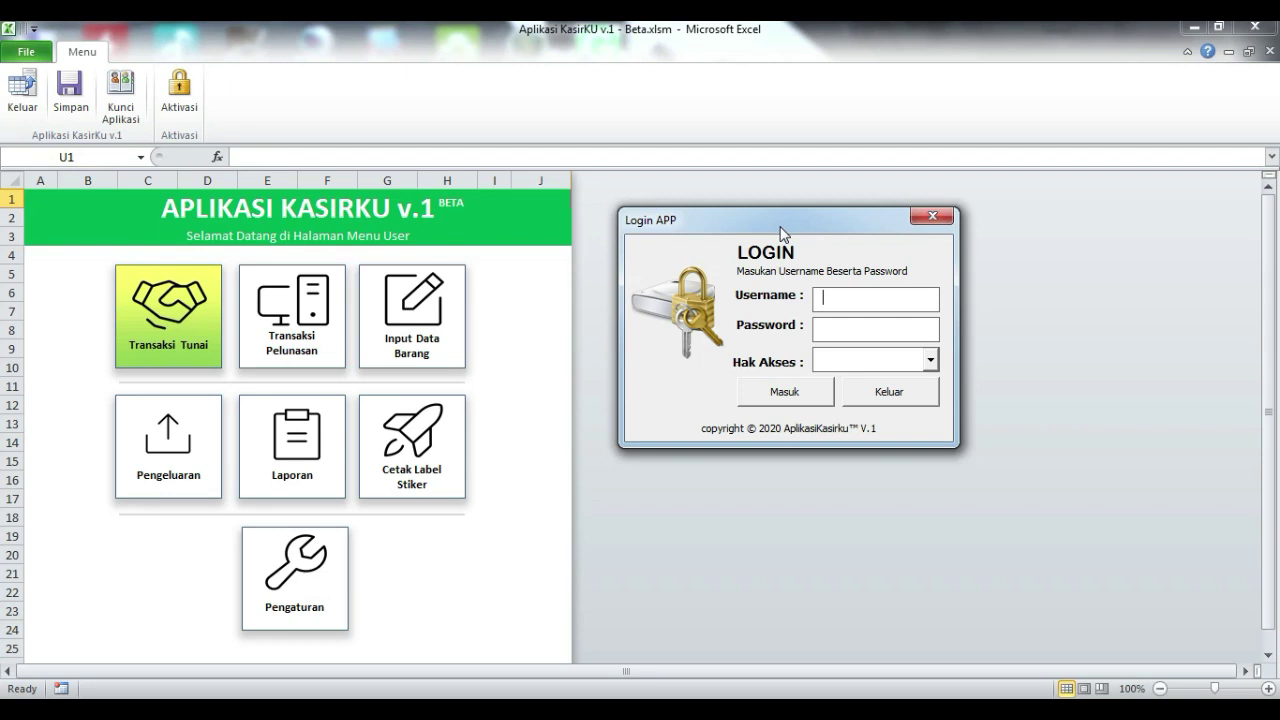
type("adminadmin")
left_click(930, 360)
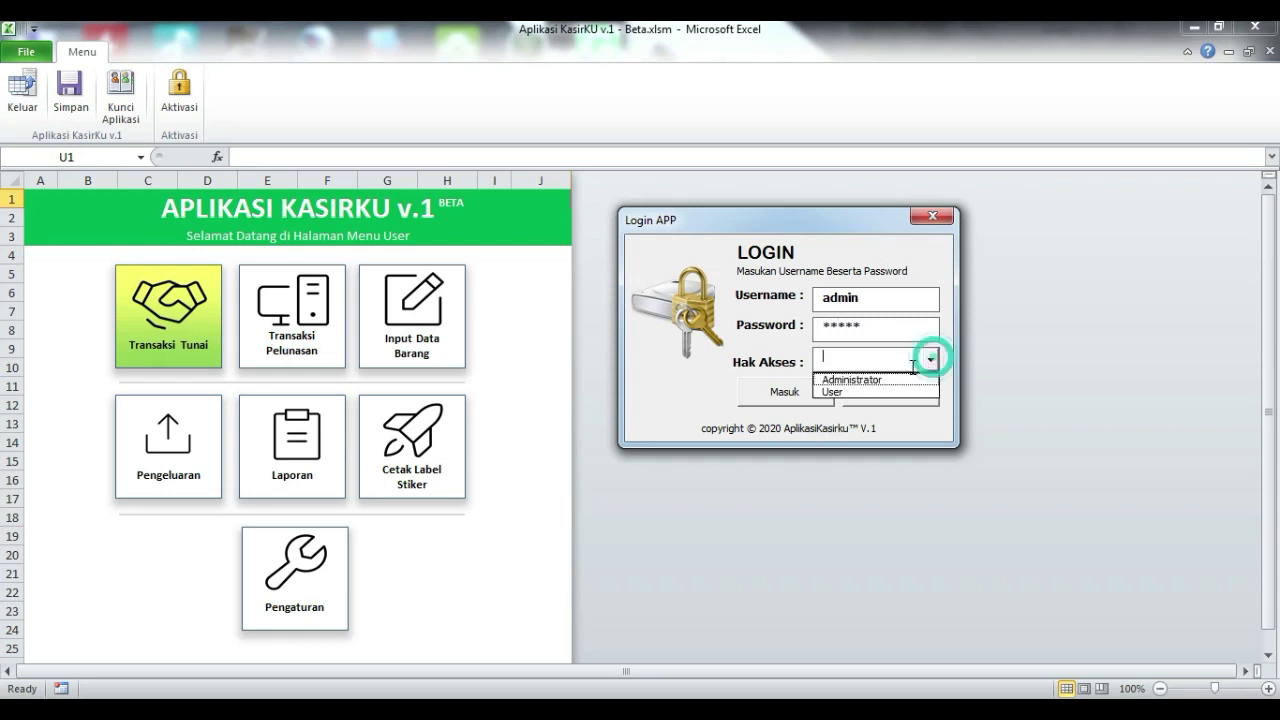
left_click(888, 381)
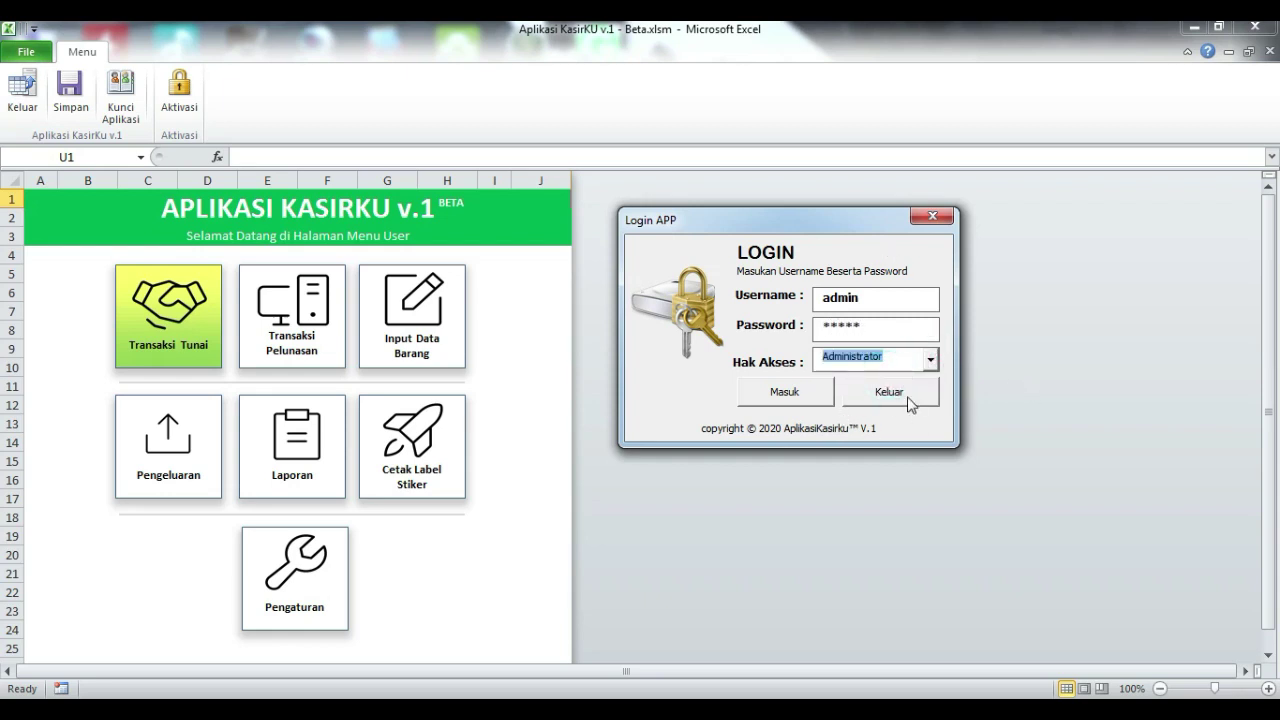
left_click(785, 392)
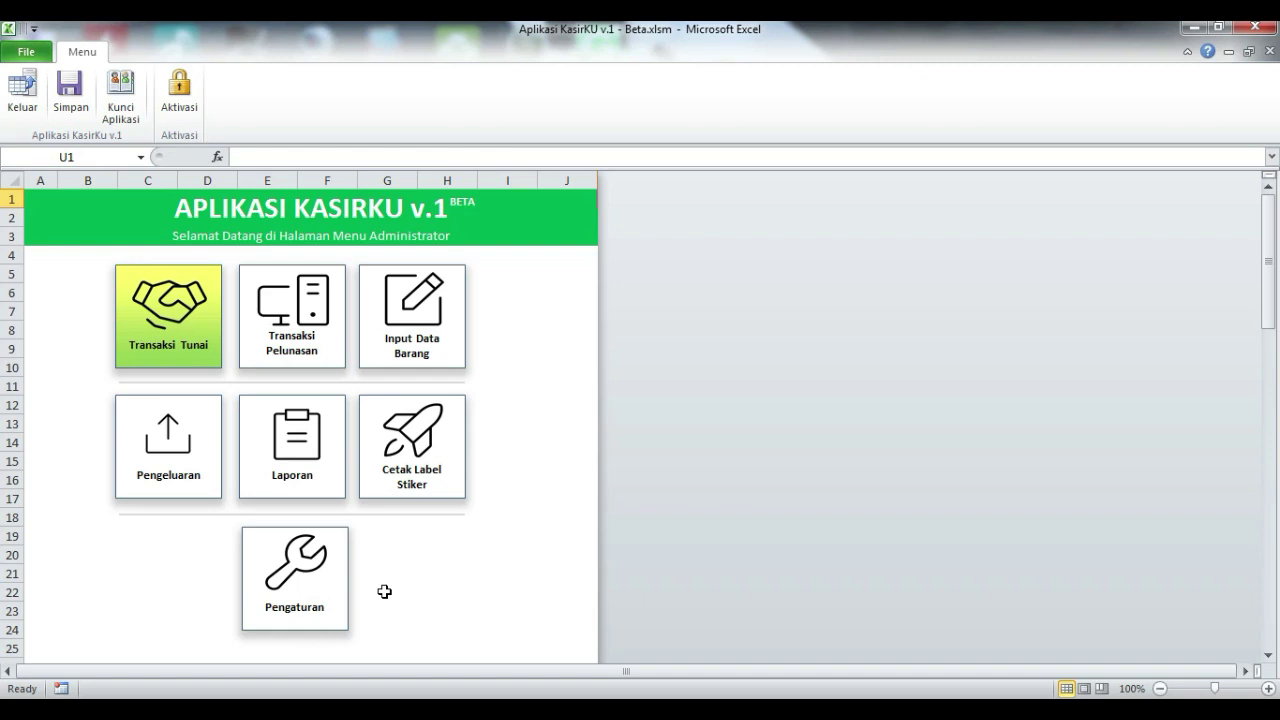
left_click(320, 556)
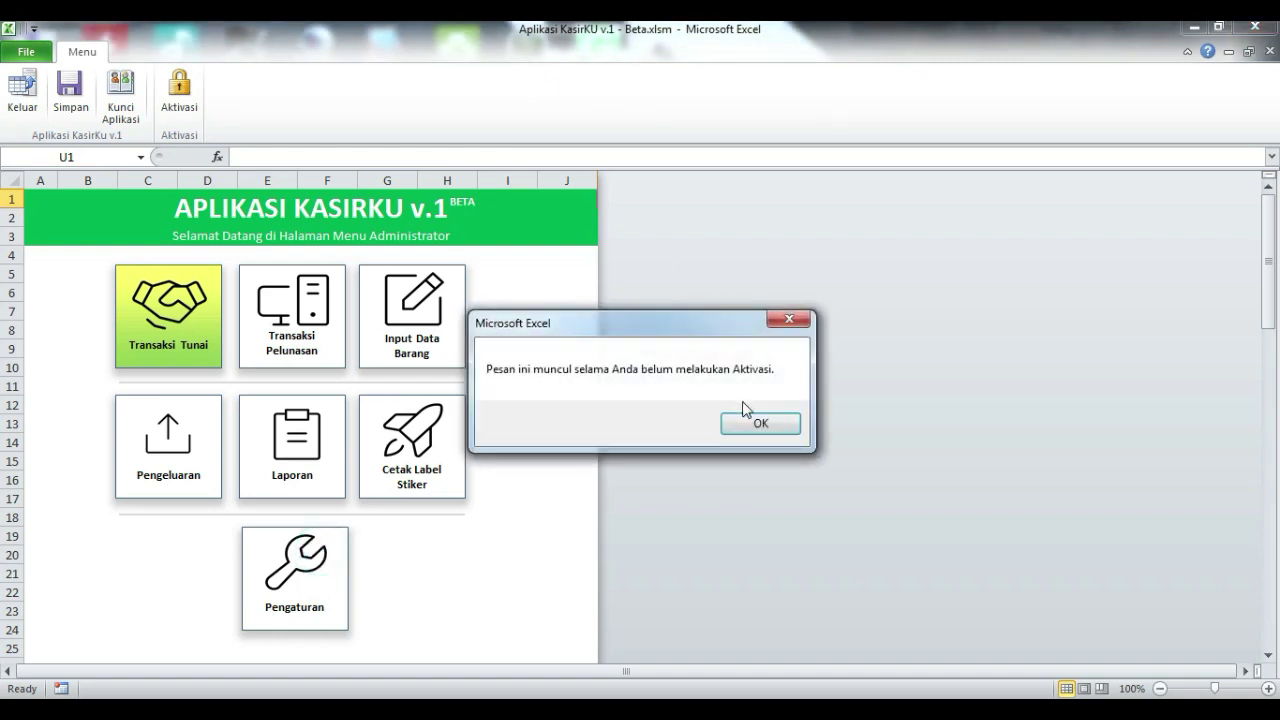
left_click(757, 421)
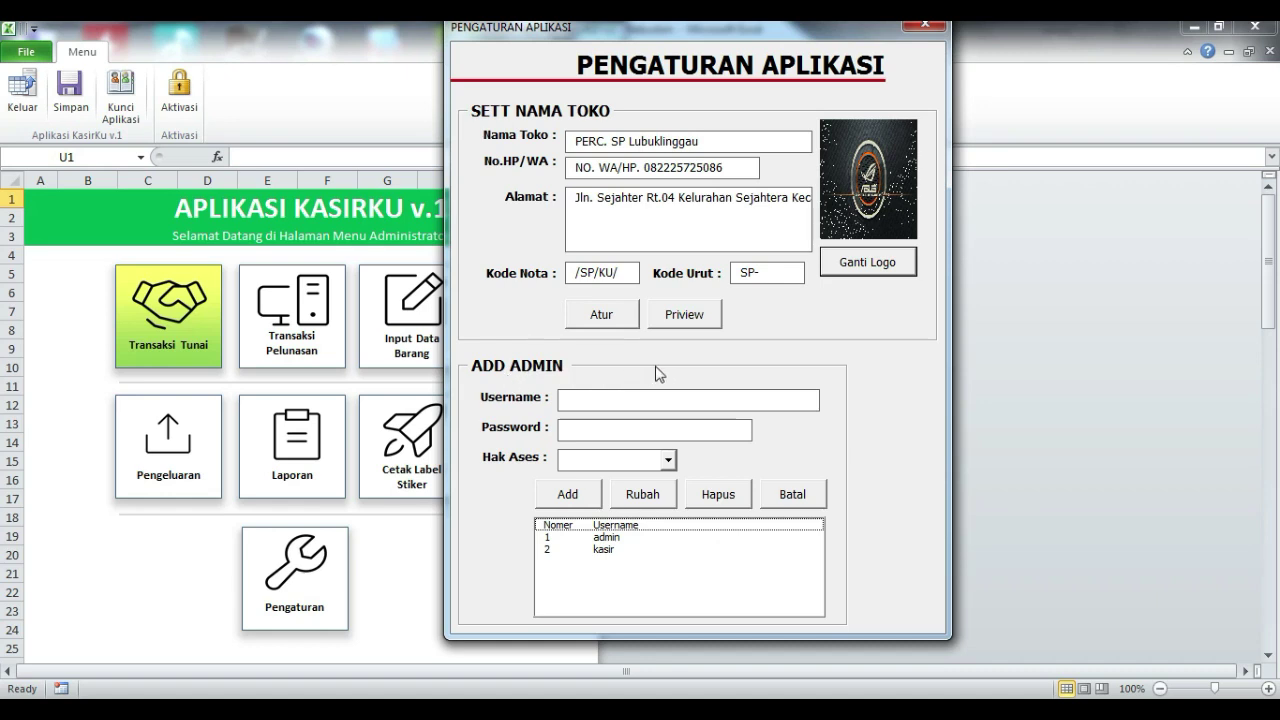
- Append 1 to the shop name and change the contact prefix to 'Telp. SMS/'
left_click(762, 143)
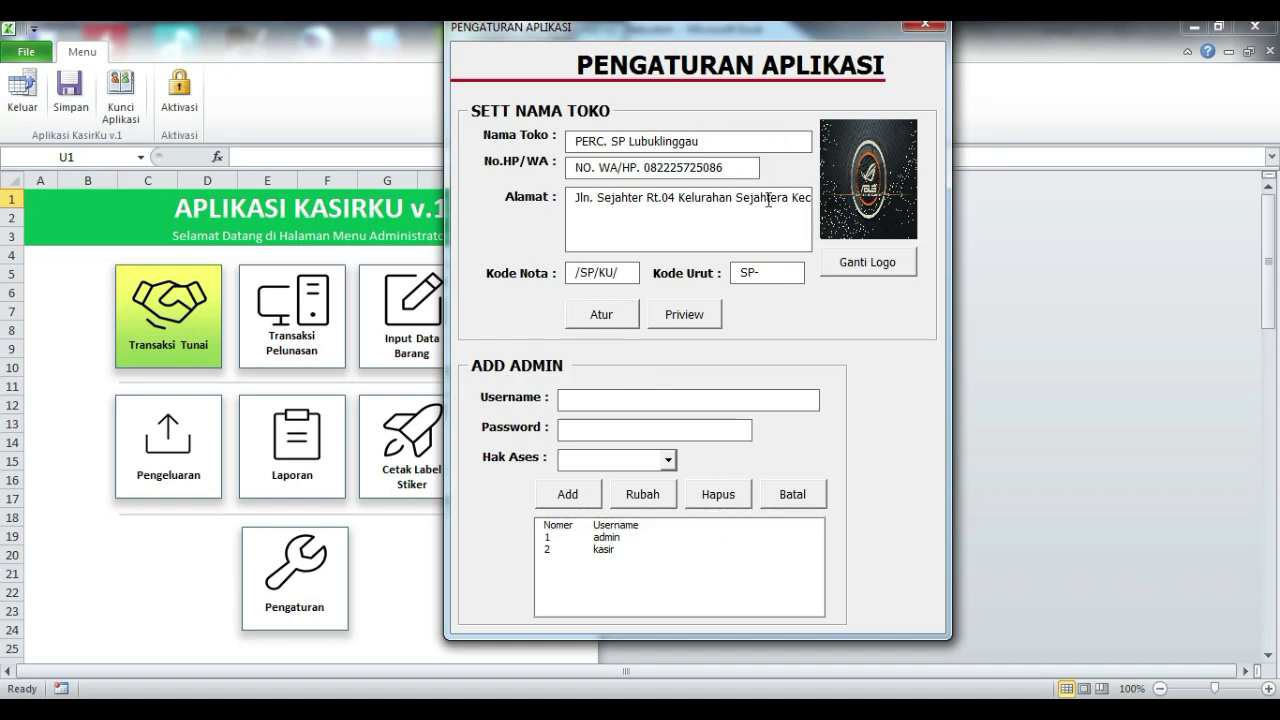
type("1")
left_click(610, 166)
type("Telp")
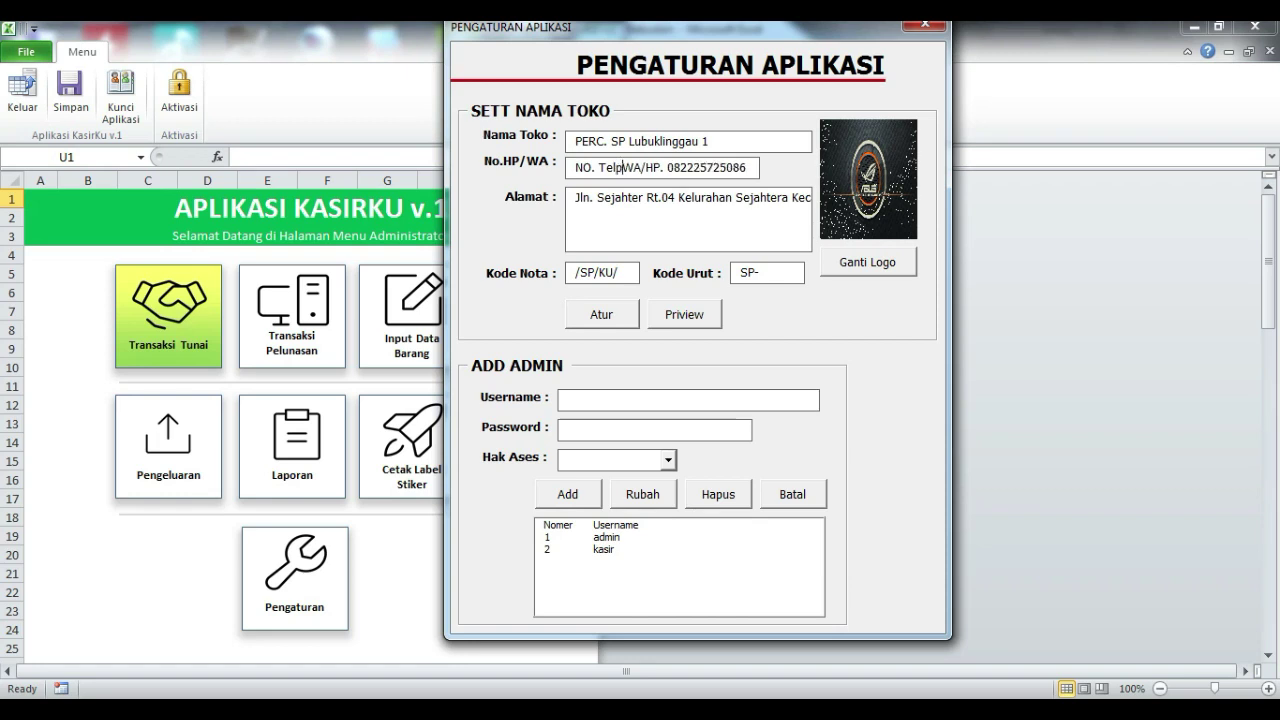
type(". ")
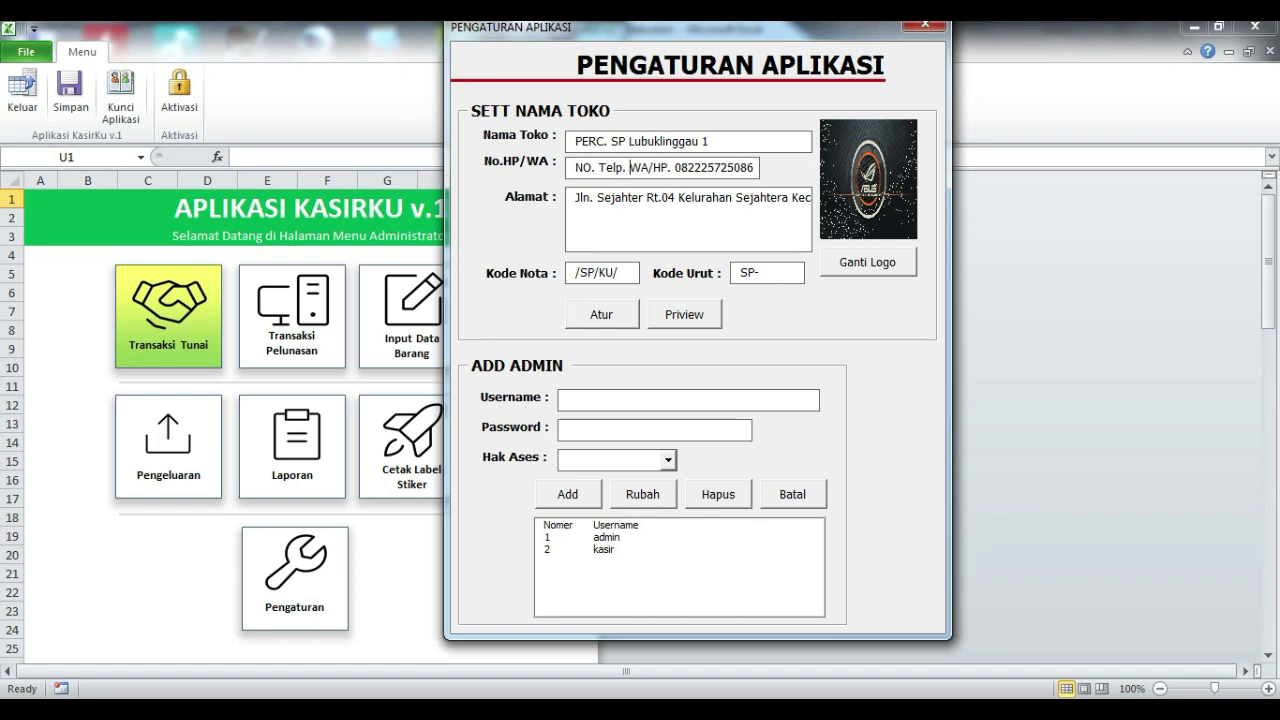
type("SMS/")
key("shift+Right")
key("shift+Right")
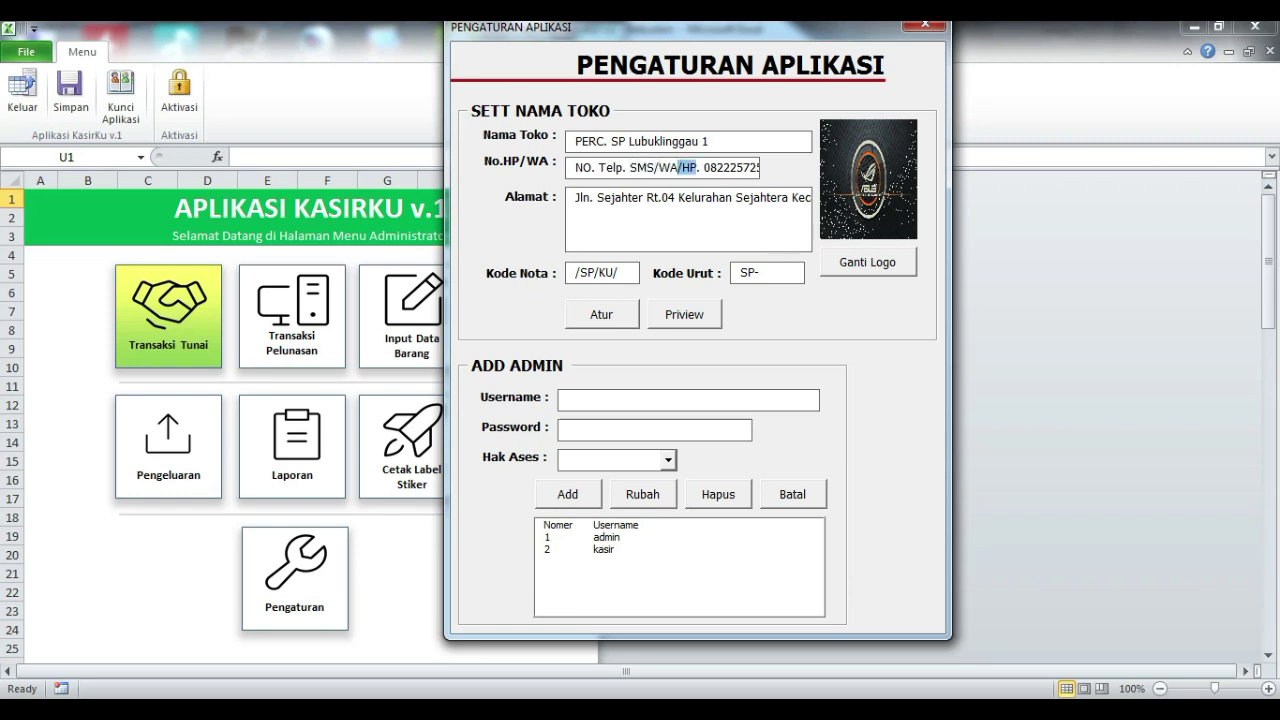
key("BackSpace")
key("BackSpace")
double_click(684, 167)
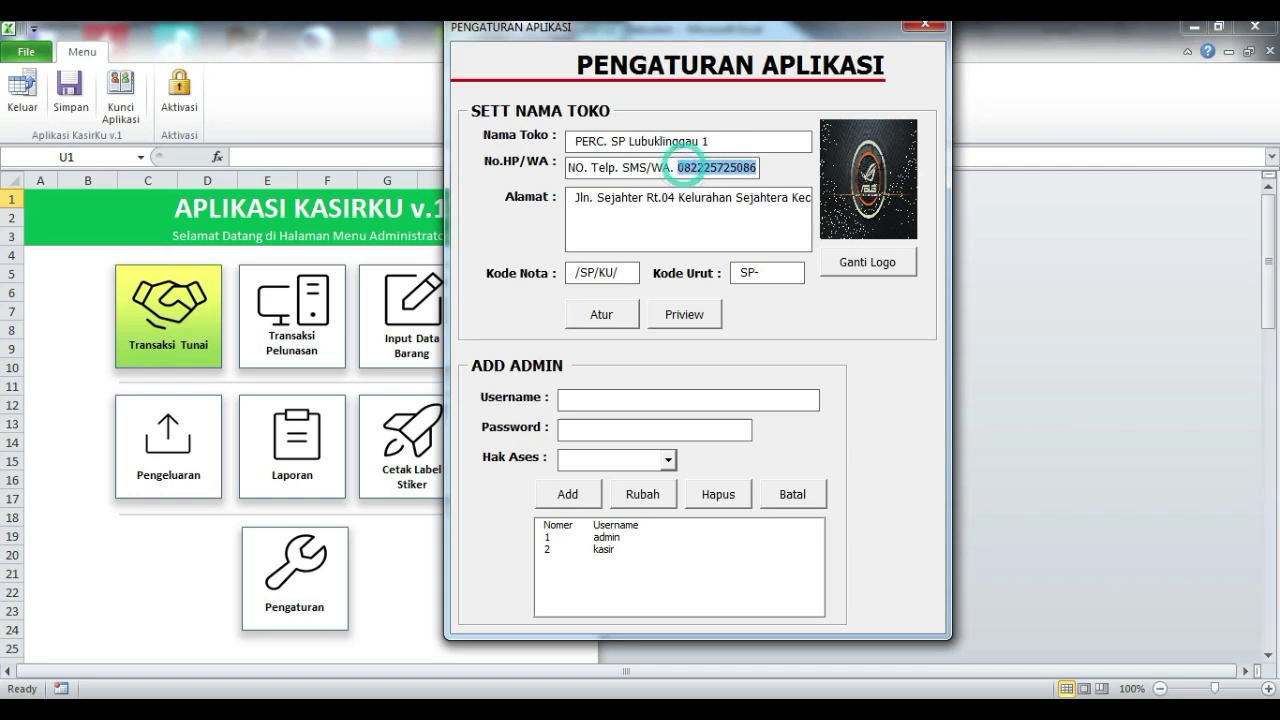
- Append 1 to the end of the shop address
left_click(705, 205)
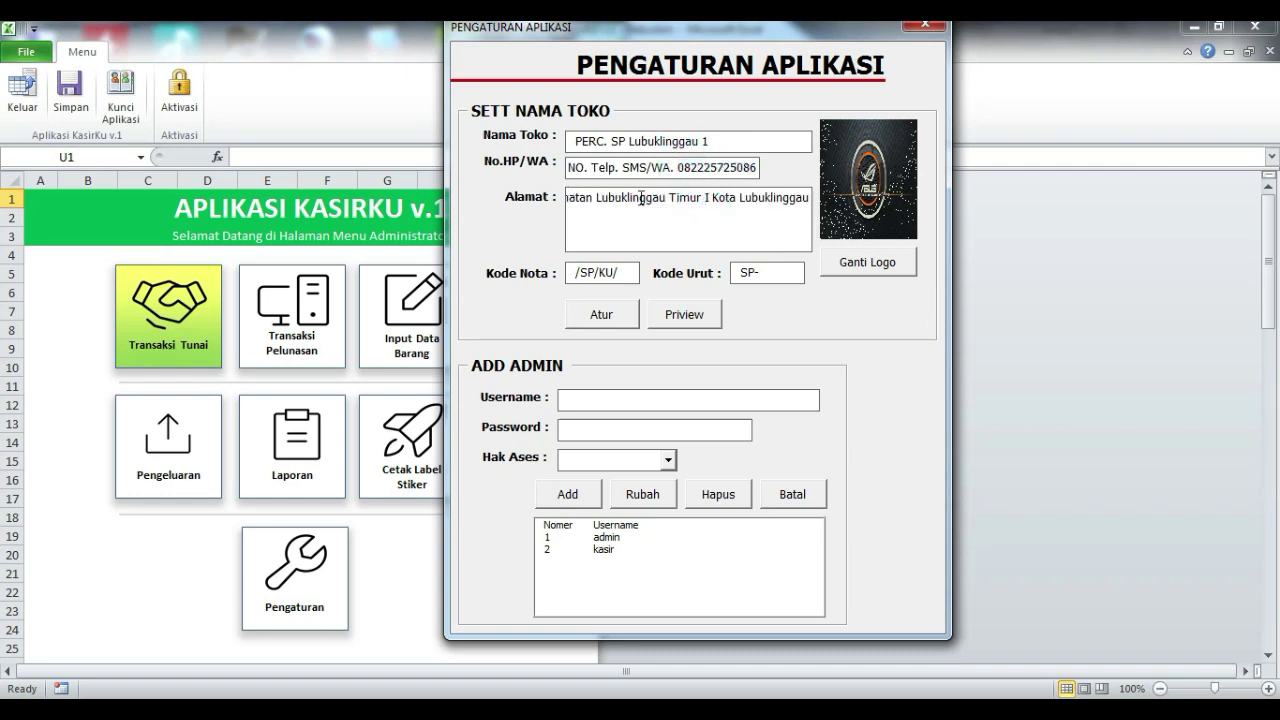
triple_click(664, 196)
left_click(700, 192)
left_click_drag(638, 190, 816, 198)
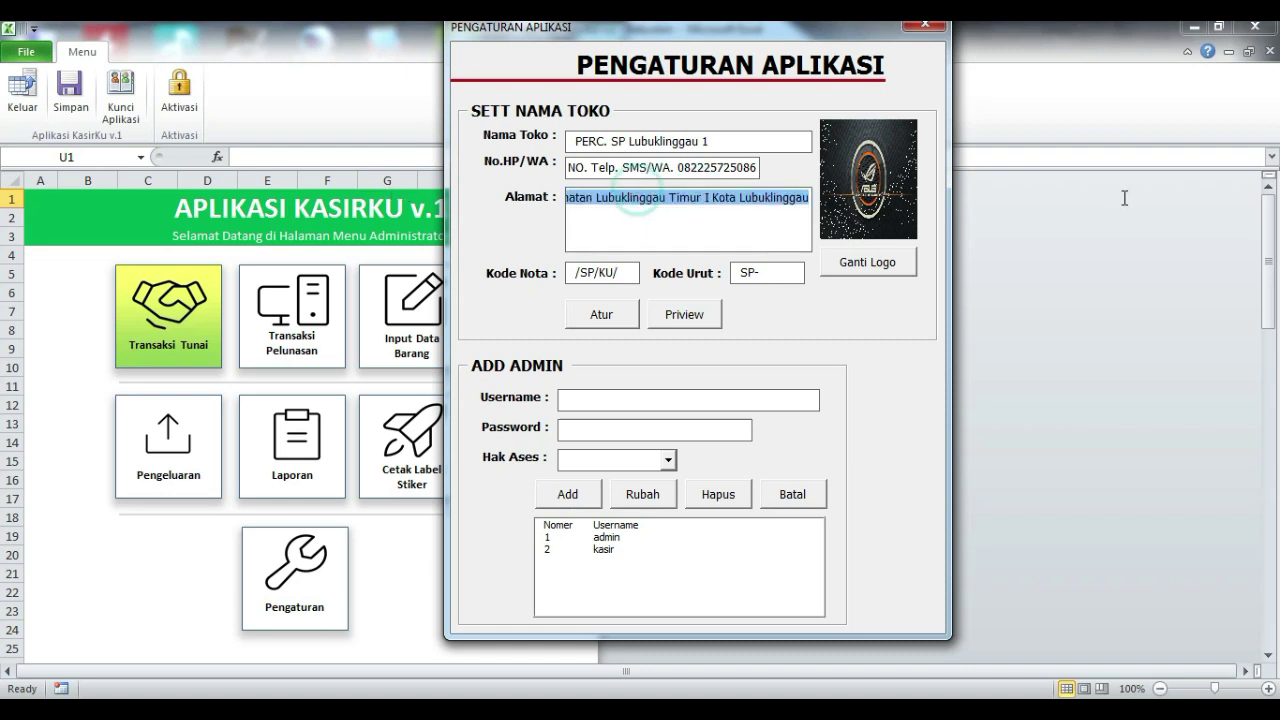
left_click(790, 196)
type("1")
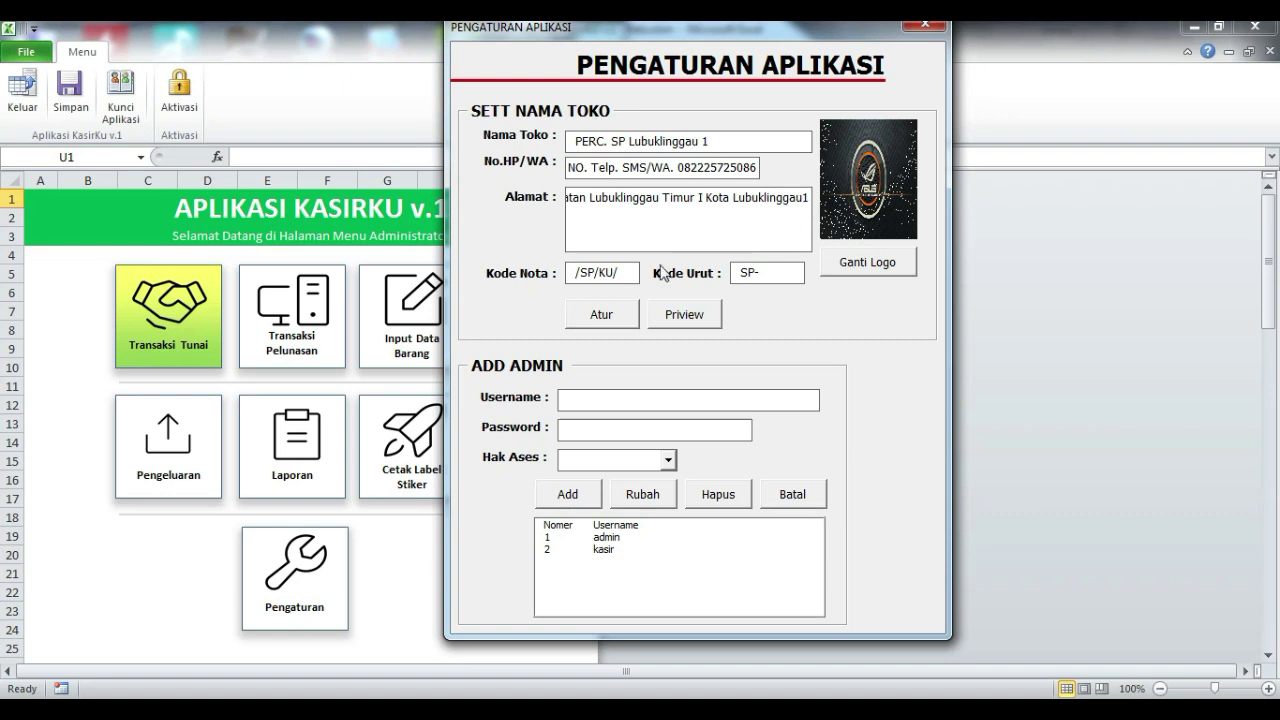
- Change the Kode Nota invoice code from /SP/KU/ to /SP/LLG/
double_click(628, 273)
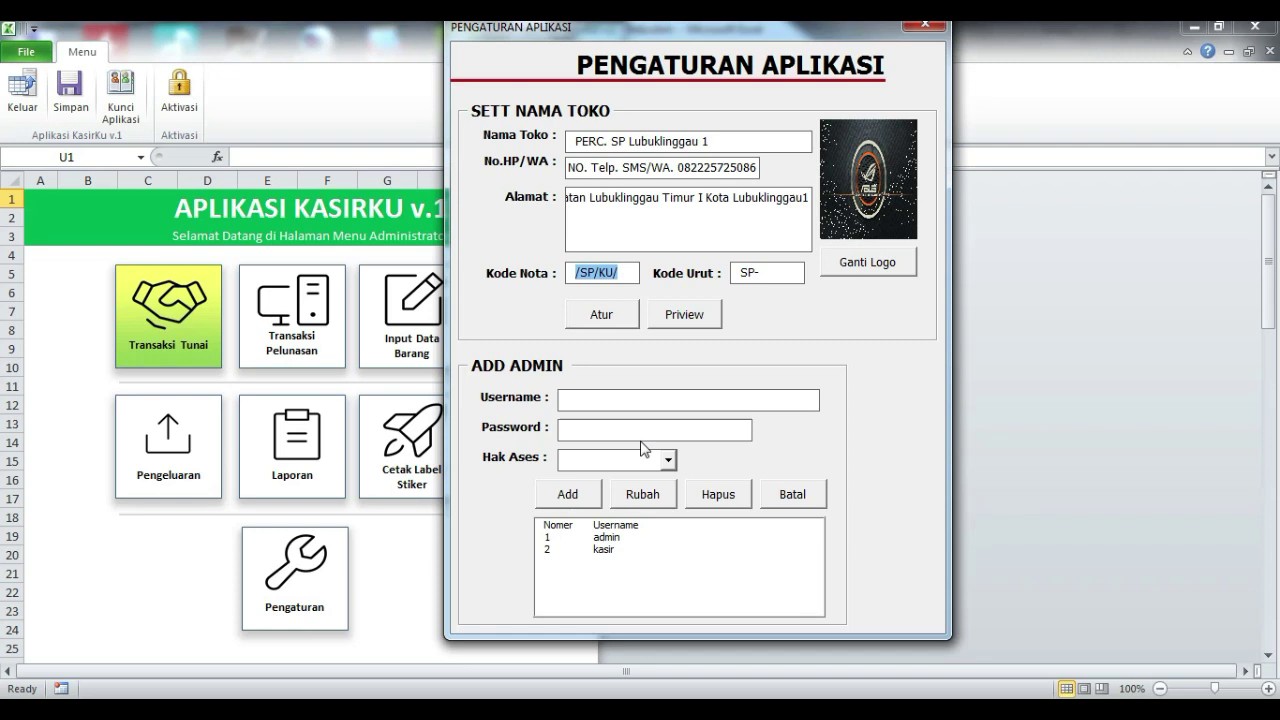
key("Home")
key("Delete")
key("Delete")
type("L")
key("BackSpace")
type("SP")
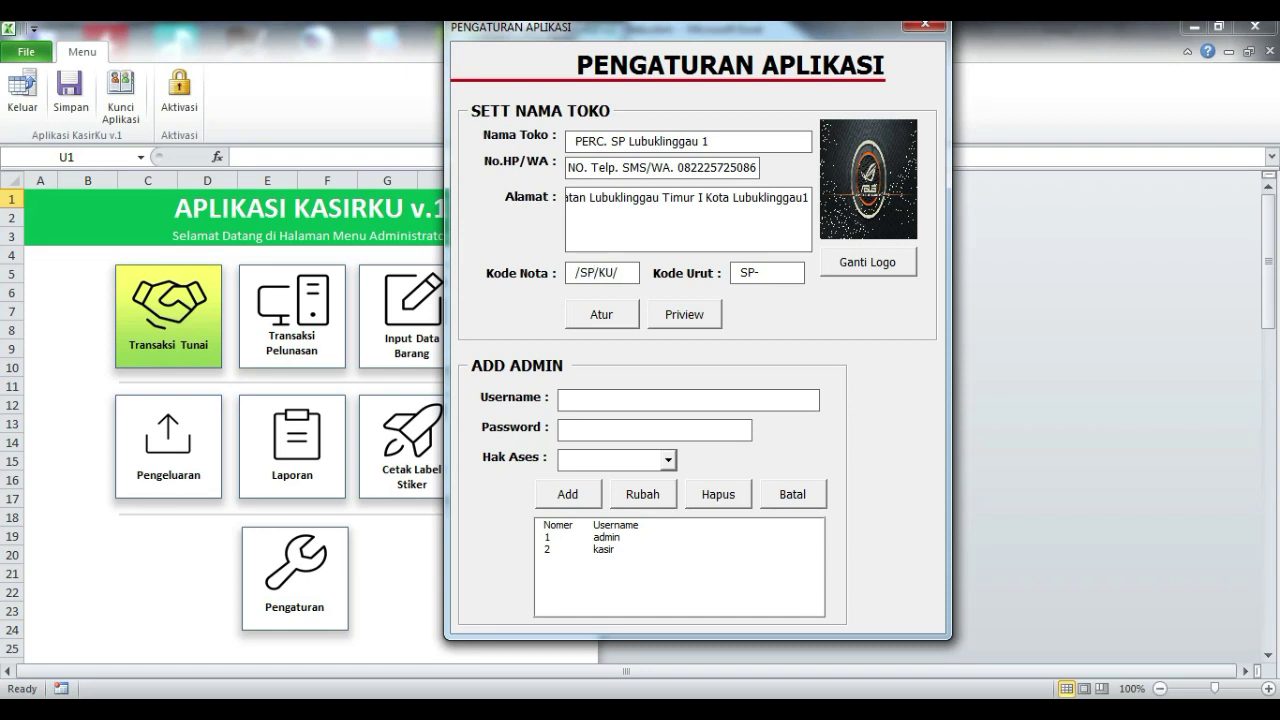
key("BackSpace")
key("BackSpace")
type("LLG")
- Try replacing the Kode Nota's leading and trailing slashes with dashes
left_click_drag(631, 277, 524, 274)
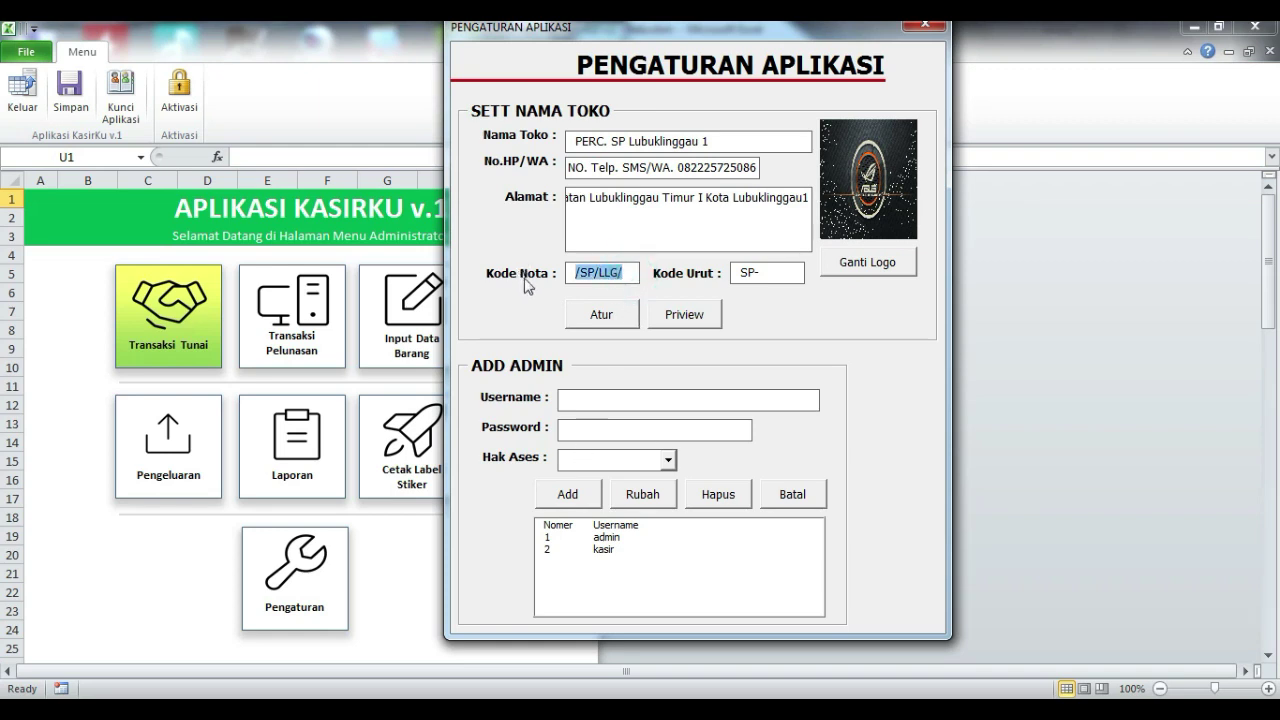
left_click(579, 272)
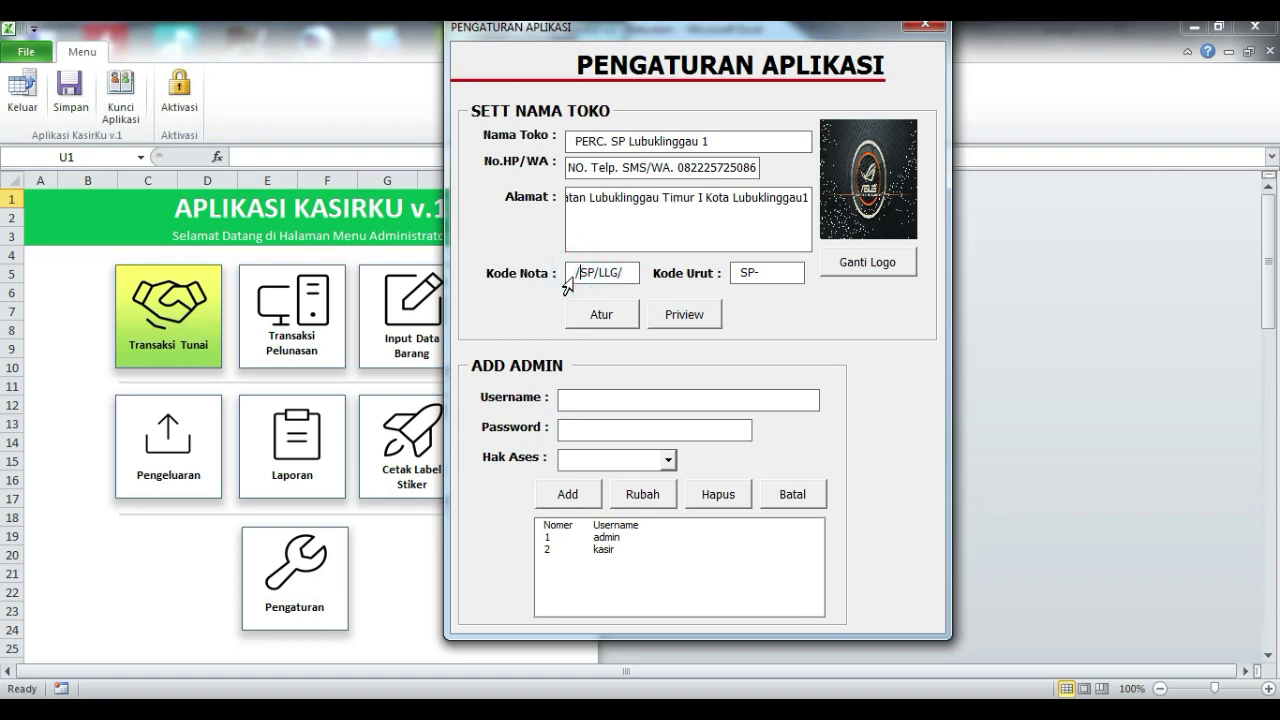
key("Delete")
type("-")
left_click(636, 273)
key("BackSpace")
type("-")
- Restore Kode Nota to /SP/LLG/ and change the Kode Urut prefix to Sp-
key("Home")
key("Delete")
type("/")
key("BackSpace")
type("/")
key("BackSpace")
type("p-")
- Replace the store logo with Pictures\IMAGES\4134.jpg and save the settings with Atur
left_click(884, 272)
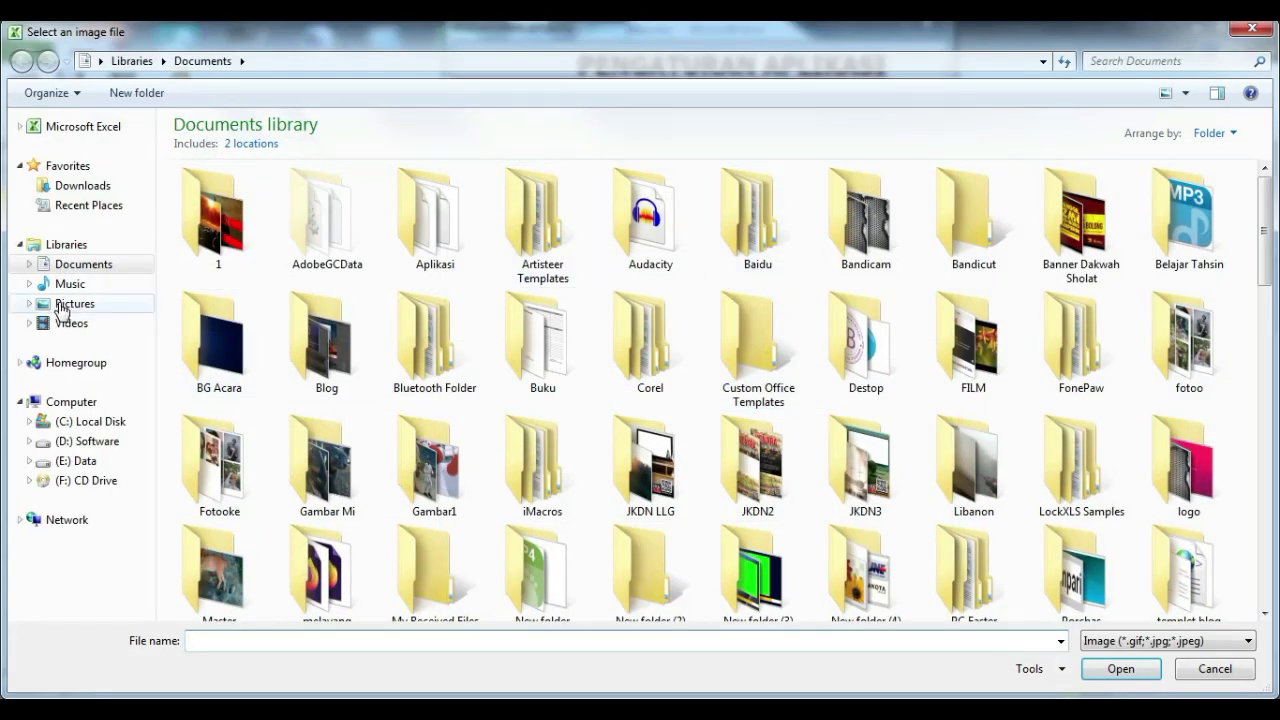
left_click(60, 308)
double_click(245, 214)
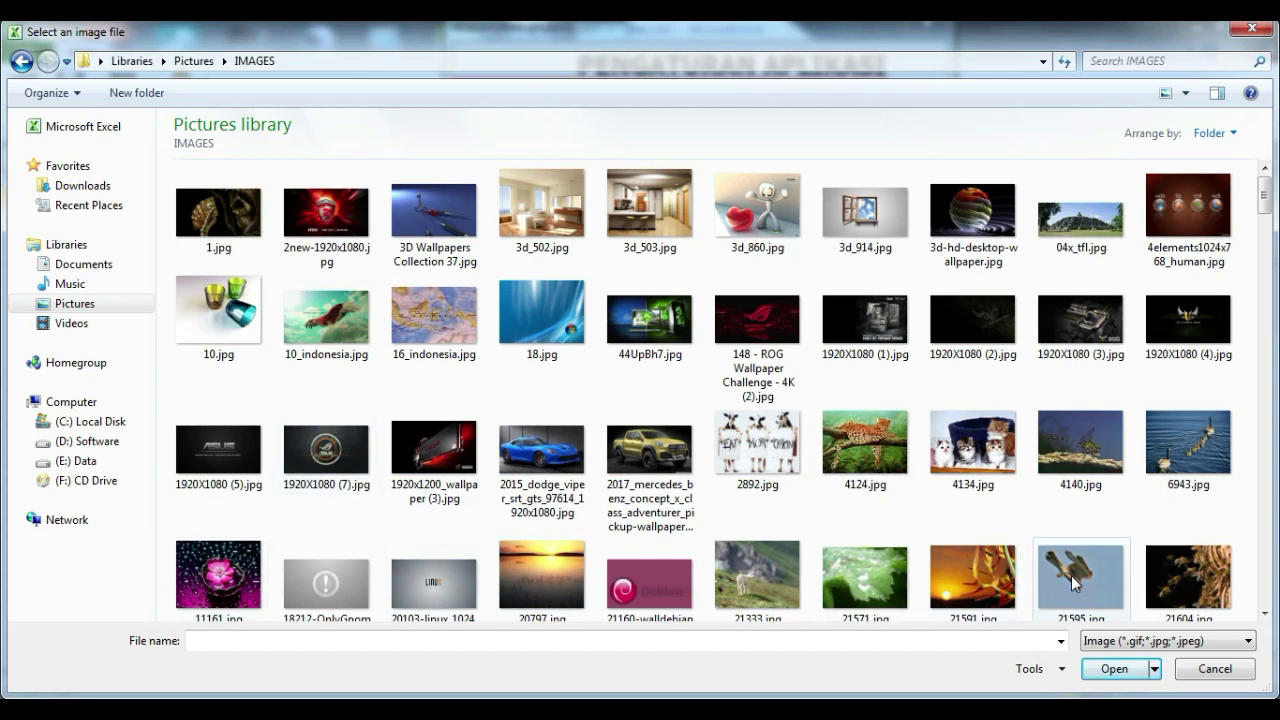
left_click(972, 442)
left_click(1114, 668)
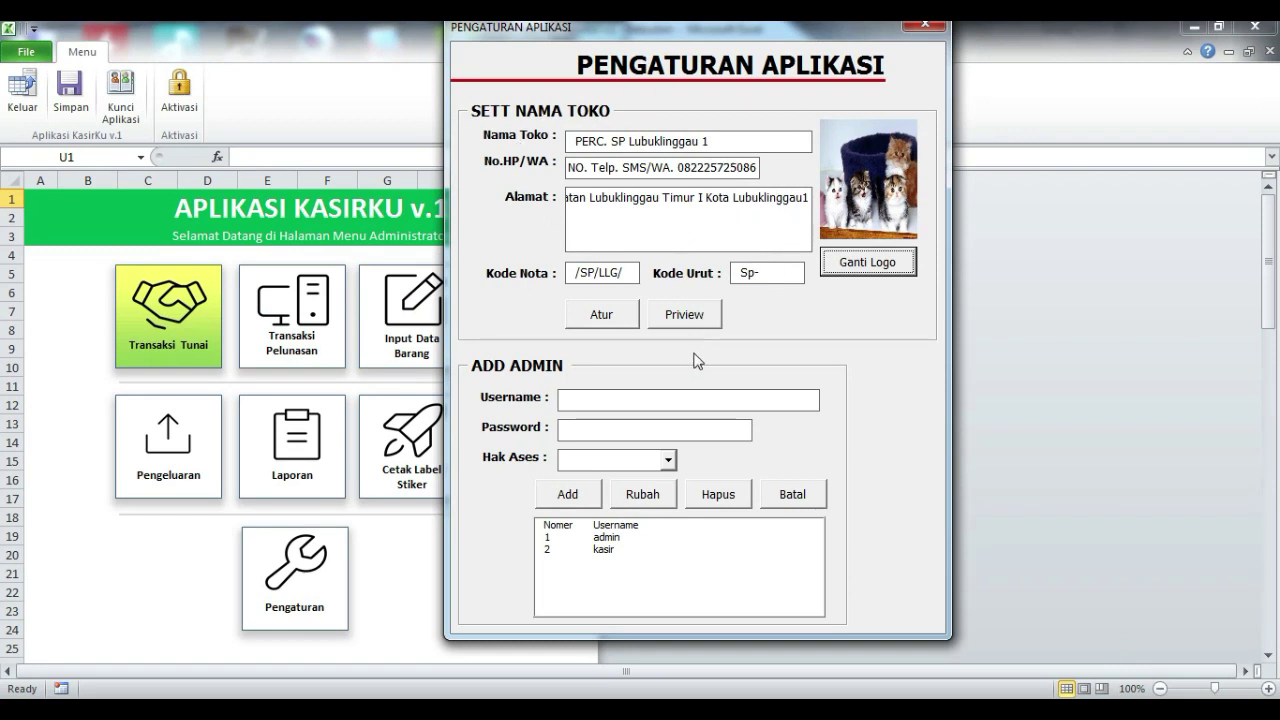
left_click(612, 315)
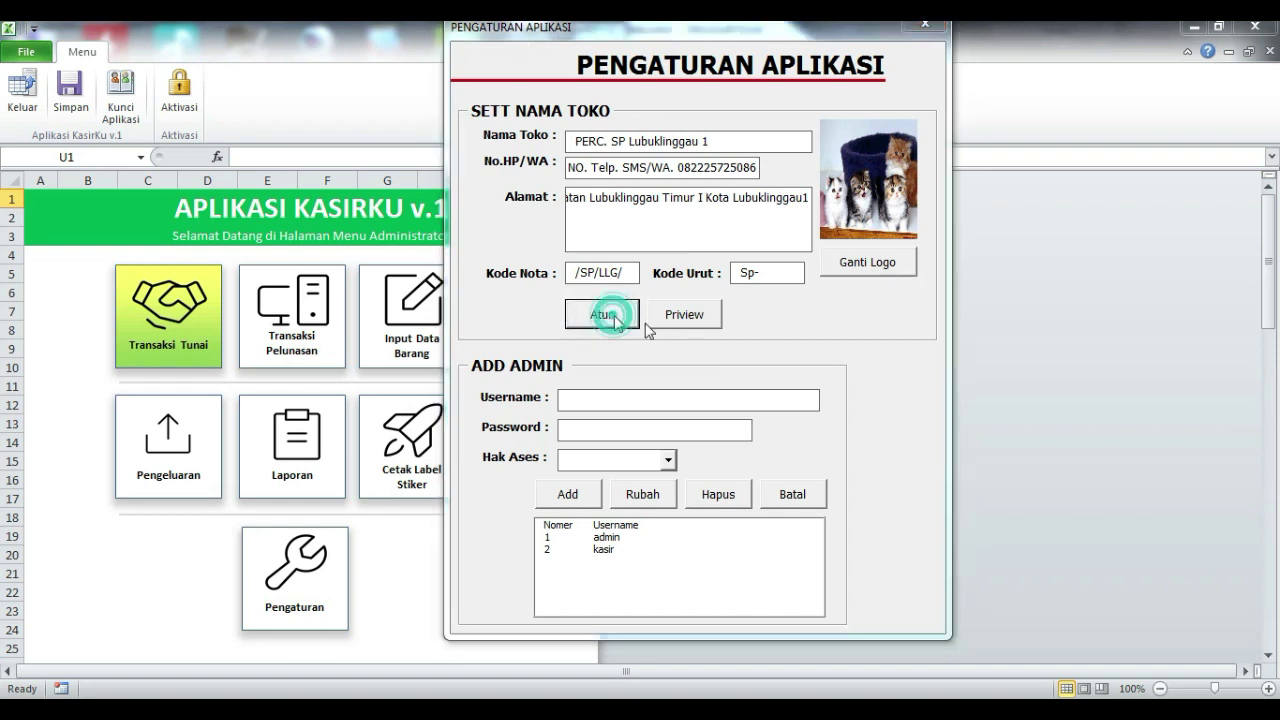
left_click_drag(638, 328, 846, 202)
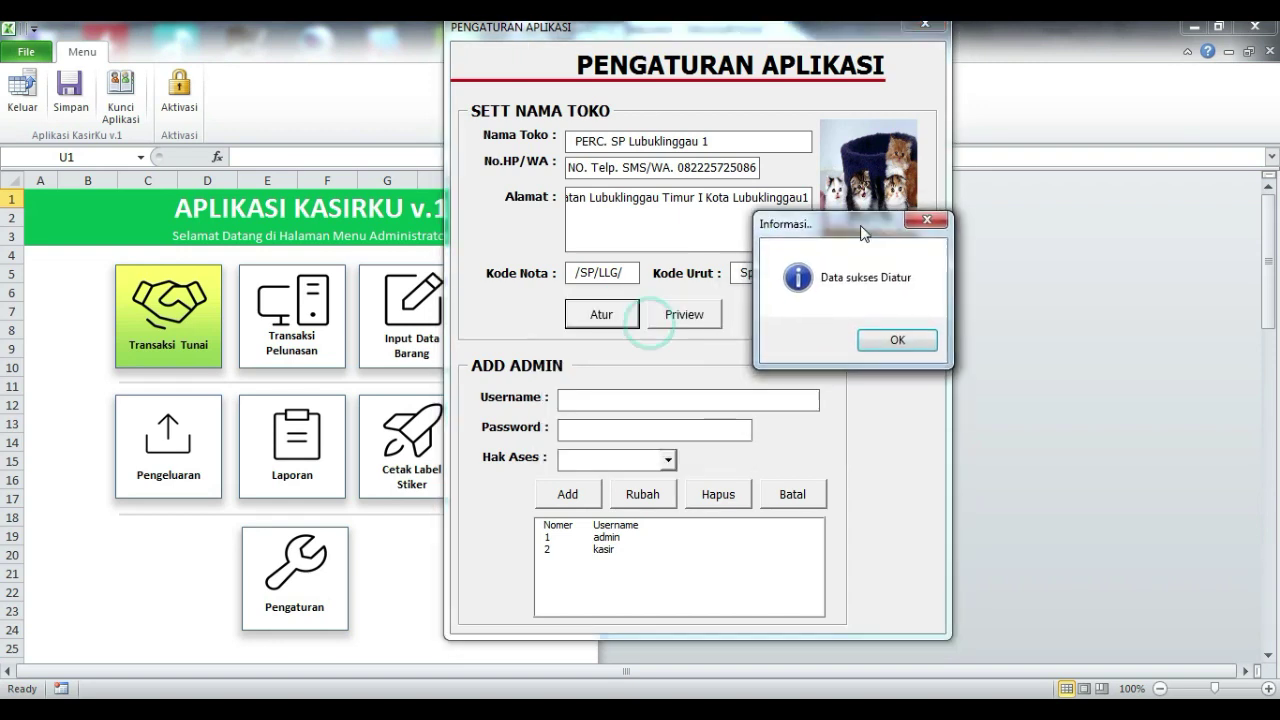
- Dismiss the Data sukses Diatur message and zoom into the receipt print preview
left_click(891, 321)
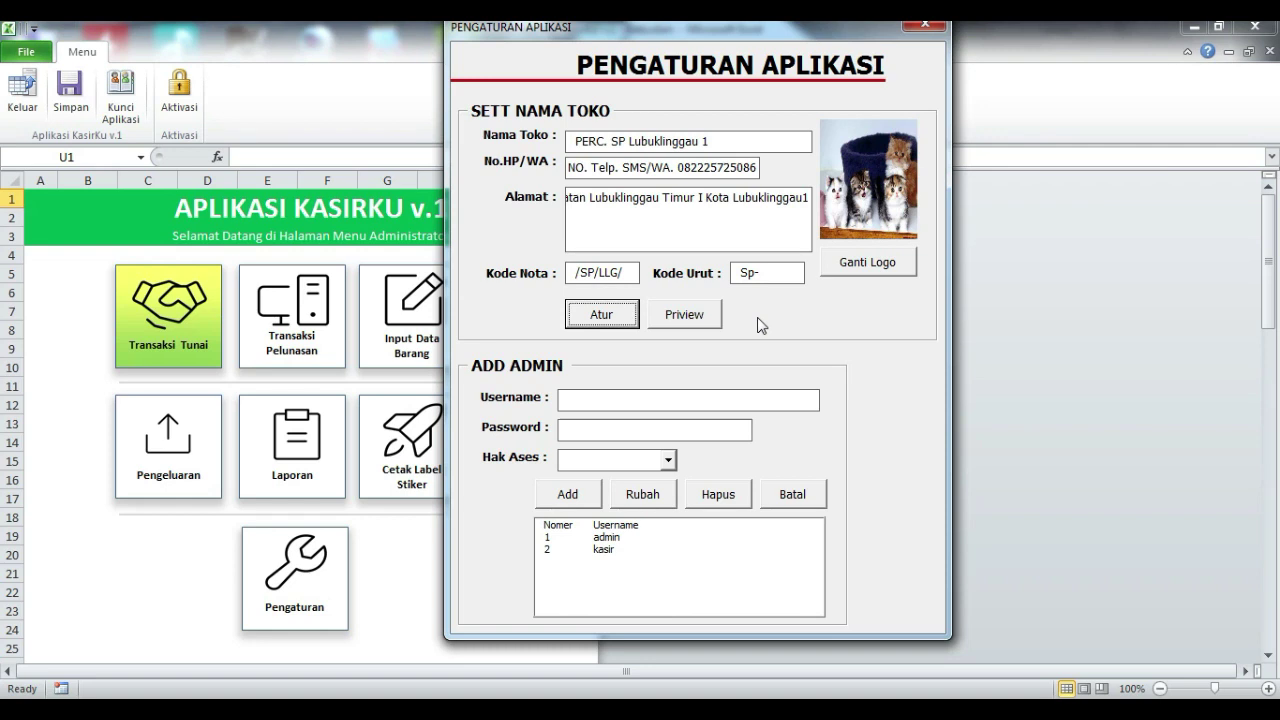
left_click(679, 318)
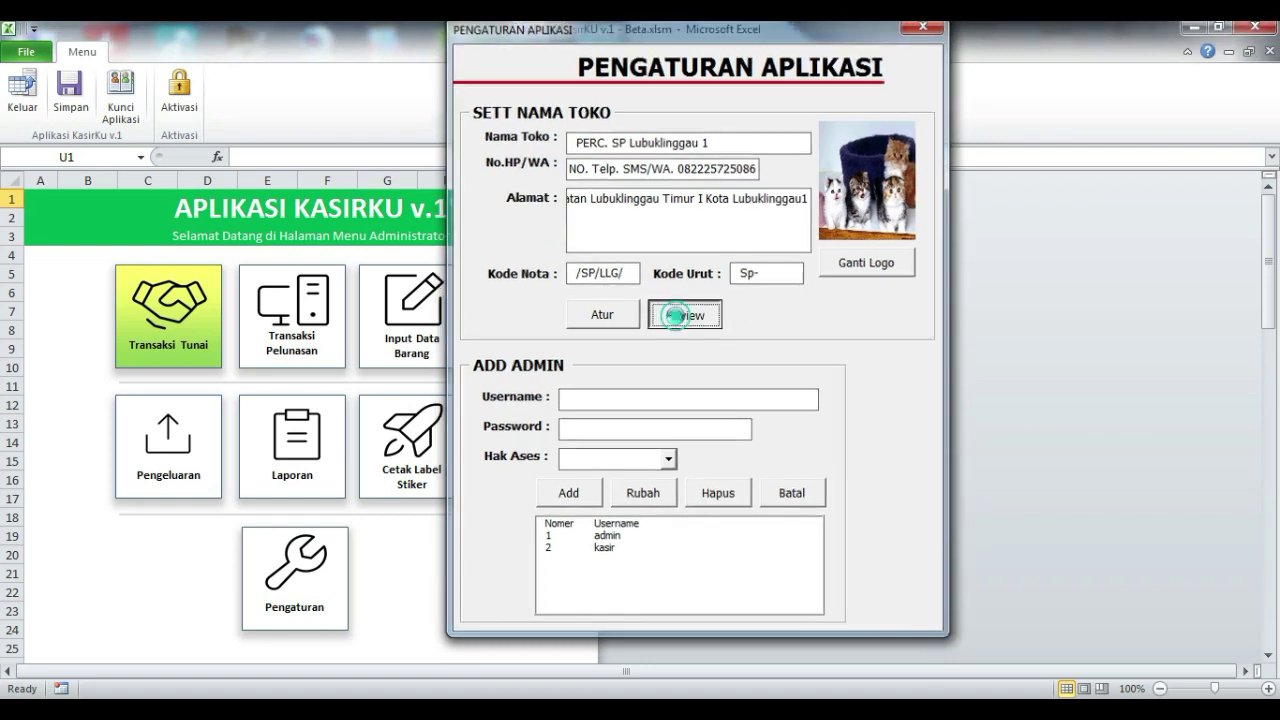
left_click(654, 254)
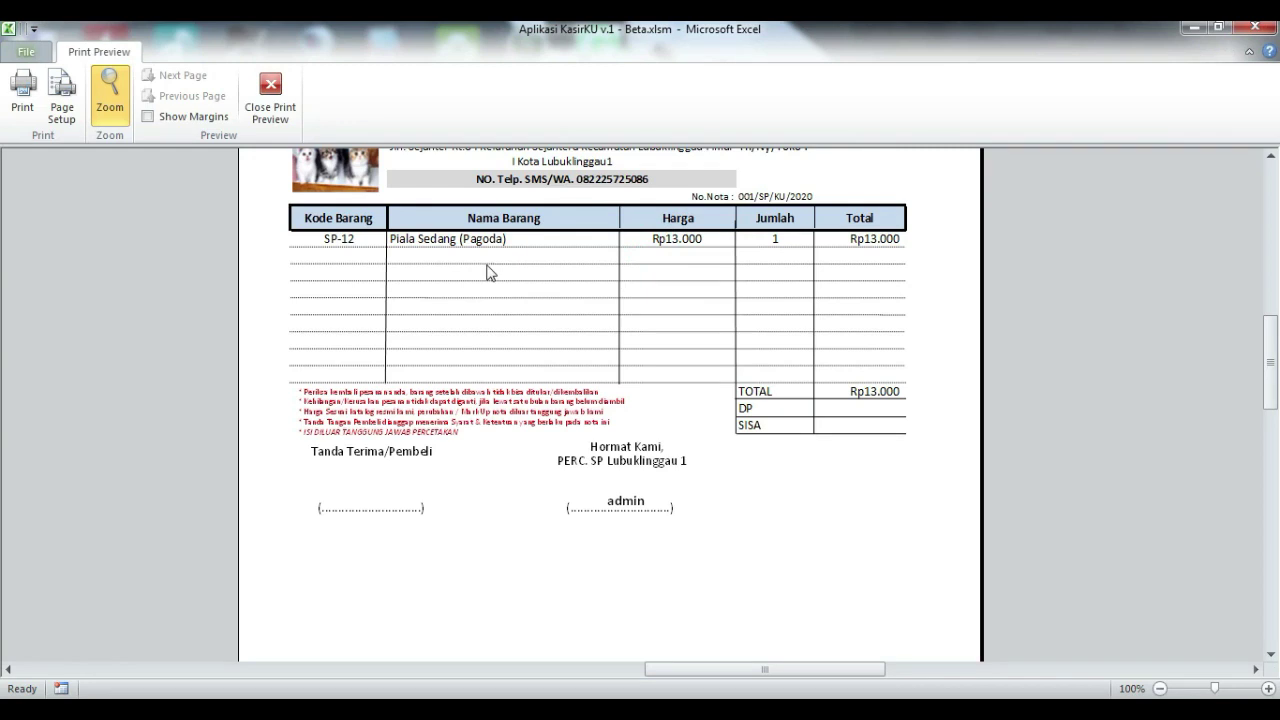
- Review the 15/Des/2020 receipt preview for invoice 001/SP/KU/2020, then close it
scroll(490, 274, "up", 2)
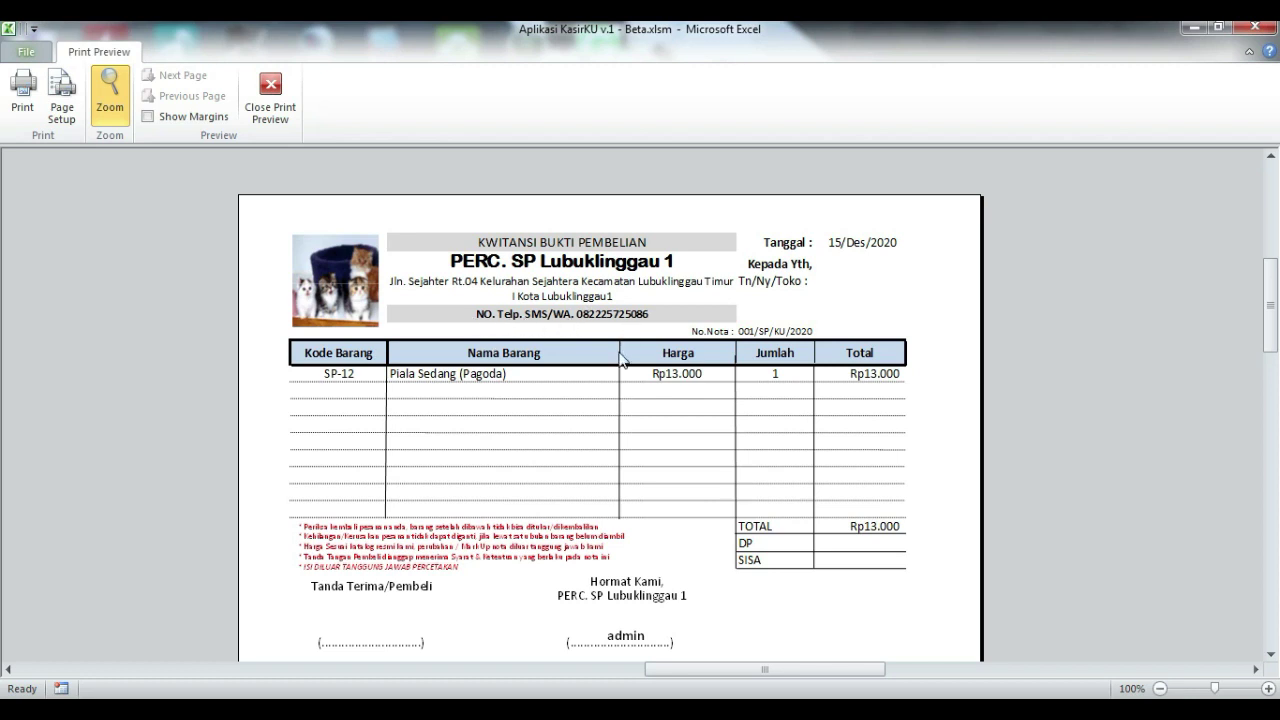
scroll(622, 362, "down", 2)
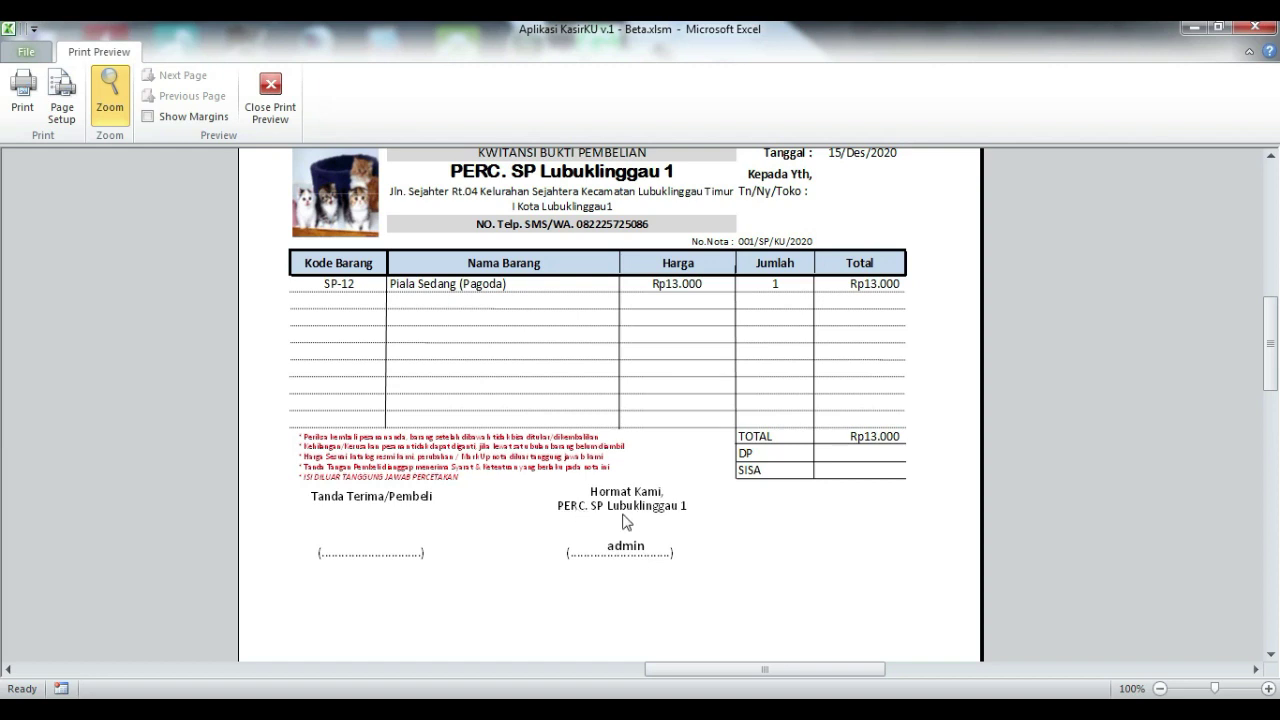
scroll(592, 356, "up", 3)
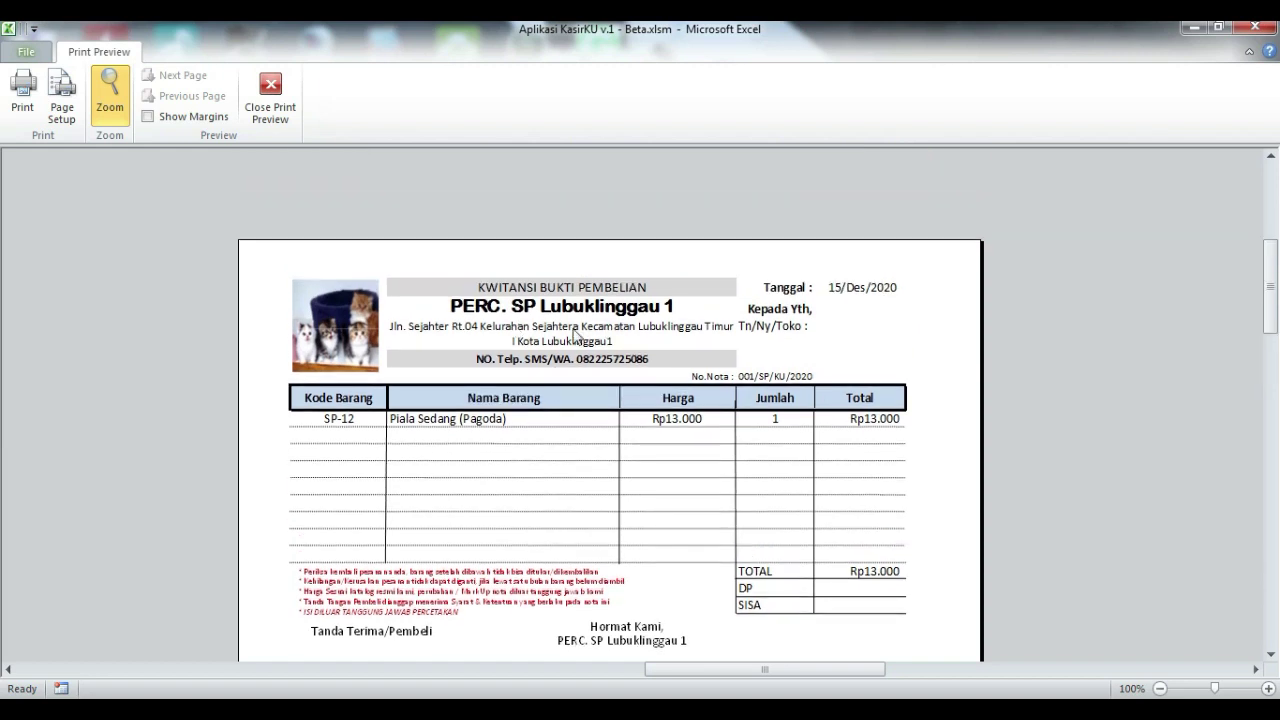
scroll(688, 452, "down", 3)
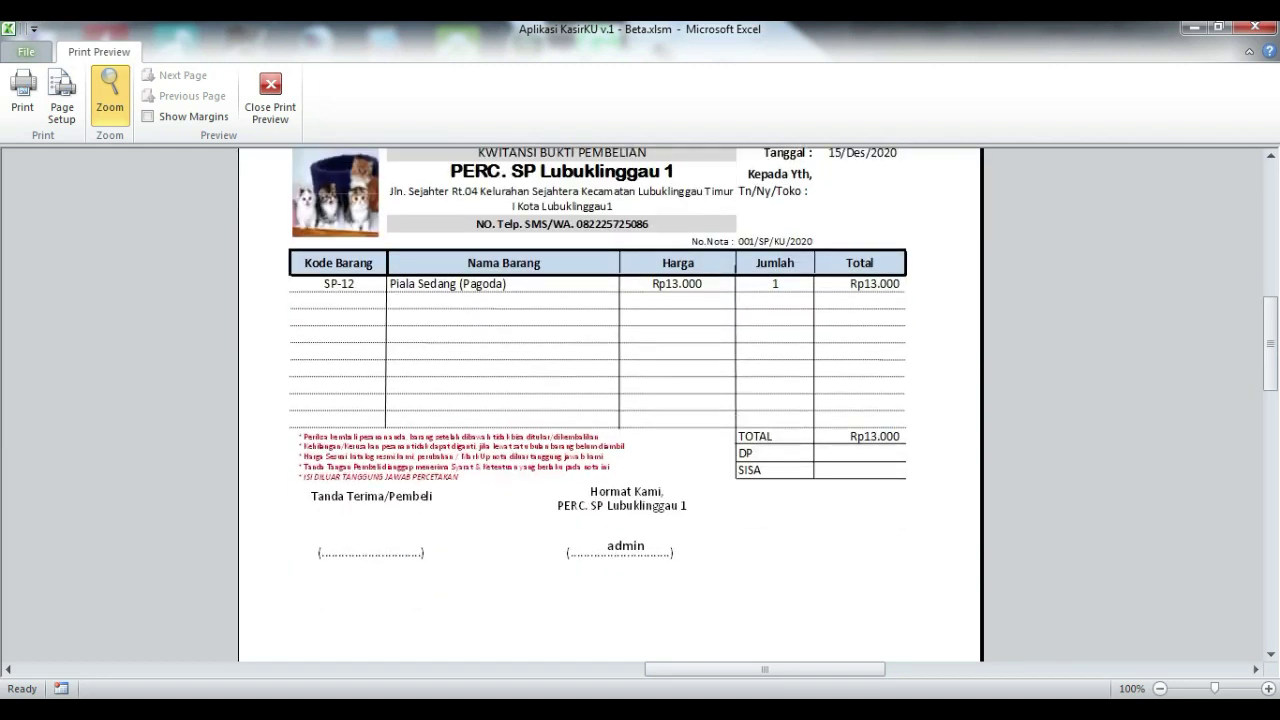
left_click(268, 88)
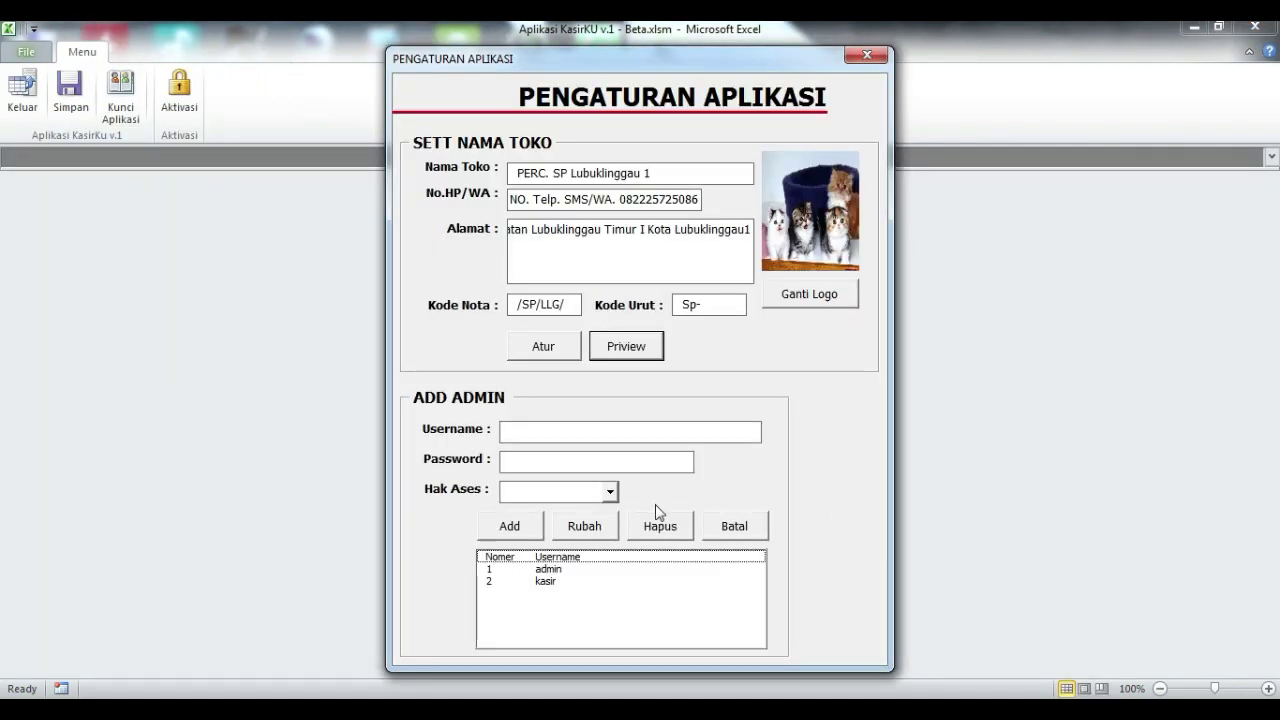
- Add a new user under ADD ADMIN with a username, password and Administrator access, and confirm the save
left_click(576, 429)
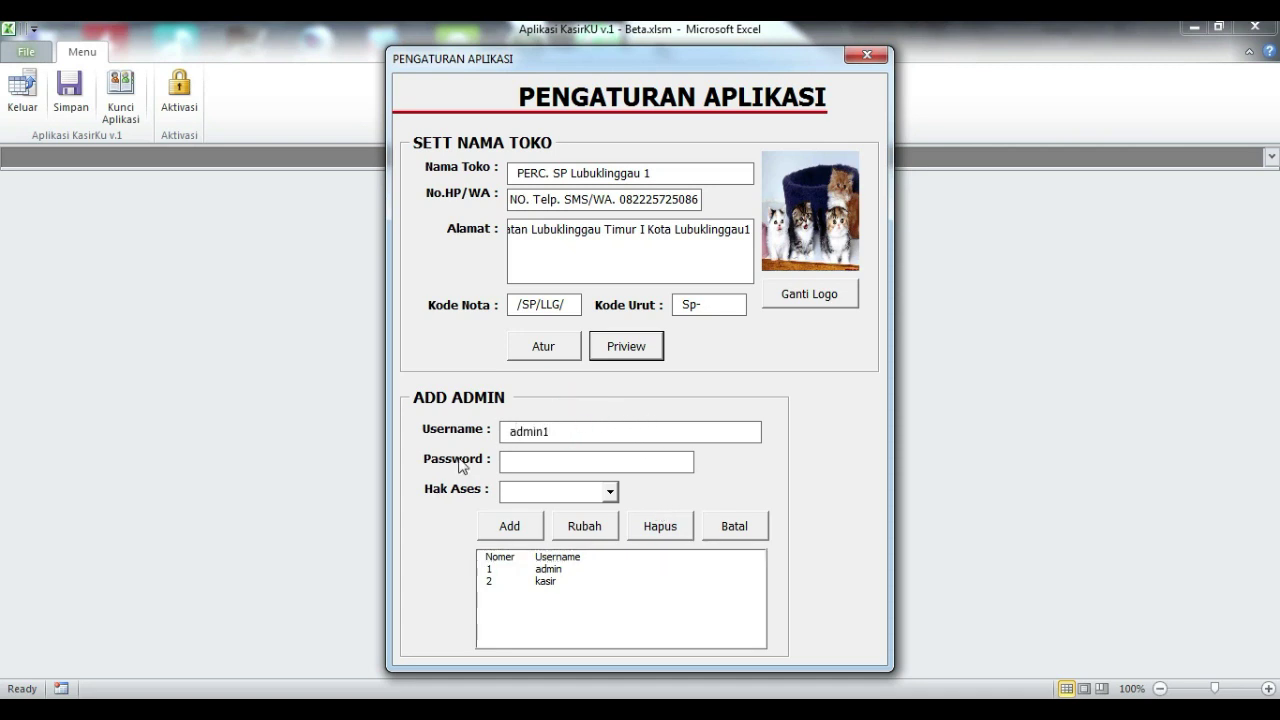
left_click(546, 471)
type("**")
left_click(609, 492)
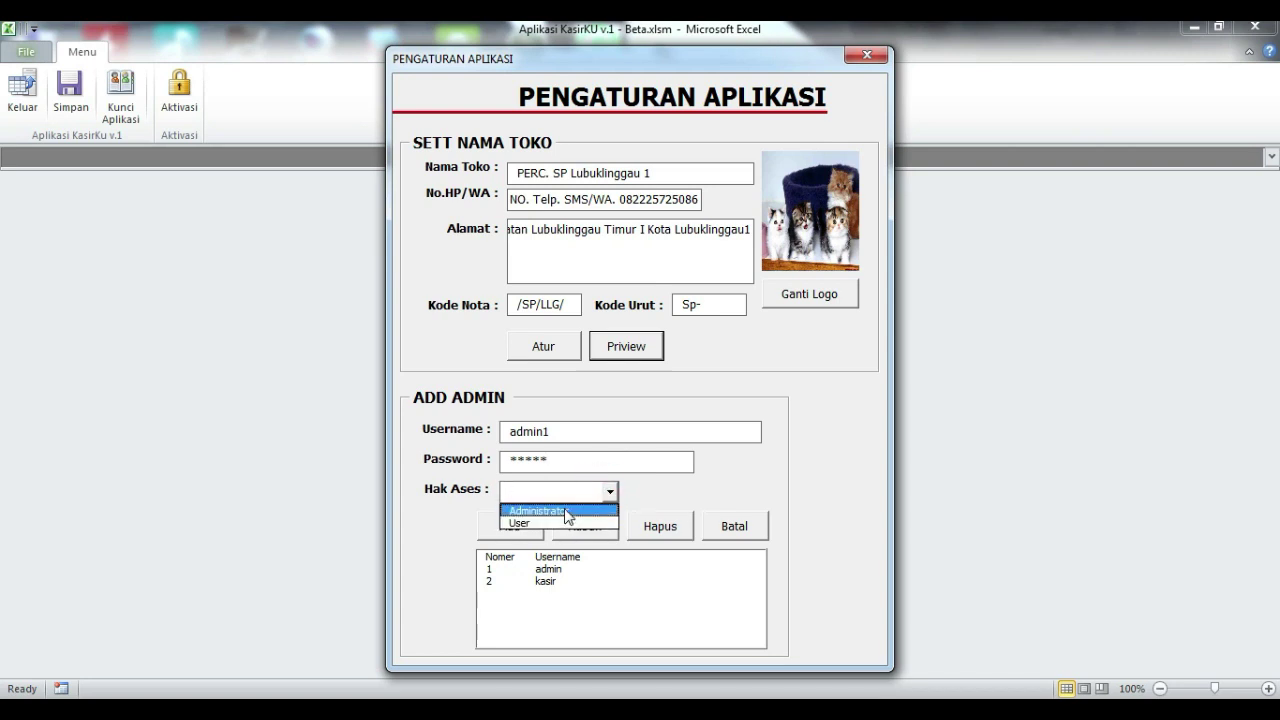
left_click(560, 511)
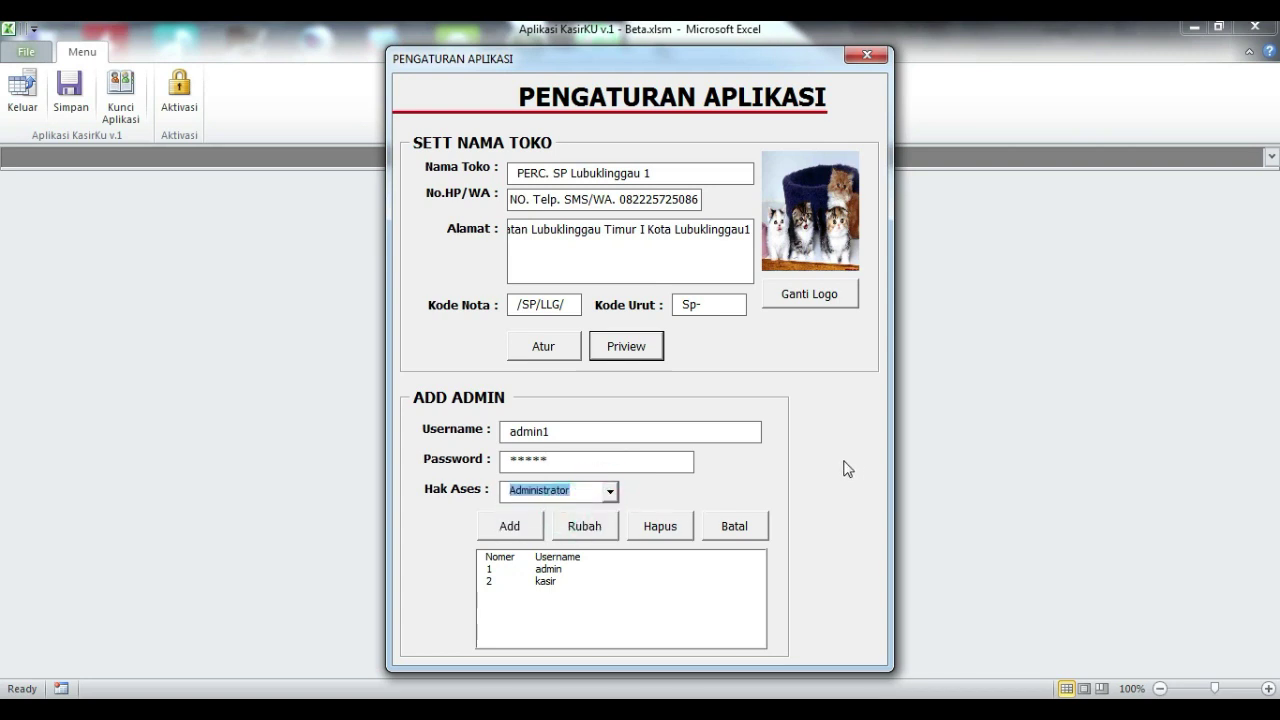
left_click(510, 525)
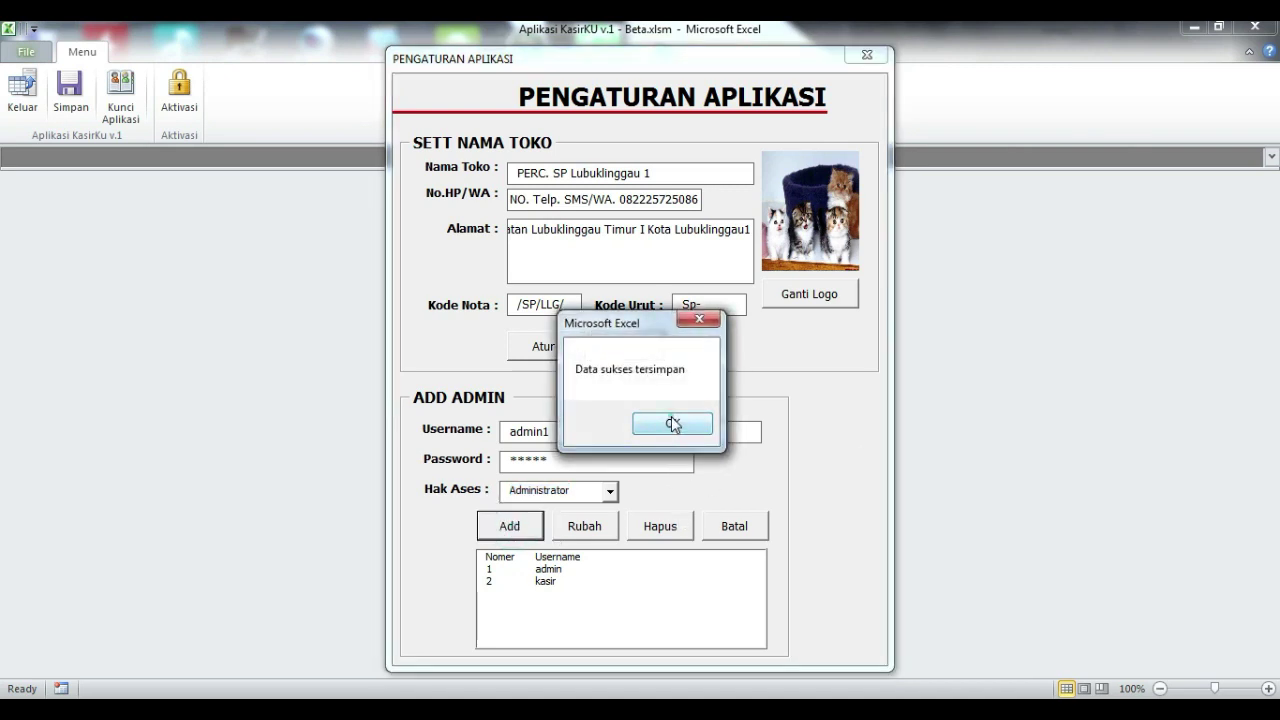
left_click(671, 423)
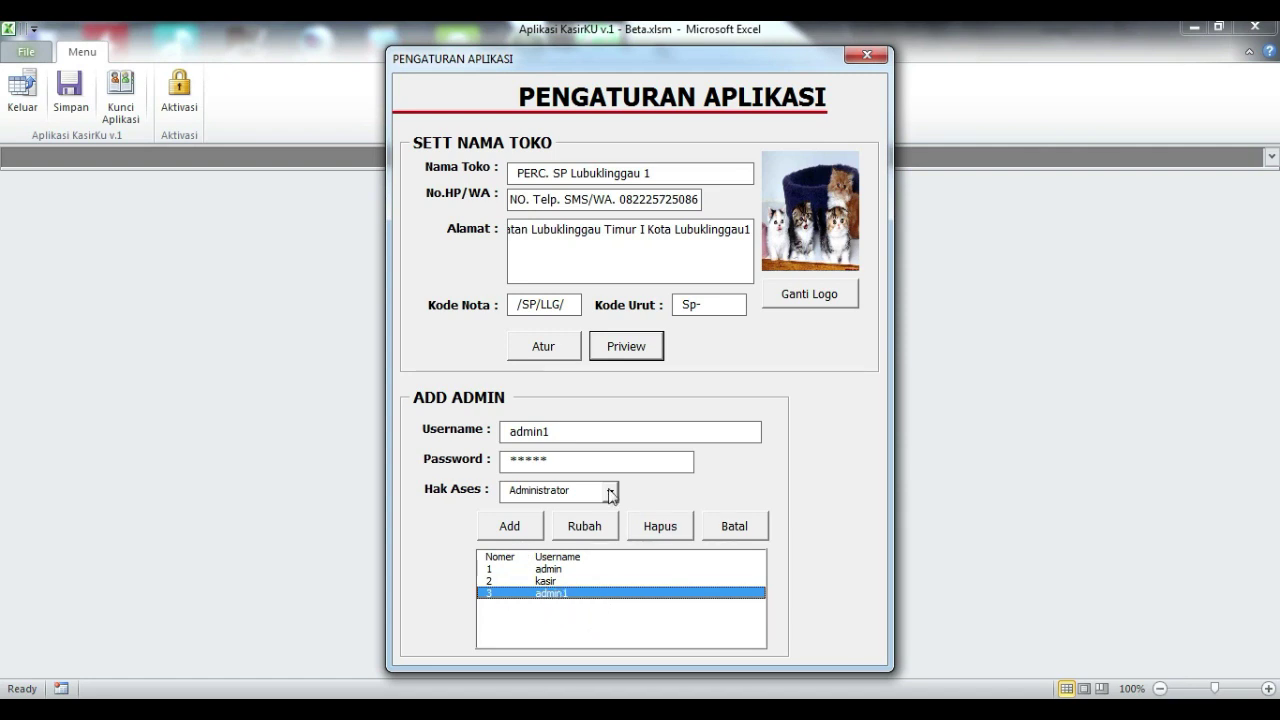
- Rename the third user by appending '2' to the username with Rubah, and confirm it
left_click(580, 437)
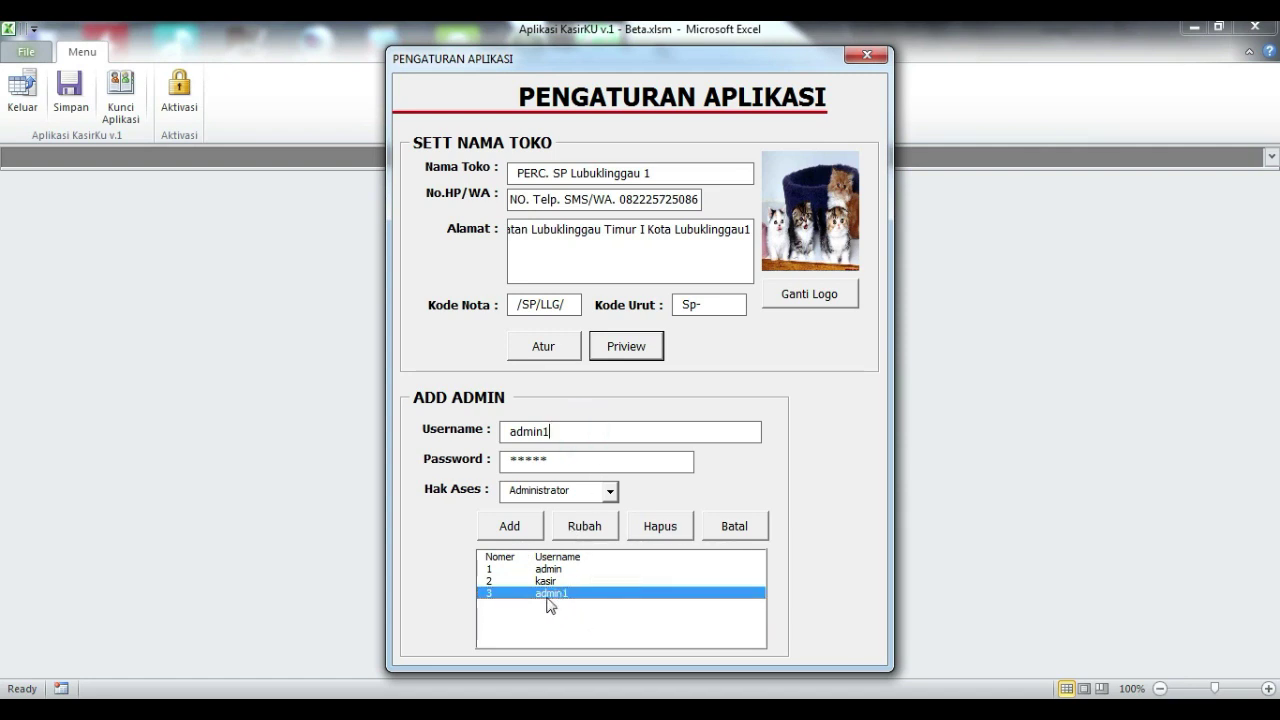
type("2")
left_click(600, 524)
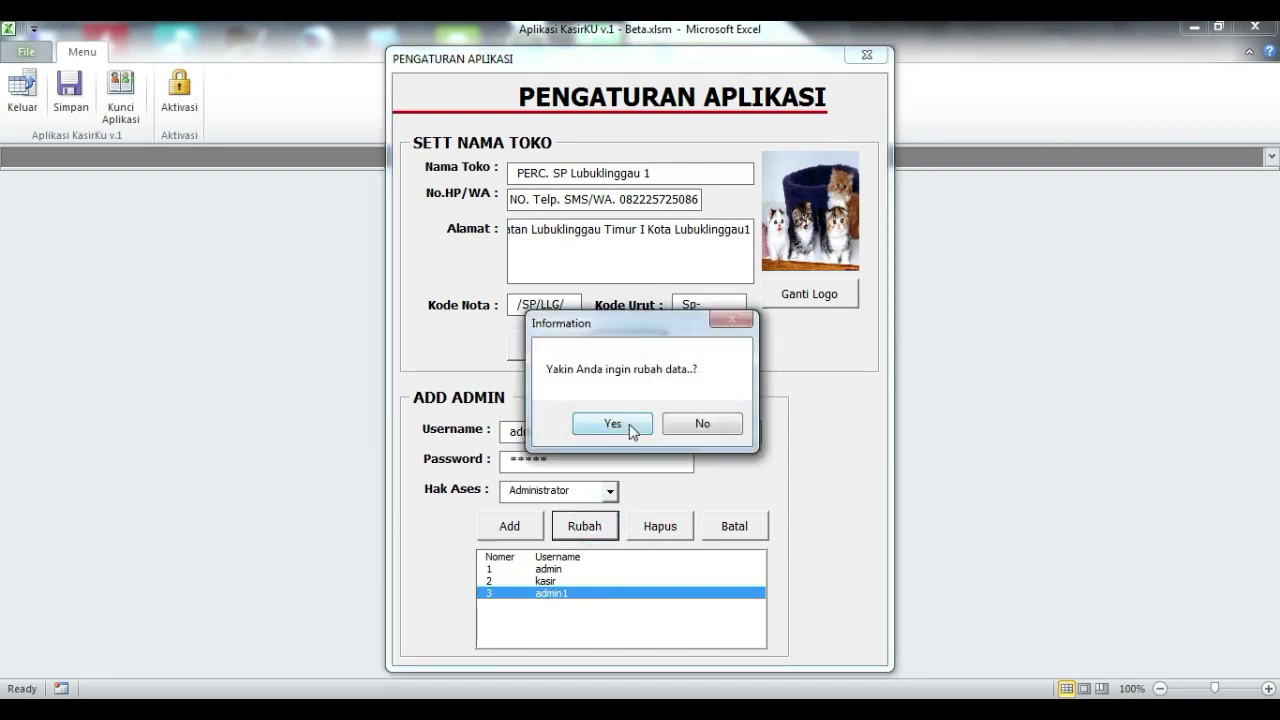
left_click(630, 427)
left_click(710, 431)
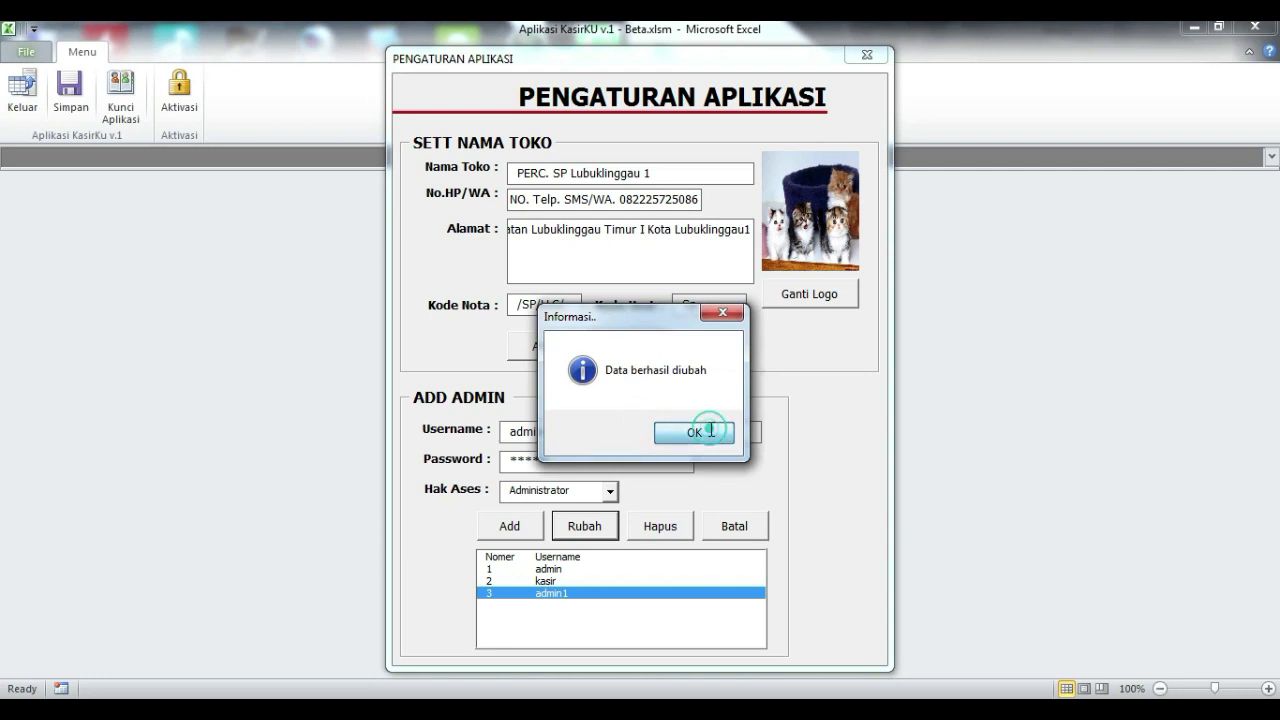
left_click(571, 593)
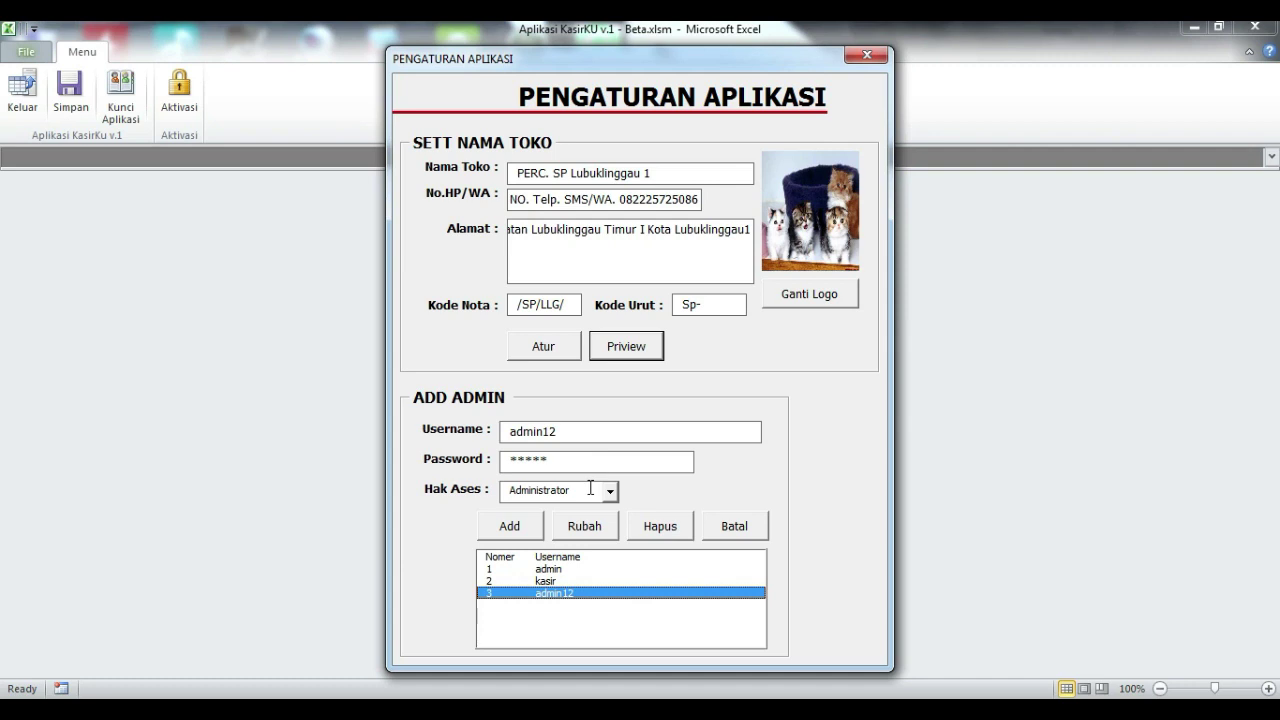
- Restore the third user's original username and confirm the change
left_click(571, 432)
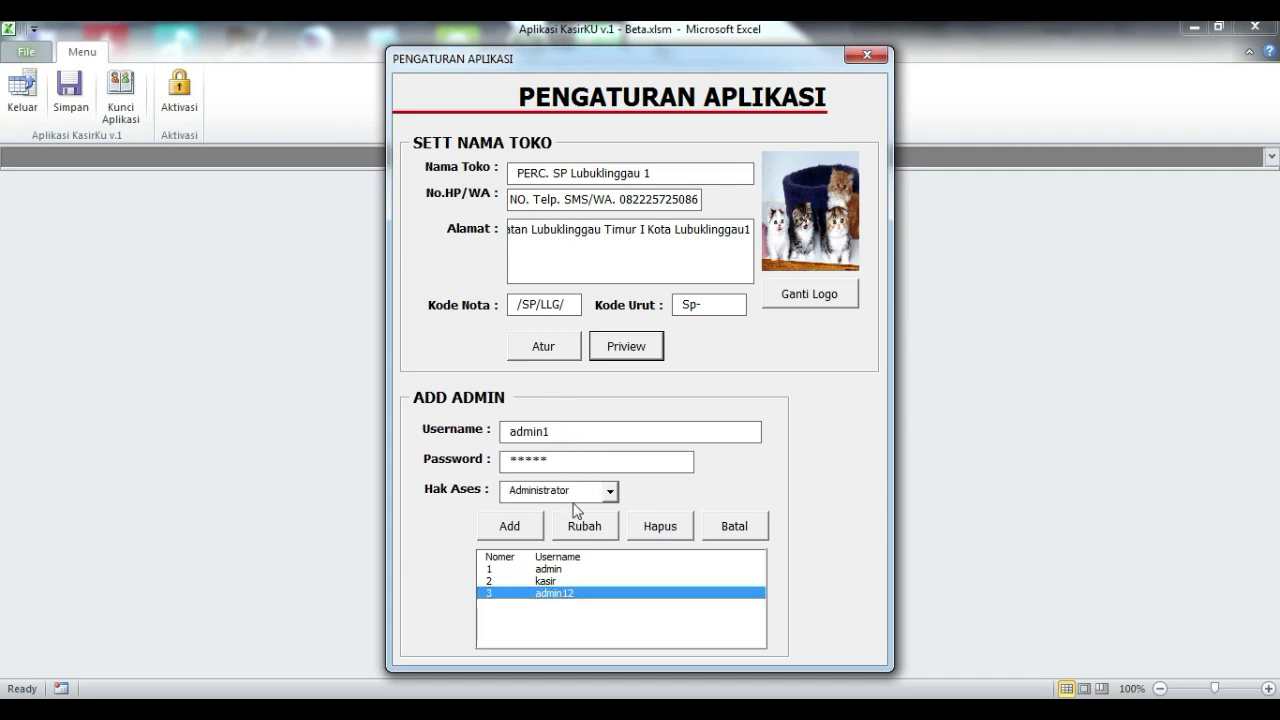
left_click(580, 523)
left_click(634, 438)
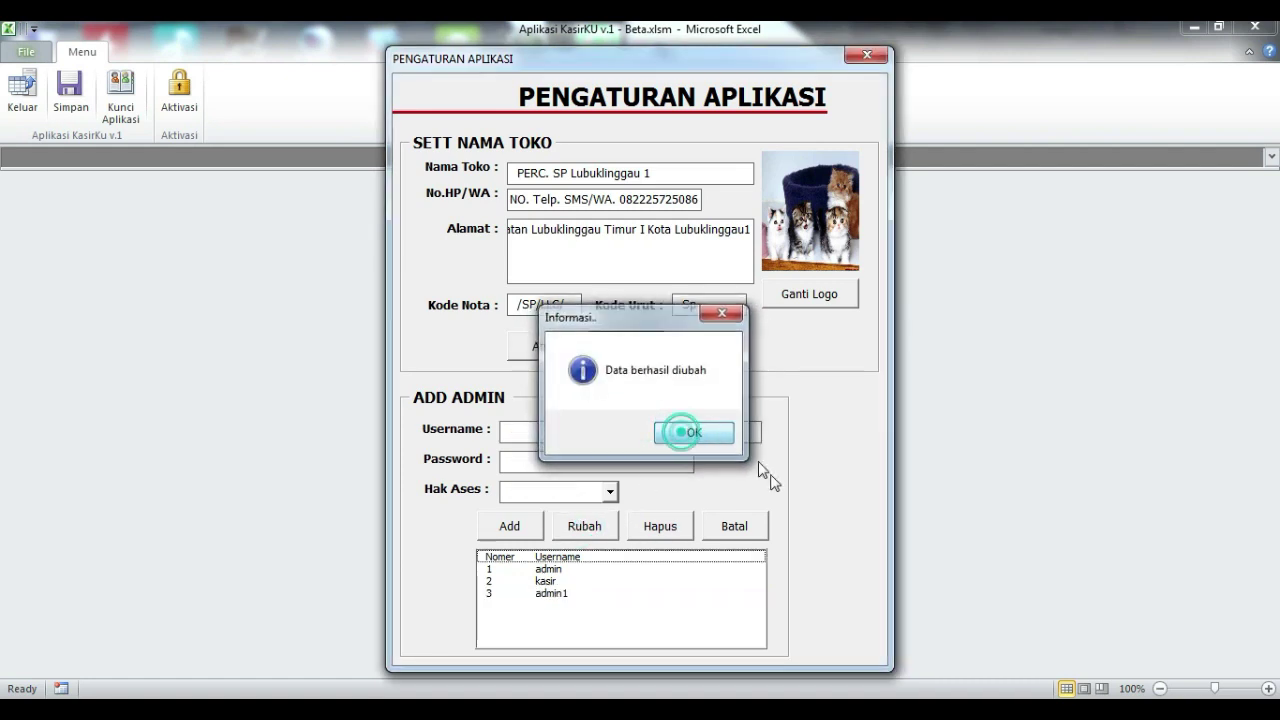
left_click(564, 594)
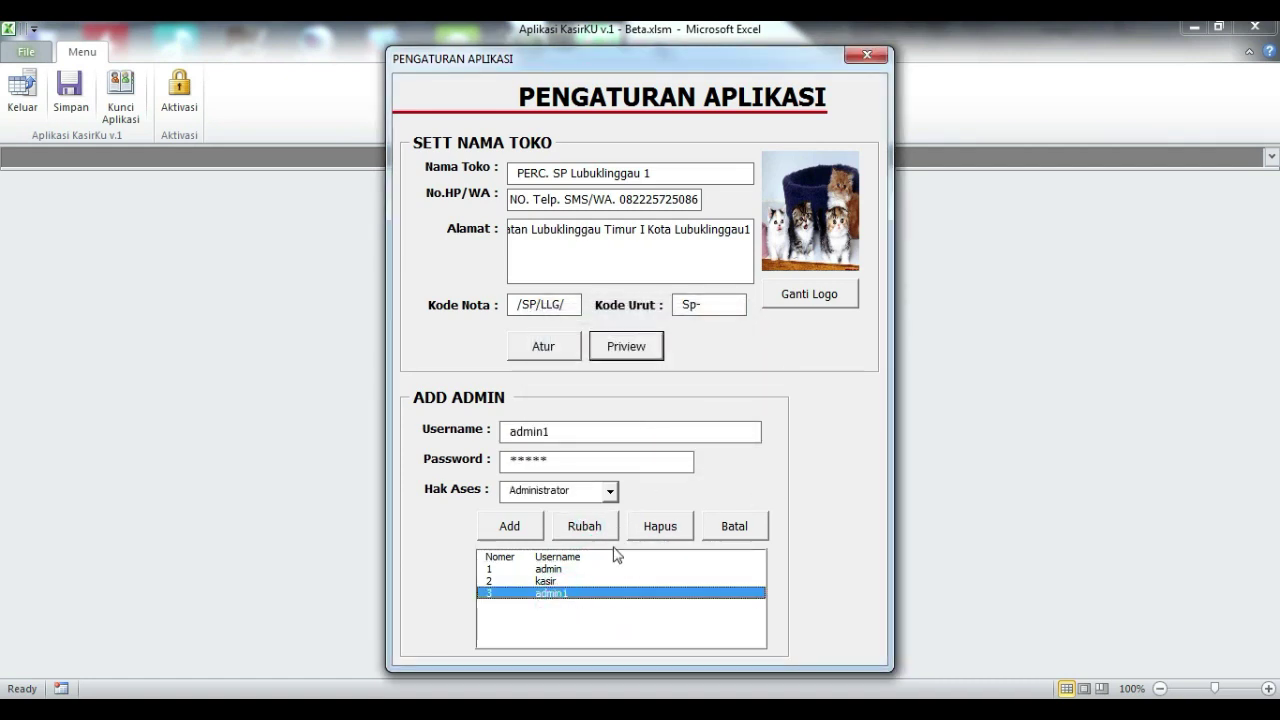
- Close the settings form, lock the app, and enter the new admin's username at login
left_click(877, 52)
left_click(118, 97)
type("admin1")
- Log in with the new admin's password and Administrator access level
left_click(723, 369)
type("12345")
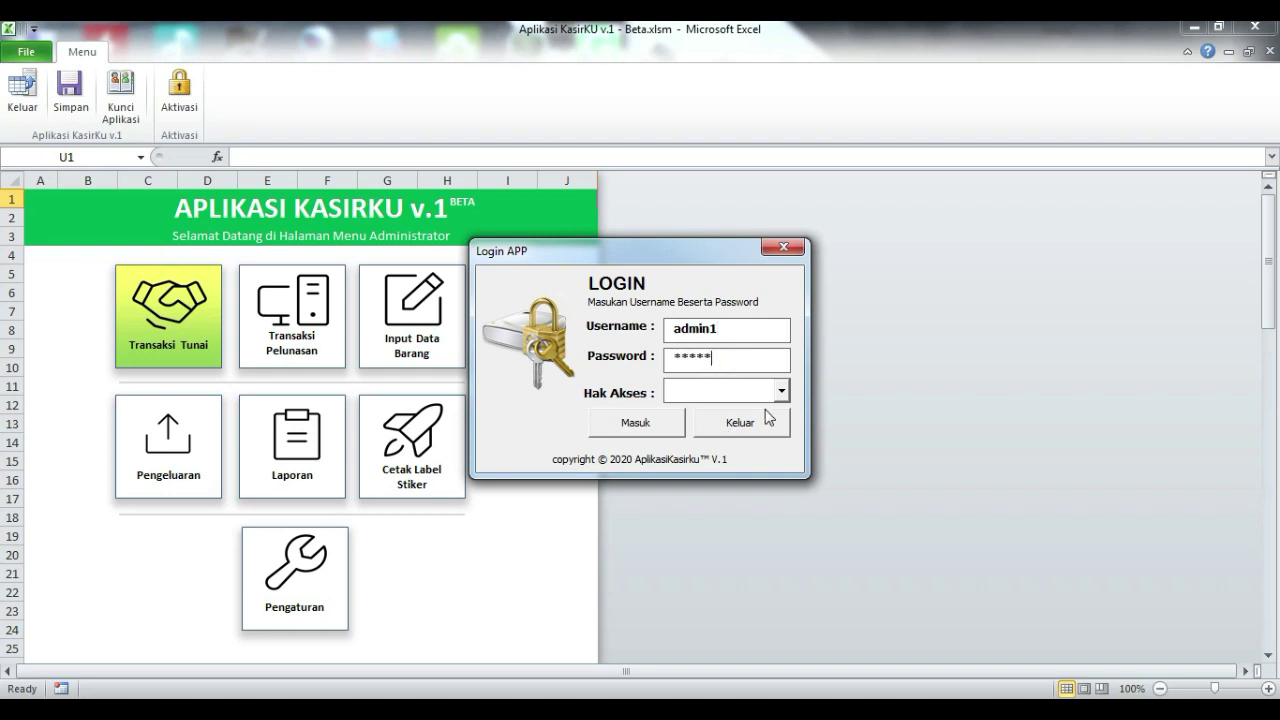
left_click(780, 391)
left_click(714, 411)
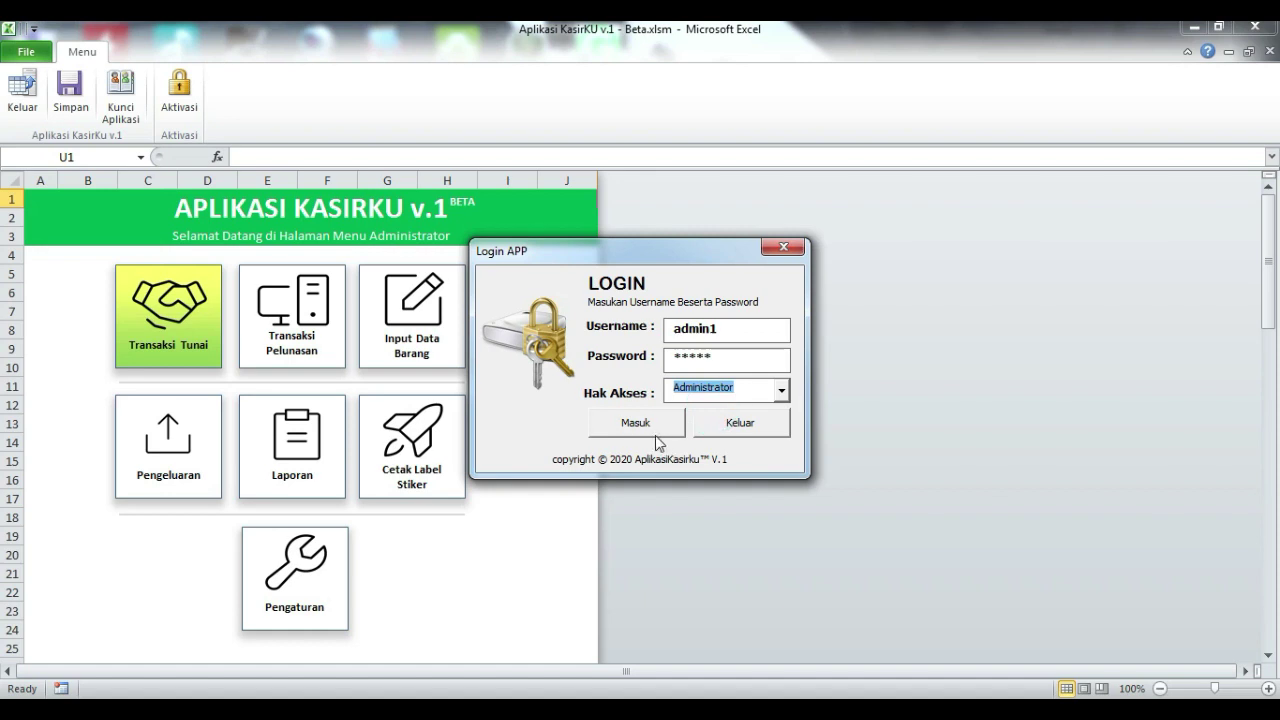
left_click(640, 422)
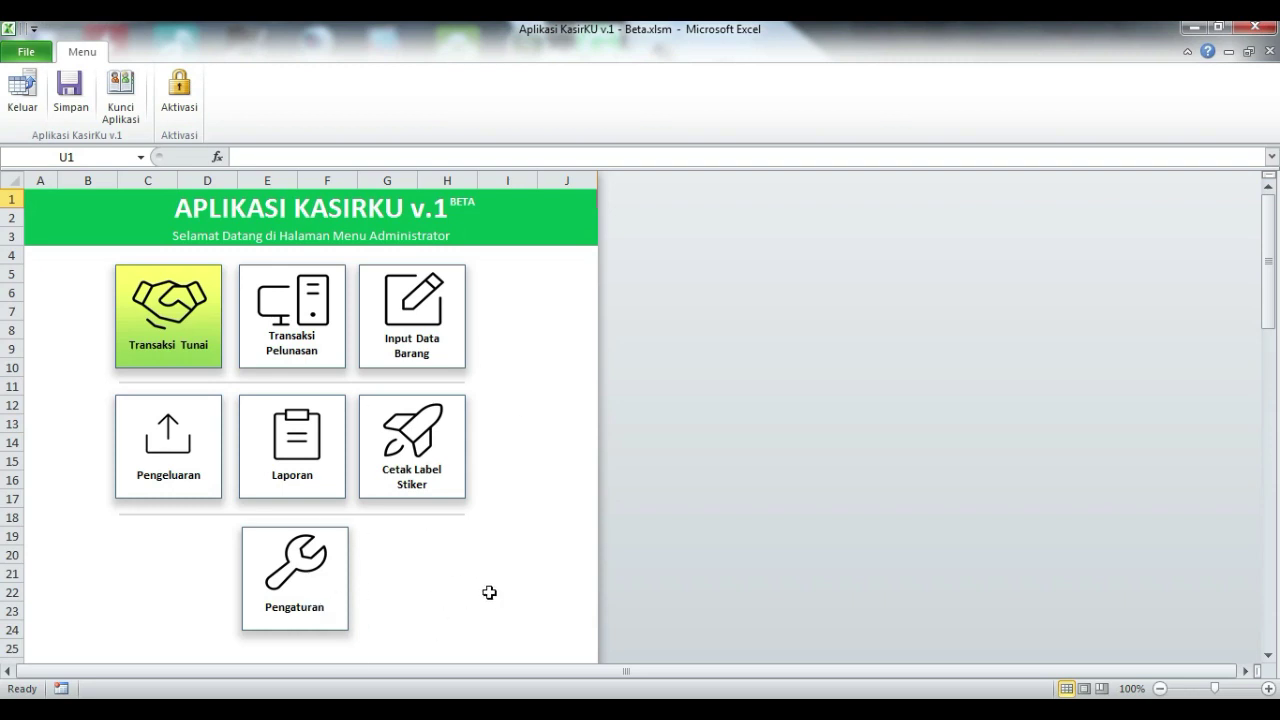
- In Input Data Barang, dismiss the activation notice and add the item name Radio
left_click(447, 315)
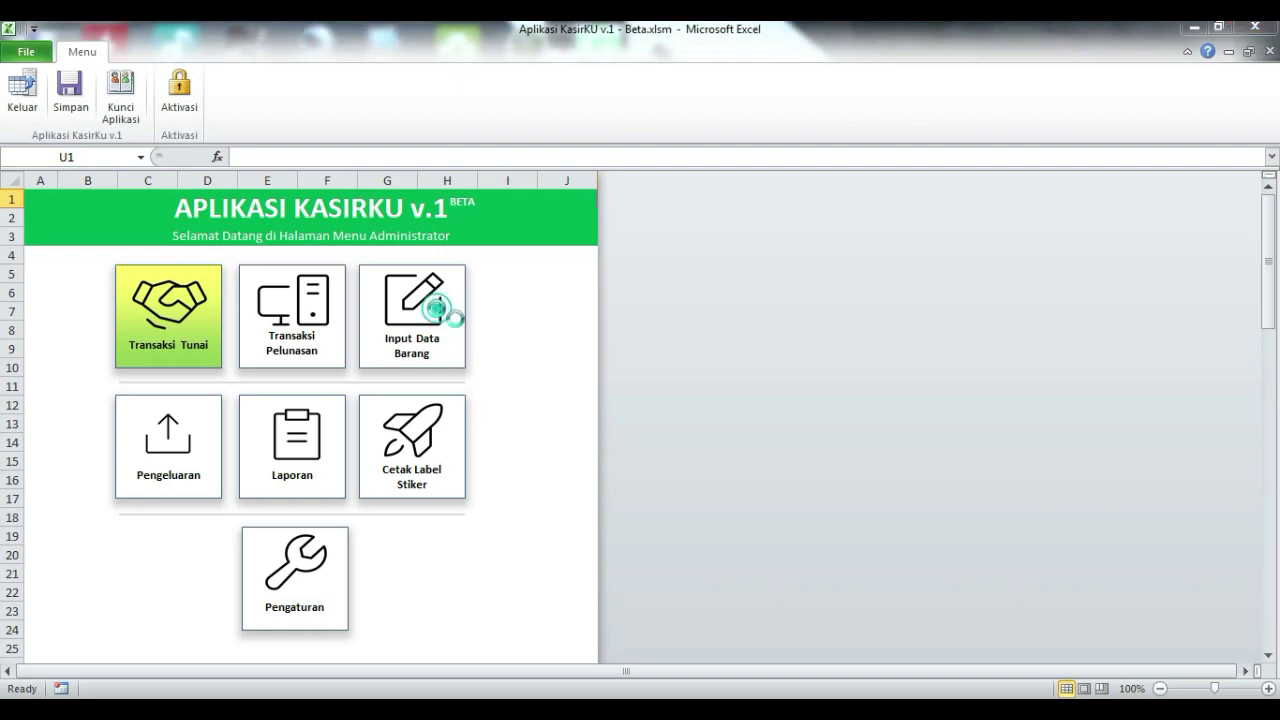
left_click(781, 432)
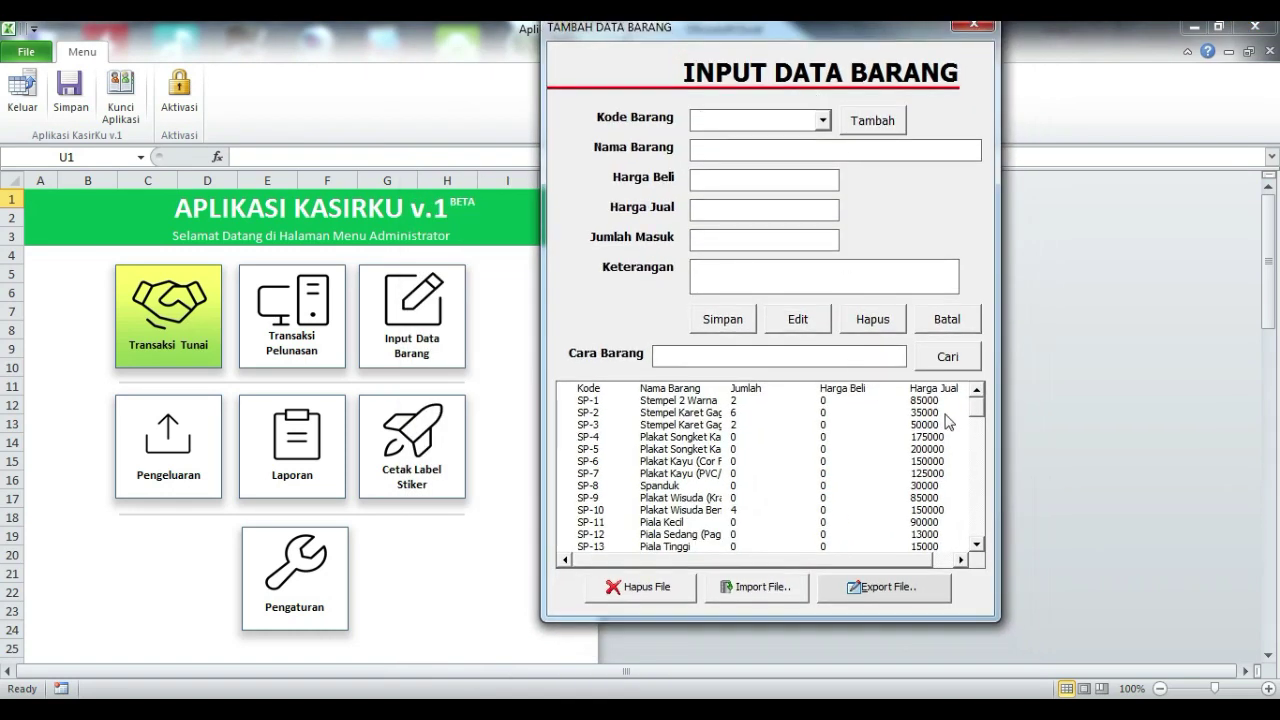
left_click_drag(977, 405, 979, 342)
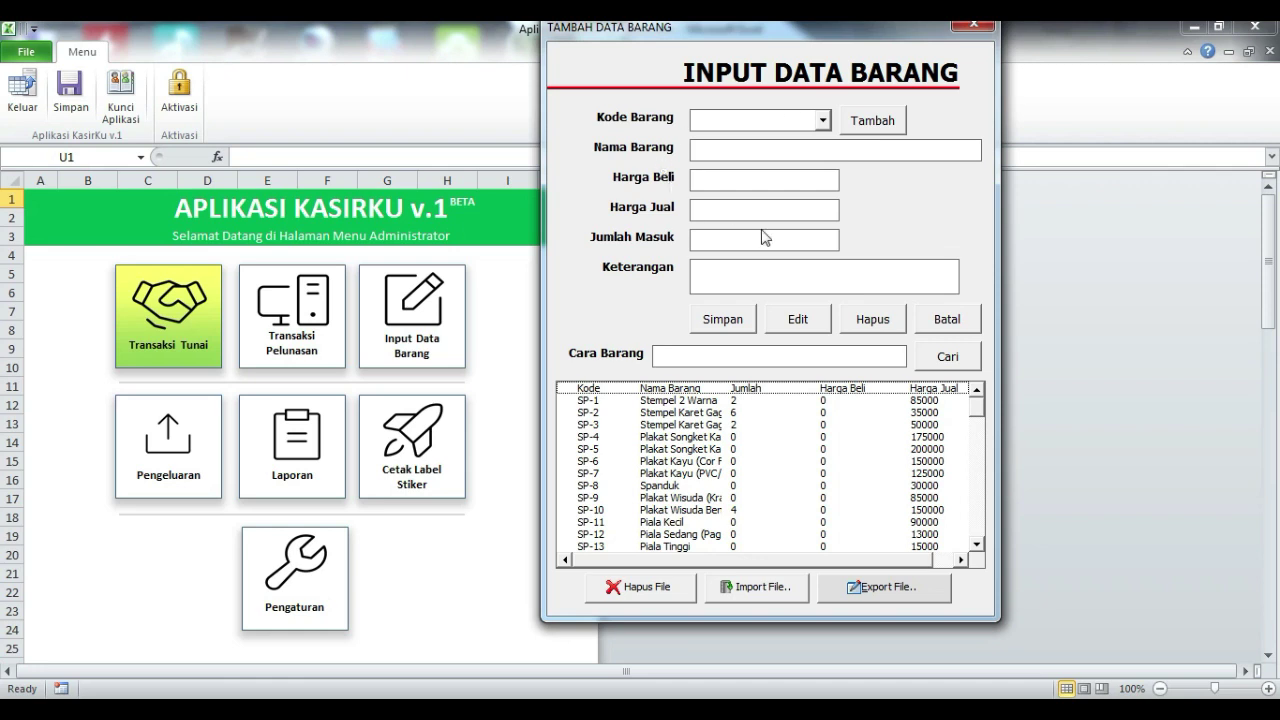
left_click(872, 121)
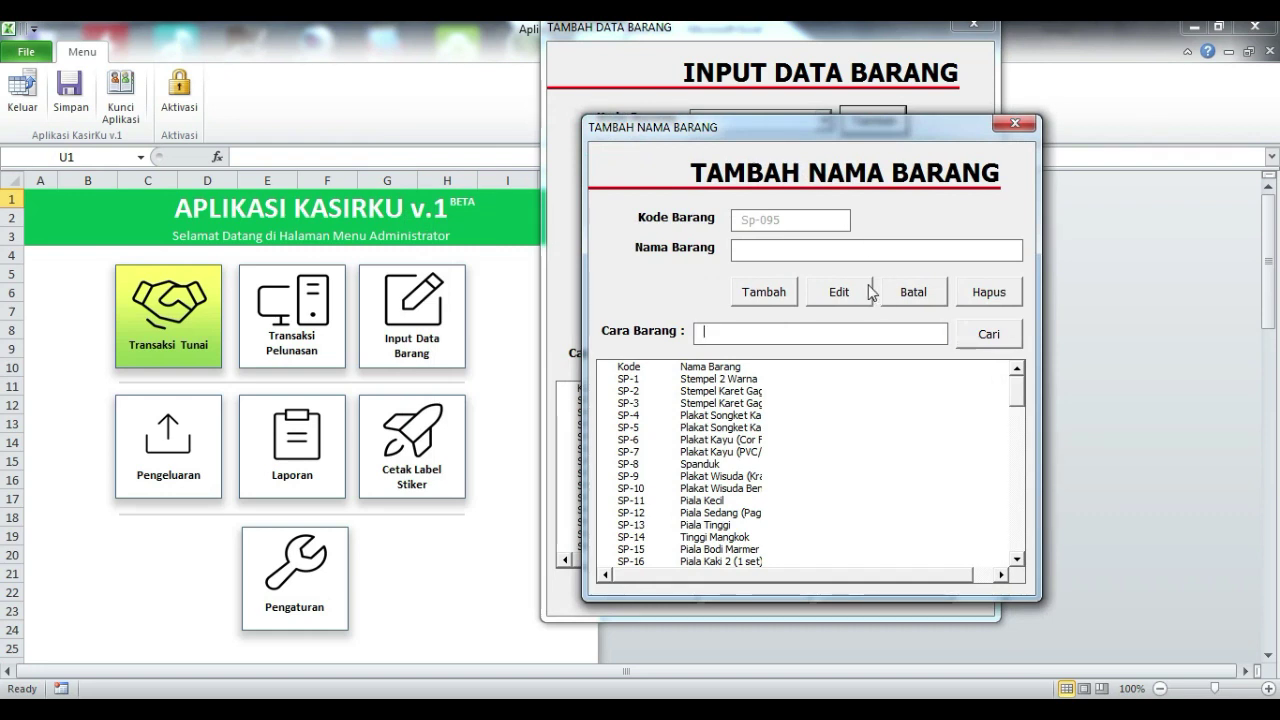
left_click(870, 254)
type("Radio")
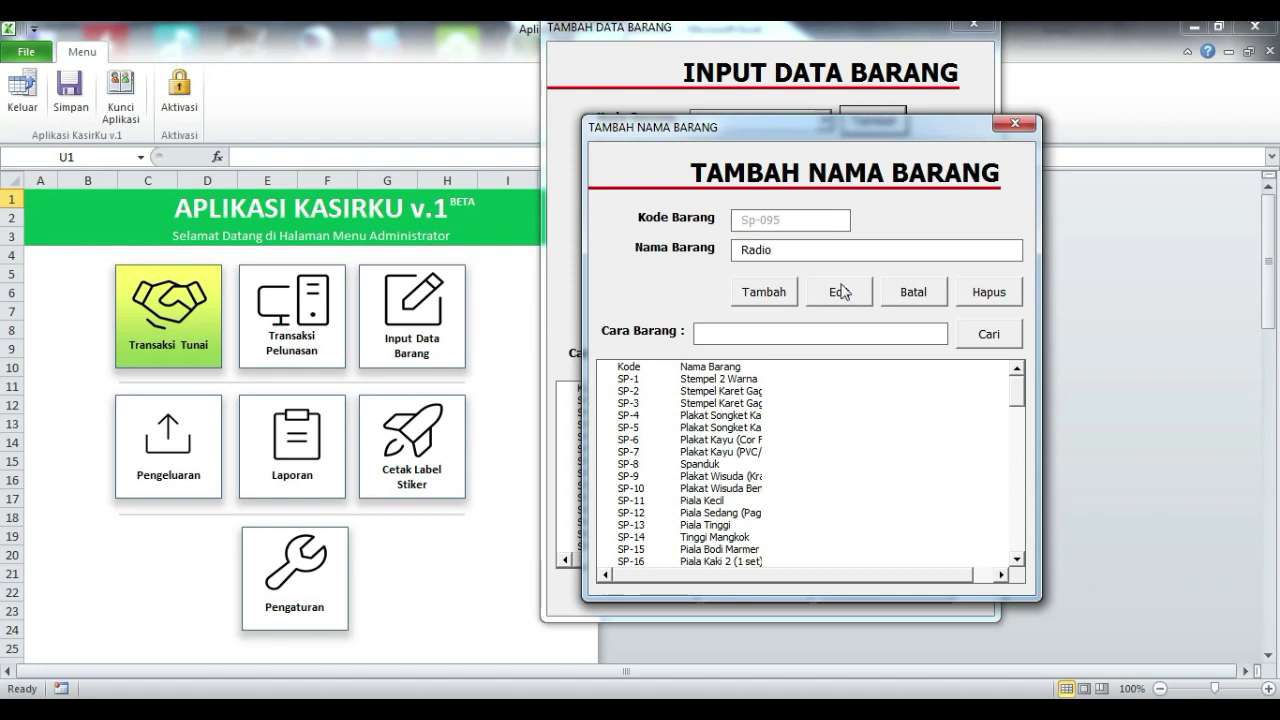
left_click(762, 292)
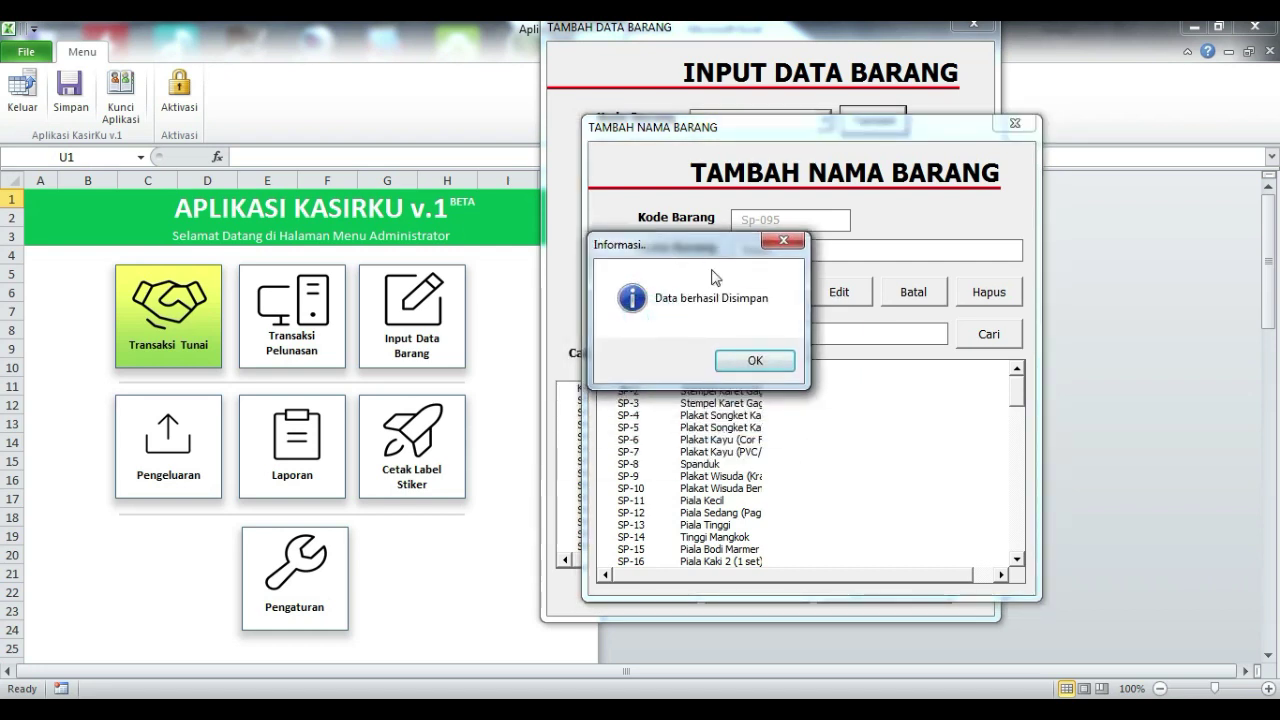
left_click(758, 364)
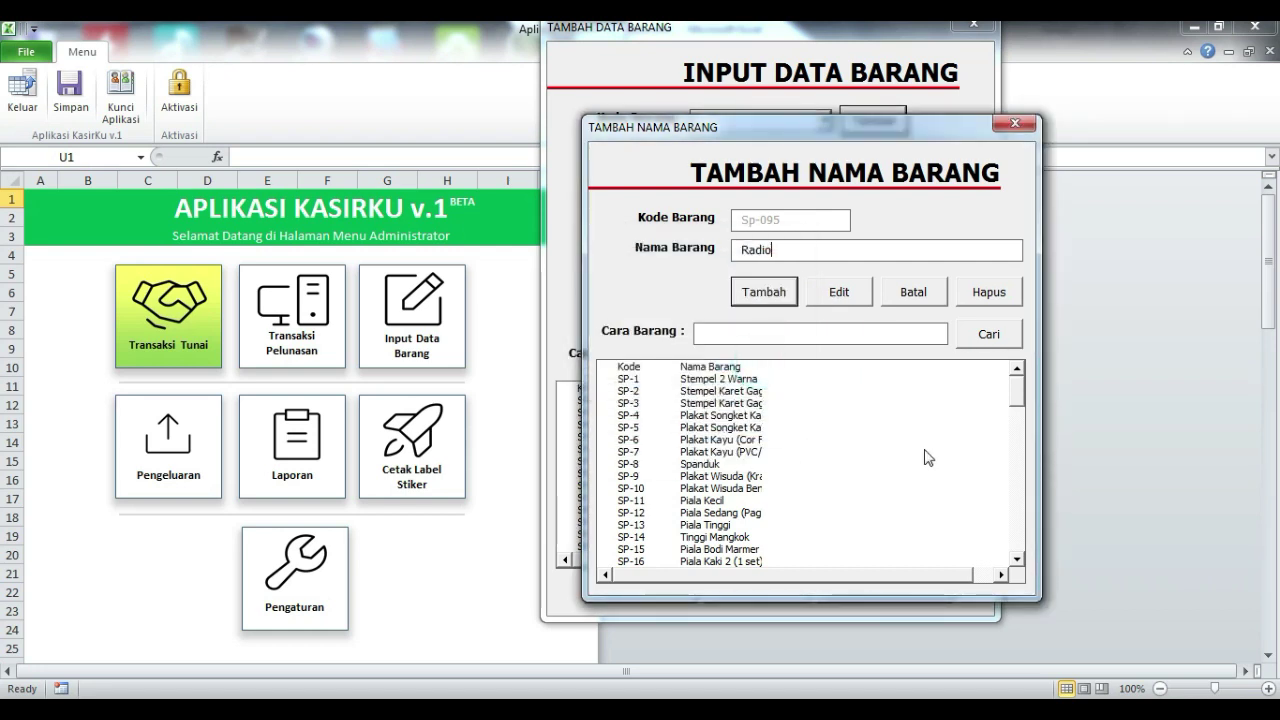
- Search the item names for Radio and select the Sp-095 entry
left_click(822, 333)
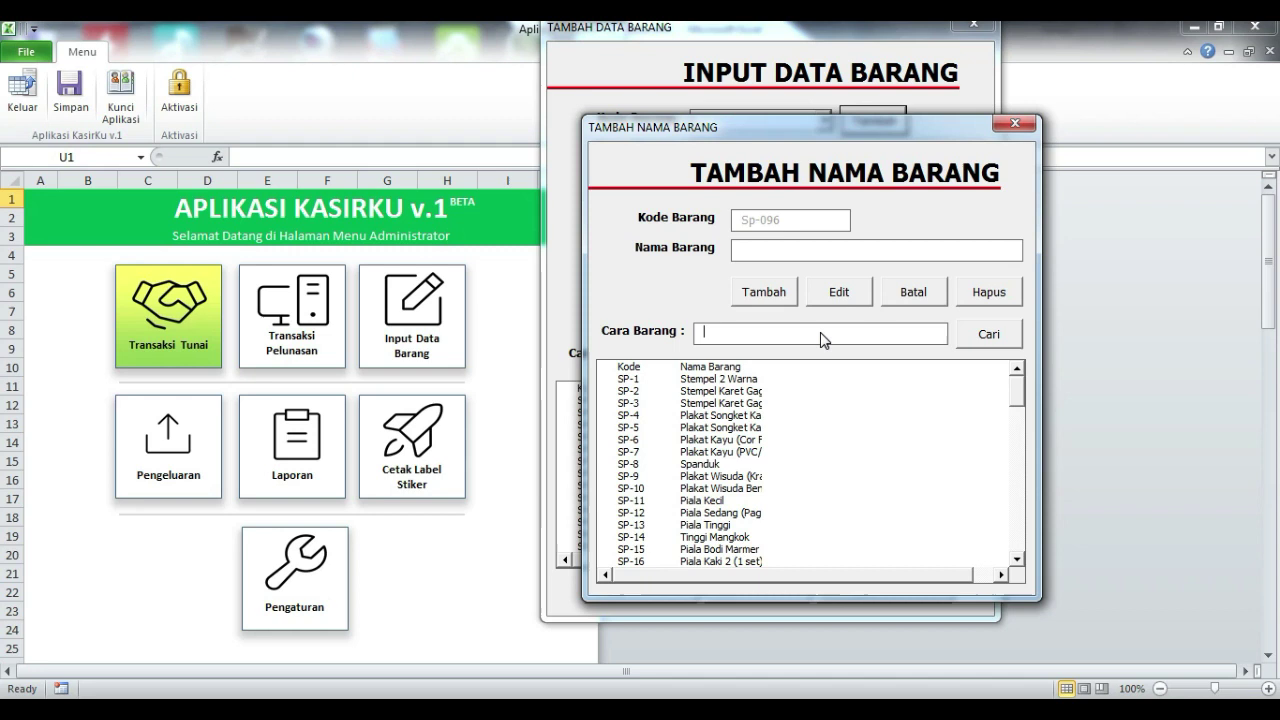
type("Radio")
left_click(982, 340)
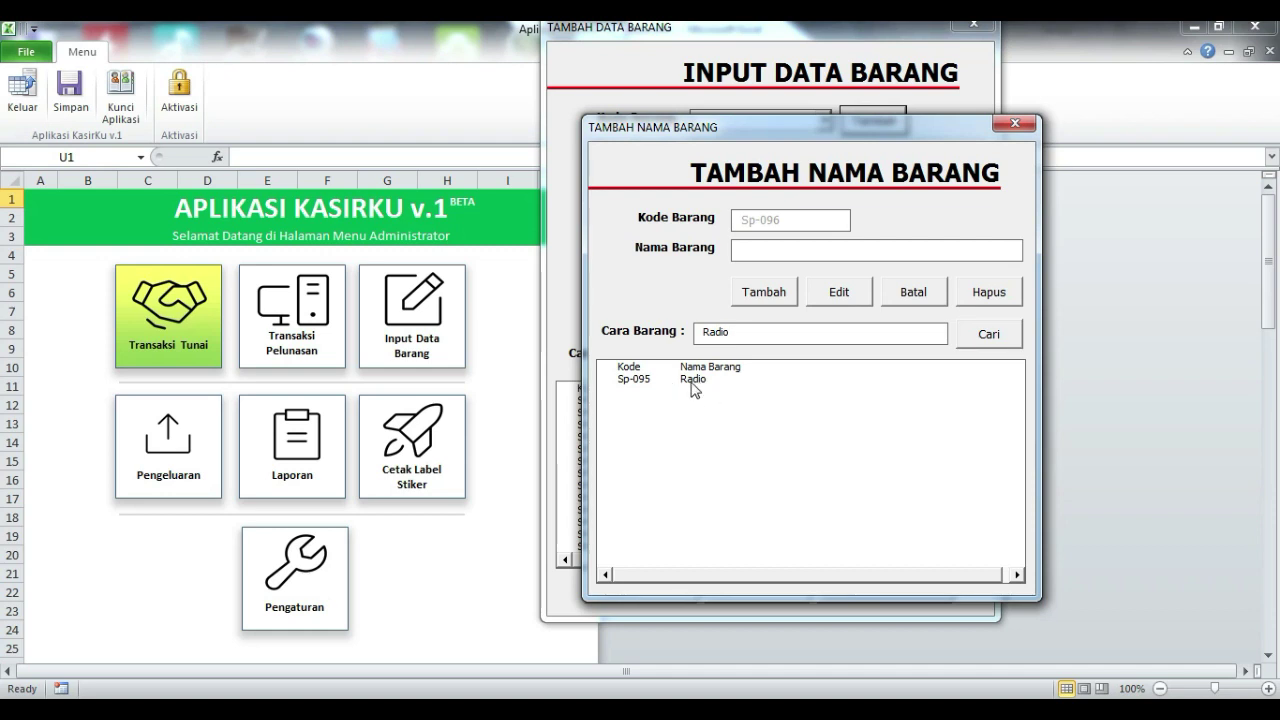
left_click_drag(766, 140, 891, 225)
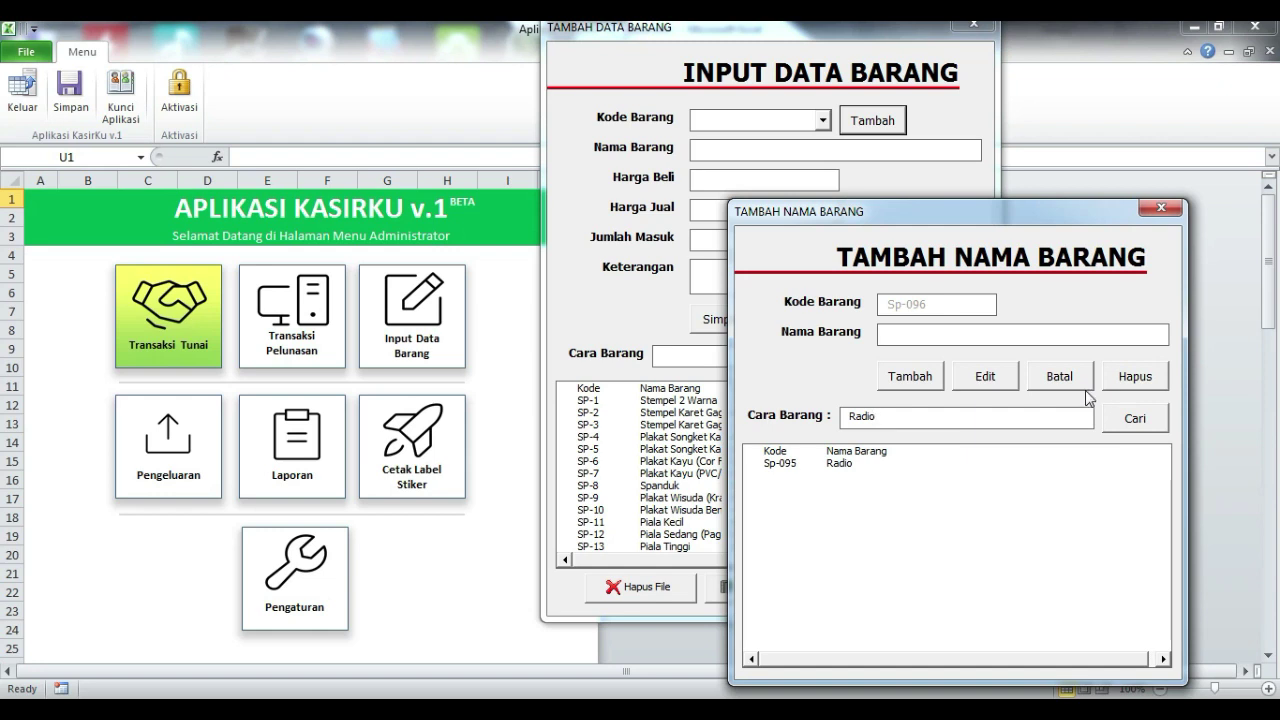
left_click_drag(870, 212, 940, 191)
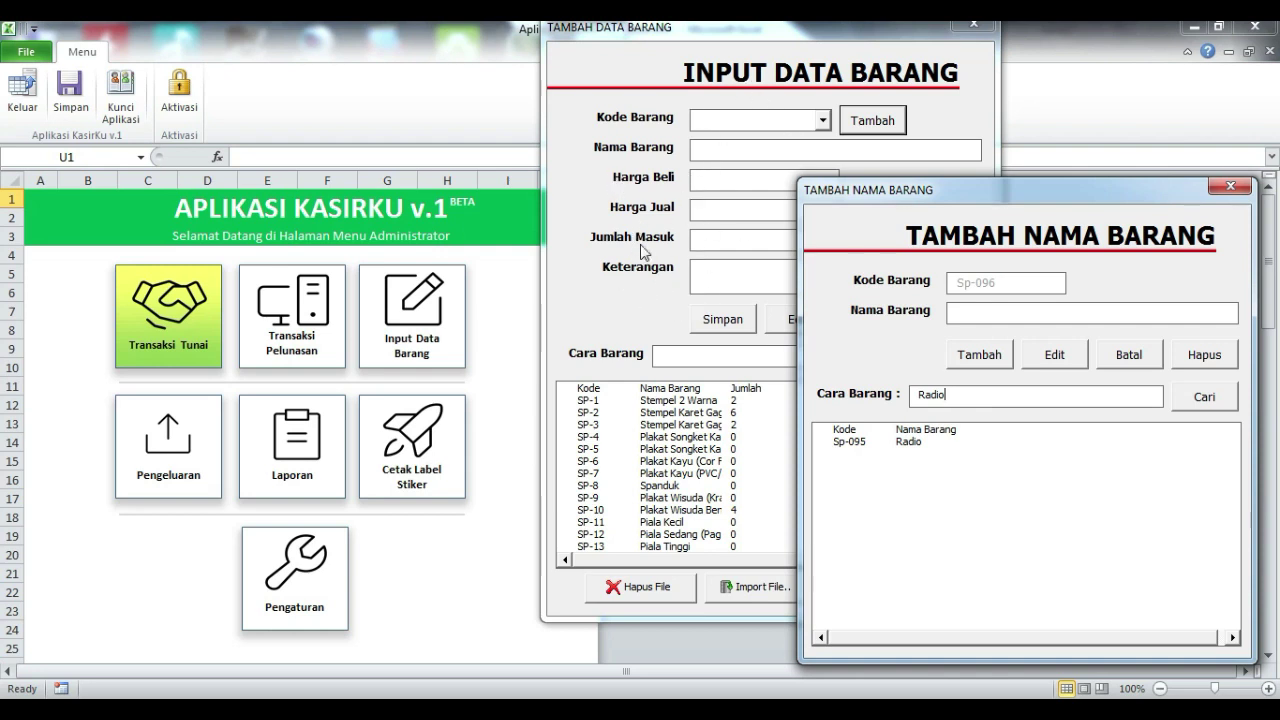
left_click(891, 443)
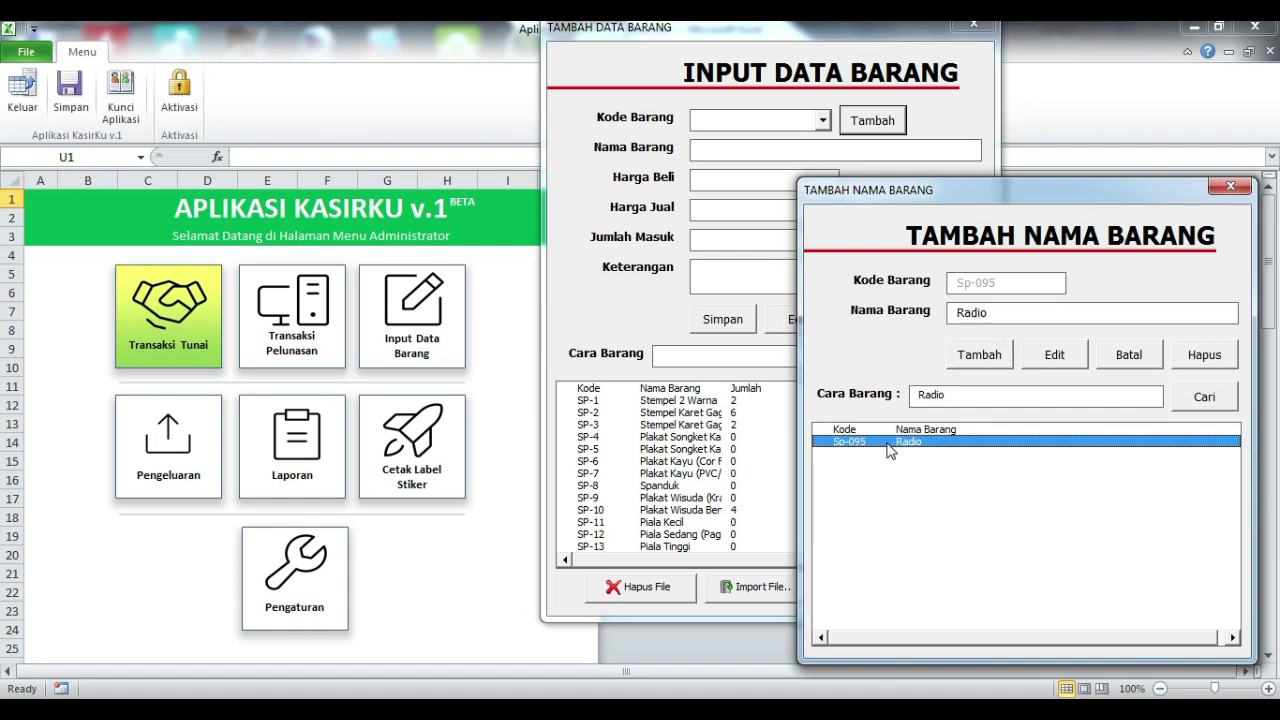
- Load Radio into the item form and enter buy price 100000, sell price 200000, quantity 5
double_click(889, 443)
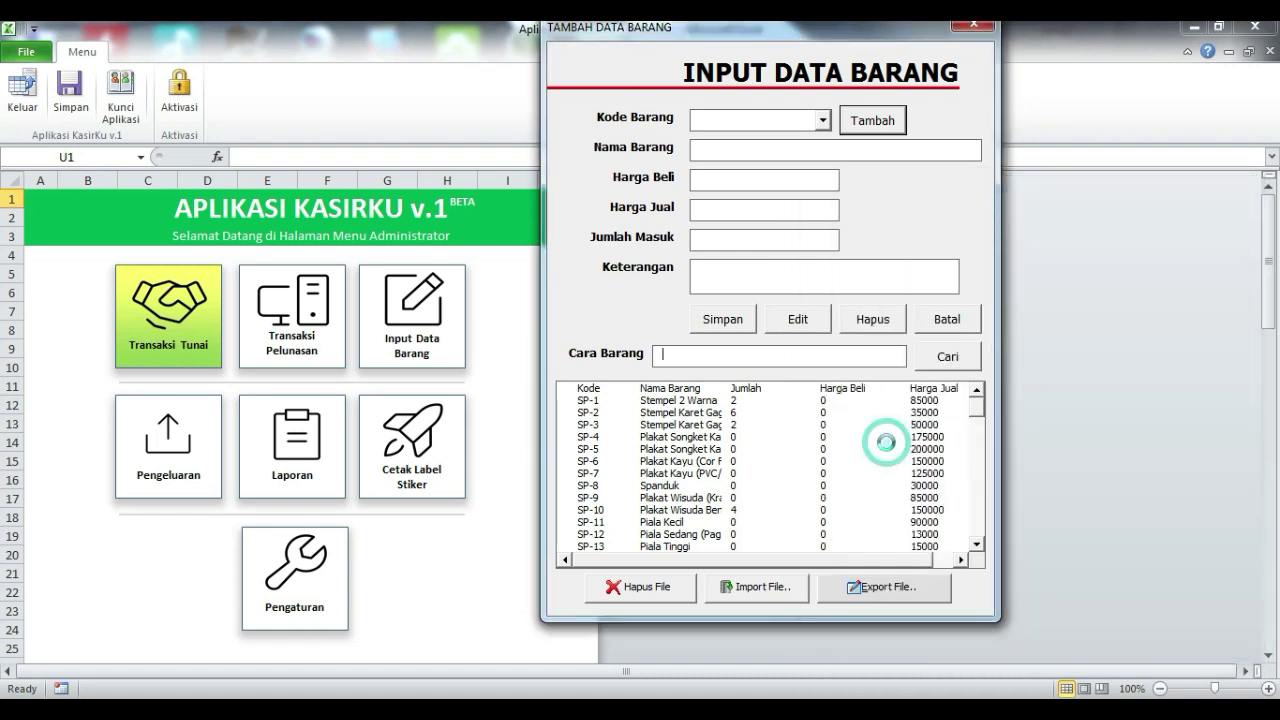
left_click_drag(834, 33, 635, 63)
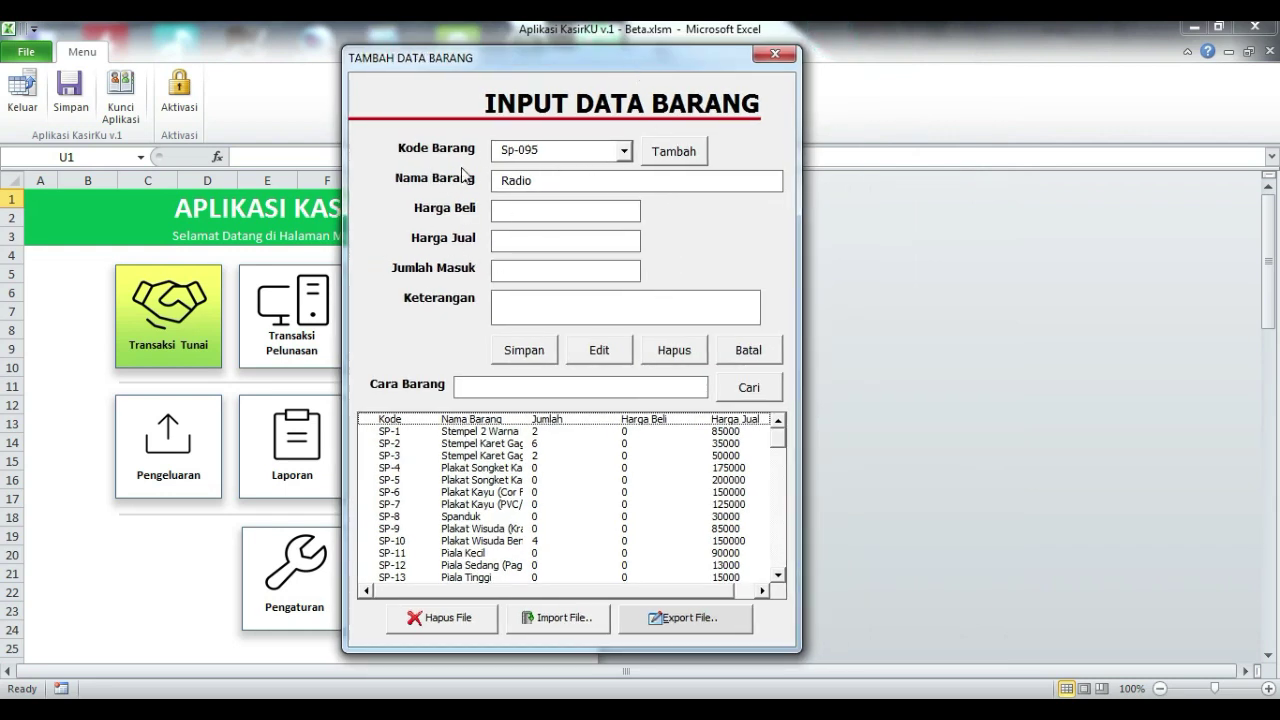
left_click(551, 178)
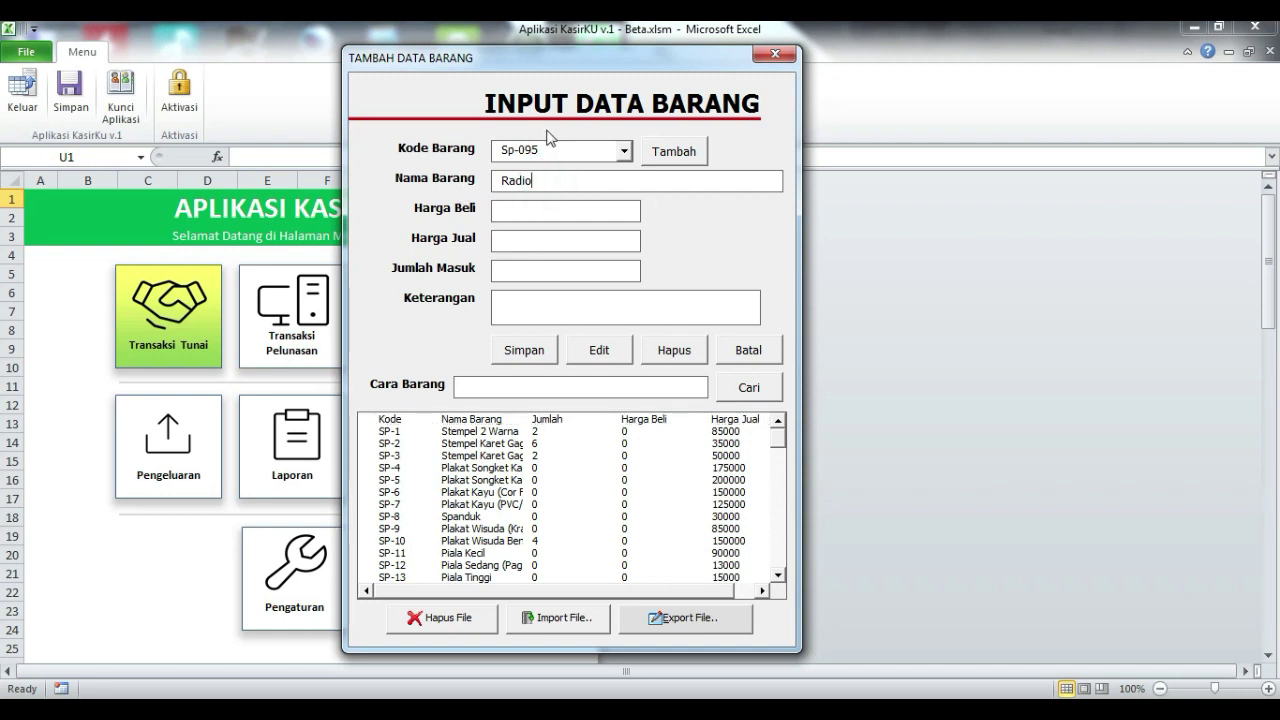
left_click(532, 208)
type("10000")
left_click(567, 249)
type("20000")
left_click(559, 212)
left_click(557, 239)
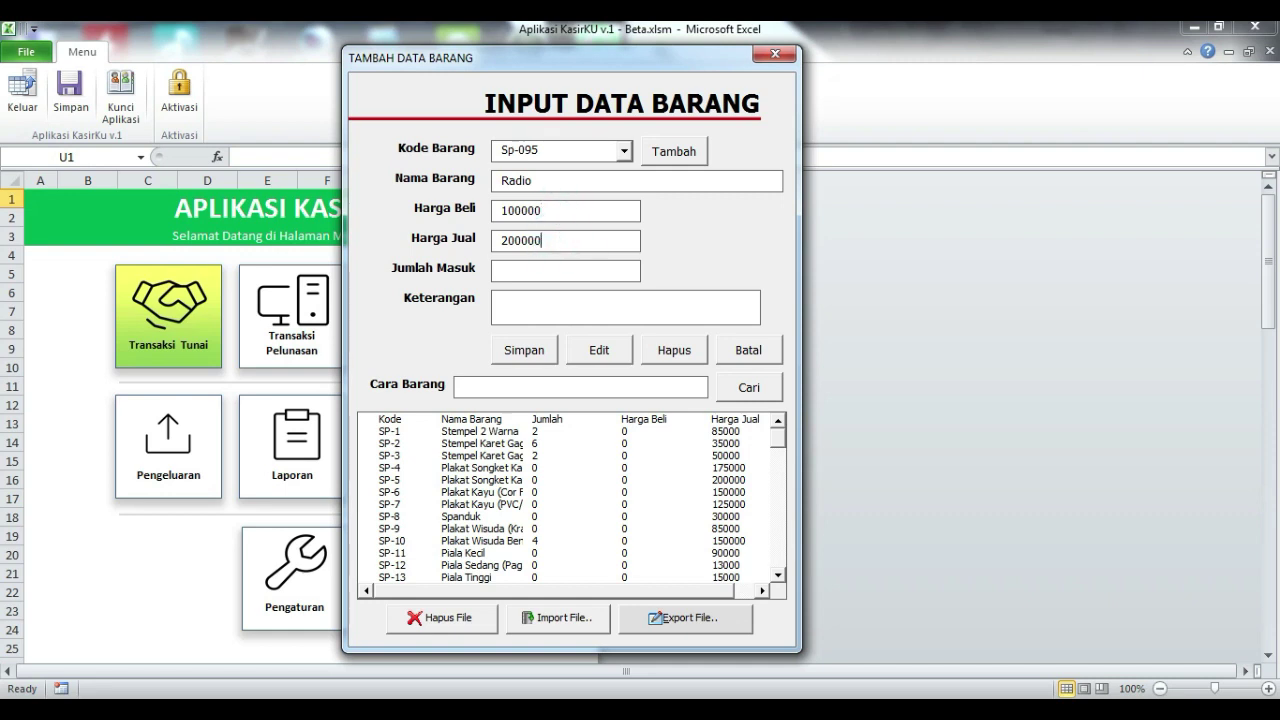
left_click(558, 270)
- Save the Radio stock record and type 'Radio' into the item search box
left_click(510, 362)
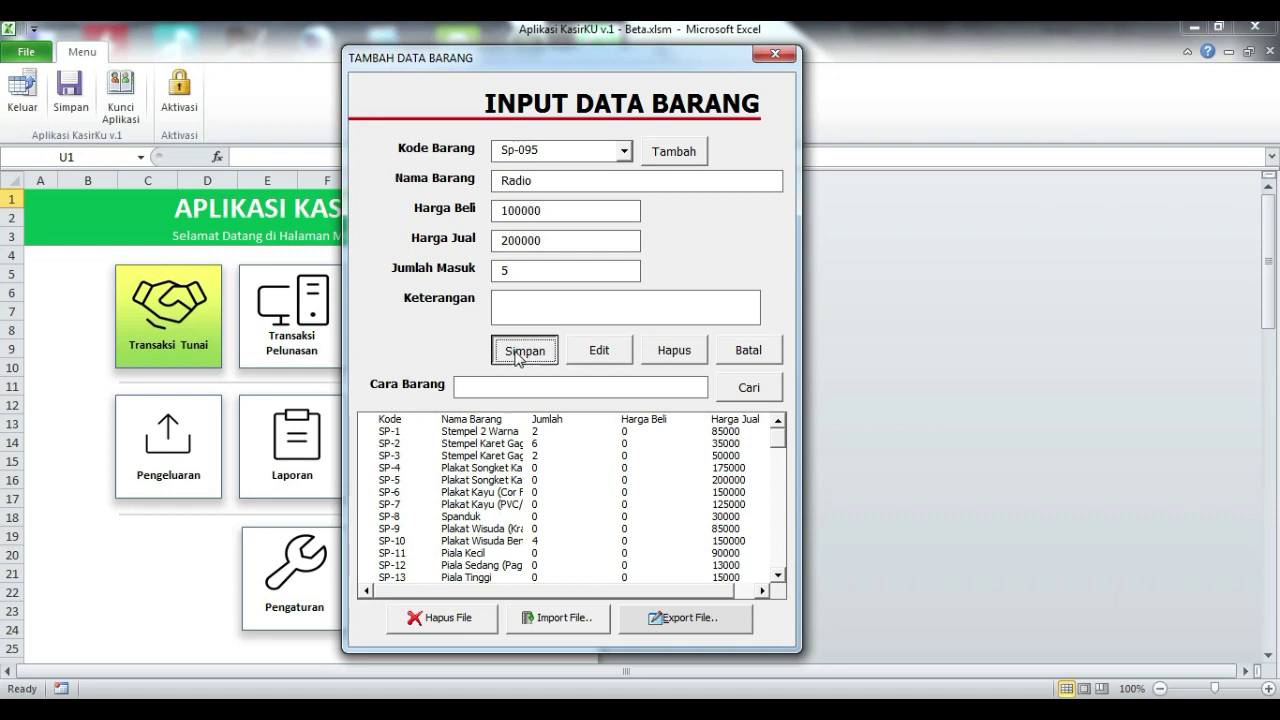
left_click(700, 432)
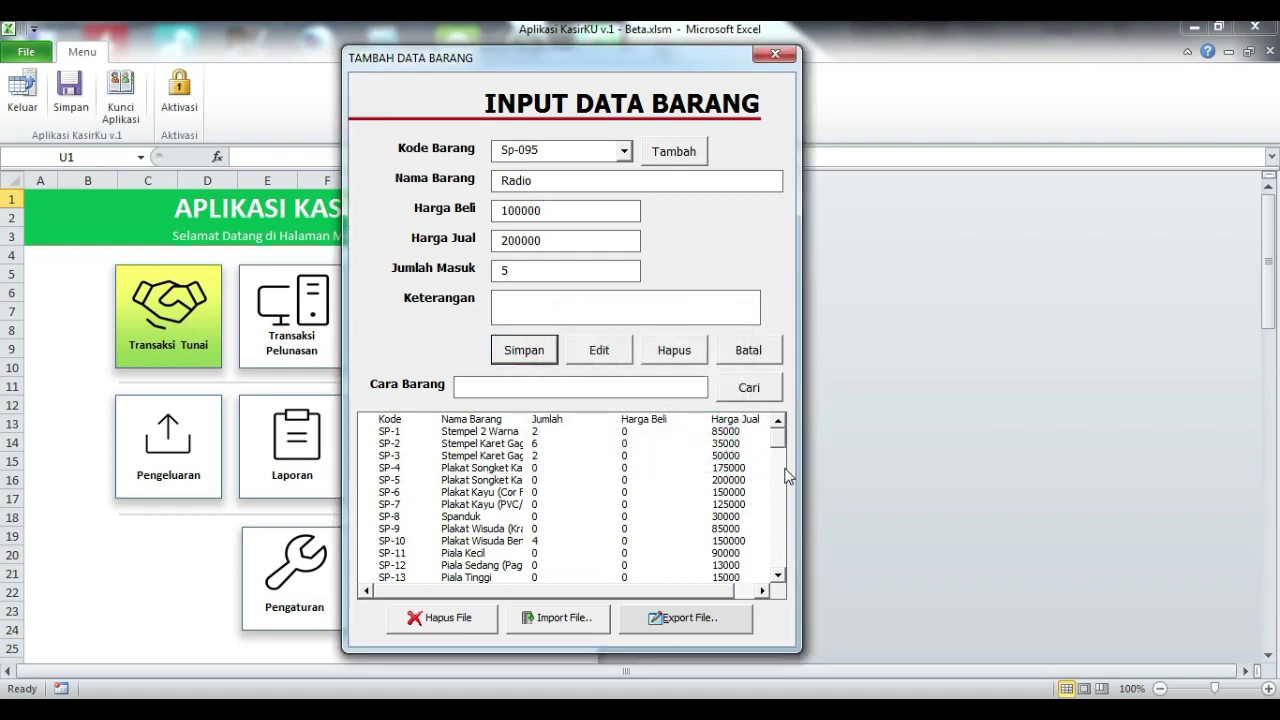
left_click(562, 389)
type("Radio")
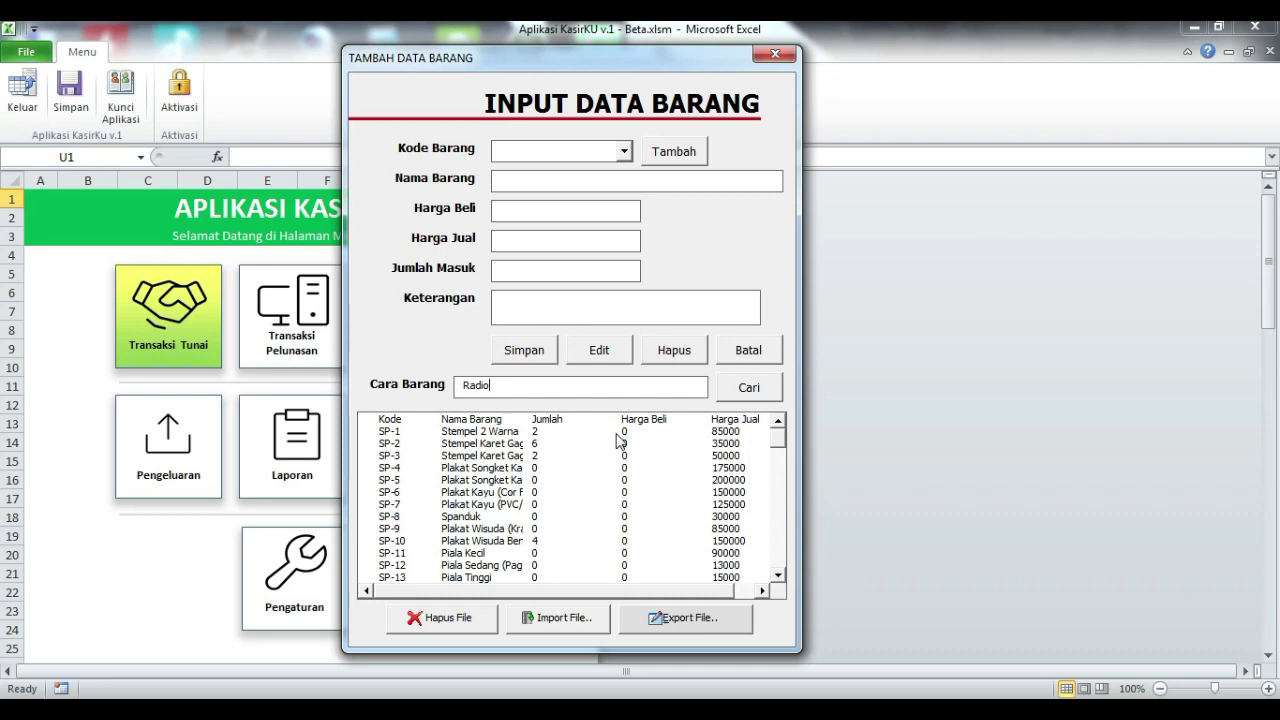
- Search the stock list for Radio and load the Sp-095 record back into the form
left_click(759, 391)
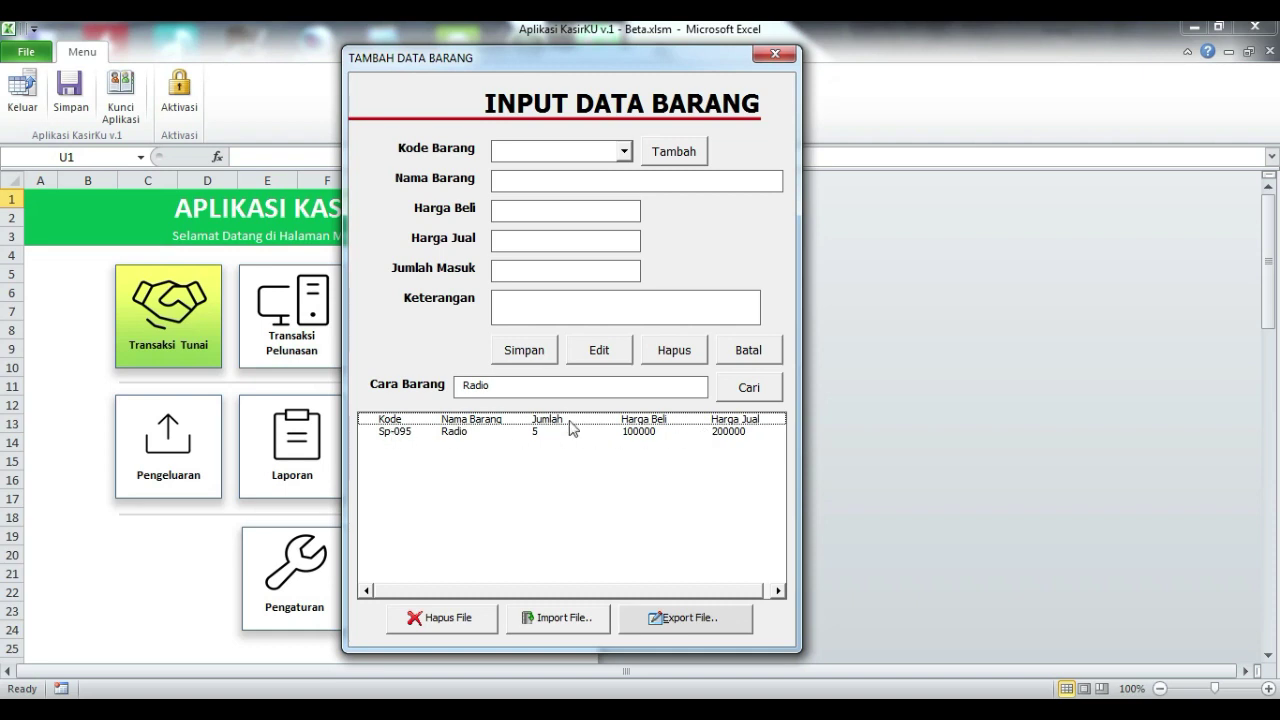
double_click(390, 438)
left_click(510, 148)
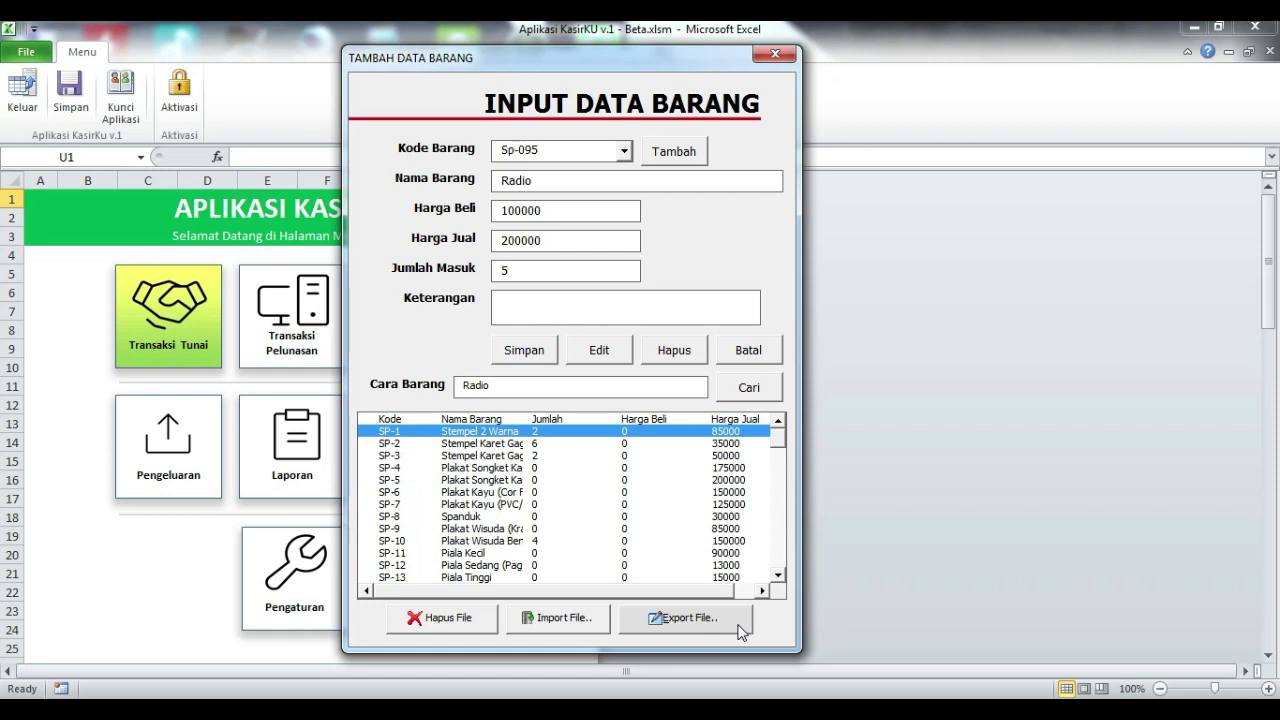
- Export the item data to a file and close the item data form
left_click(739, 626)
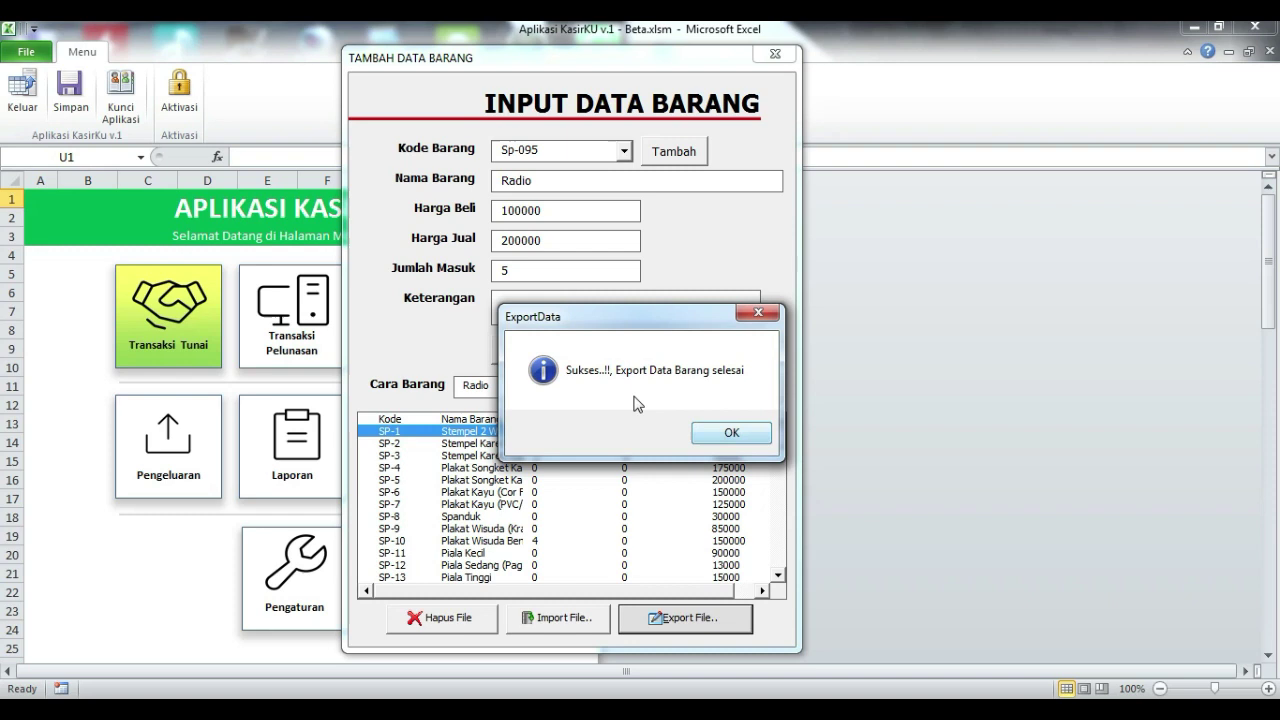
left_click(722, 430)
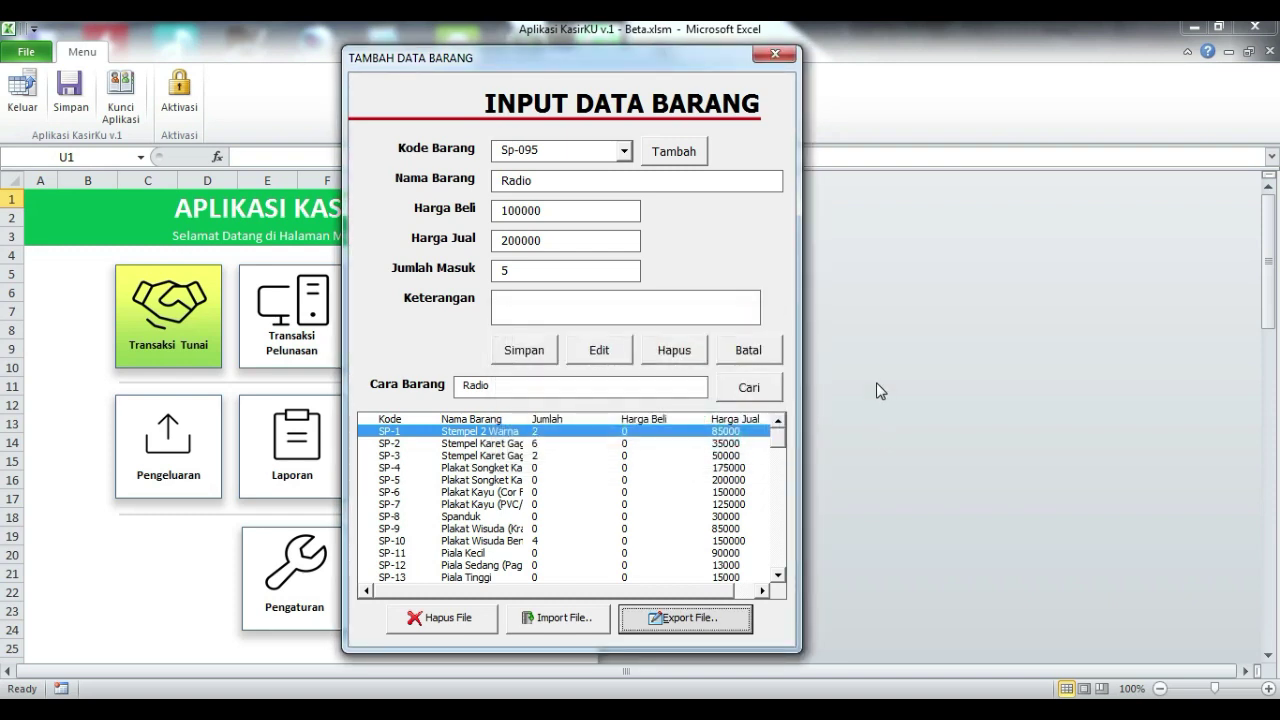
left_click(775, 54)
- Open Data Barang - 151220.xls from the desktop, accepting the format warning and cancelling Save As
right_click(600, 12)
left_click(655, 83)
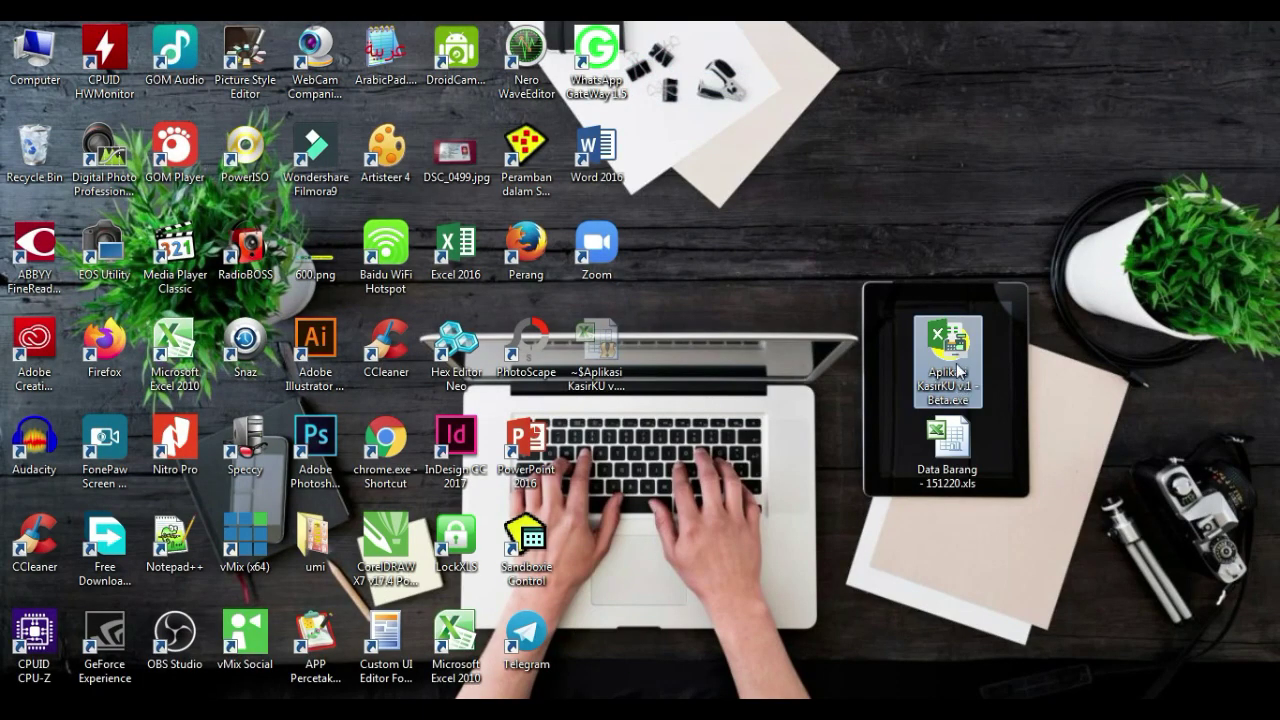
left_click(964, 450)
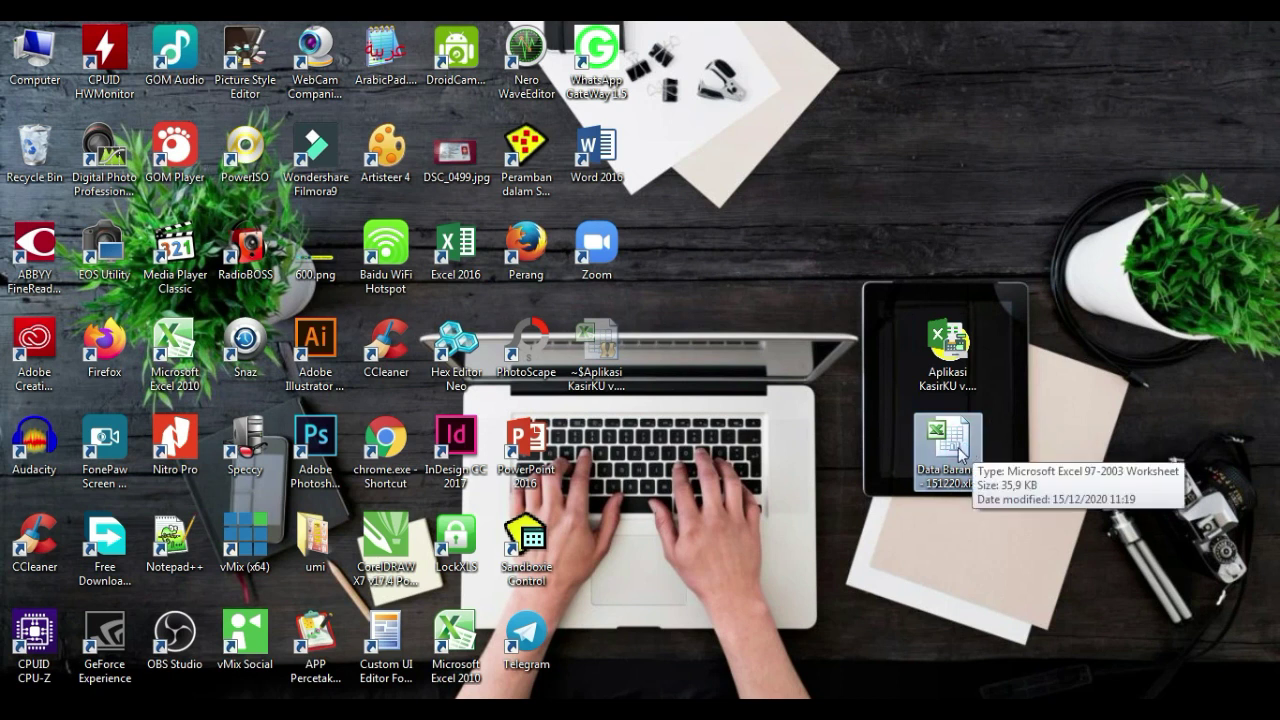
mouse_move(966, 452)
left_mouse_down()
mouse_move(824, 440)
mouse_move(942, 452)
left_mouse_up()
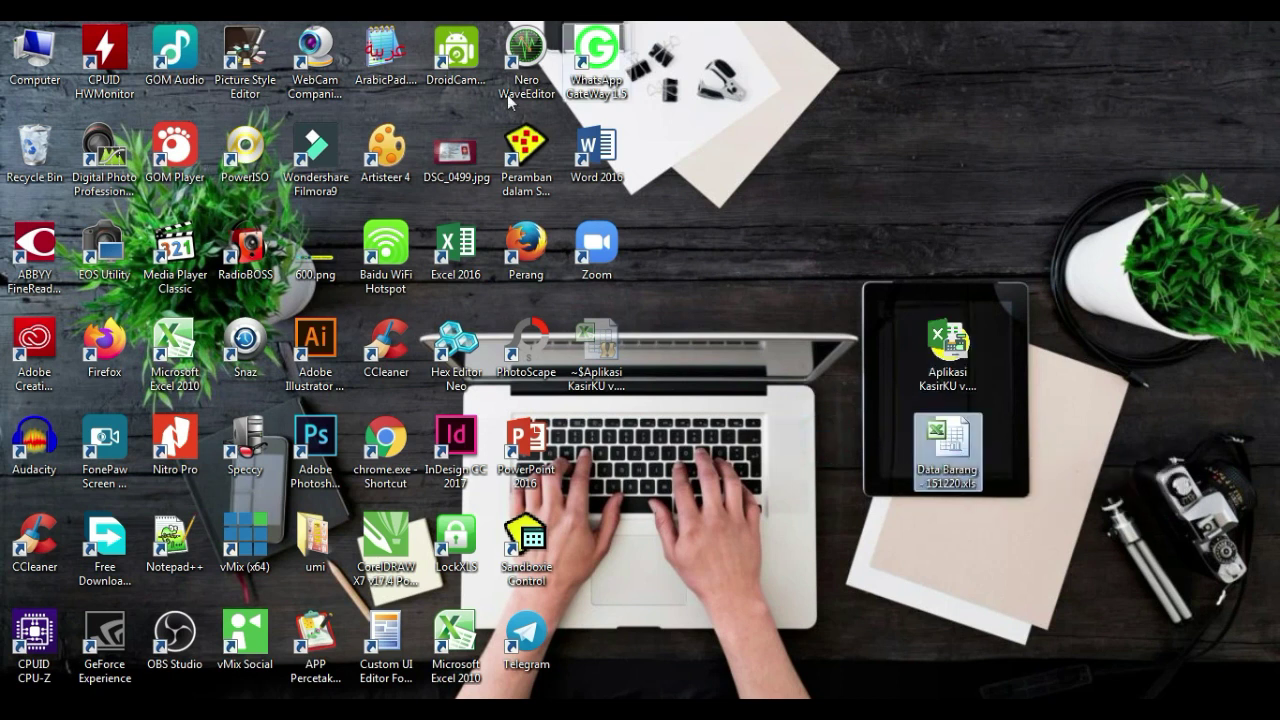
double_click(957, 436)
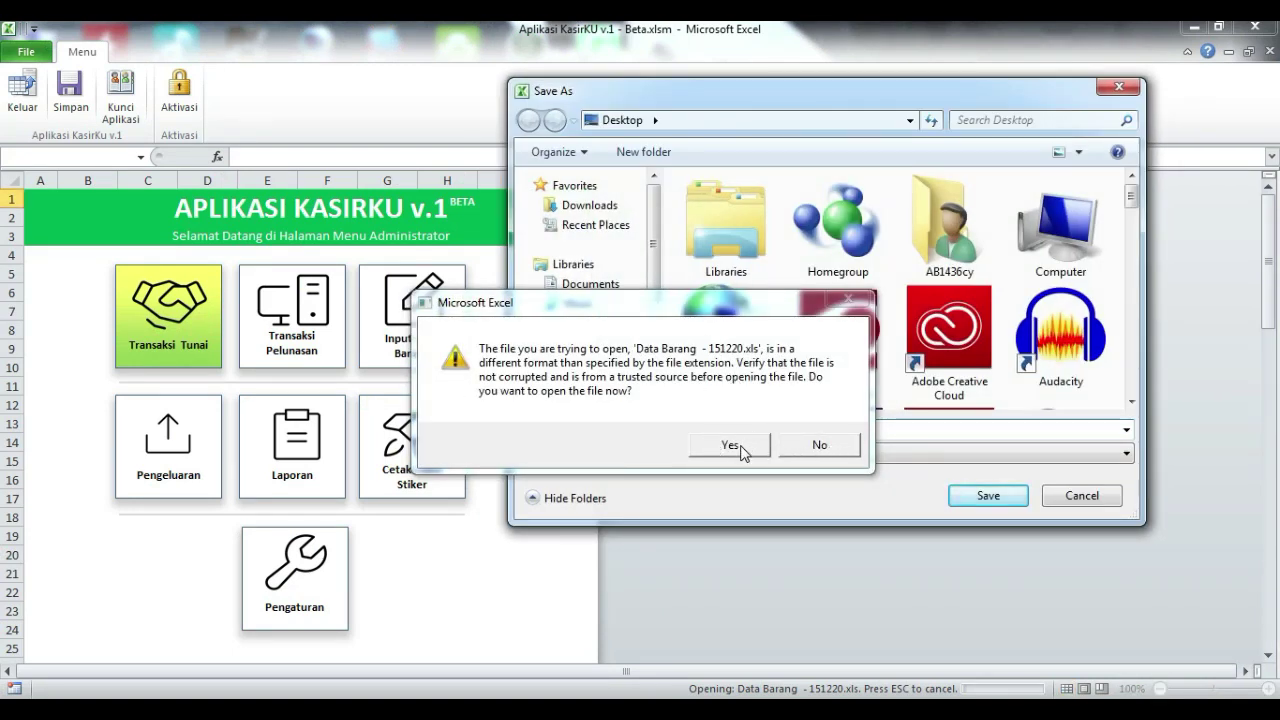
left_click(741, 449)
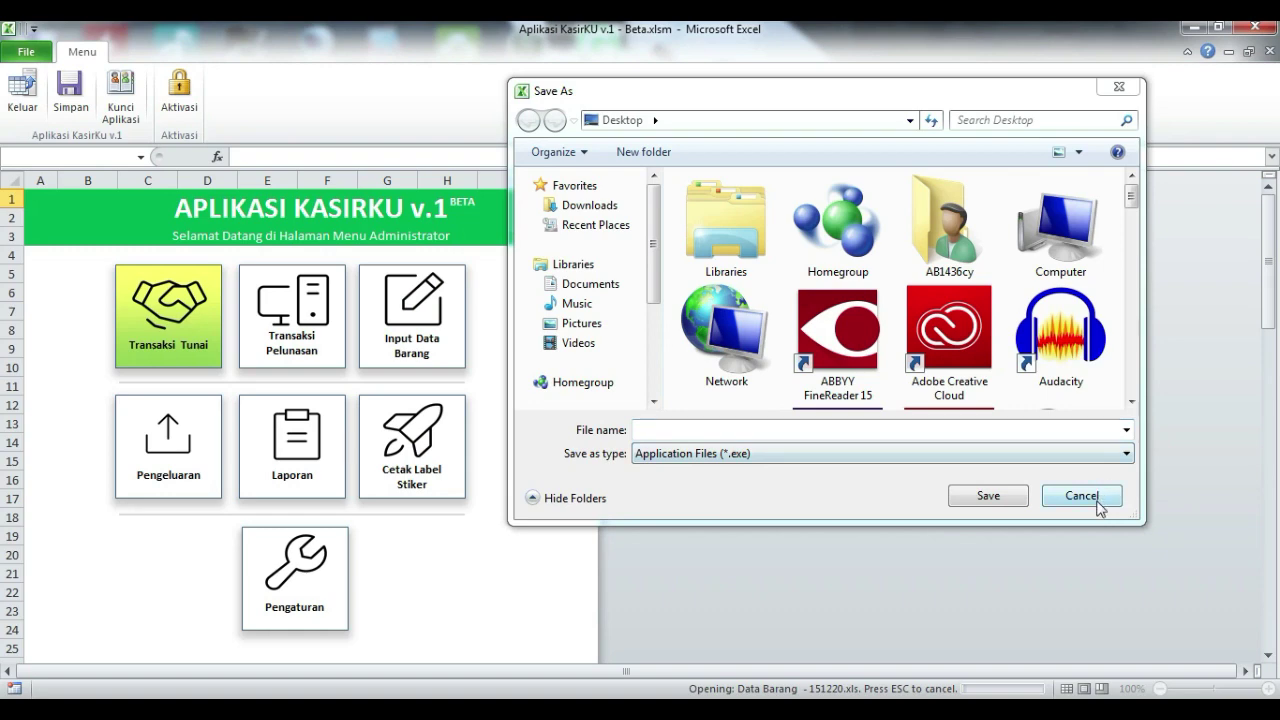
left_click(1082, 496)
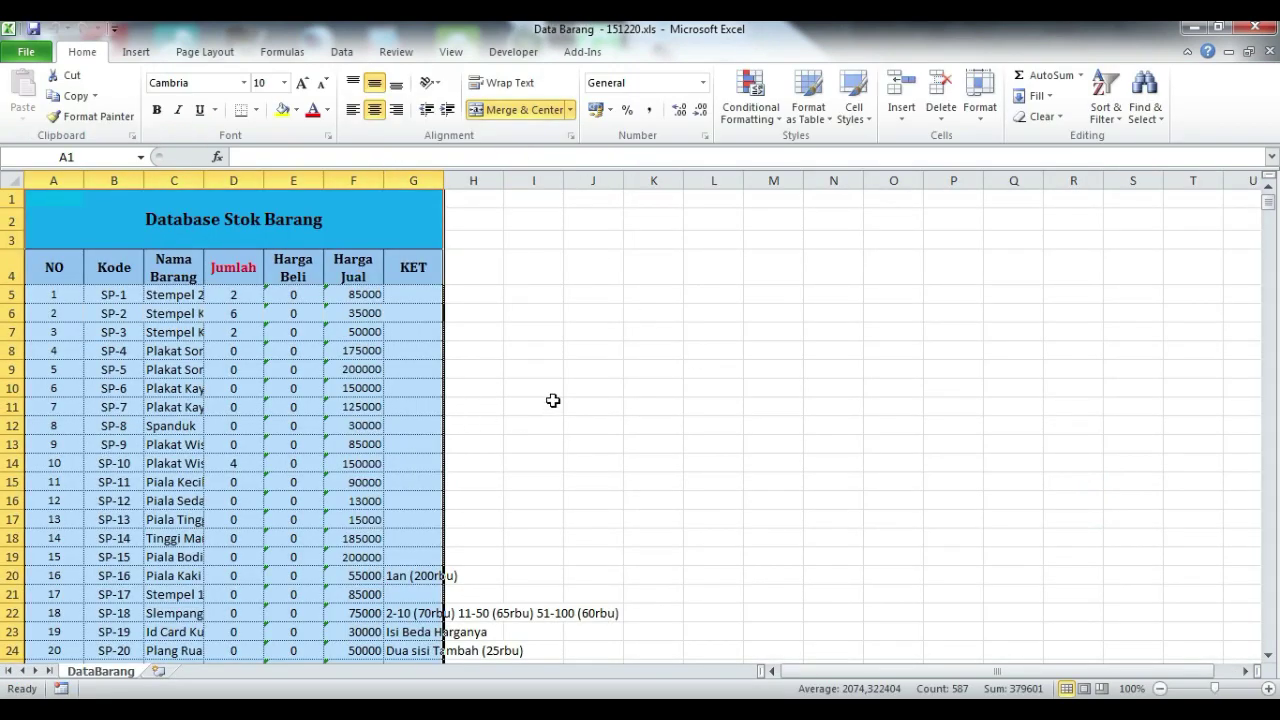
- Narrow column A and check the new Radio entry in cell C99
left_click(553, 350)
scroll(440, 457, "down", 6)
scroll(440, 466, "up", 6)
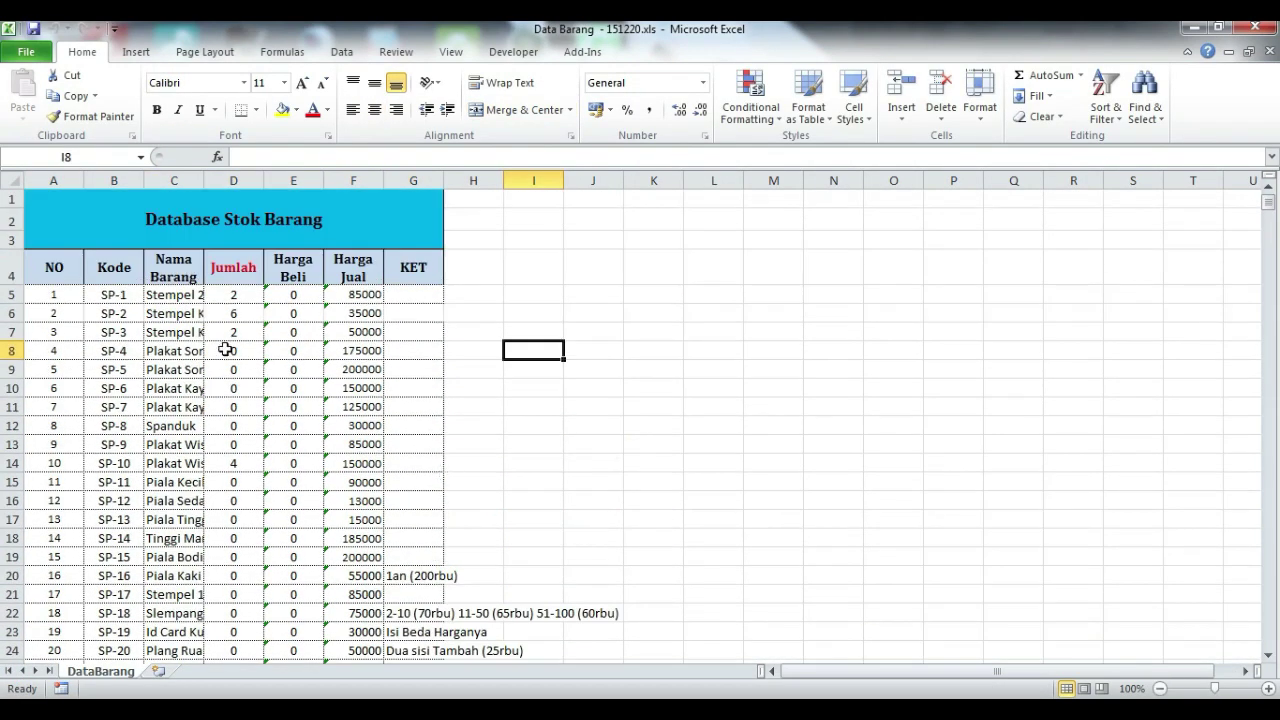
left_click_drag(84, 180, 250, 180)
scroll(410, 320, "down", 20)
scroll(410, 330, "up", 5)
scroll(337, 508, "down", 6)
left_click(271, 408)
scroll(388, 440, "up", 7)
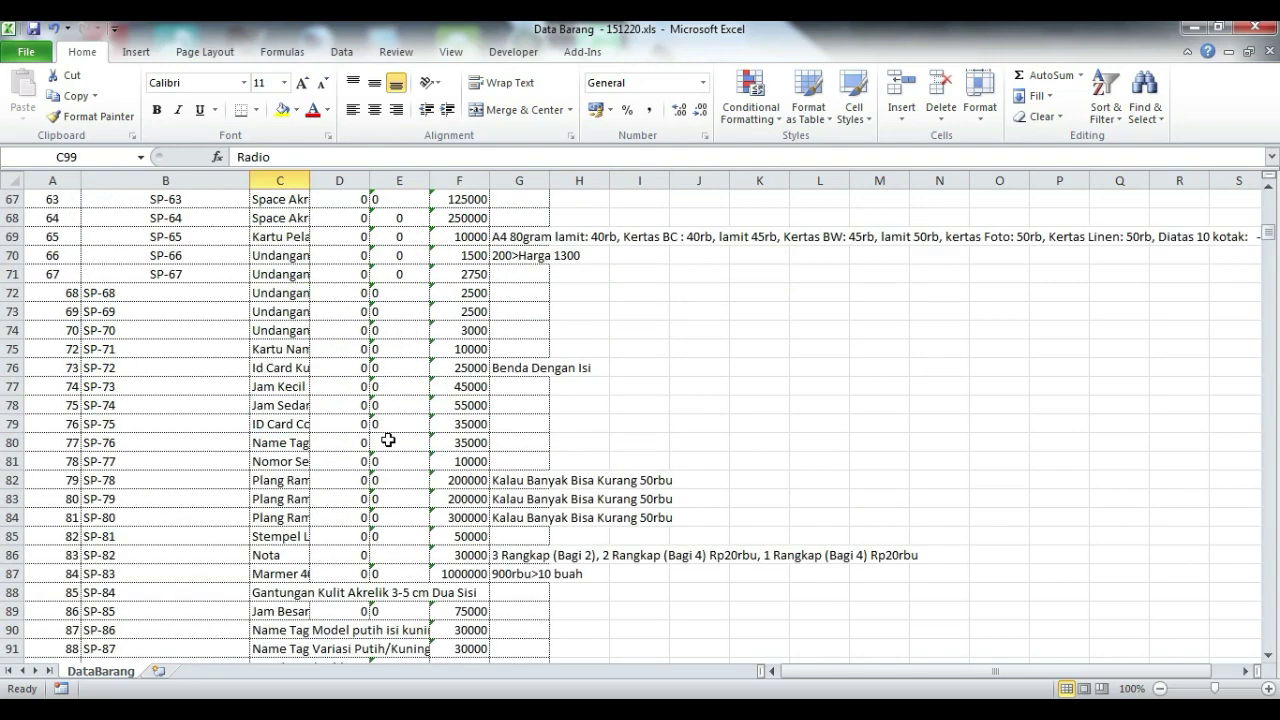
scroll(388, 440, "up", 20)
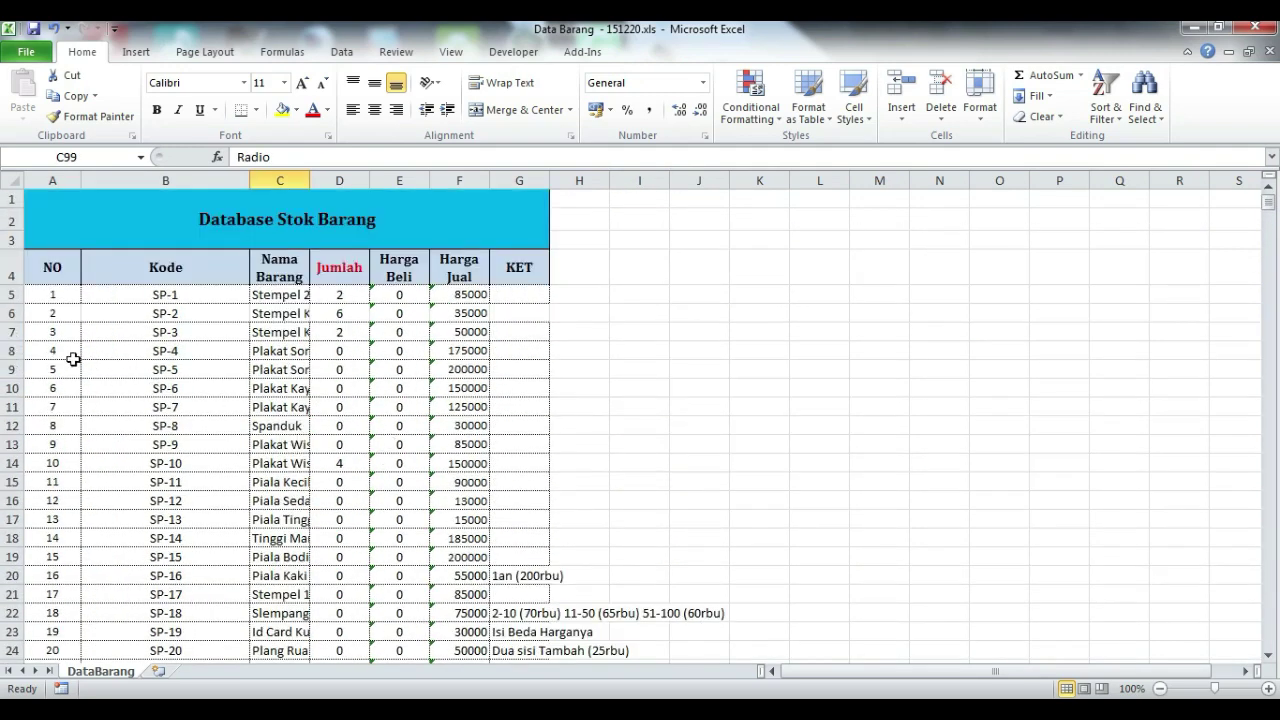
- Clear rows 8 to 101 of the stock table, leaving only SP-1 to SP-3
left_click_drag(34, 354, 595, 658)
scroll(623, 562, "down", 8)
scroll(606, 566, "down", 18)
scroll(577, 569, "up", 3)
left_click(535, 432, "shift")
left_click_drag(535, 432, 543, 450)
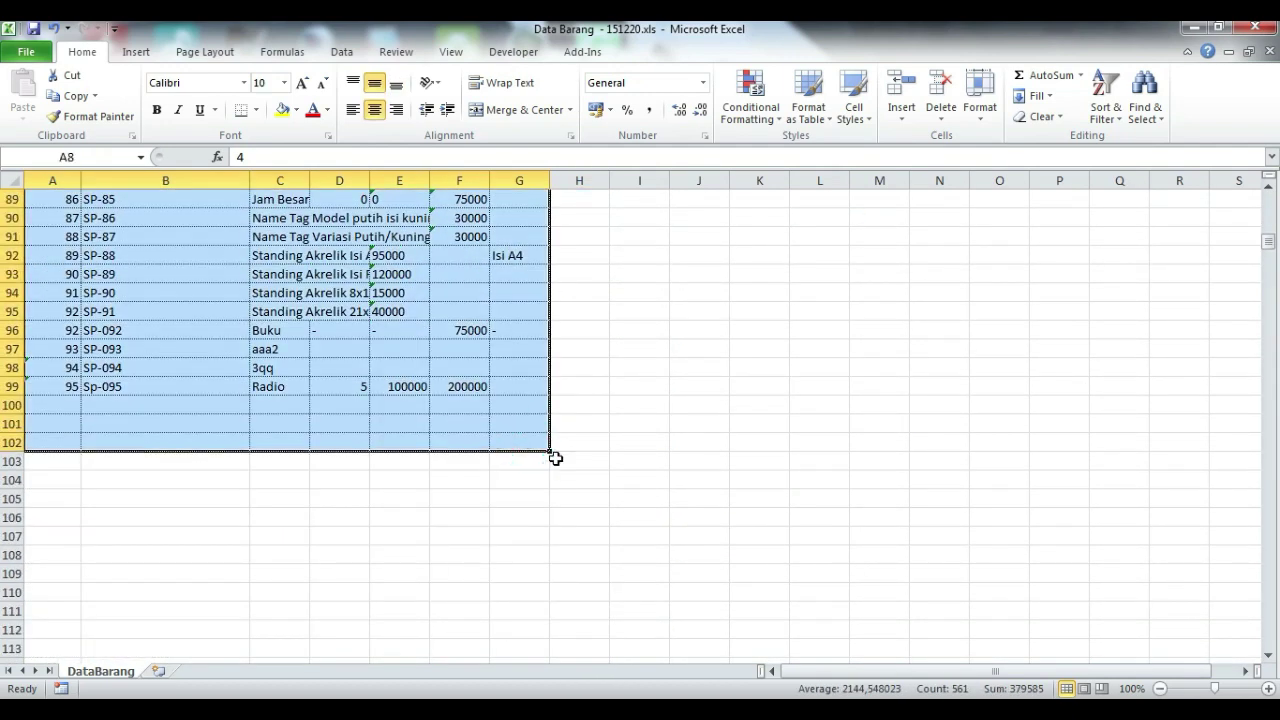
scroll(543, 455, "up", 20)
left_click(470, 467)
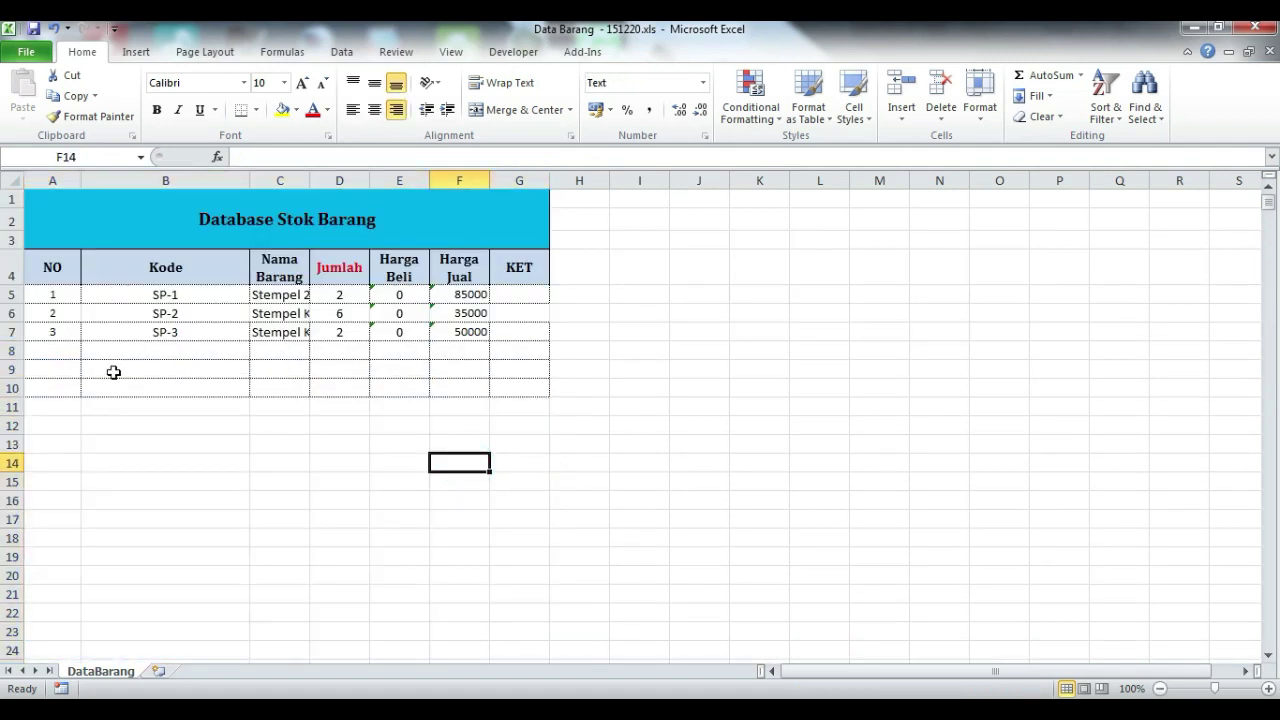
- Autofit column C and enter Kipas, 5, 500000, 800000 in row 8
left_click(186, 340)
left_click(284, 348)
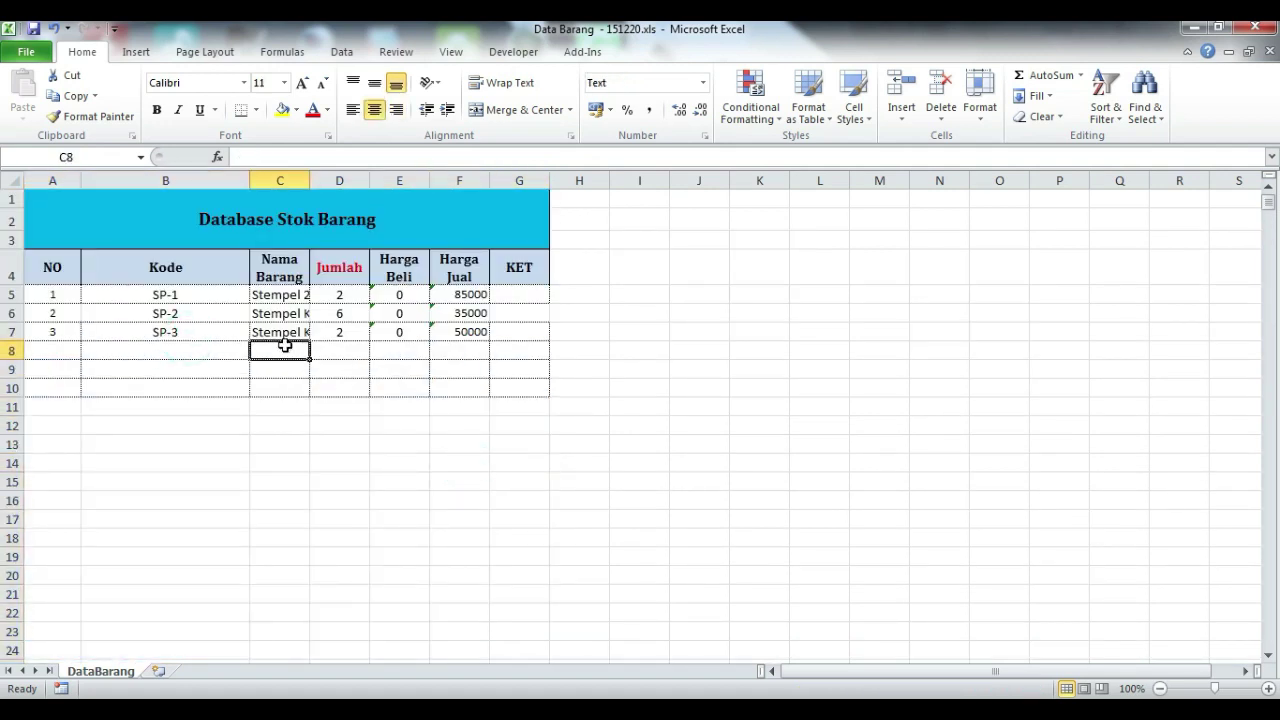
double_click(310, 180)
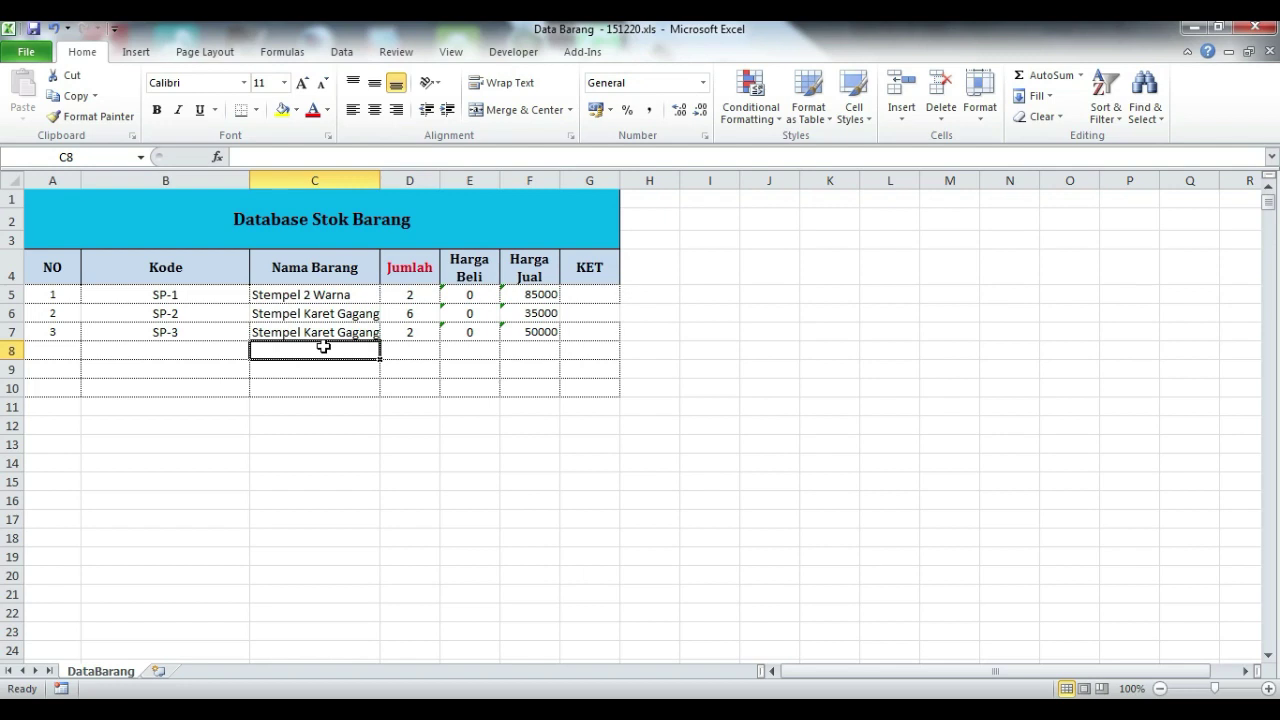
type("Kipas")
key("Tab")
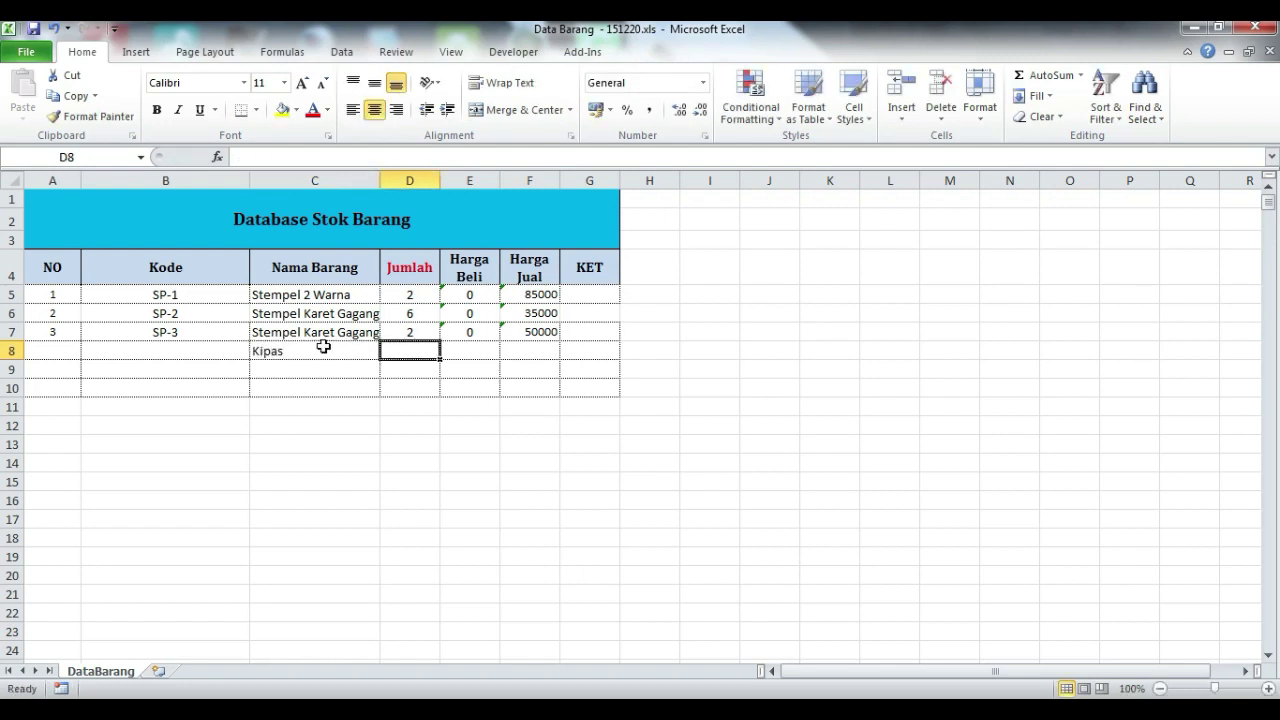
type("5")
key("Tab")
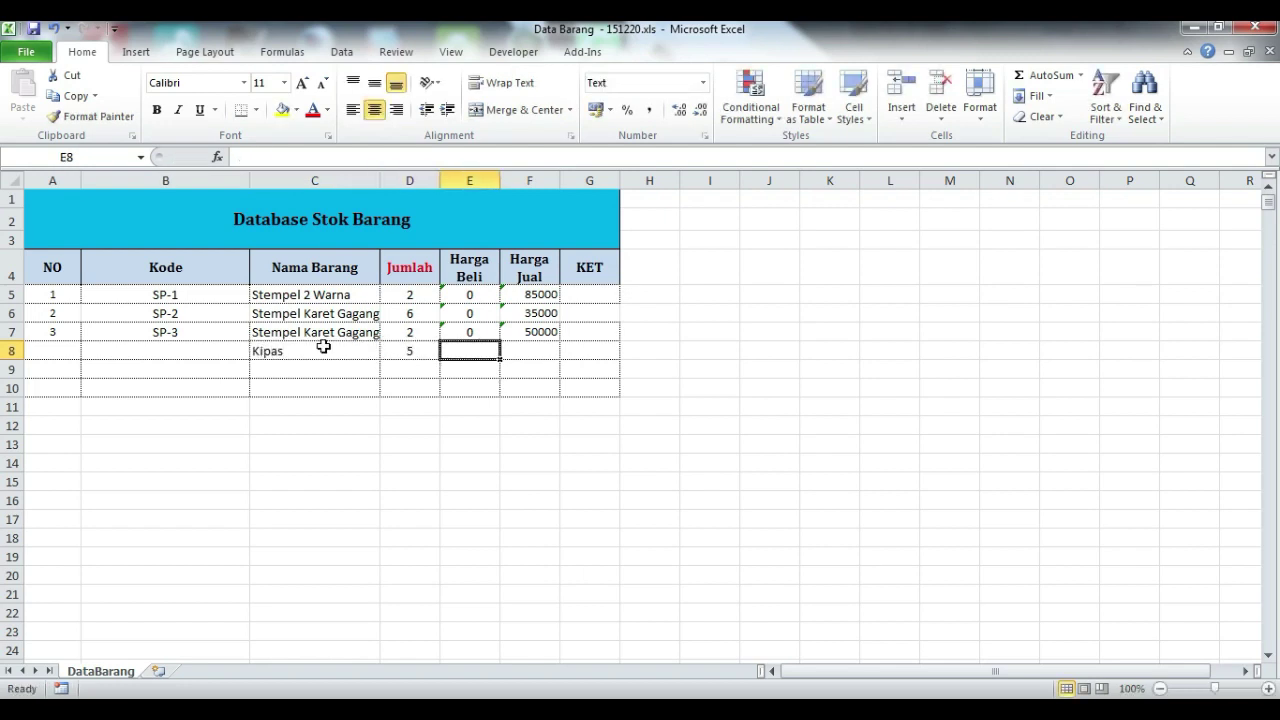
type("500000")
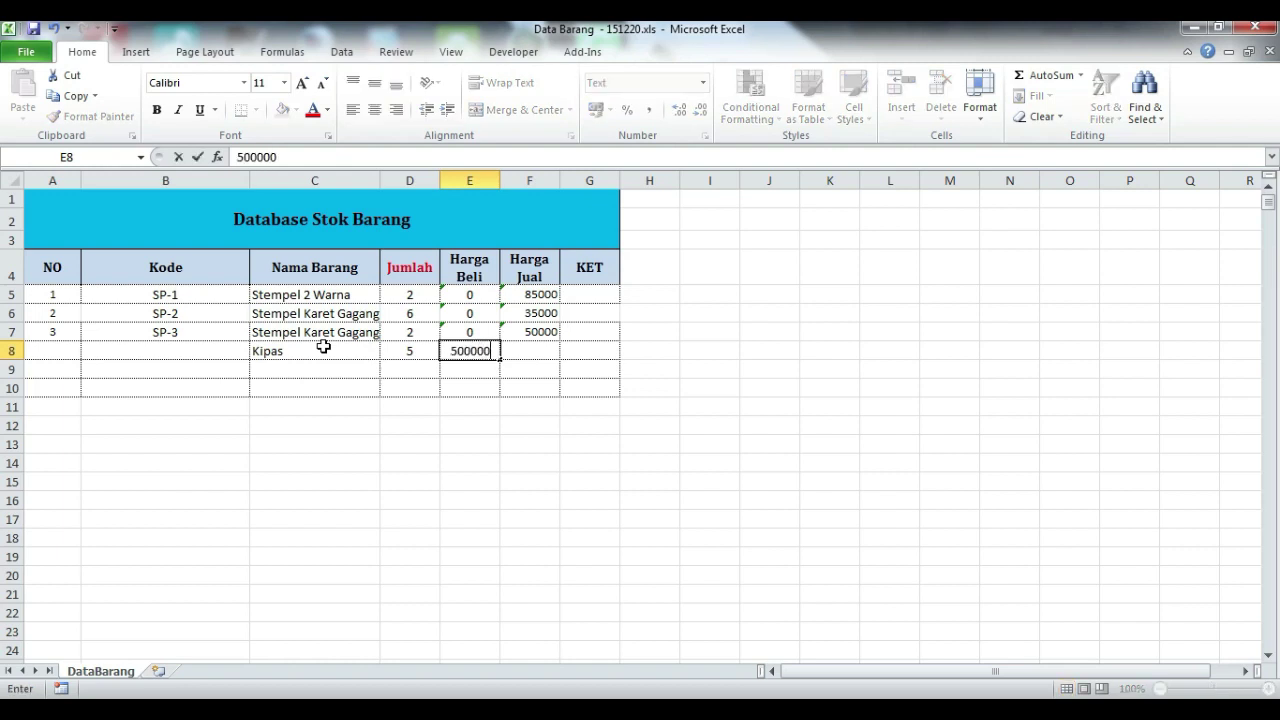
key("Tab")
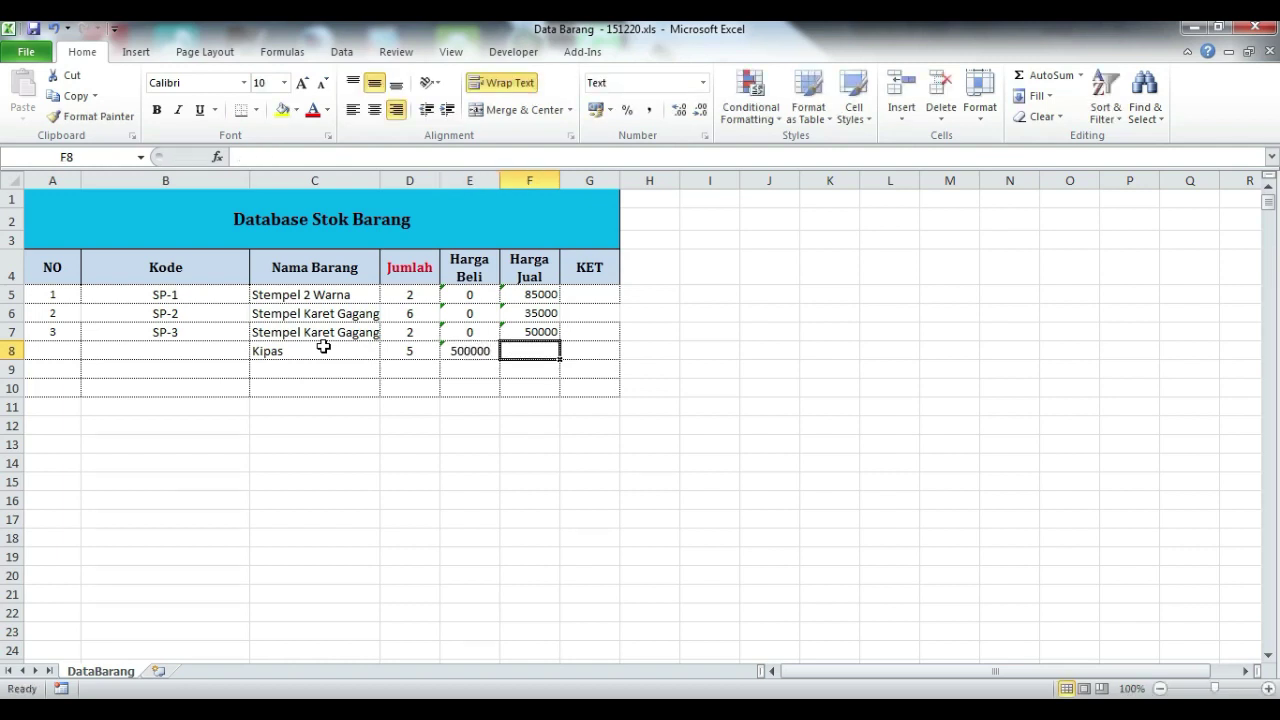
type("800000")
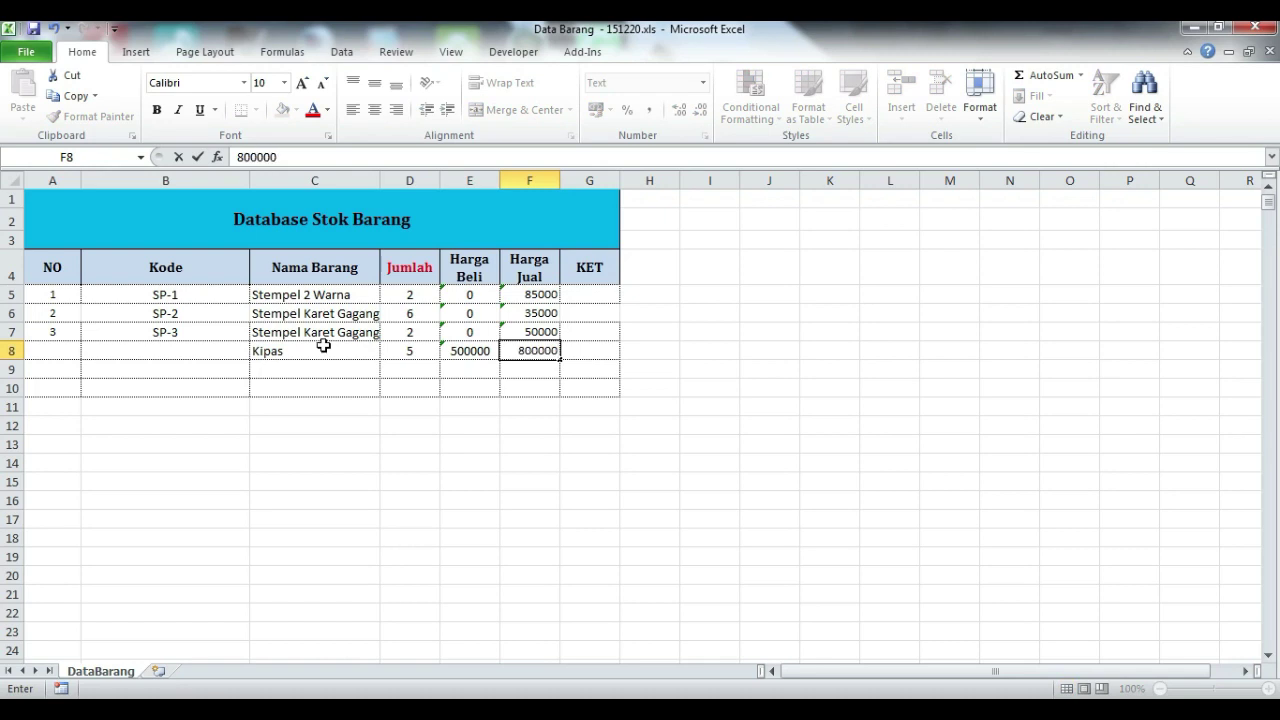
key("Return")
- Fill the code SP-4 and number 4 into row 8, then switch to the KasirKU workbook
left_click(180, 331)
left_click_drag(189, 313, 242, 352)
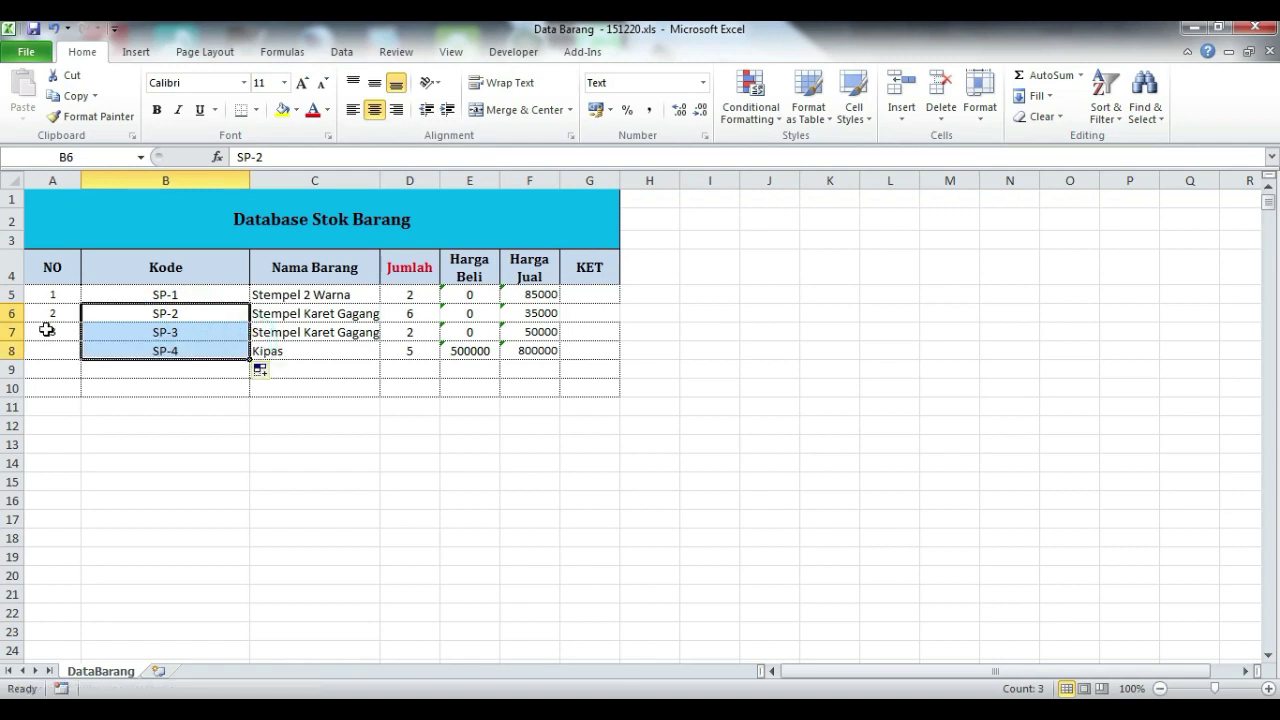
left_click_drag(52, 316, 80, 356)
left_click(509, 517)
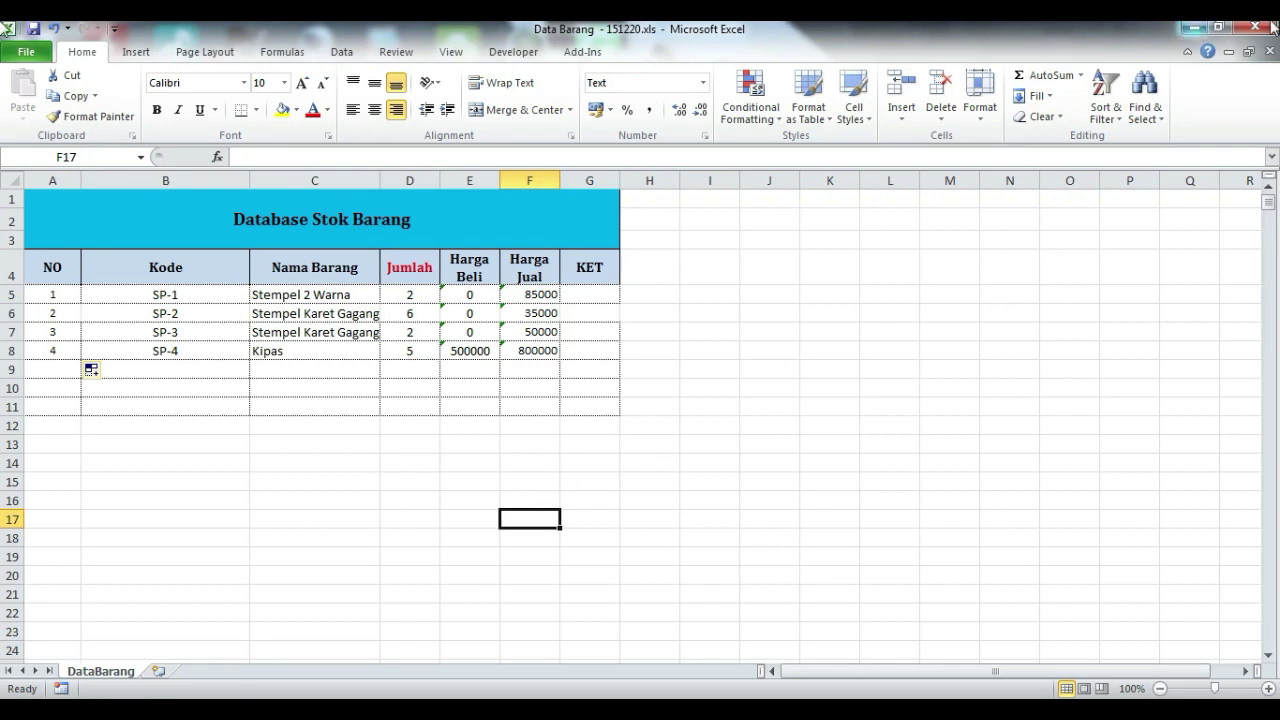
key("alt+Tab")
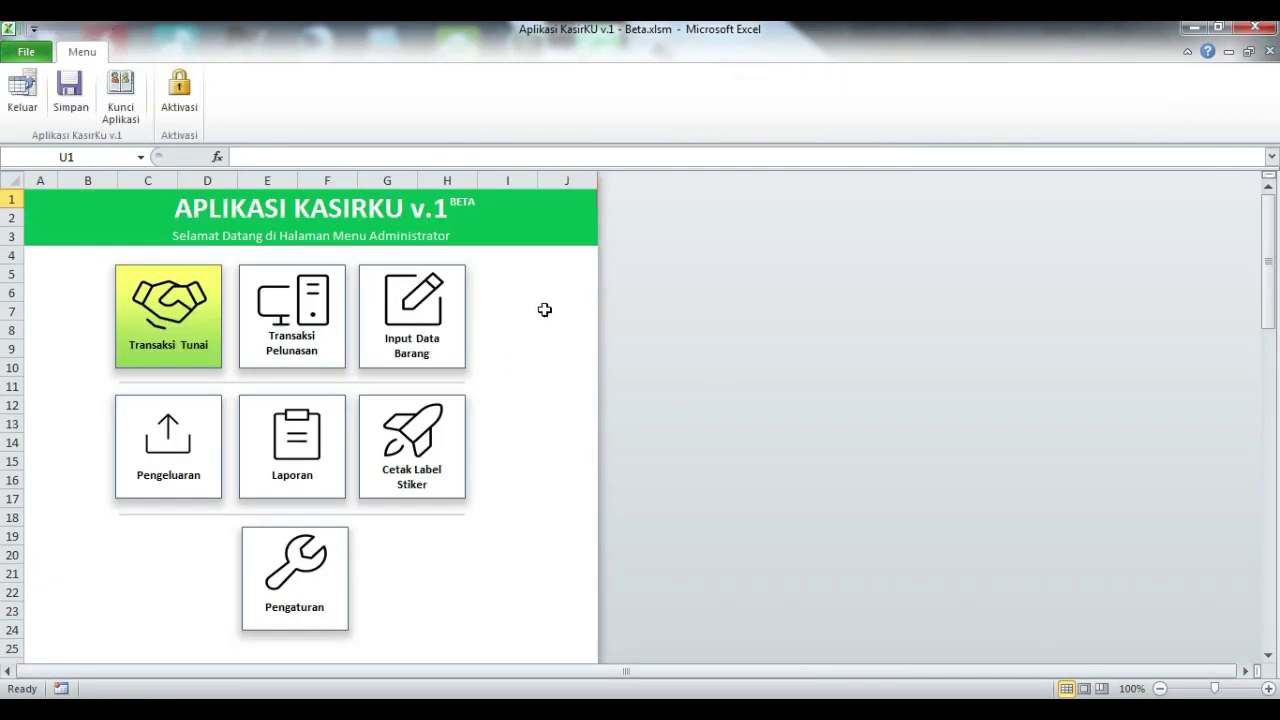
- Open the Input Data Barang form and delete the whole stored item database, confirming the deletion
left_click(788, 424)
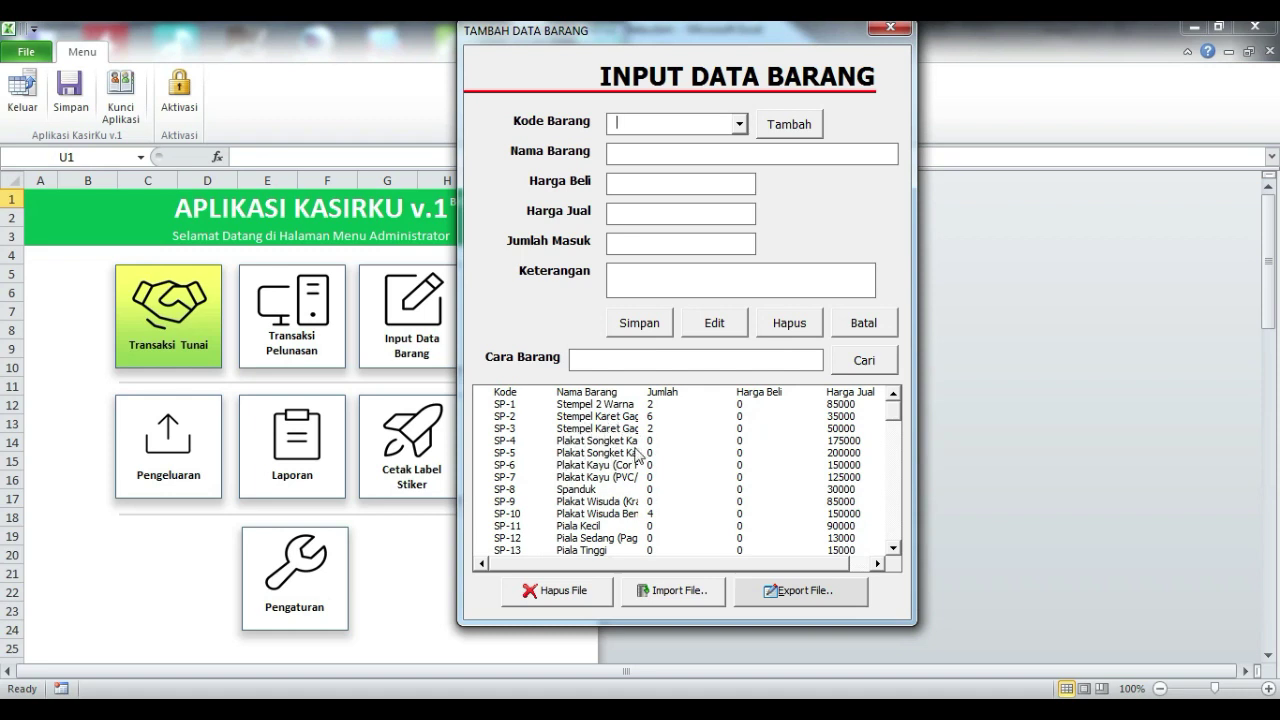
mouse_move(893, 412)
left_mouse_down()
mouse_move(891, 540)
mouse_move(894, 400)
left_mouse_up()
left_click(568, 591)
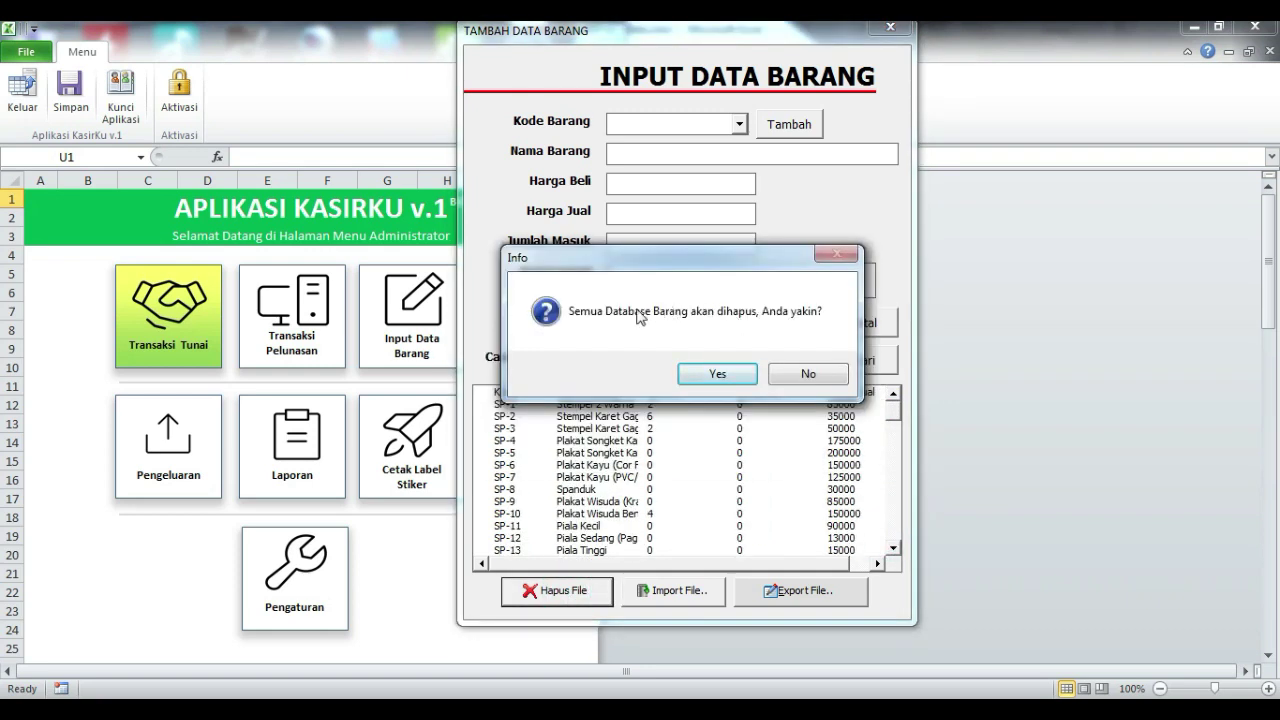
left_click(735, 372)
left_click(716, 426)
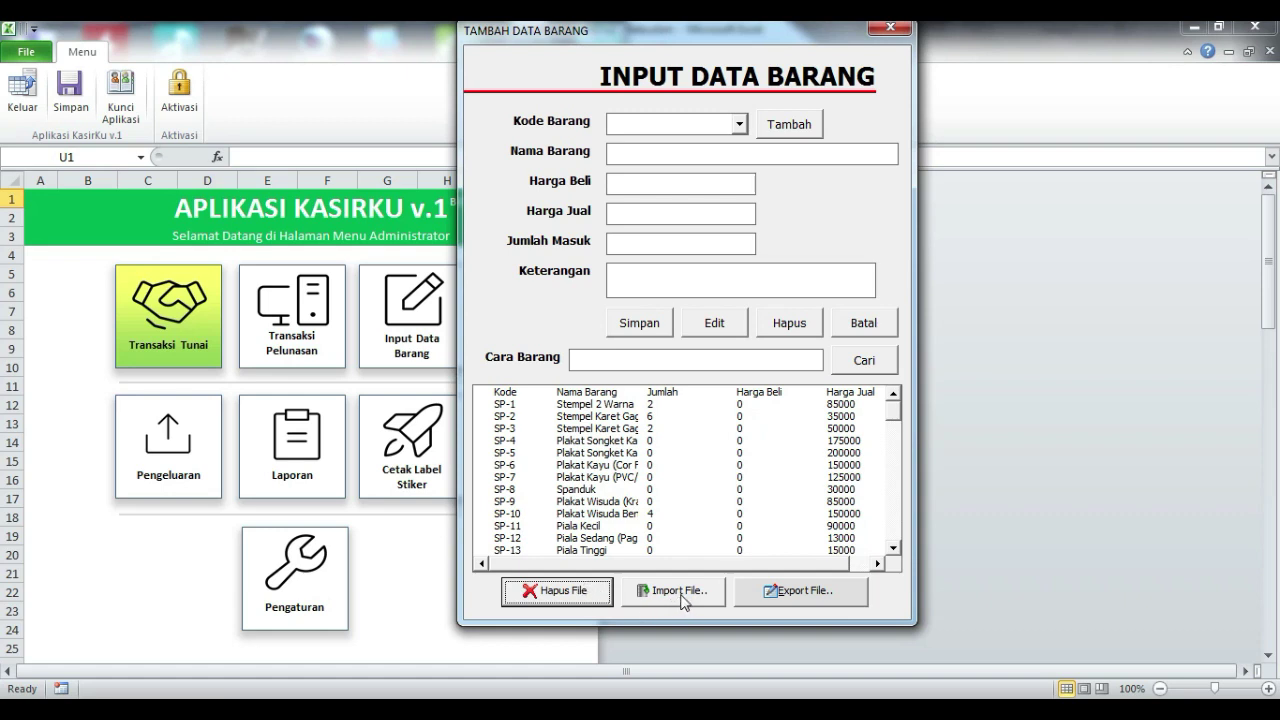
- Import items SP-1 to SP-4 from Desktop's Data Barang - 151220.xls, then close the input form
left_click(682, 597)
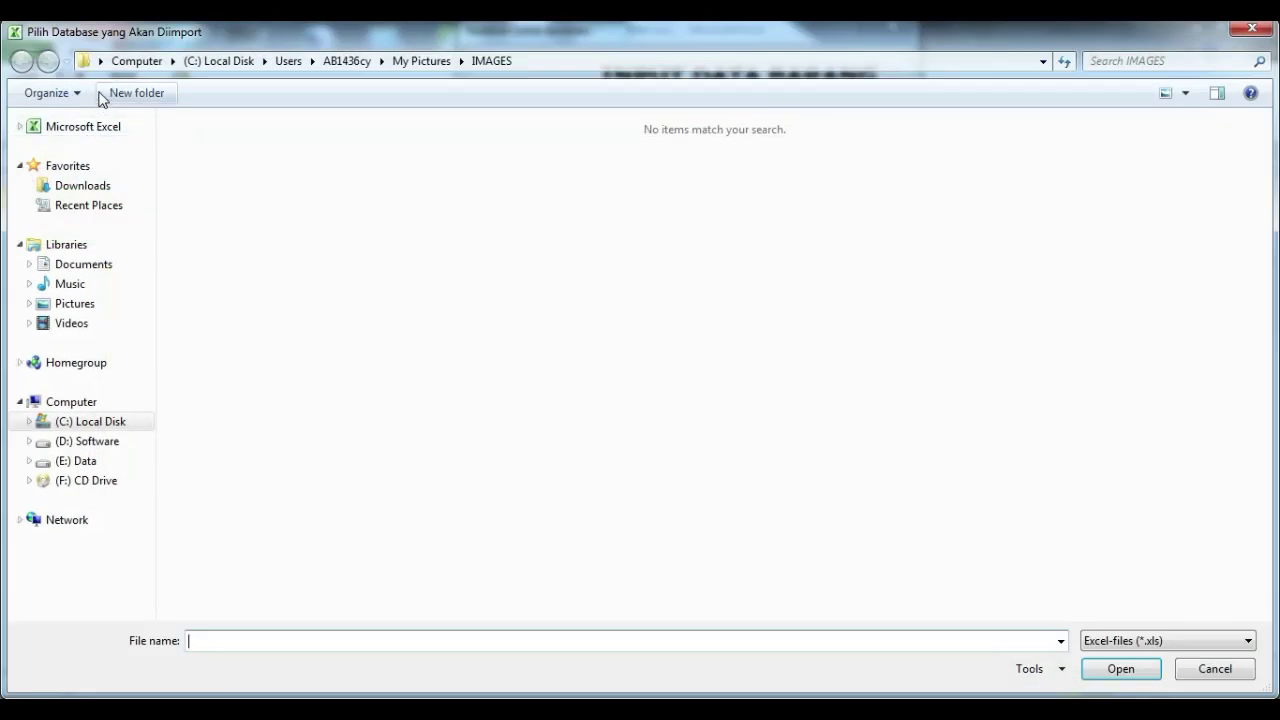
left_click(101, 63)
left_click(129, 83)
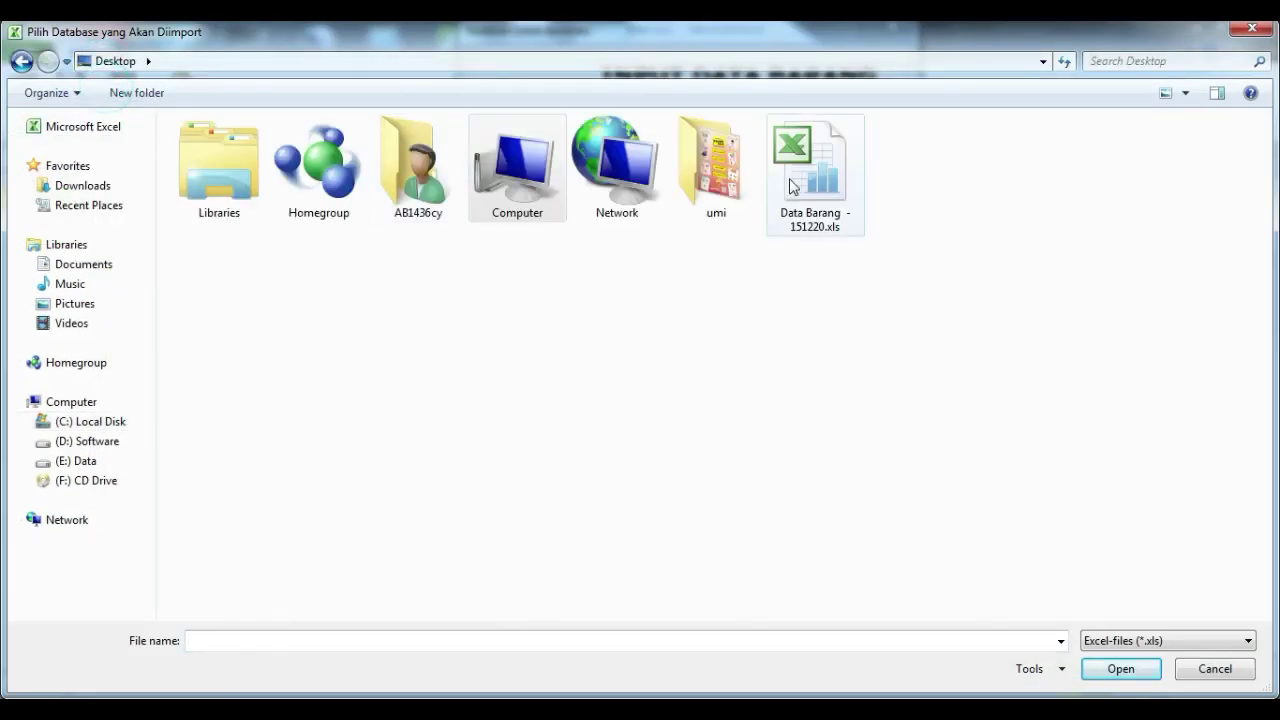
left_click(794, 186)
left_click(1114, 668)
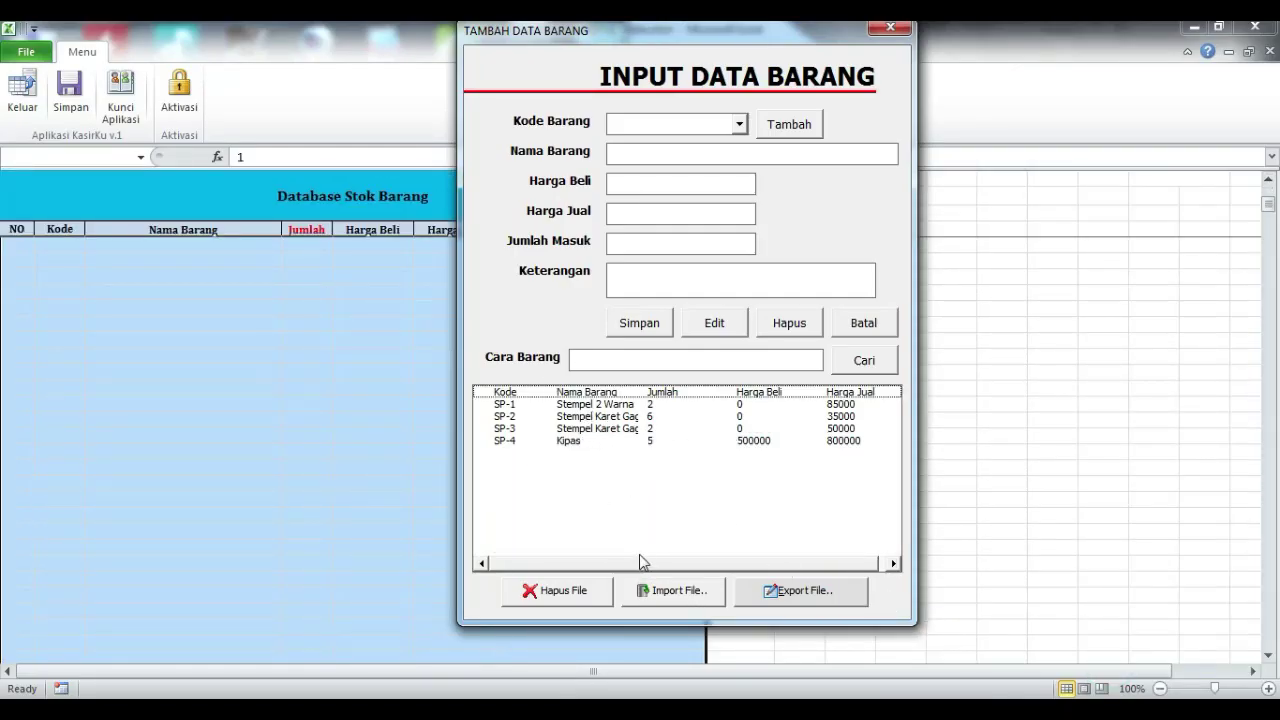
left_click(677, 586)
left_click(632, 563)
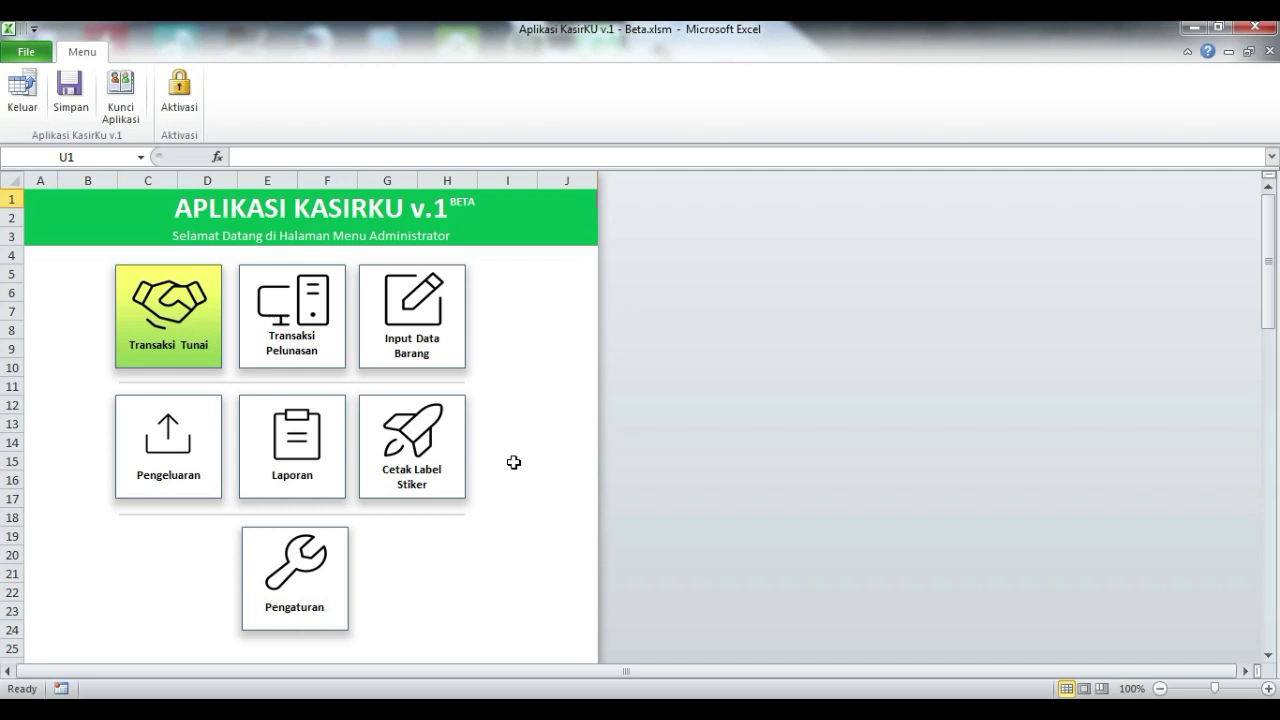
- Open Transaksi Tunai and choose item code SP-1, Stempel 2 Warna at 85000
left_click(140, 310)
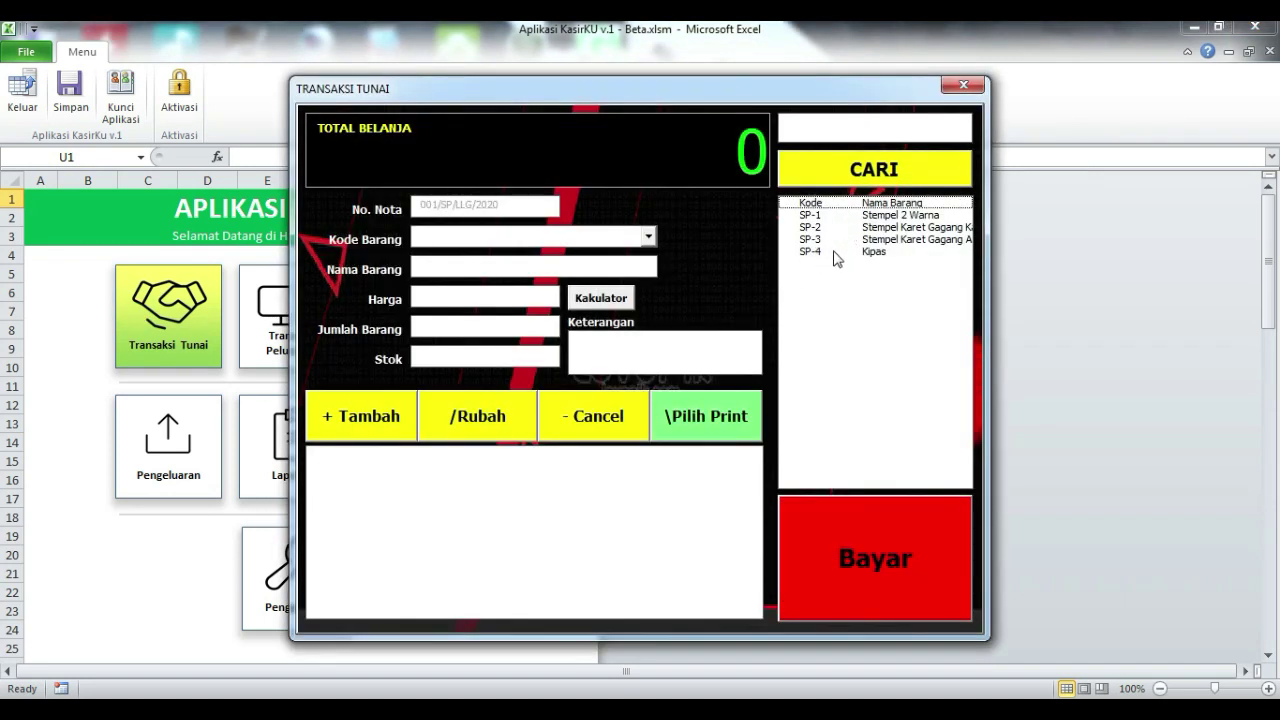
left_click(654, 240)
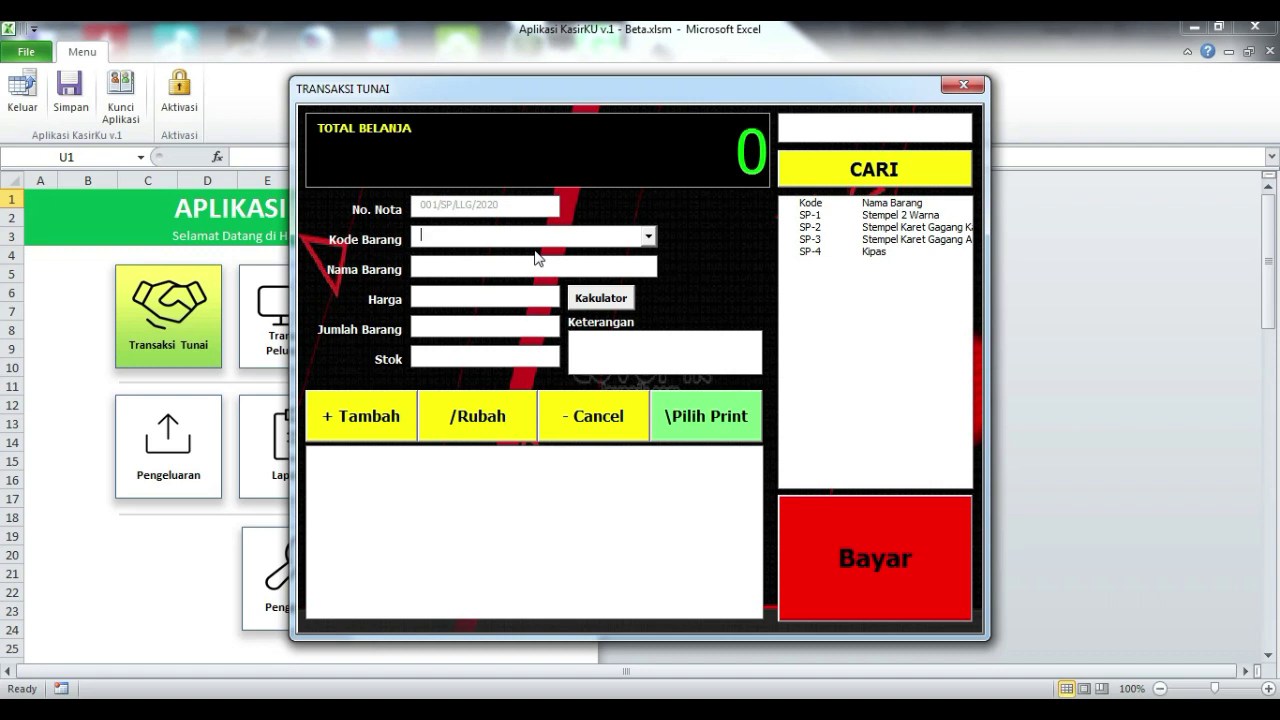
left_click(650, 237)
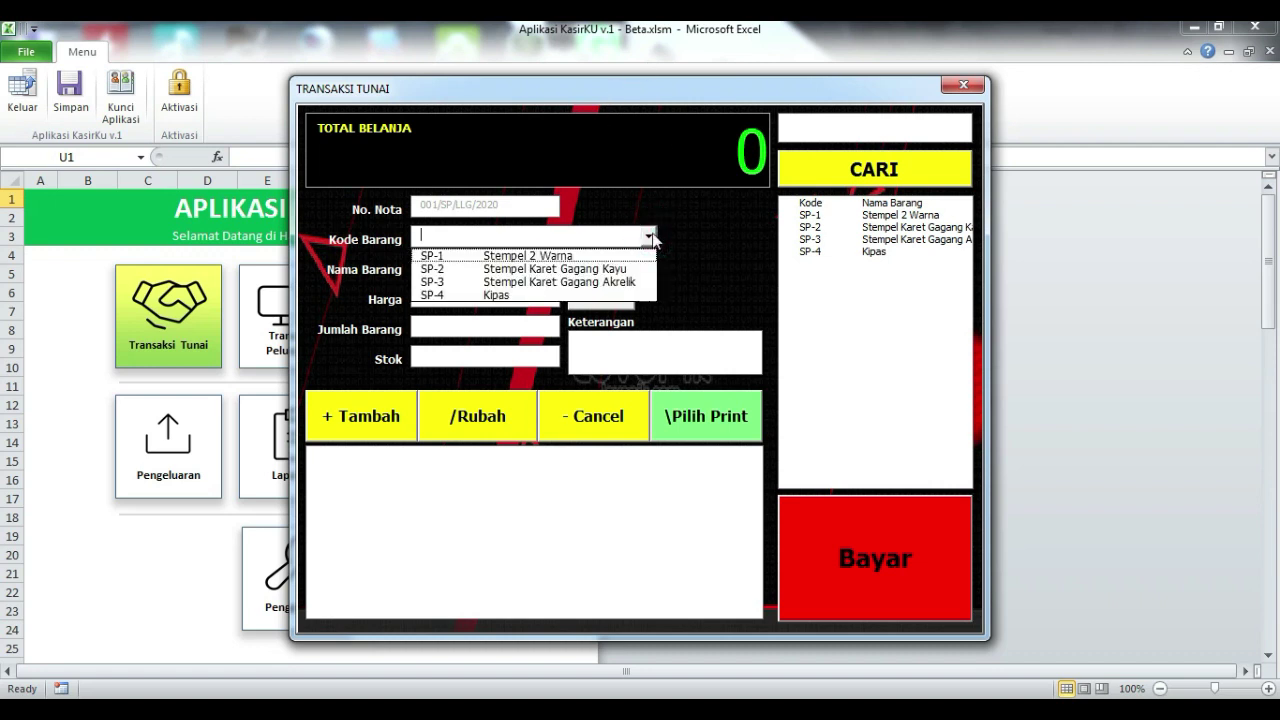
left_click(650, 237)
left_click(650, 237)
left_click(554, 256)
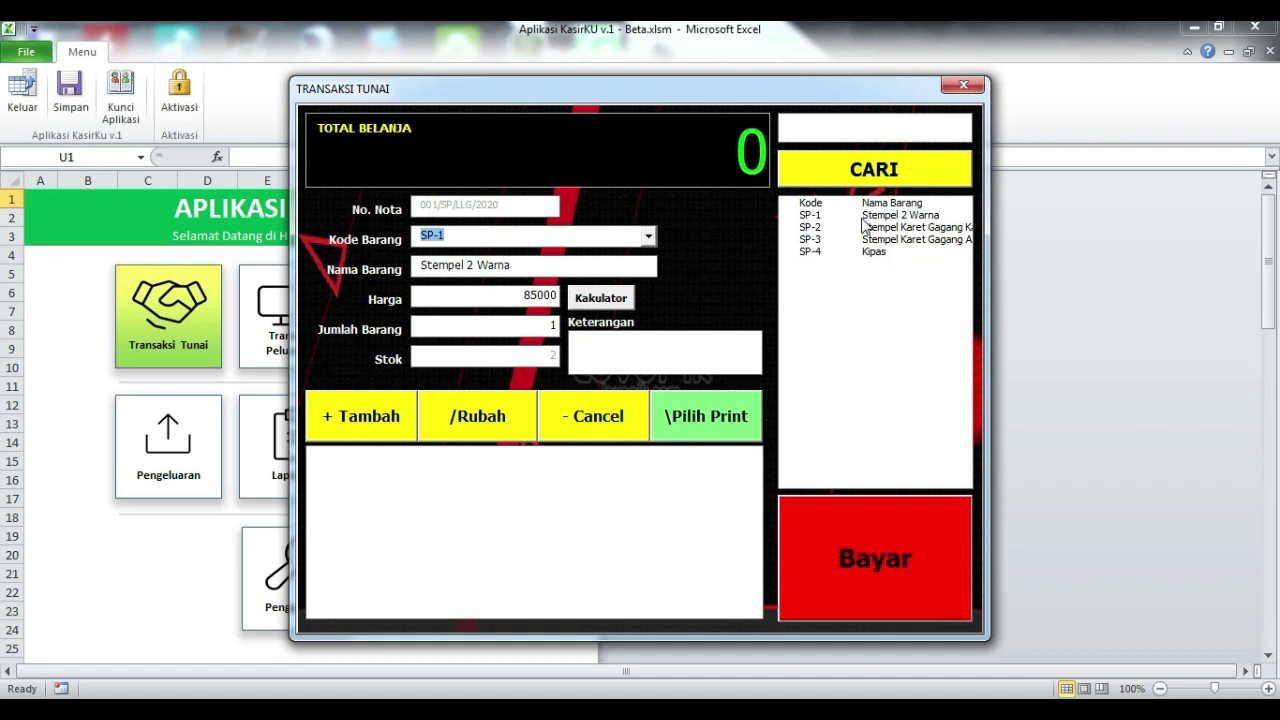
- Search the item lookup for 'K' and load SP-4 Kipas into the sale form
left_click(857, 126)
type("K")
left_click(905, 171)
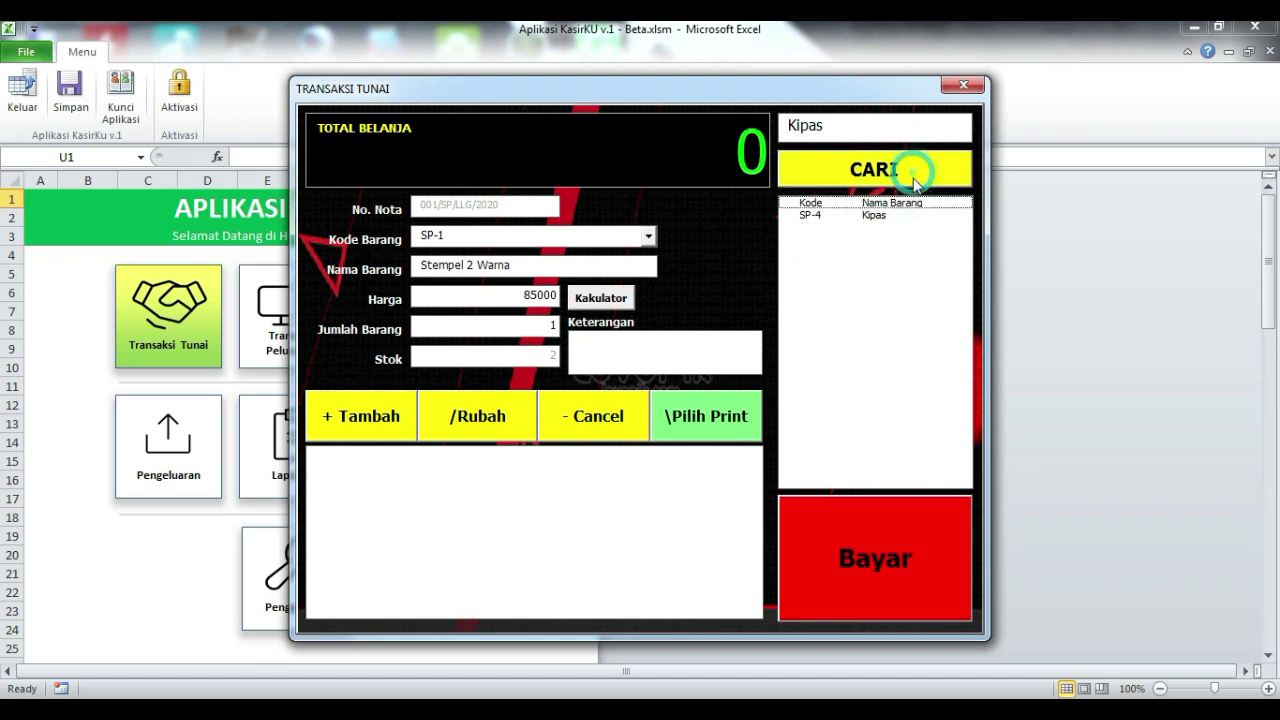
left_click(862, 214)
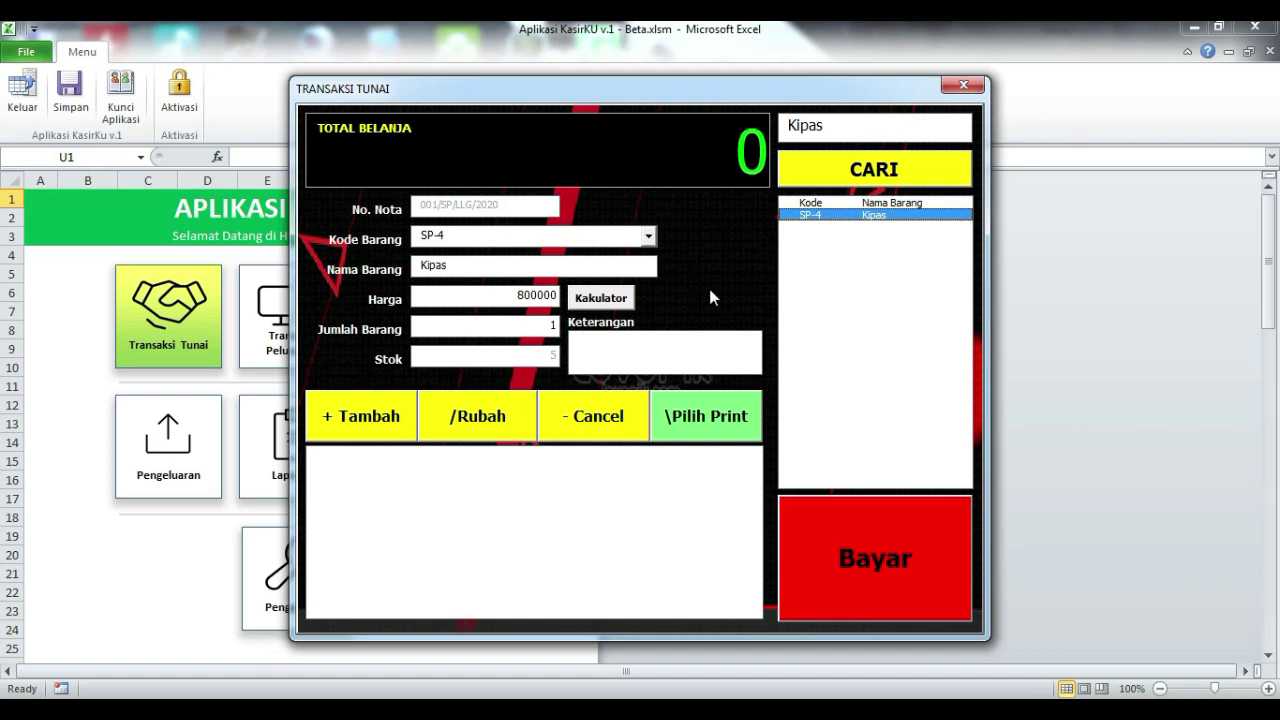
- Search the item lookup again for the Stempel items
double_click(851, 126)
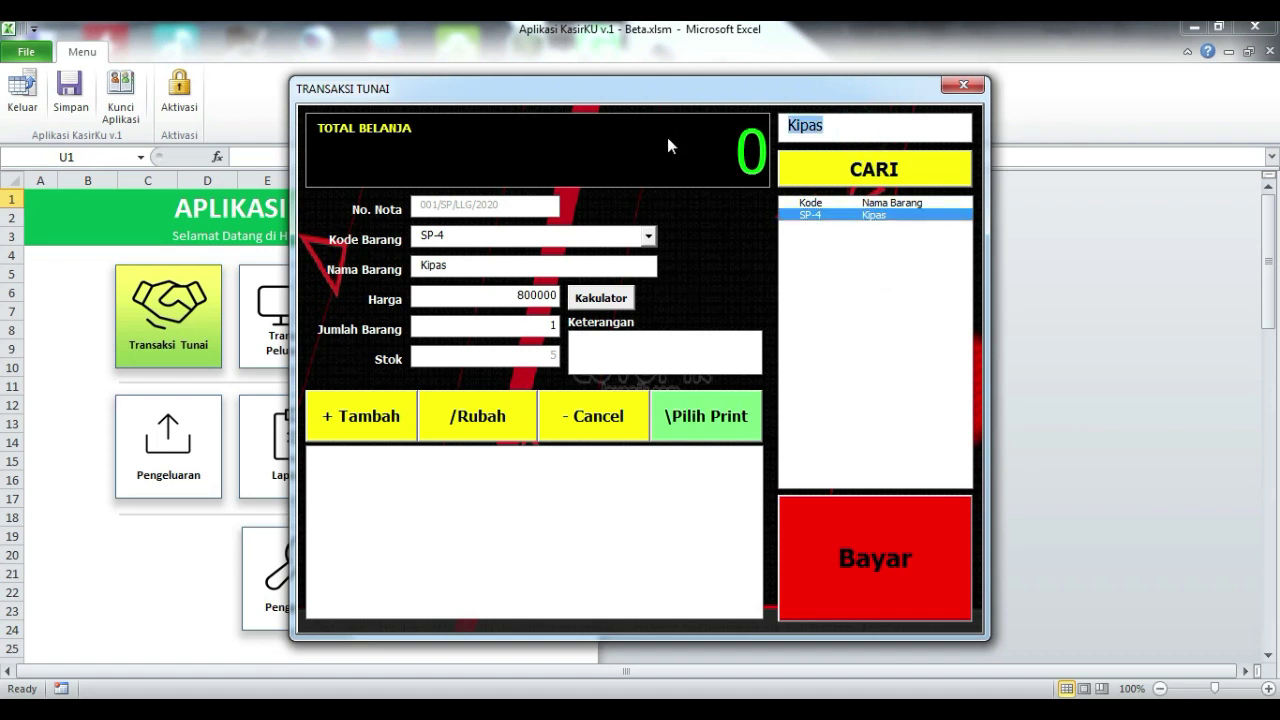
type("Stemp")
left_click(862, 170)
left_click(866, 122)
key("BackSpace")
left_click(850, 190)
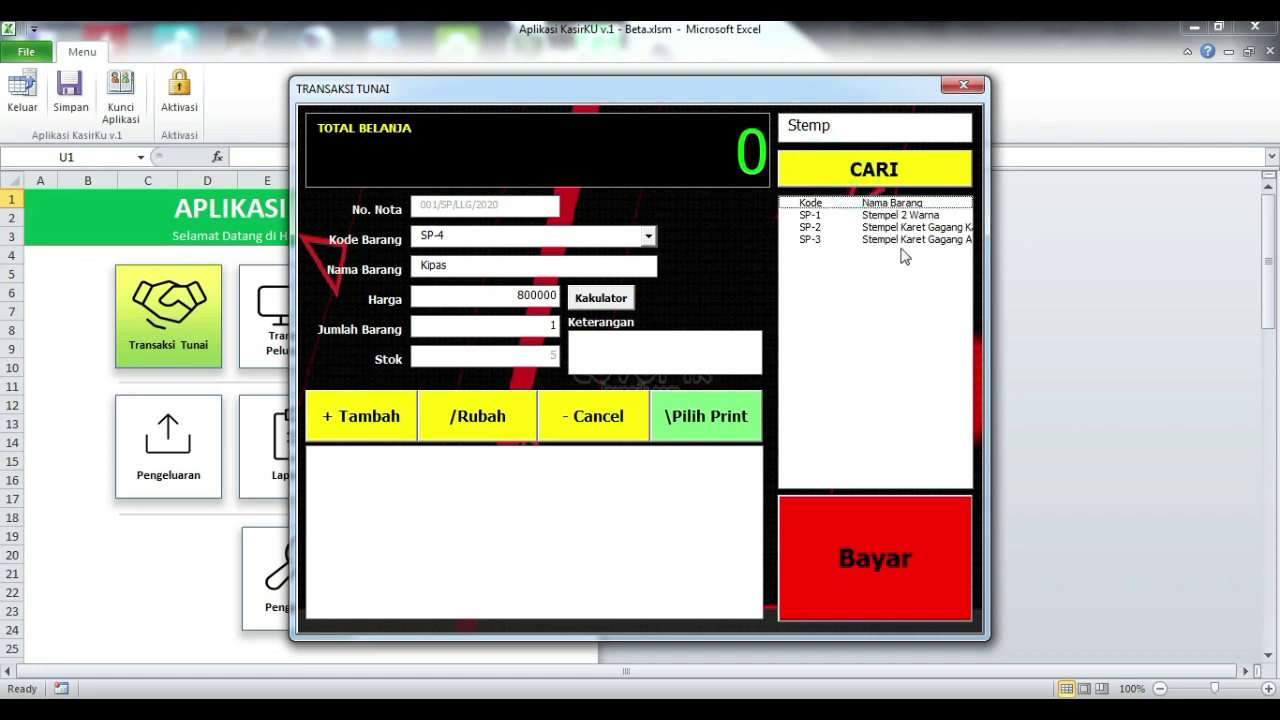
- Add Kipas to the sale with quantity 2, for a 1600000 total
left_click(844, 125)
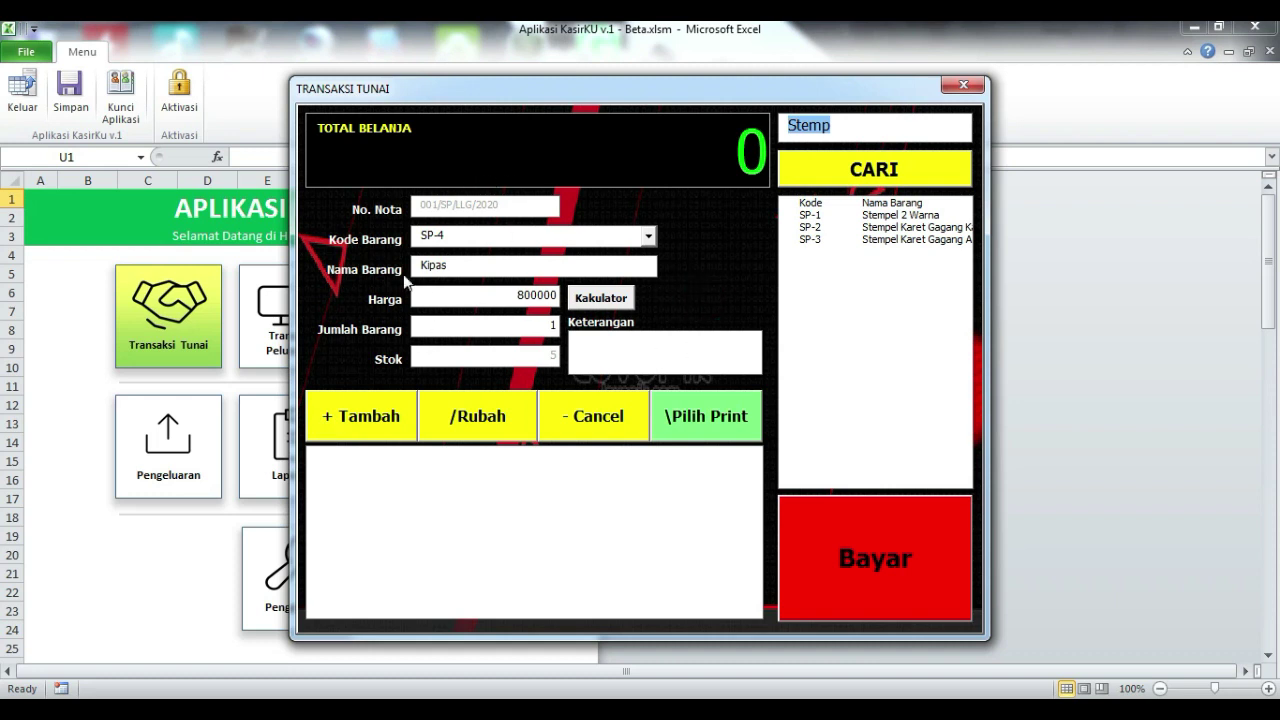
double_click(486, 325)
type("2")
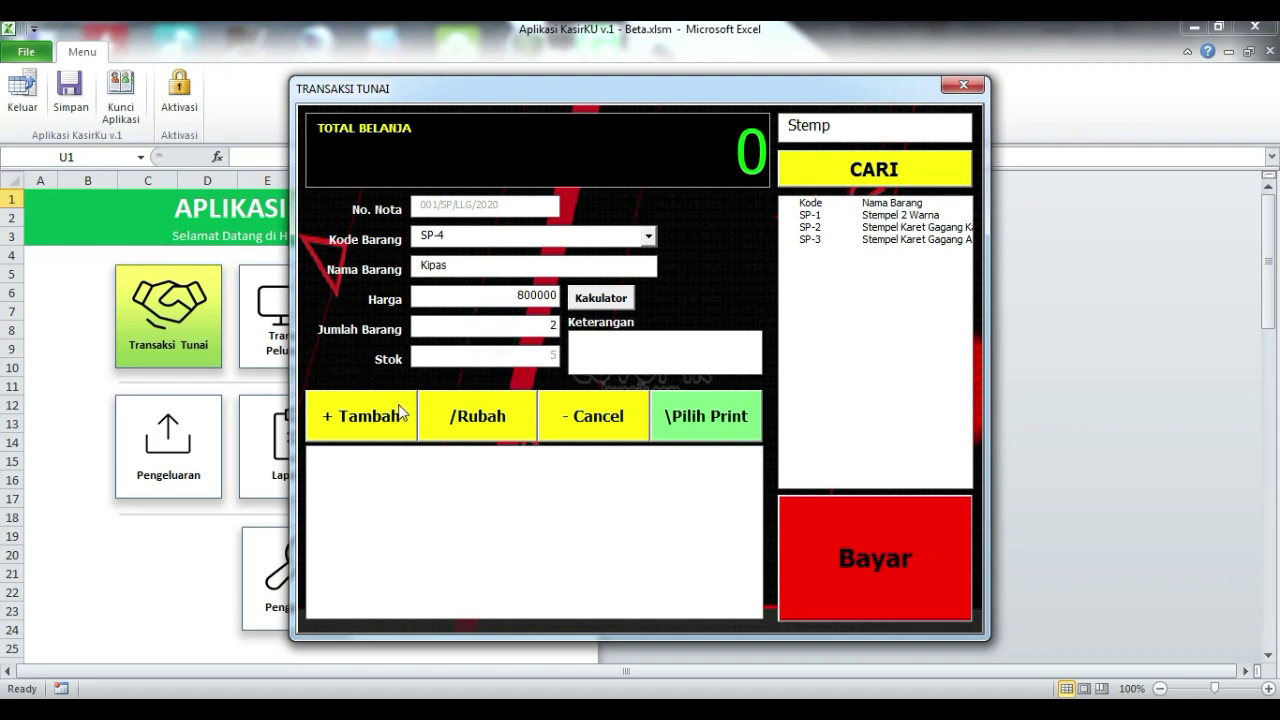
left_click(401, 408)
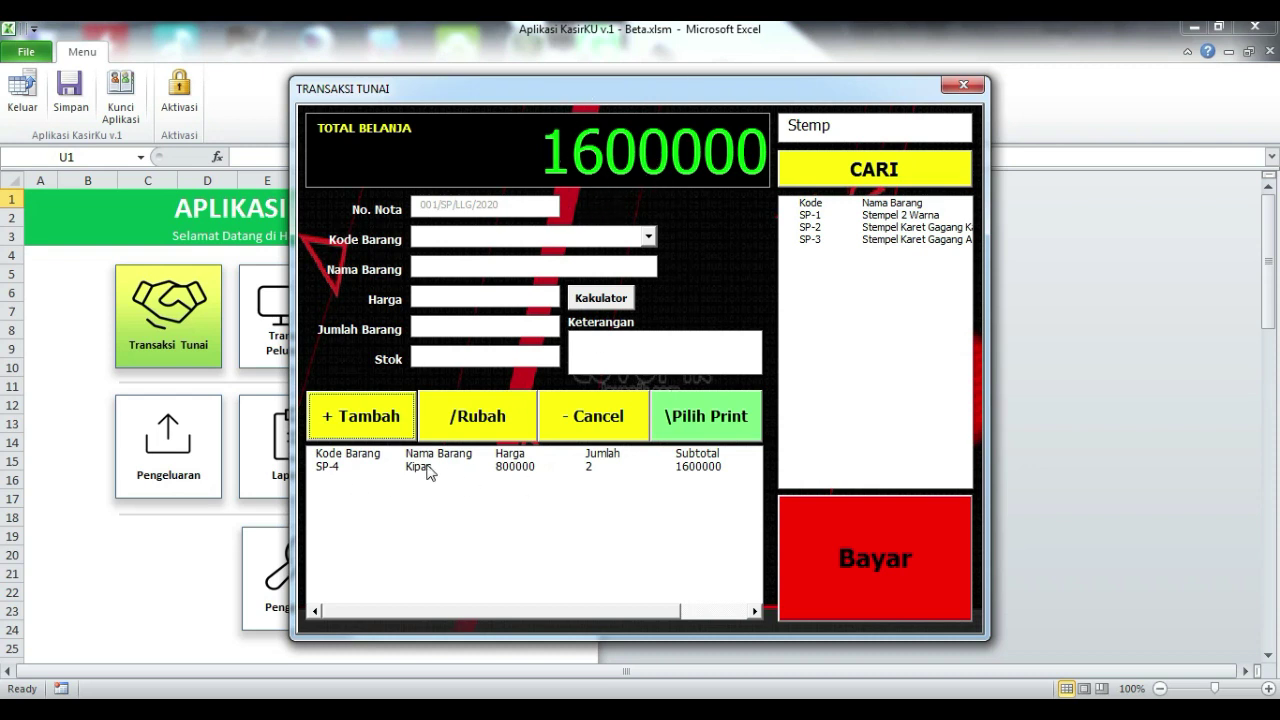
- Change the Kipas cart line to quantity 1, so subtotal and total become 800000
left_click(496, 466)
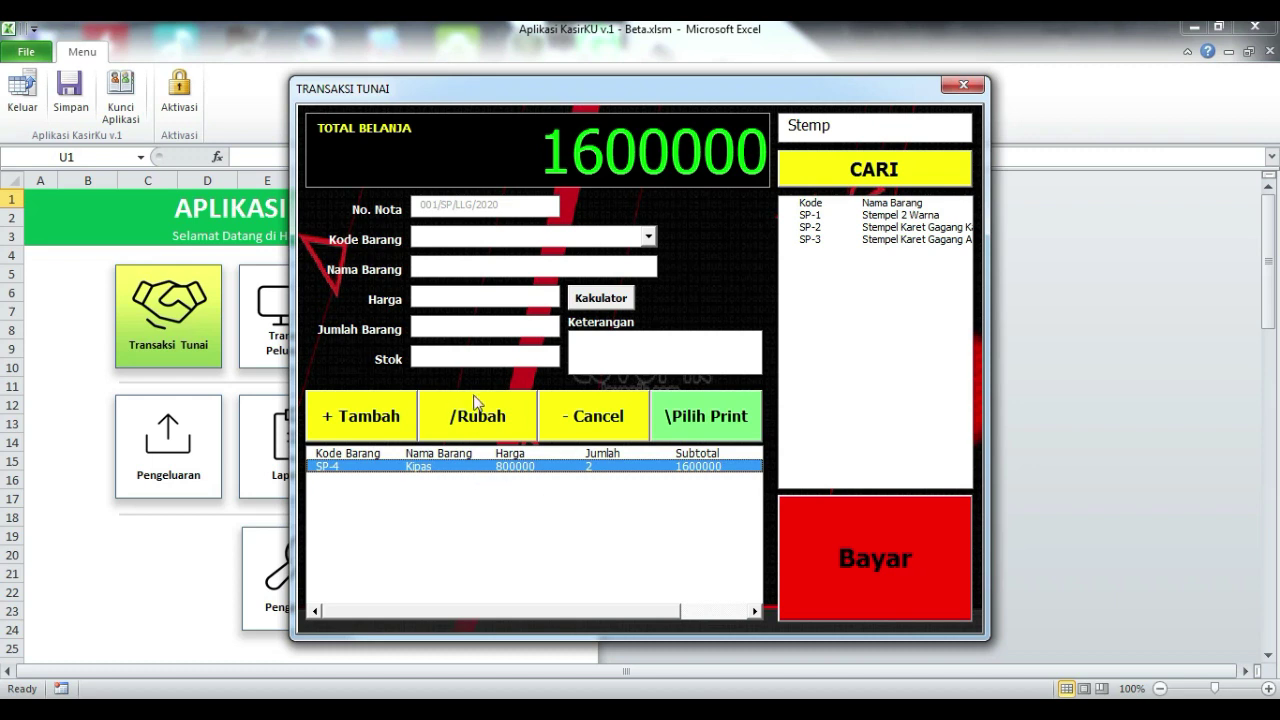
left_click(466, 418)
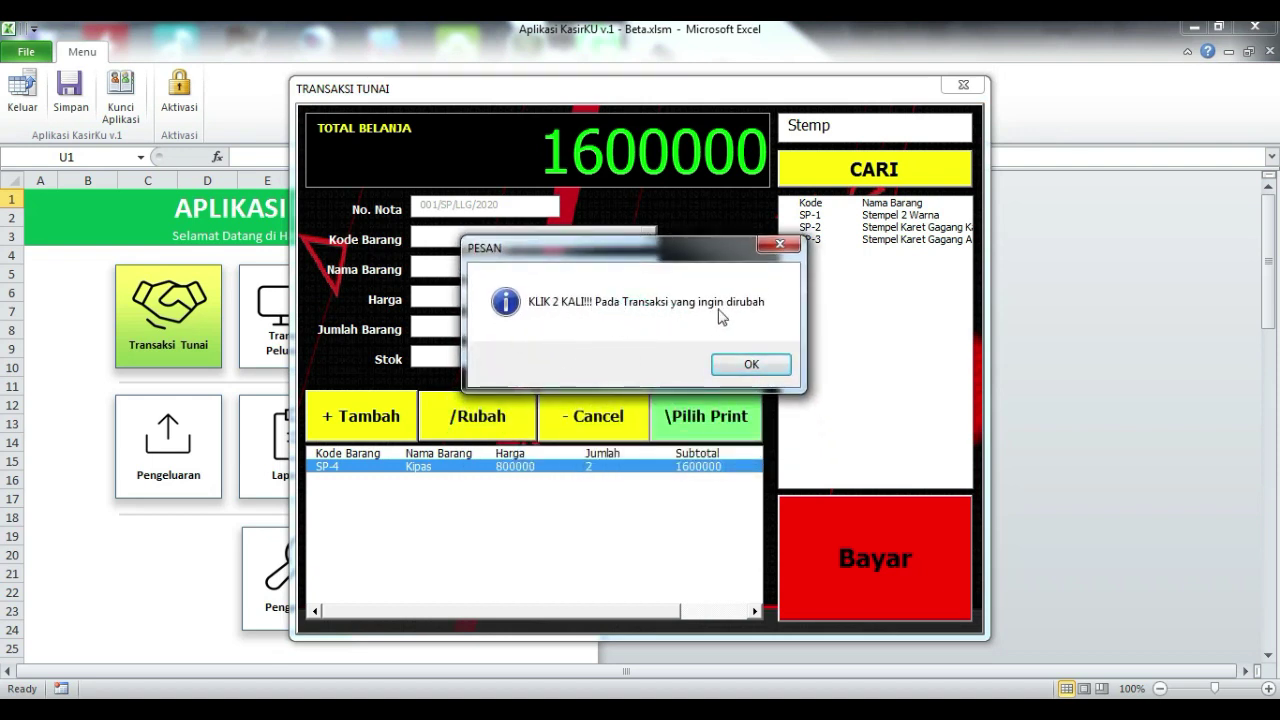
left_click(750, 366)
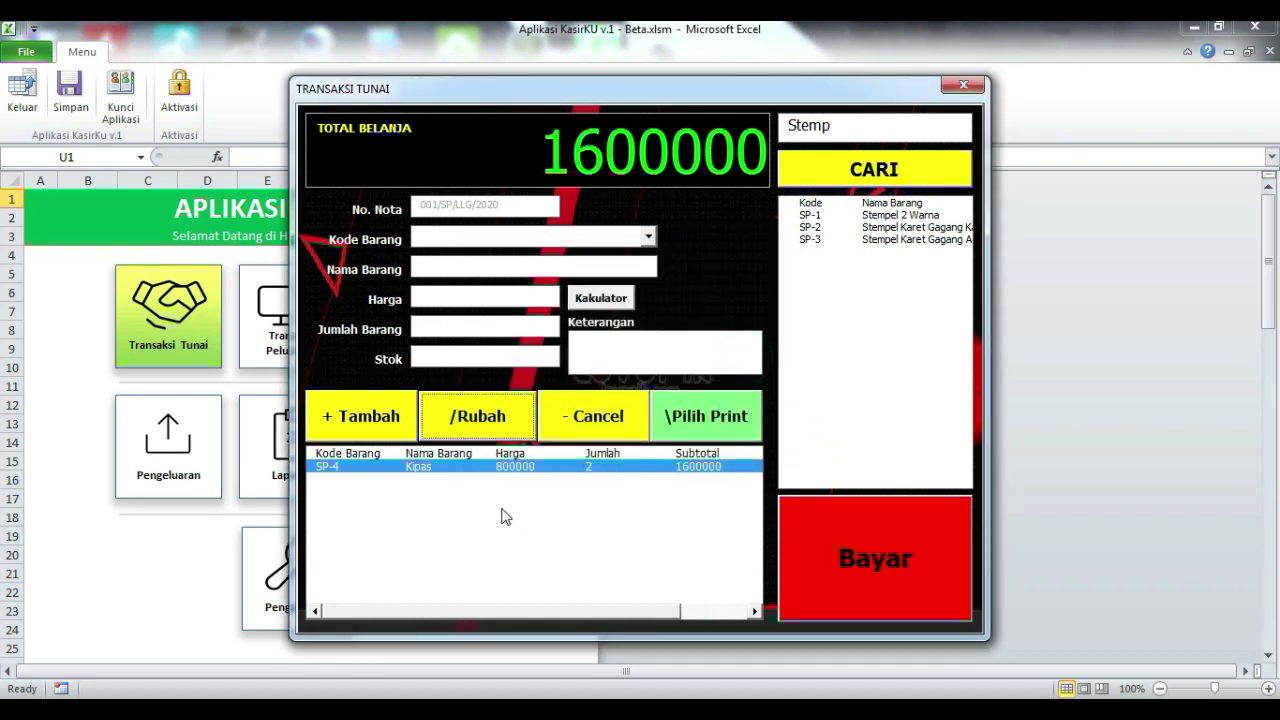
double_click(474, 468)
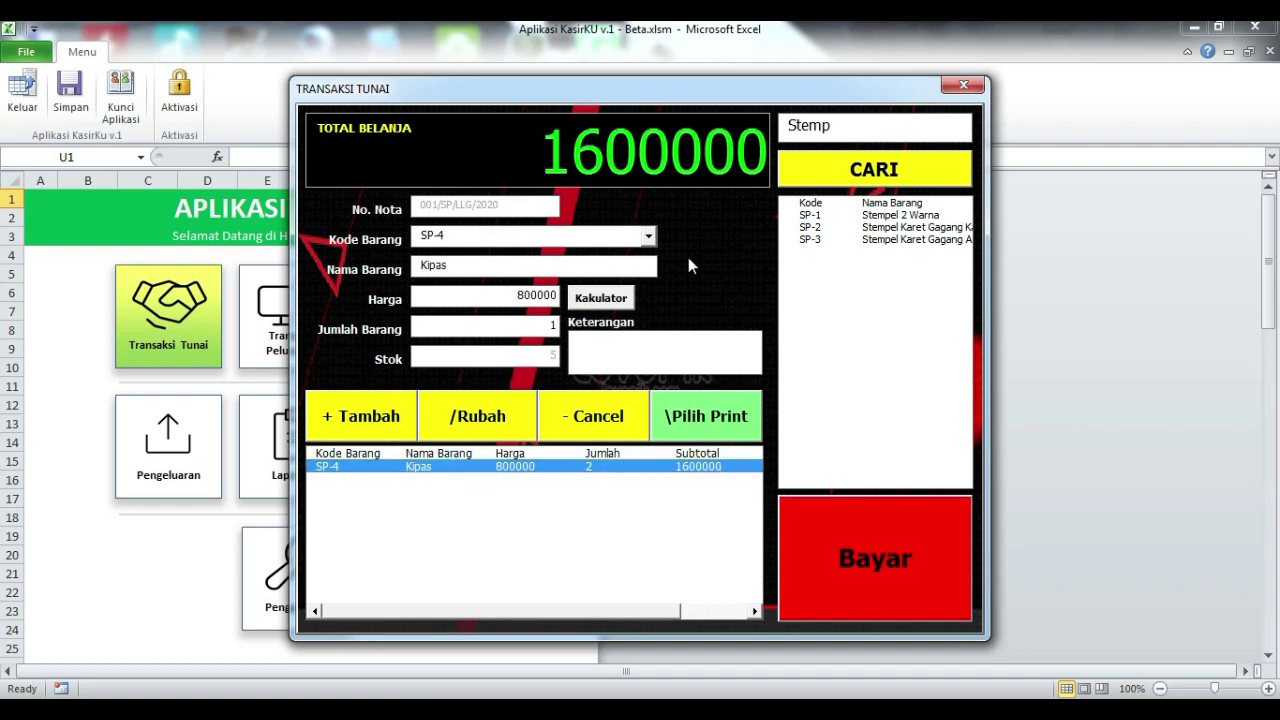
double_click(491, 330)
left_click(480, 432)
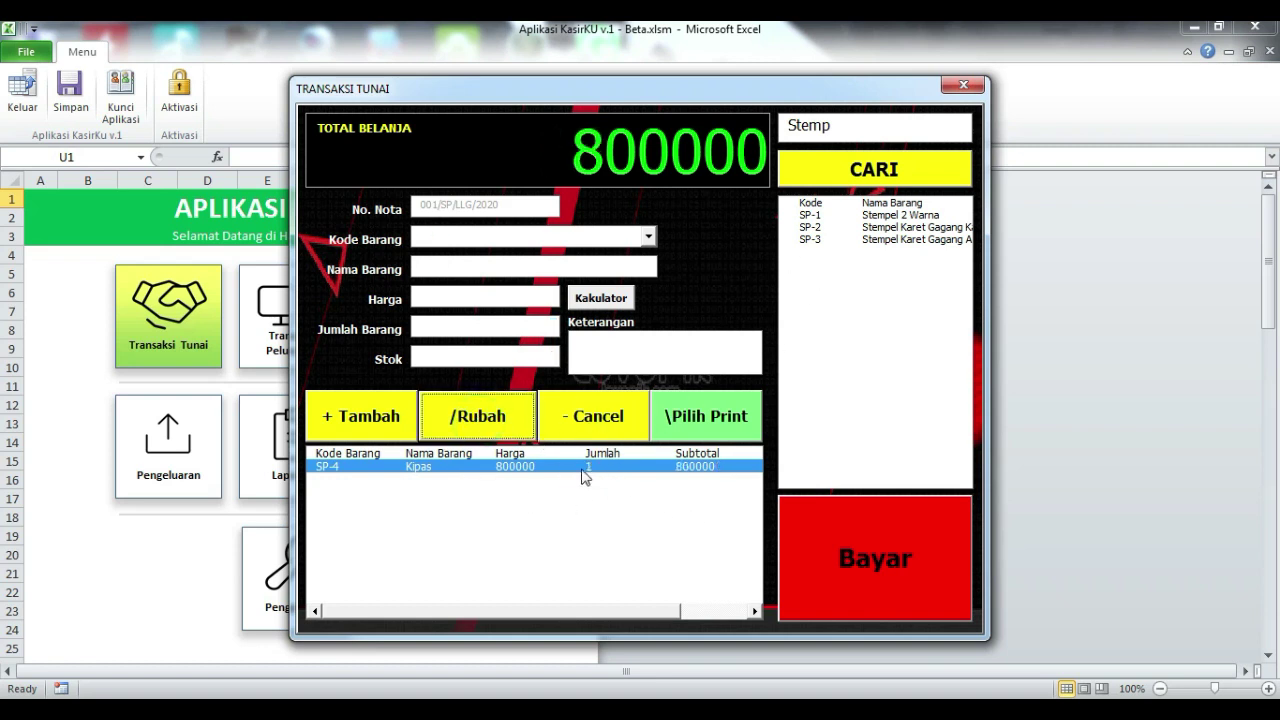
left_click(866, 215)
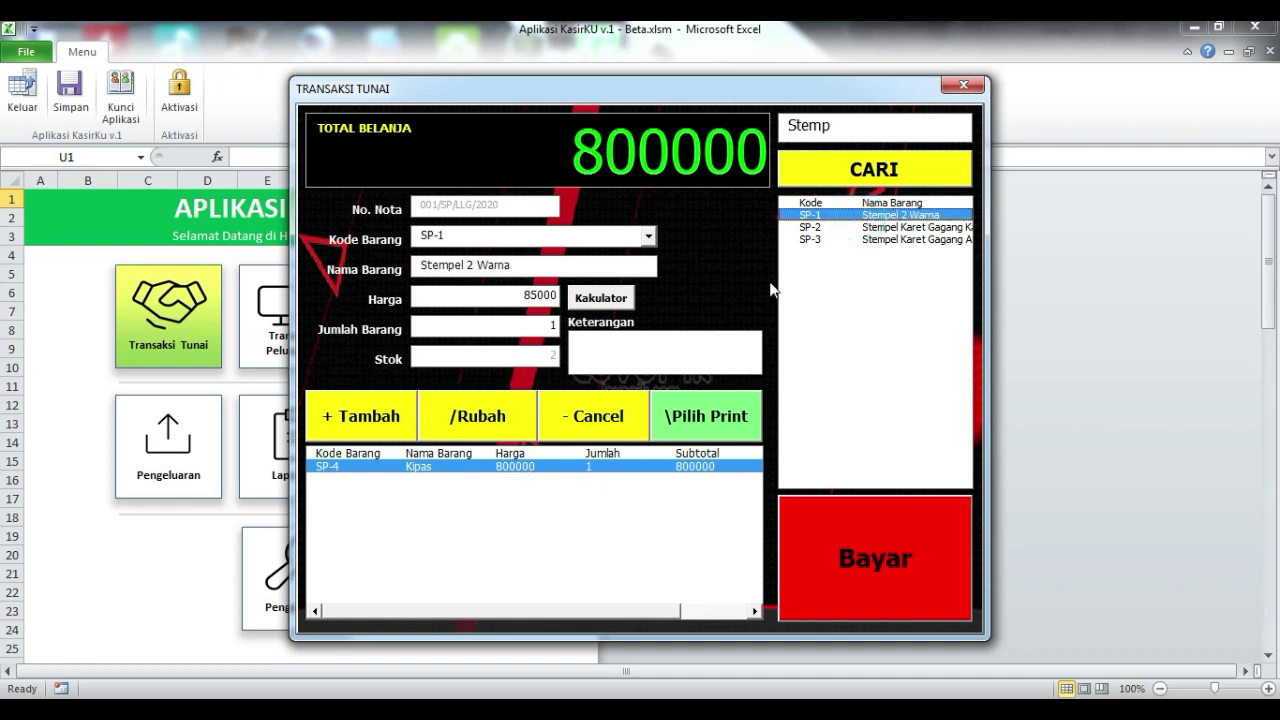
left_click(329, 416)
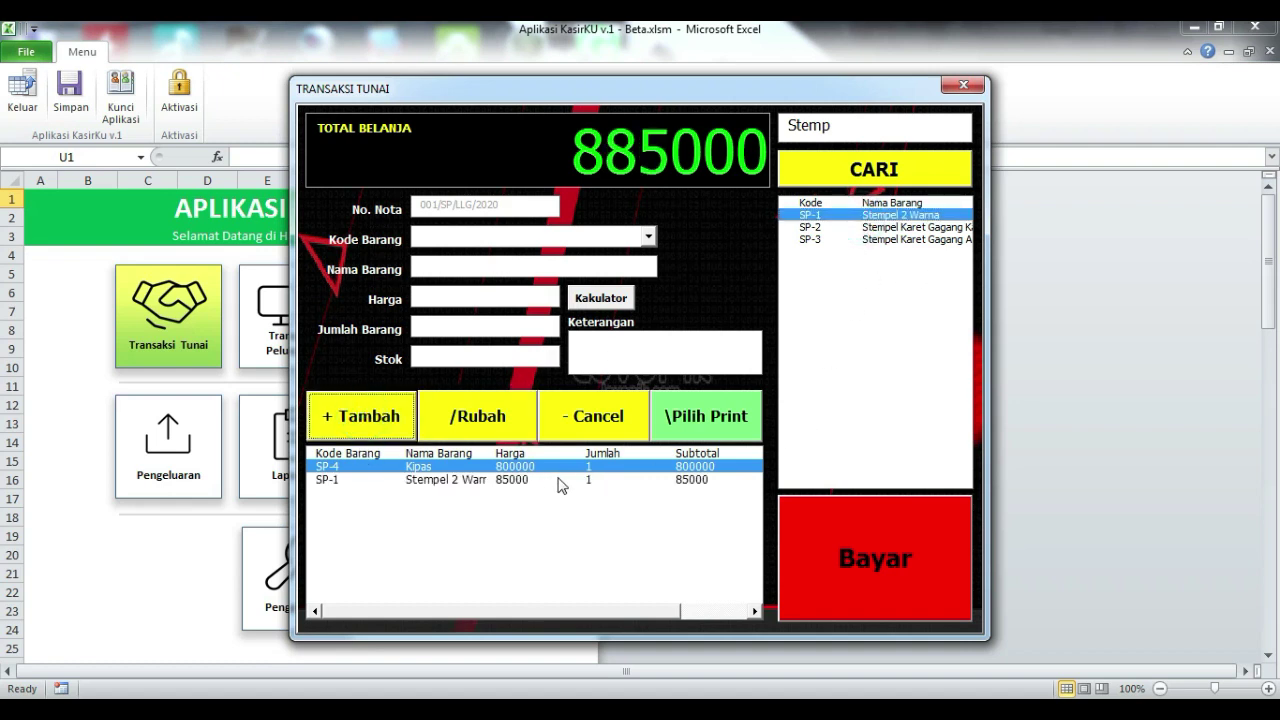
left_click(560, 481)
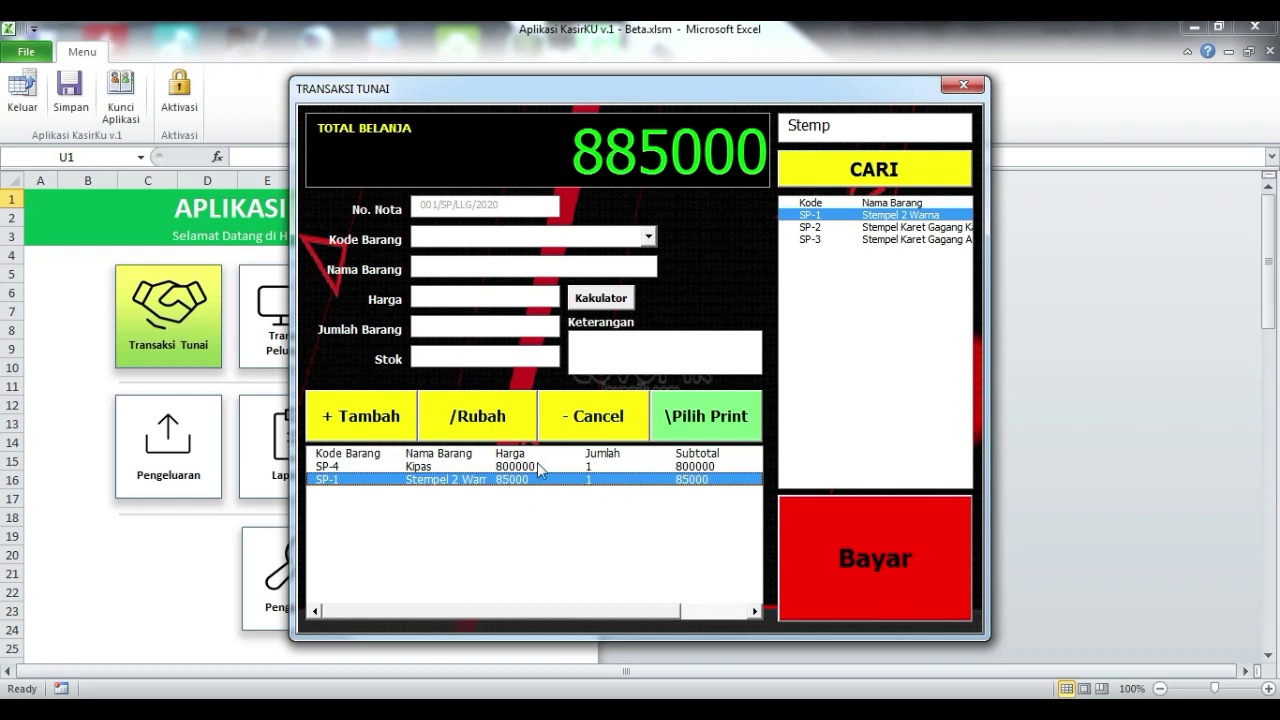
left_click(604, 422)
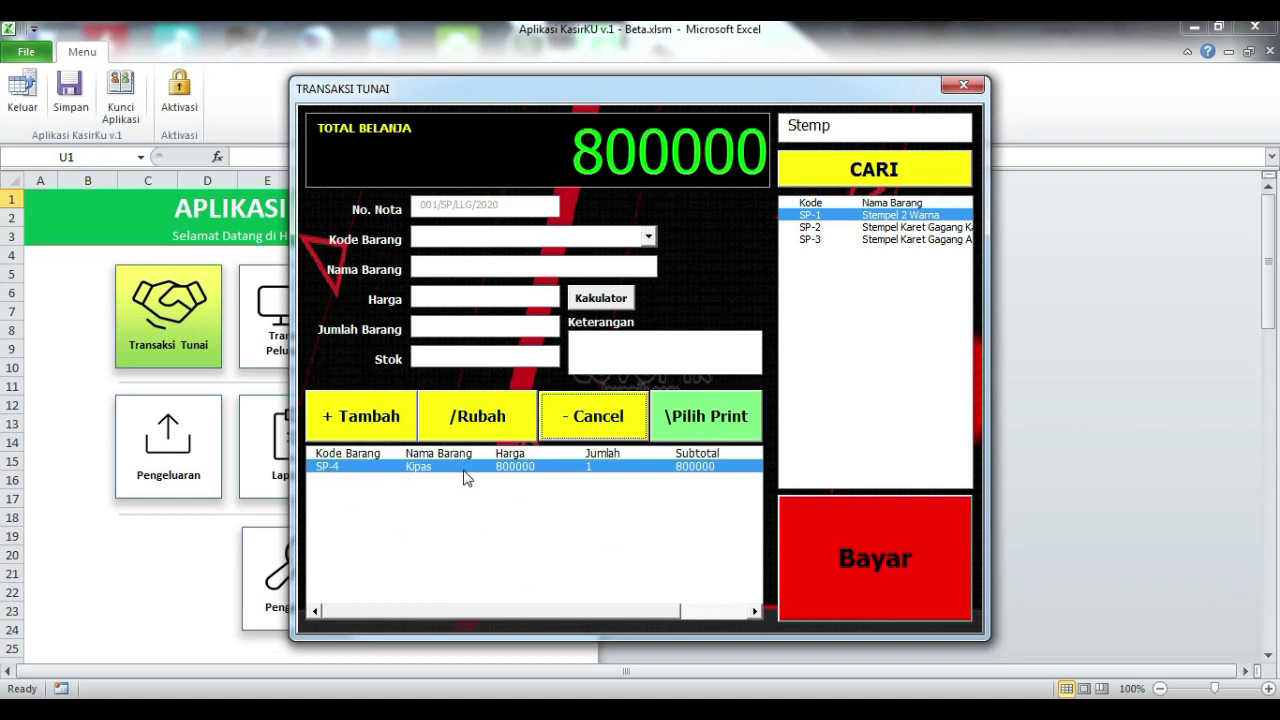
- Pick SP-2 from the product list and rename the item to 'SPanduk 300x100'
left_click(604, 306)
left_click_drag(675, 178, 811, 163)
left_click(916, 162)
left_click(860, 227)
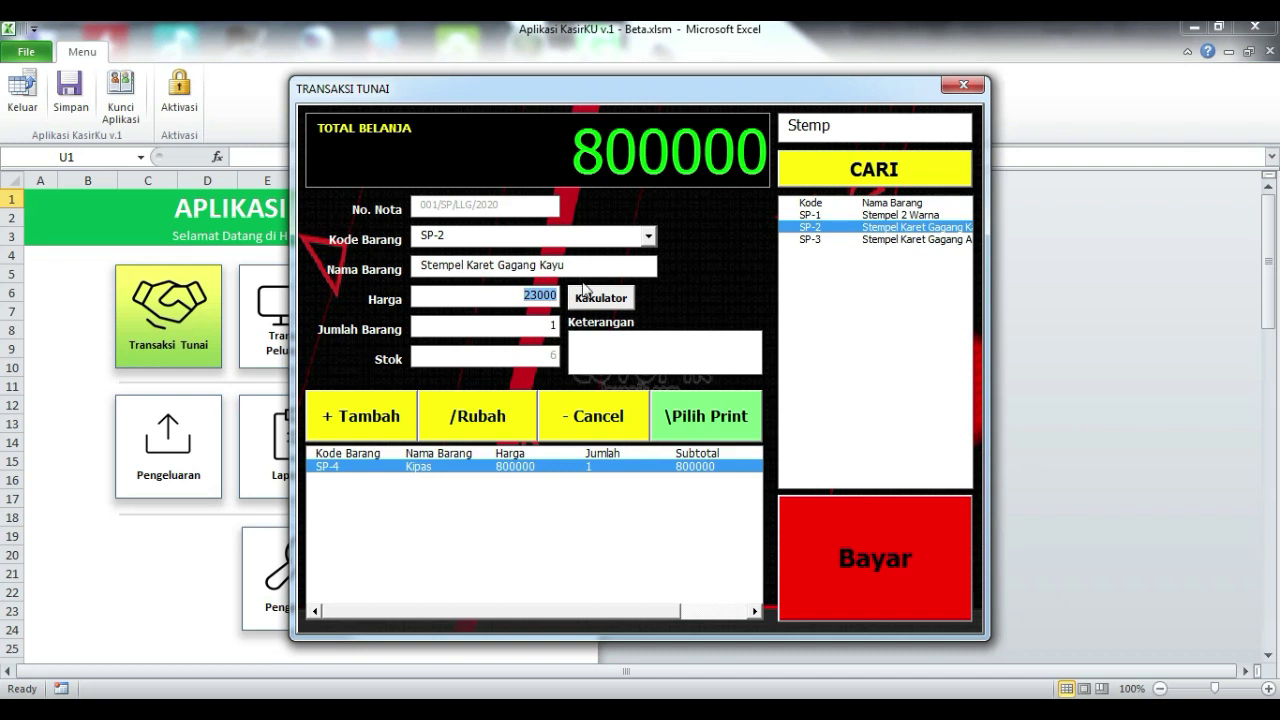
left_click(573, 264)
left_click_drag(569, 264, 340, 249)
type("SPanduk 300x10")
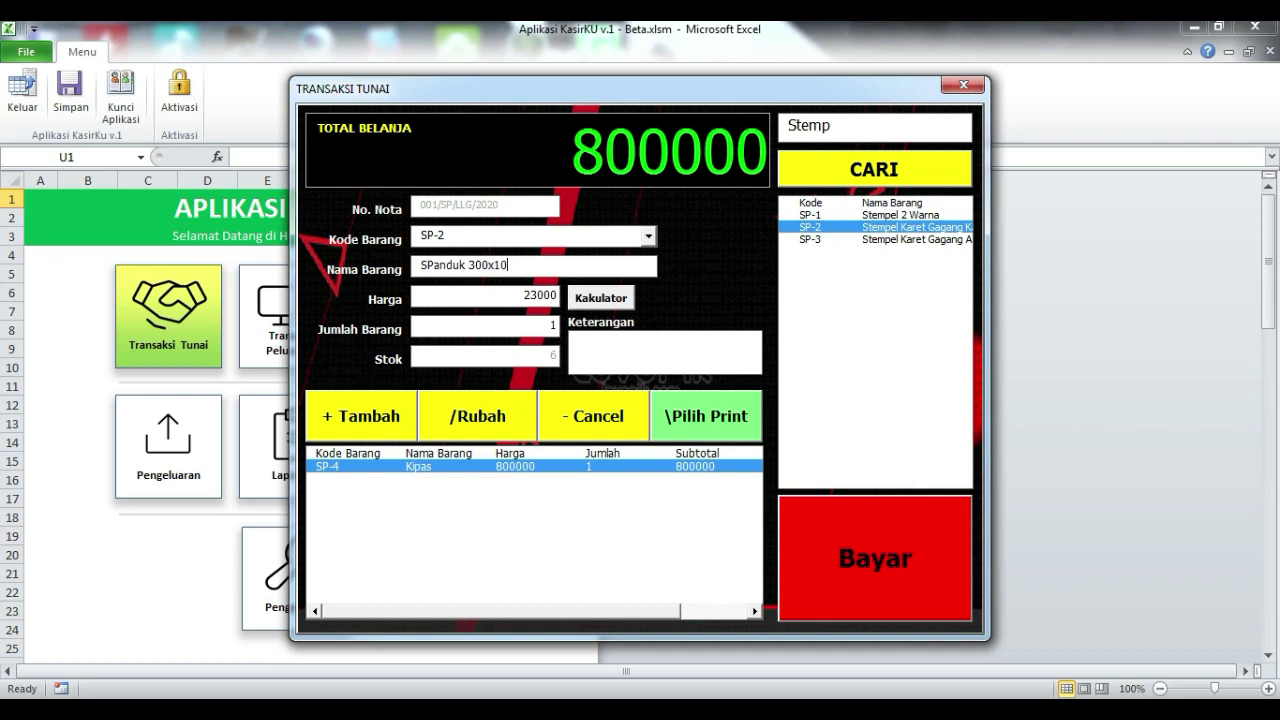
left_click(500, 298)
- Calculate 3*1*25000 in Kakulator and copy the 75000 result
left_click(600, 297)
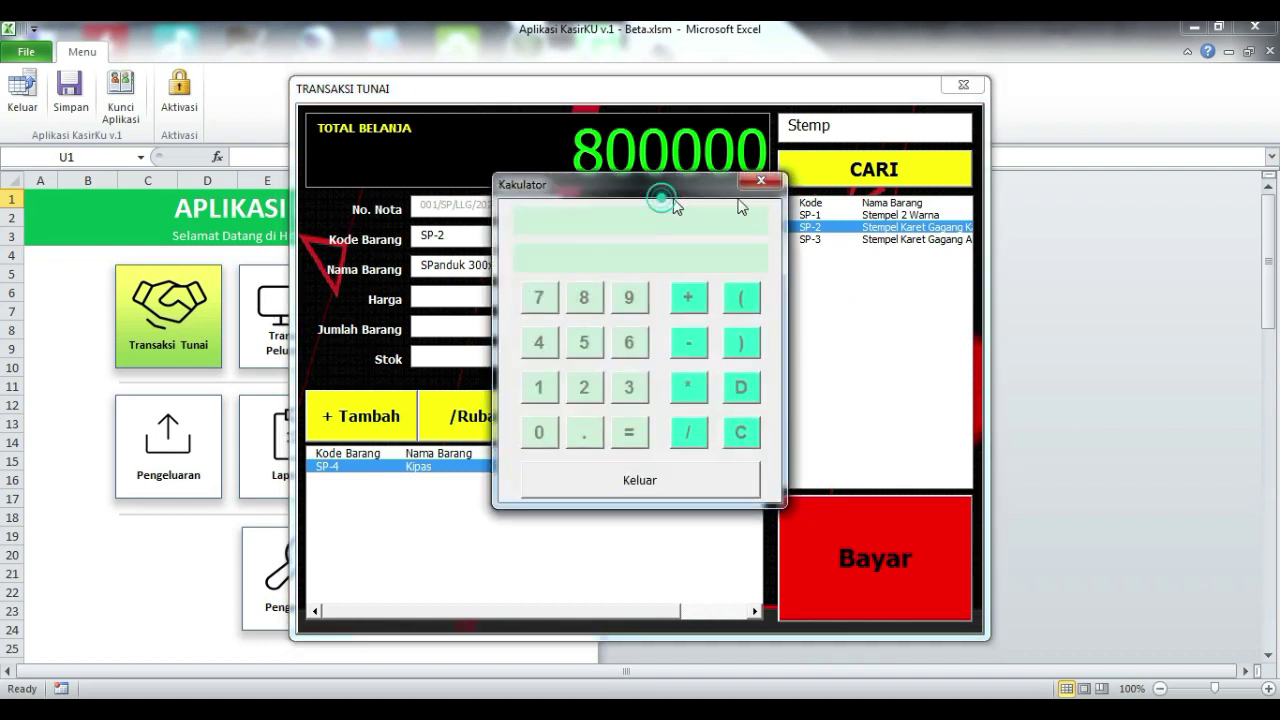
left_click_drag(663, 195, 845, 196)
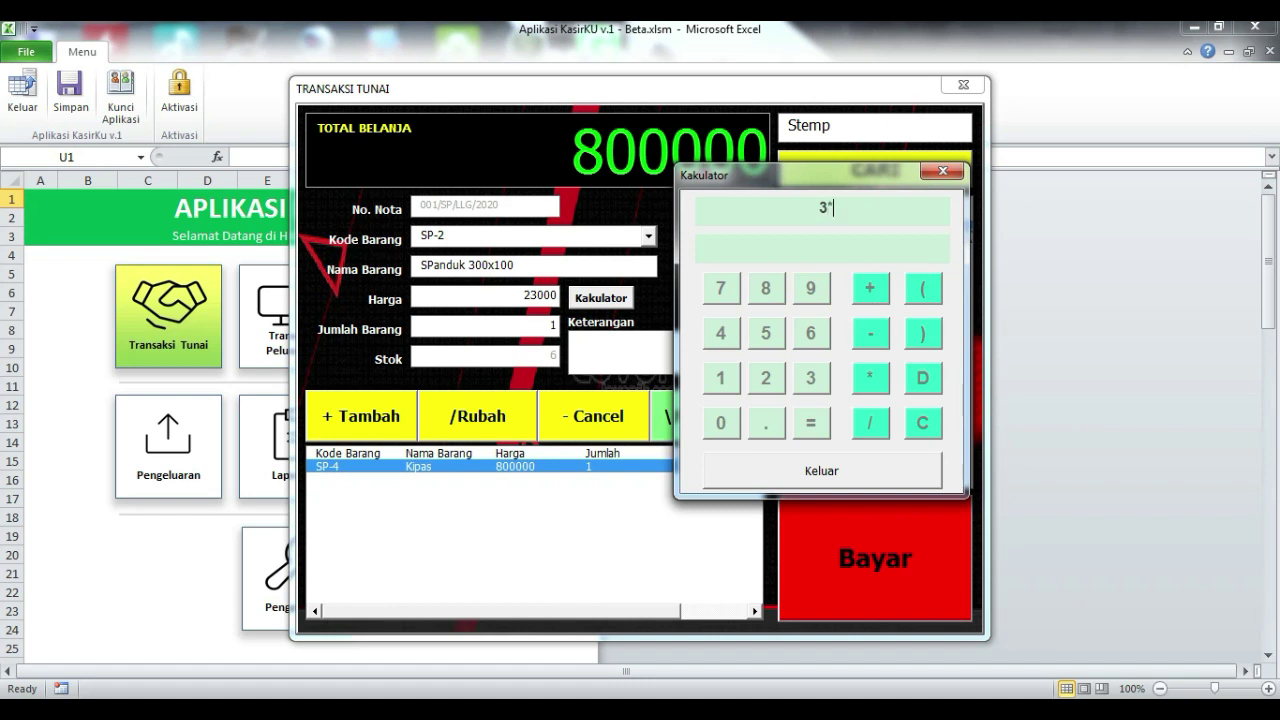
type("1*25000")
key("Return")
left_click_drag(854, 248, 771, 248)
key("ctrl+c")
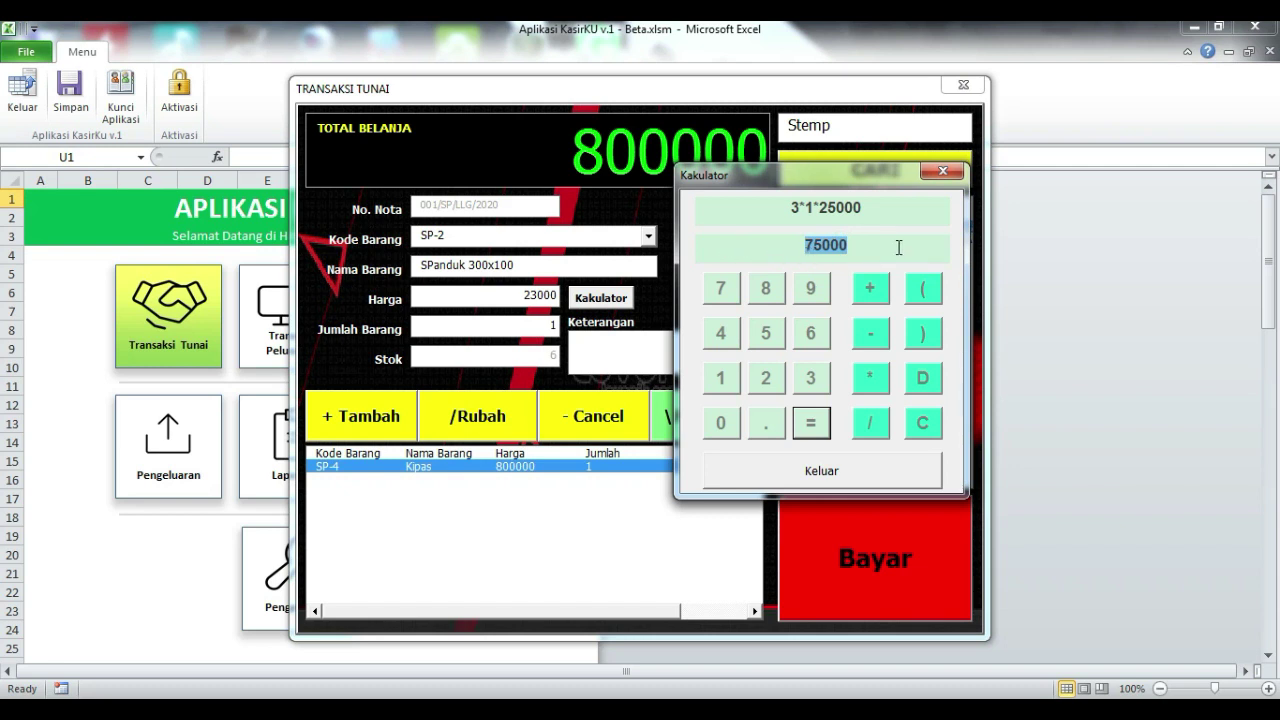
left_click(942, 171)
- Paste 75000 as the price, set quantity 2, and add the SPanduk line to the cart
left_click(483, 300)
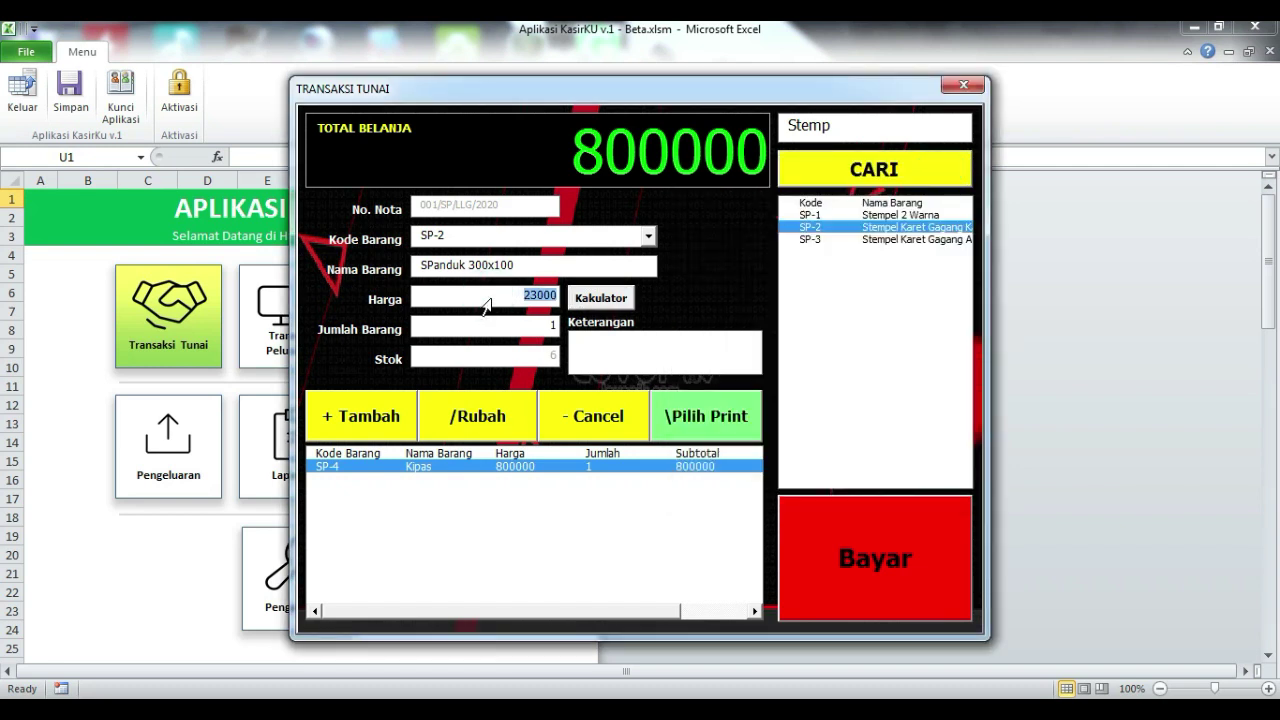
key("ctrl+v")
left_click(514, 325)
type("2")
left_click(363, 431)
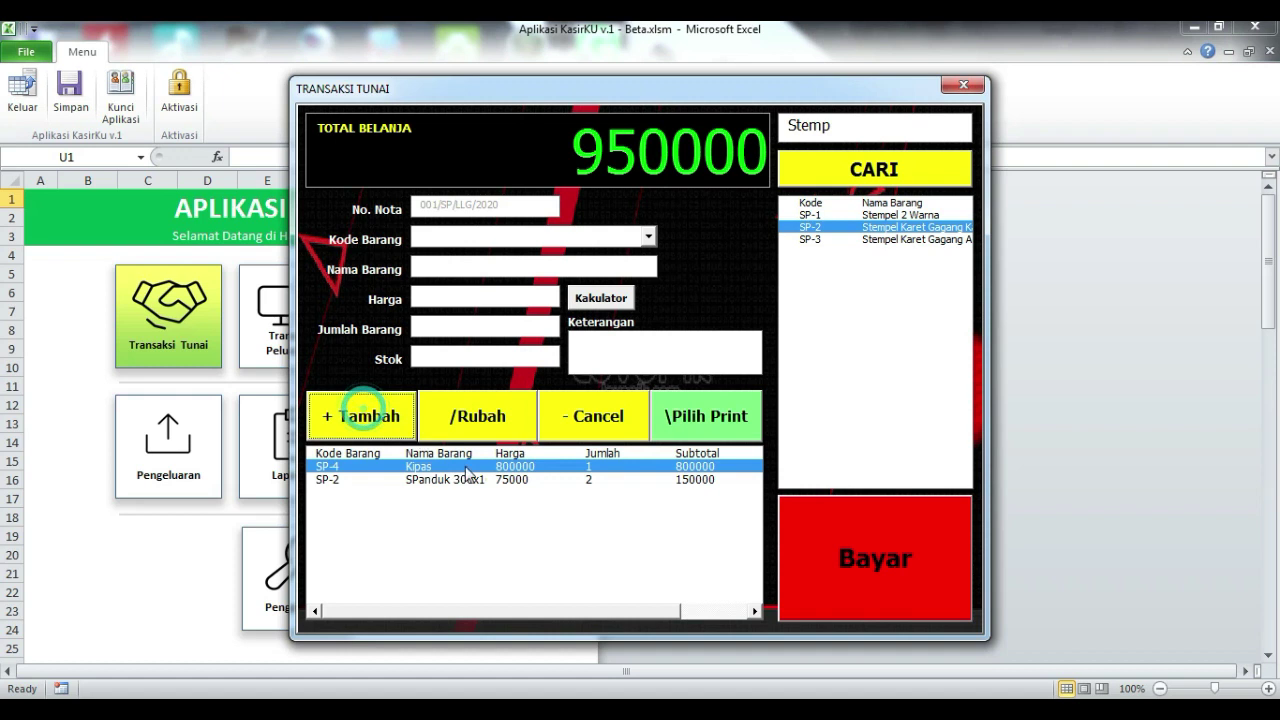
left_click(471, 481)
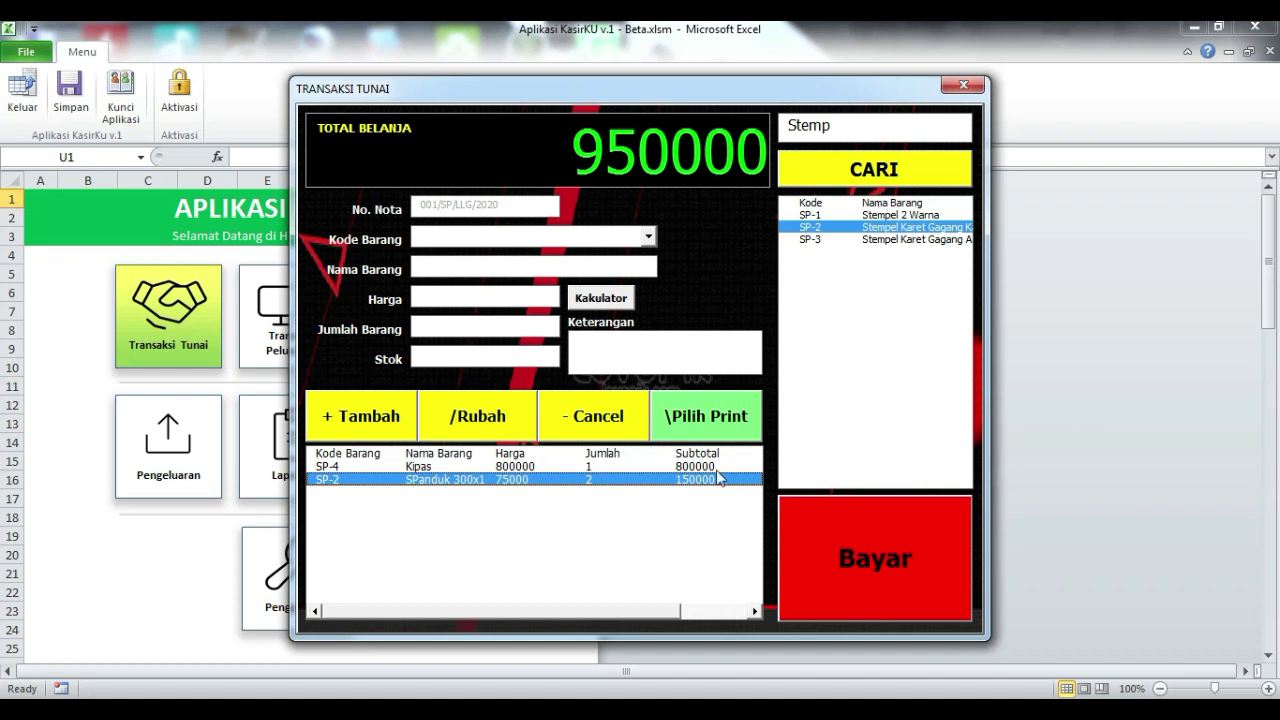
left_click(727, 428)
left_click_drag(820, 180, 794, 152)
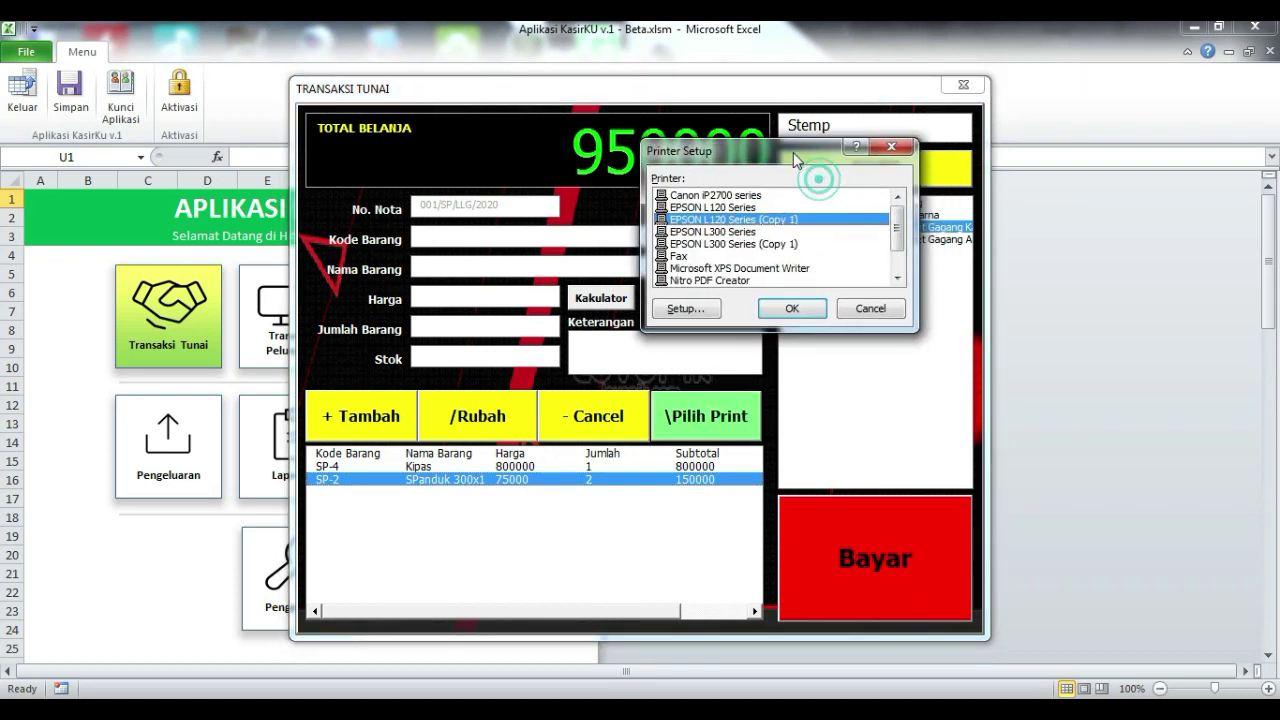
scroll(897, 228, "down", 2)
scroll(897, 228, "up", 2)
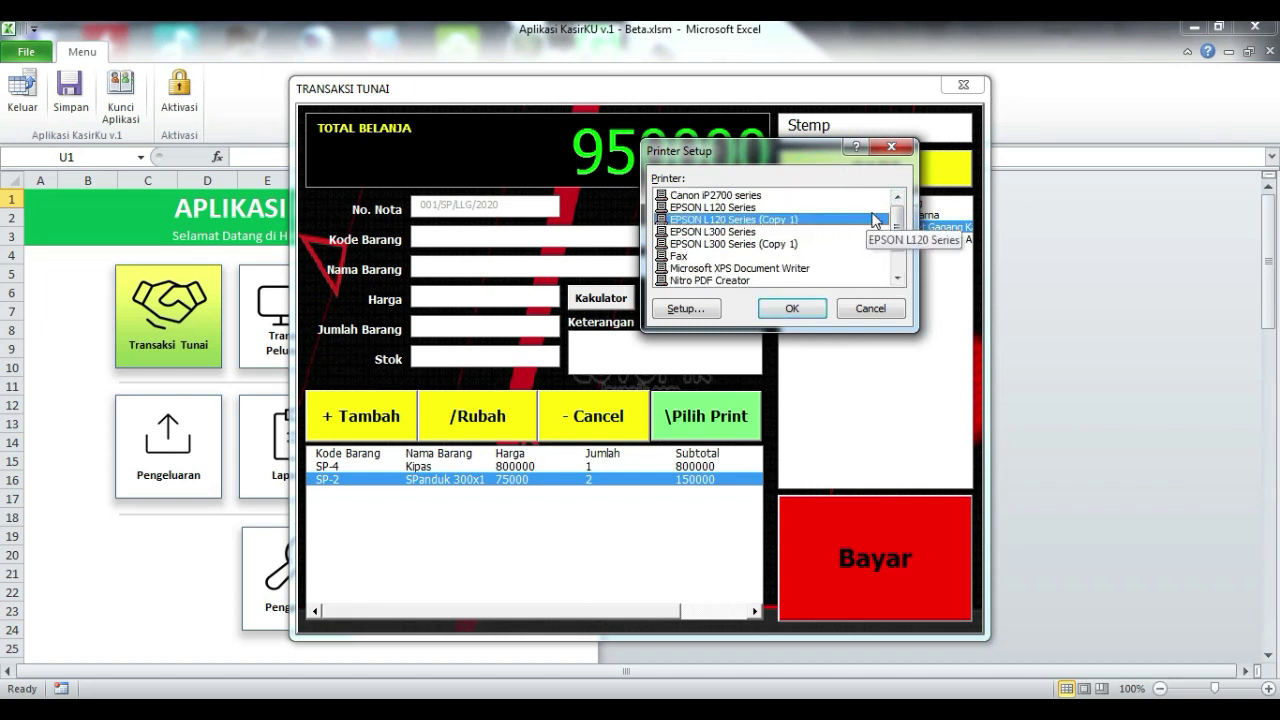
left_click_drag(903, 224, 903, 256)
left_click(791, 308)
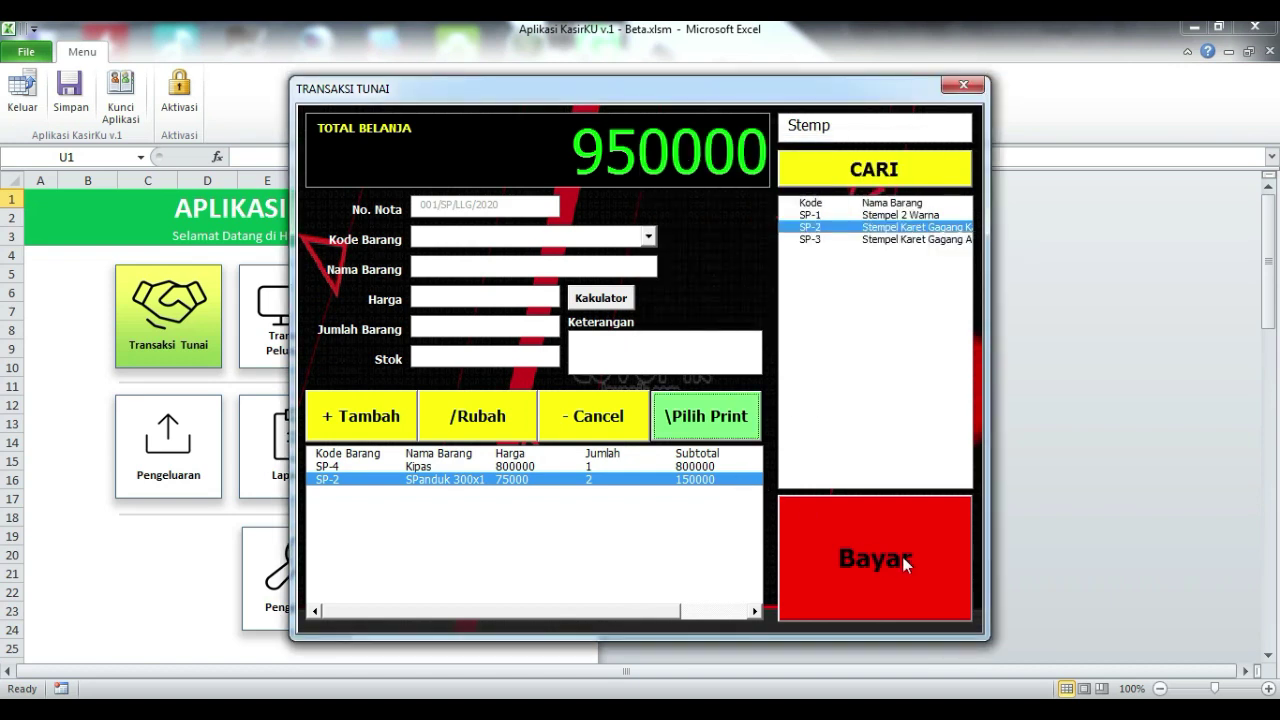
- Open payment for the 950000 total and start adding a new customer name
left_click(872, 562)
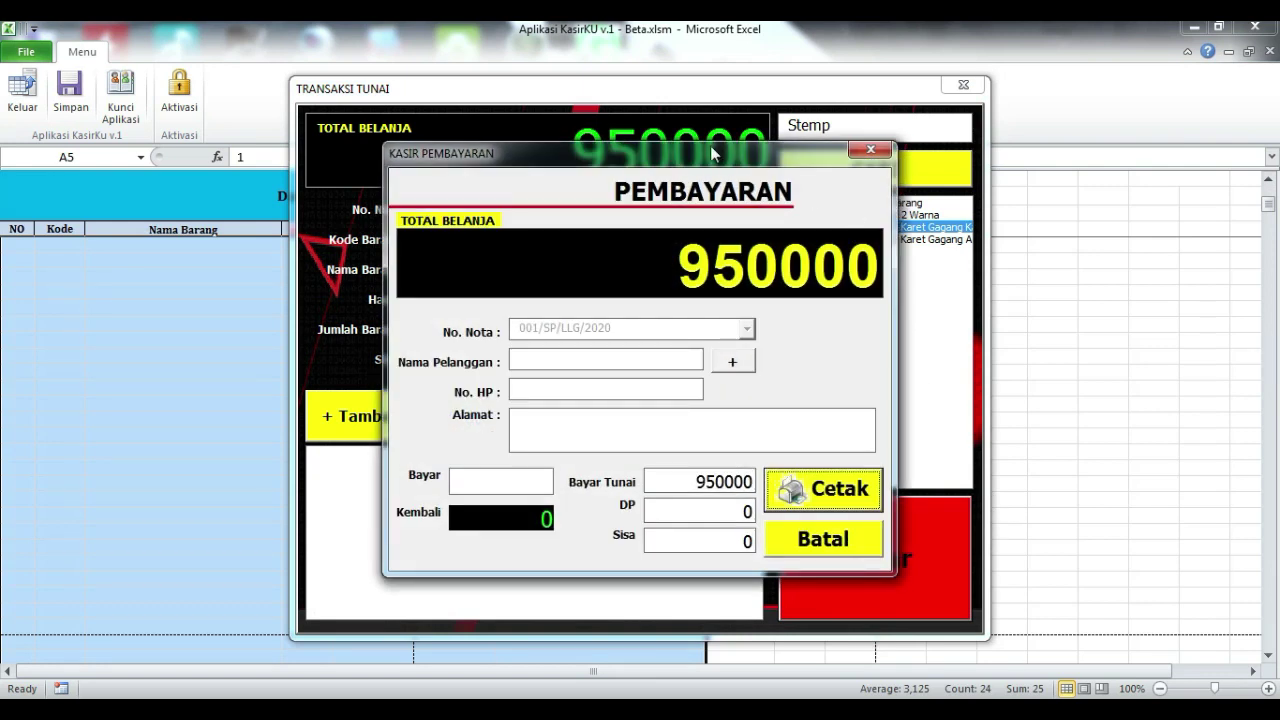
left_click_drag(705, 153, 768, 55)
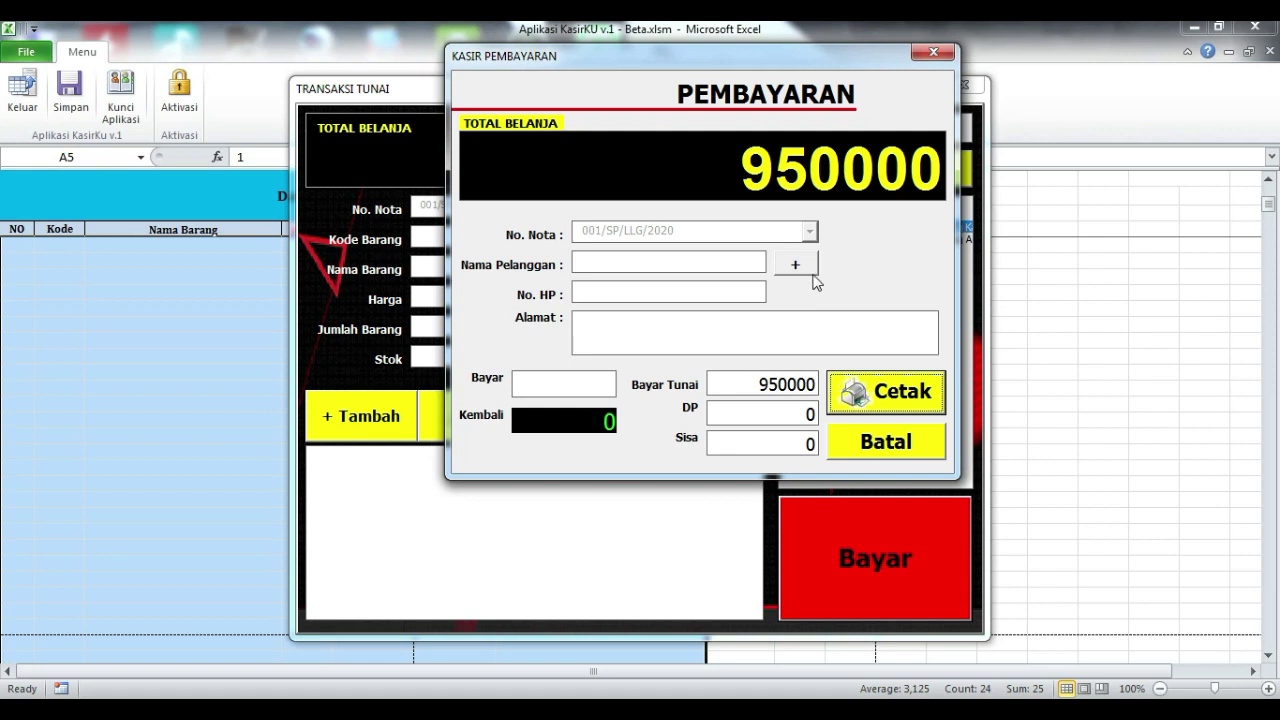
left_click(808, 275)
left_click_drag(688, 140, 938, 44)
left_click(908, 110)
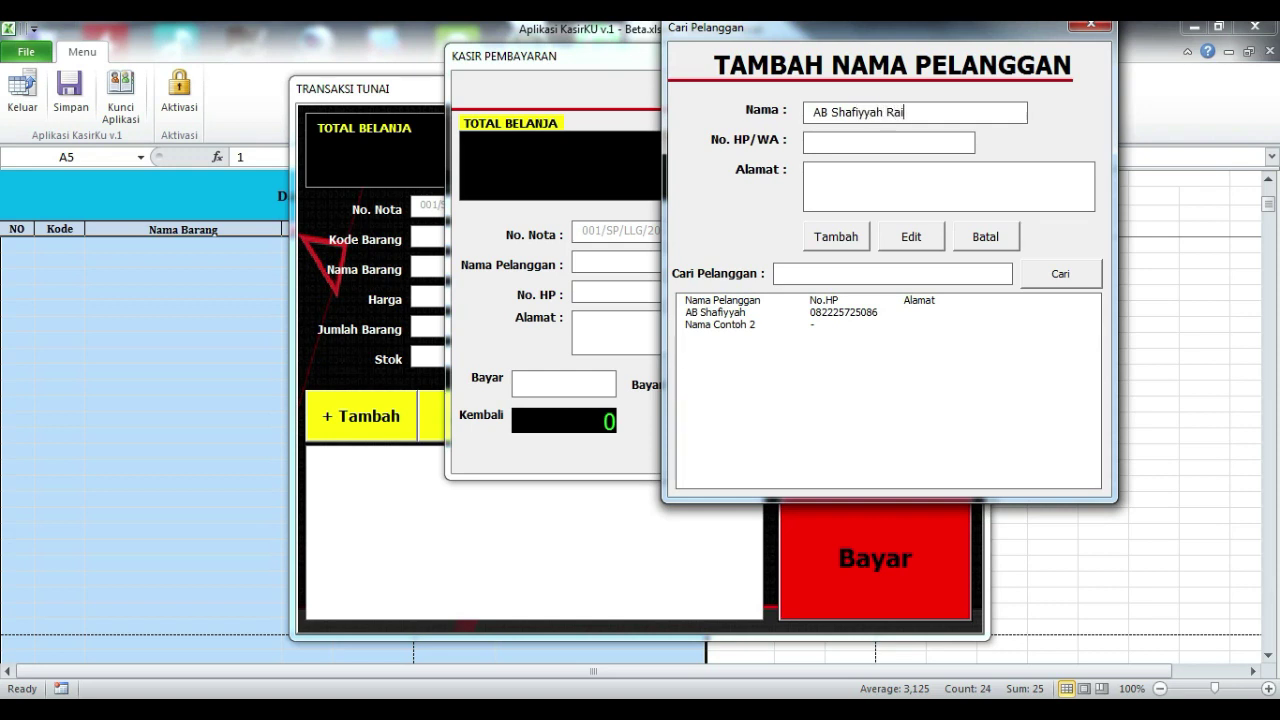
- Enter the customer's phone number and address, save them, and use them for this payment
left_click(860, 143)
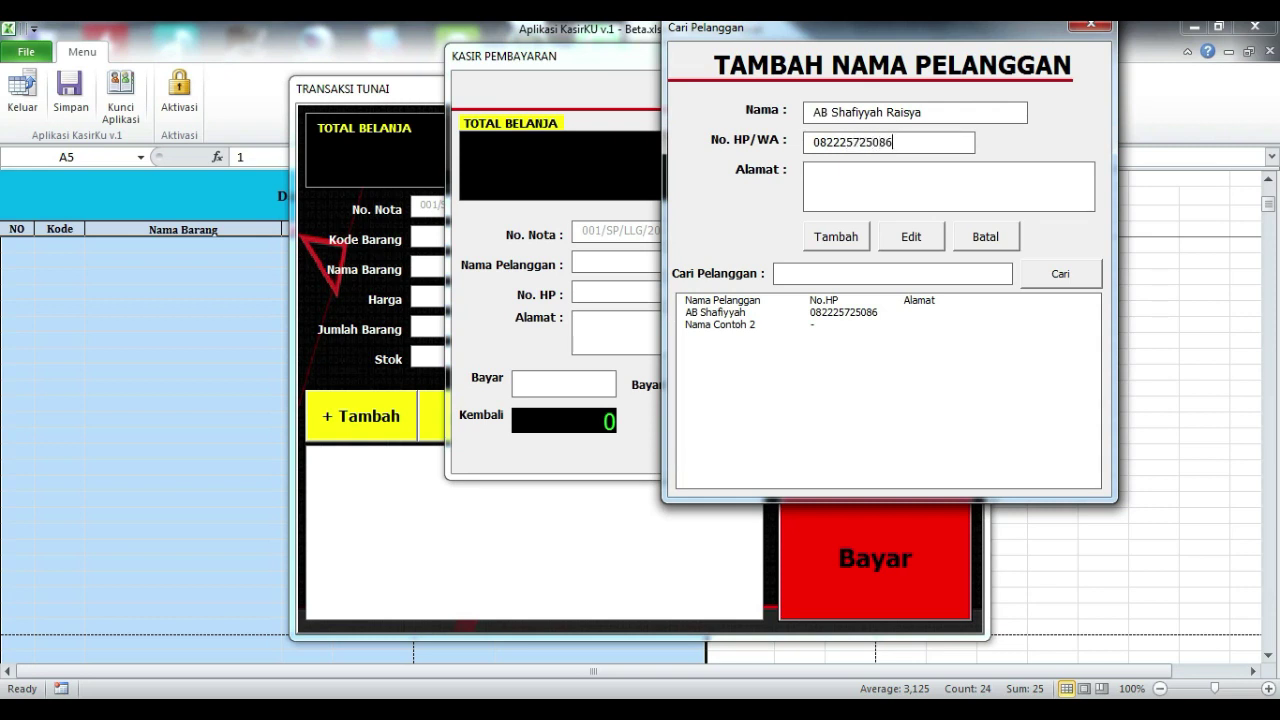
left_click(896, 178)
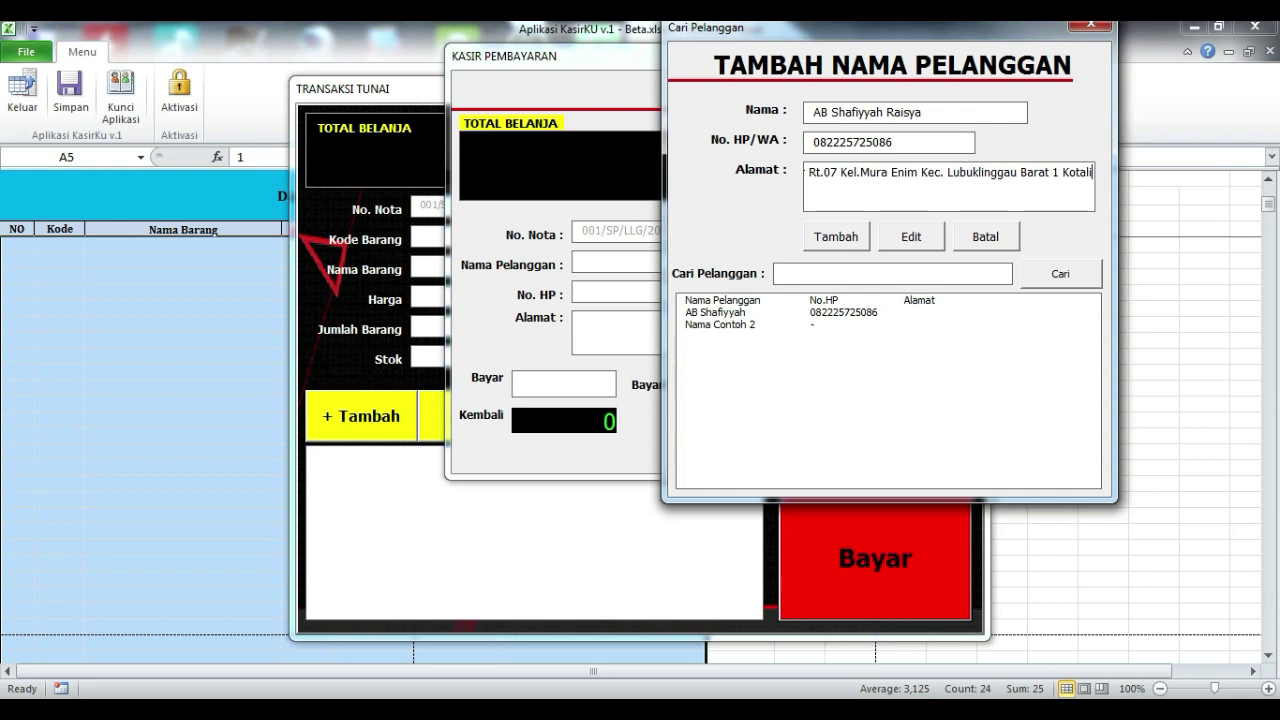
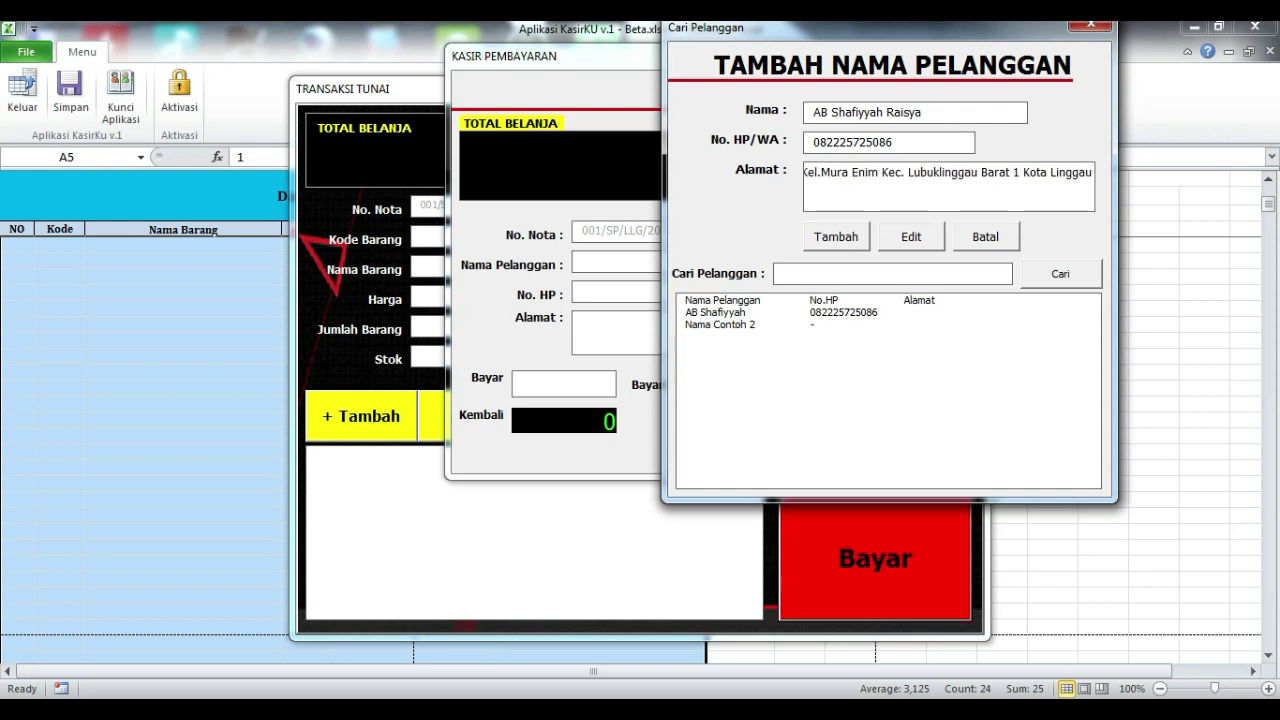
left_click(832, 240)
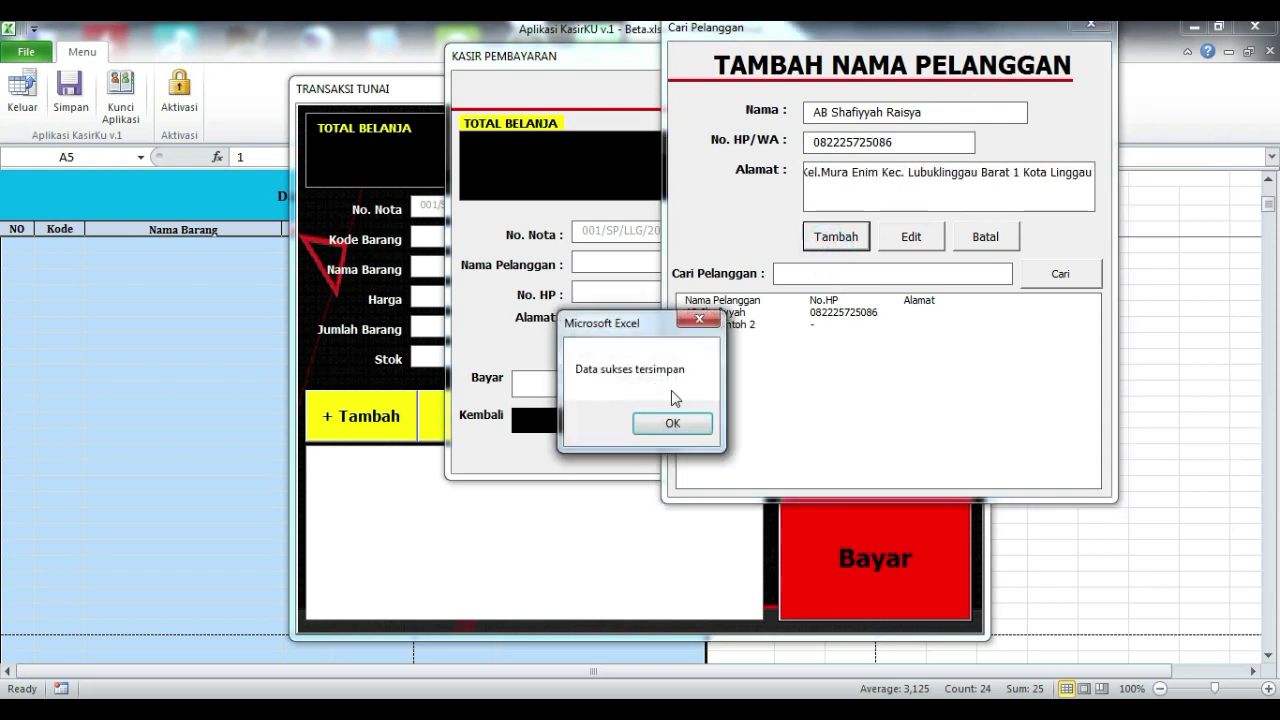
left_click(672, 424)
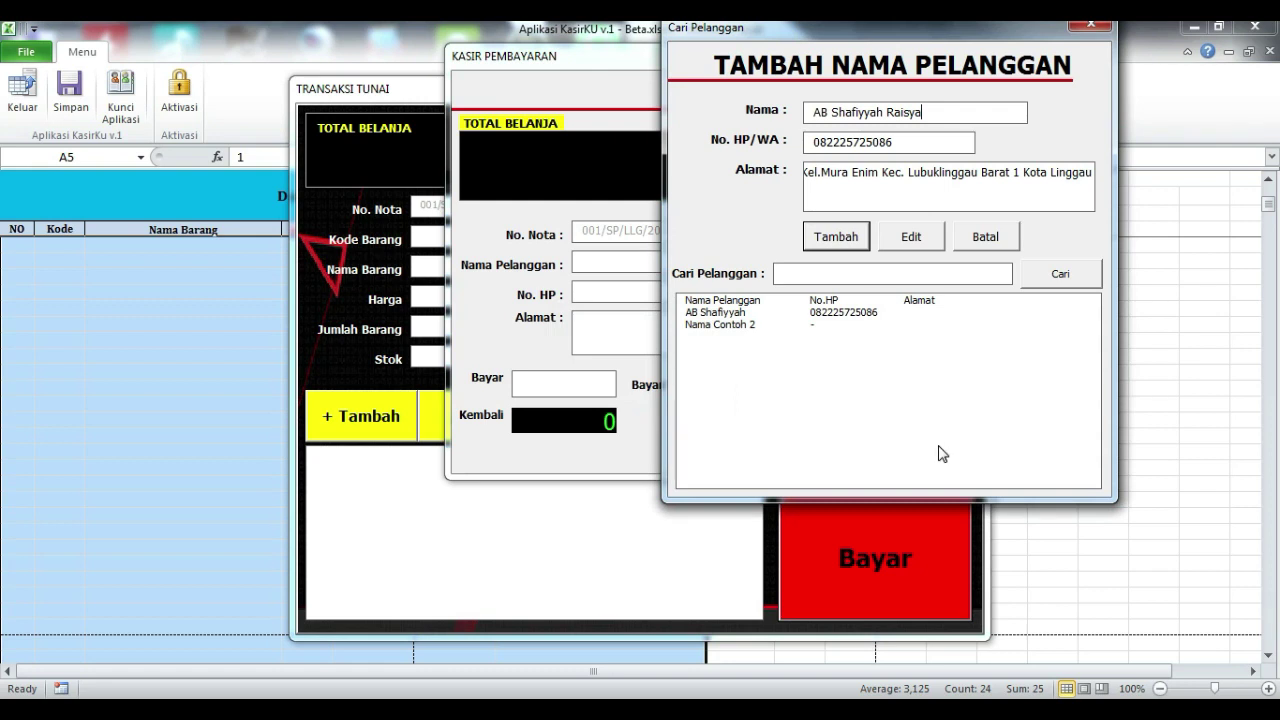
left_click_drag(849, 38, 940, 47)
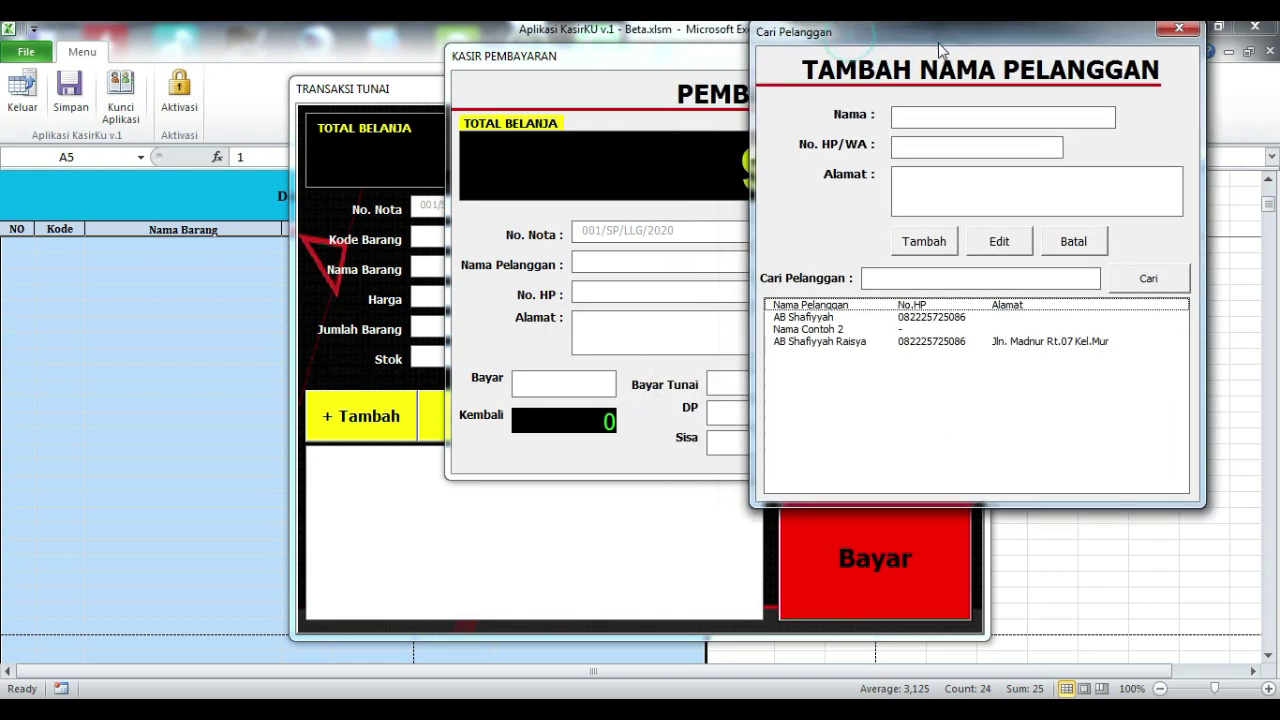
left_click(929, 343)
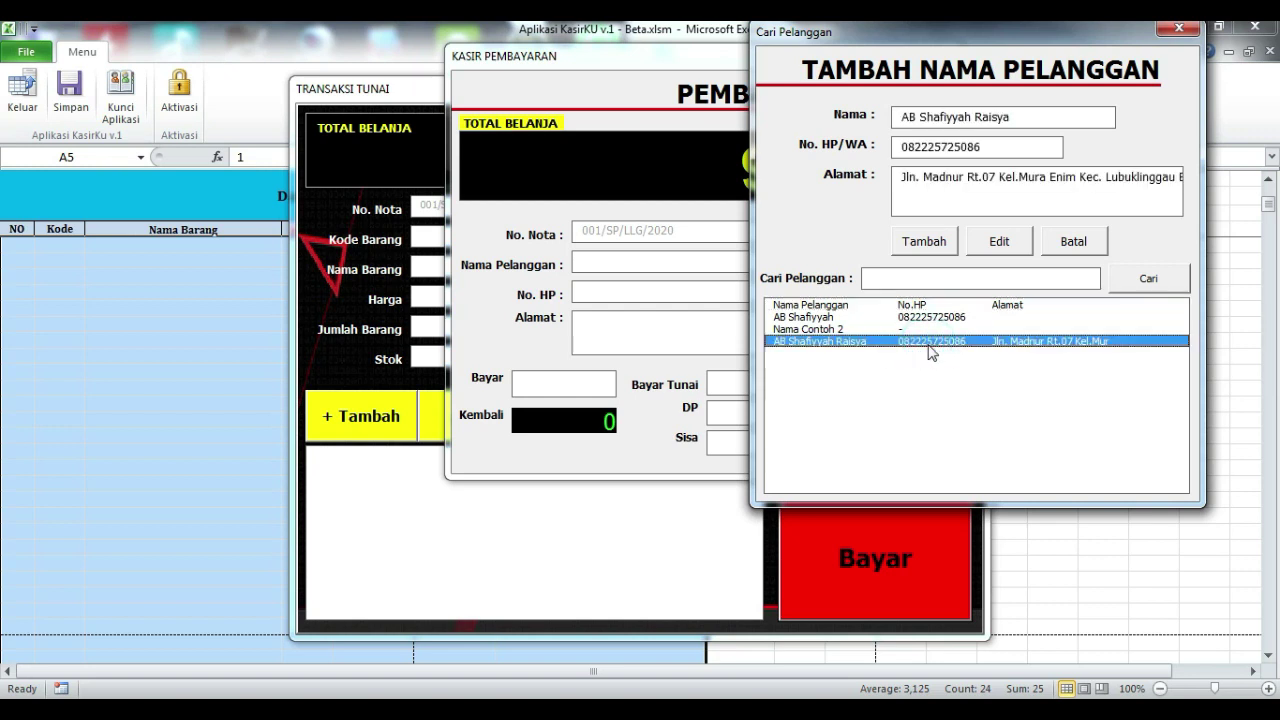
double_click(929, 343)
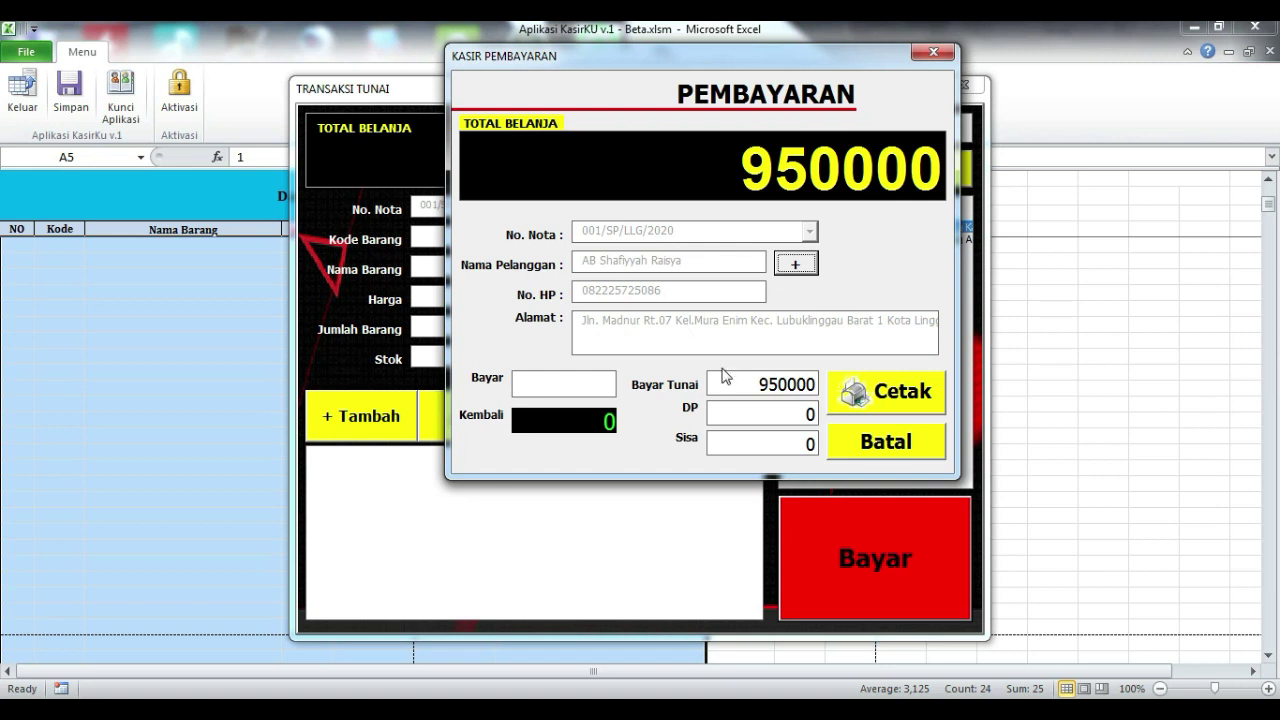
- Enter 1000000 paid with a 500000 DP, leaving 450000 owed, and print the receipt
left_click(583, 385)
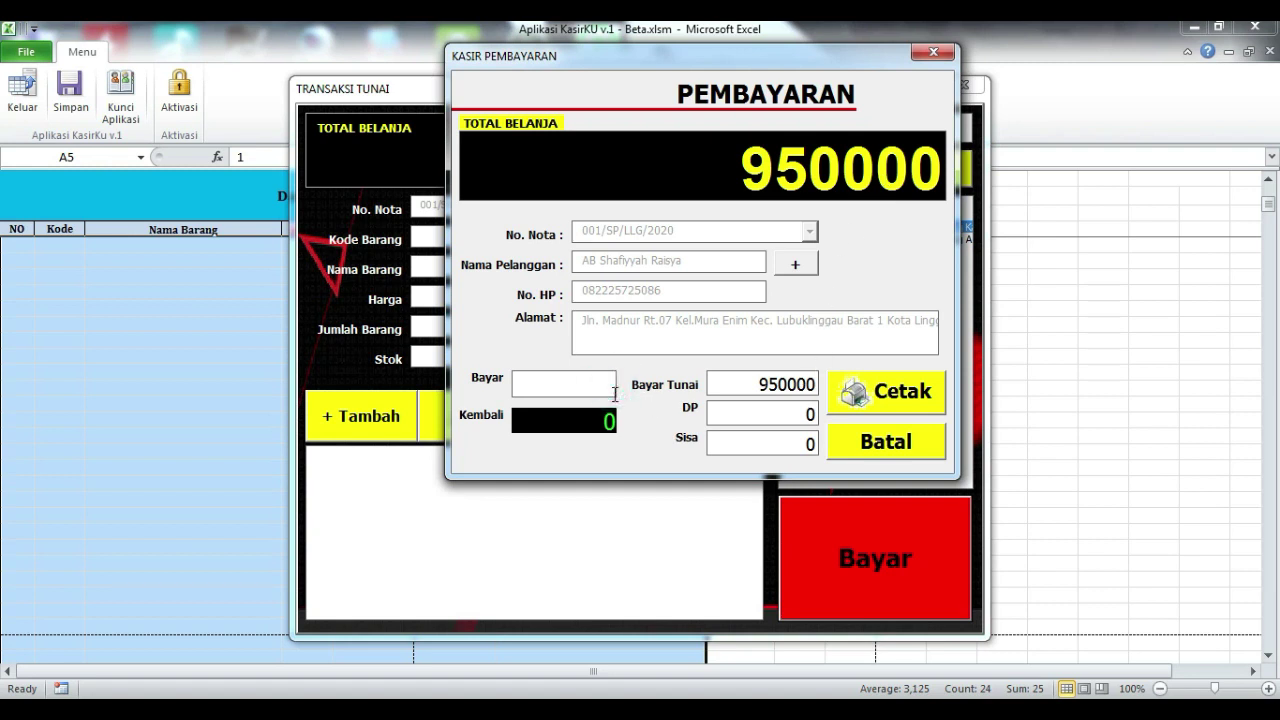
type("1000000")
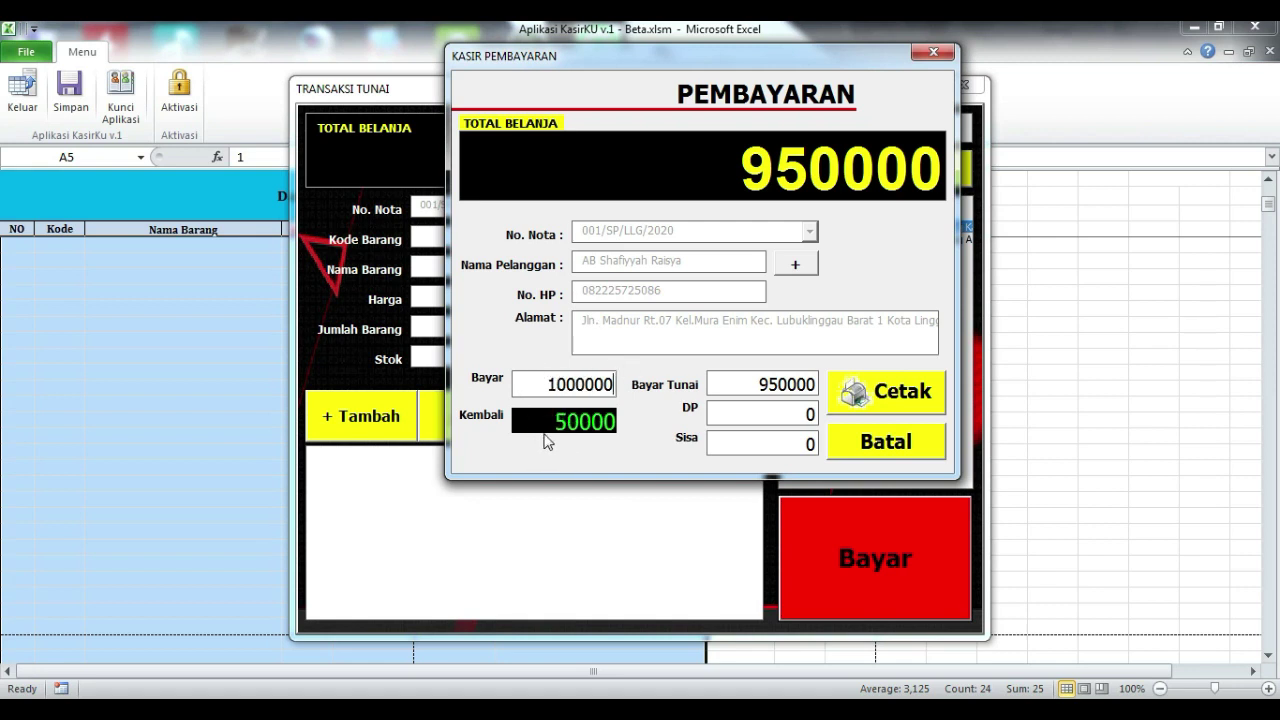
double_click(766, 414)
type("500000")
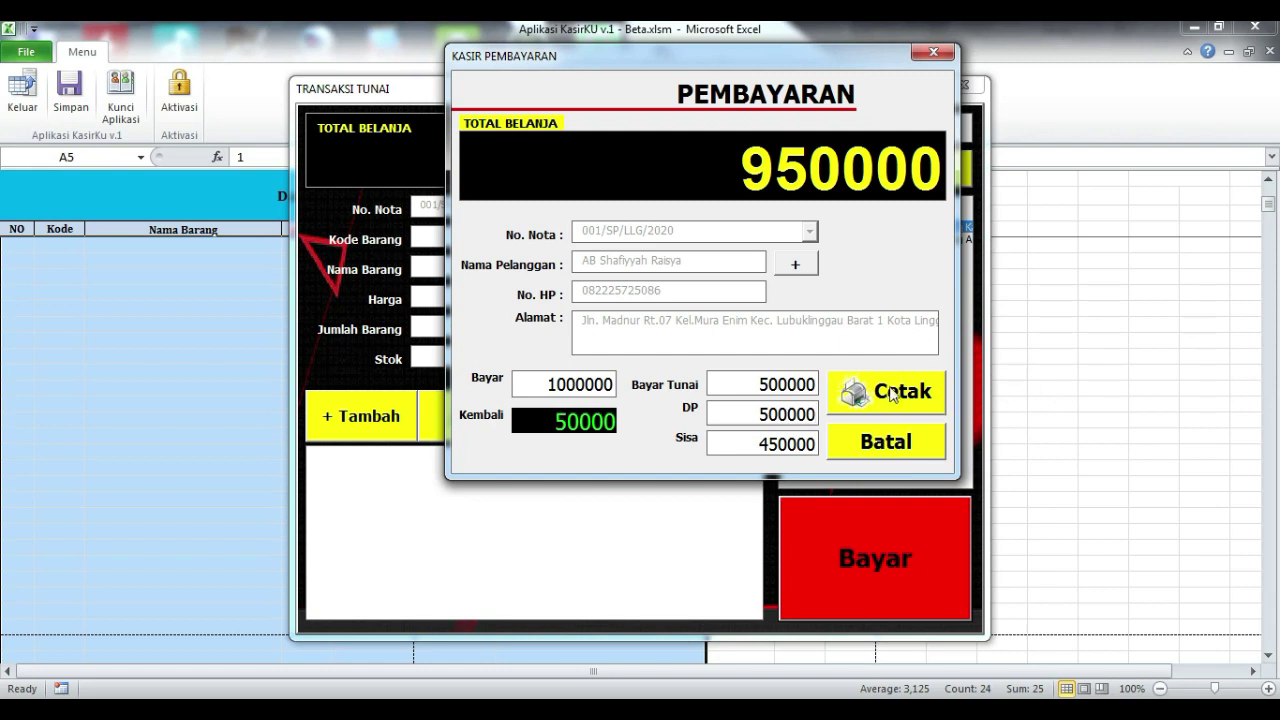
left_click(922, 392)
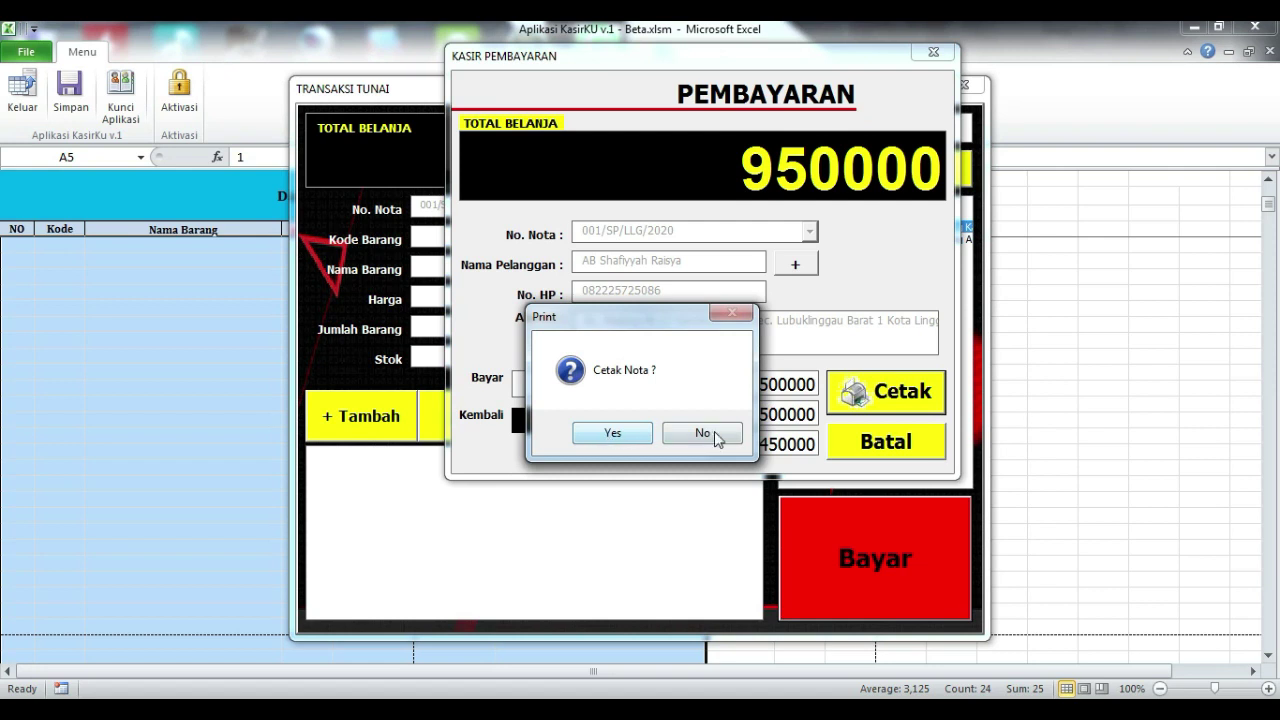
left_click(610, 433)
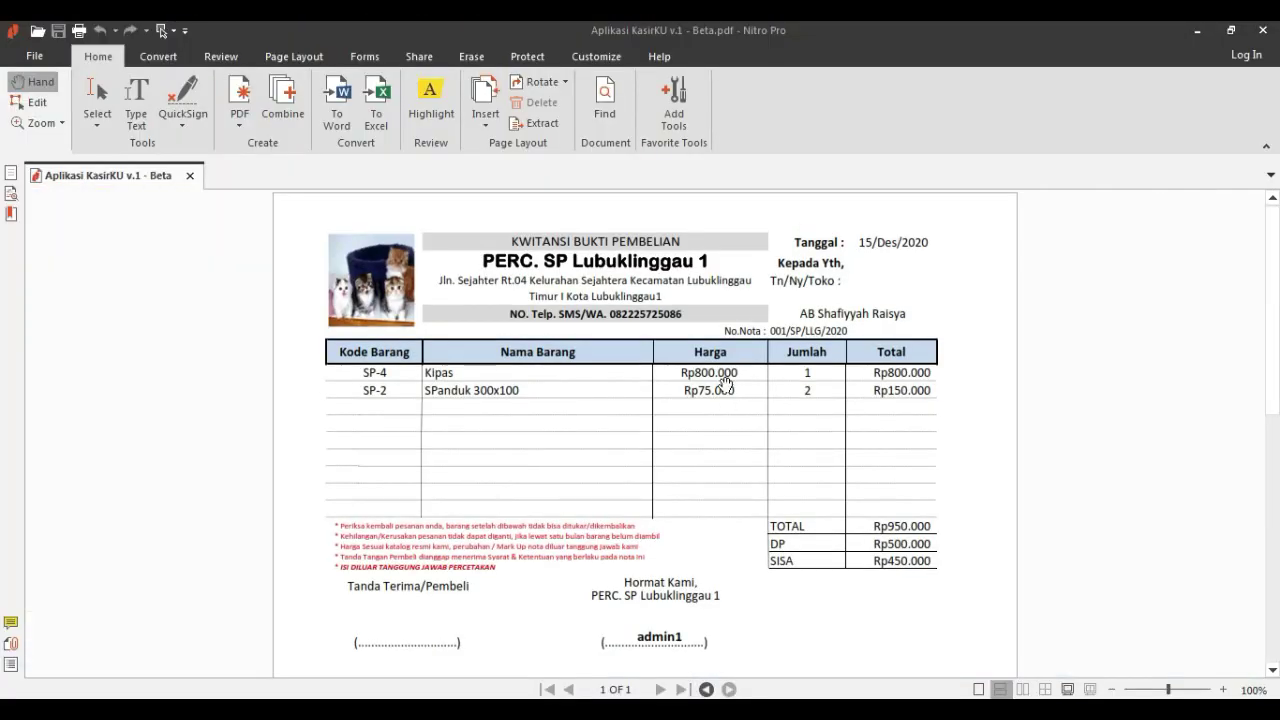
- Scroll through the receipt PDF for nota 001/SP/LLG/2020 and return to the page top
scroll(758, 407, "down", 3)
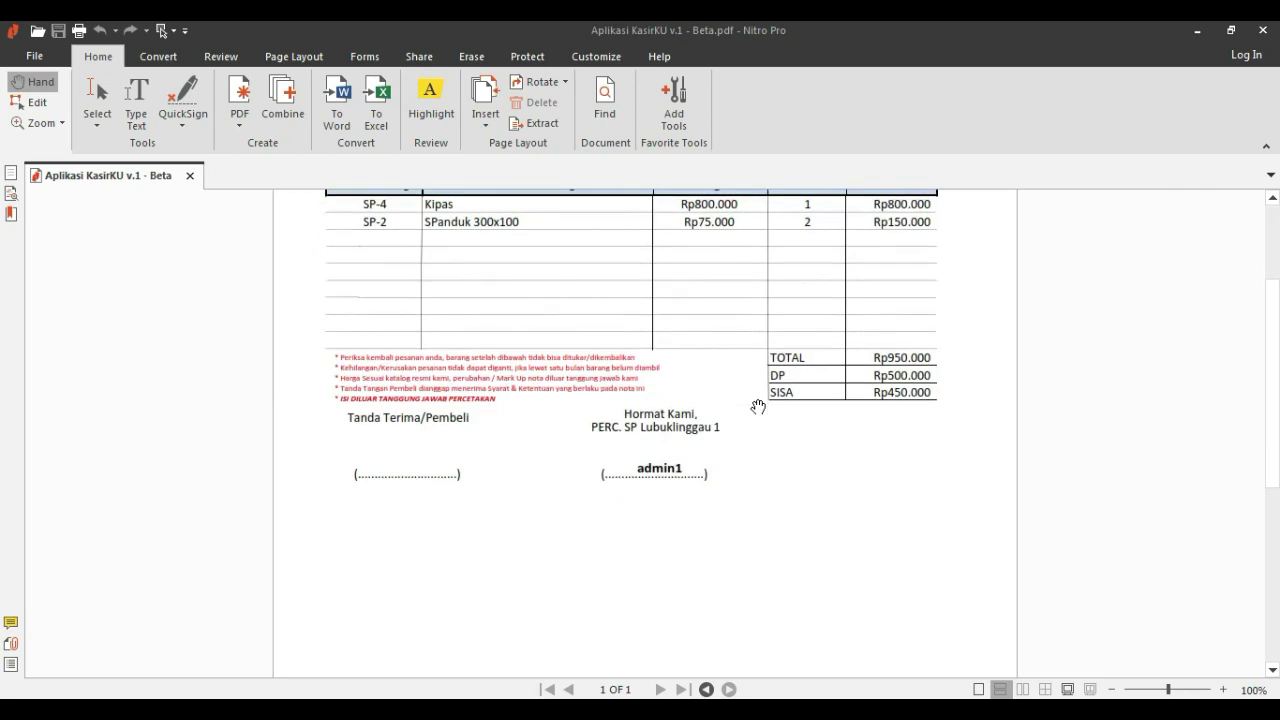
scroll(758, 407, "up", 2)
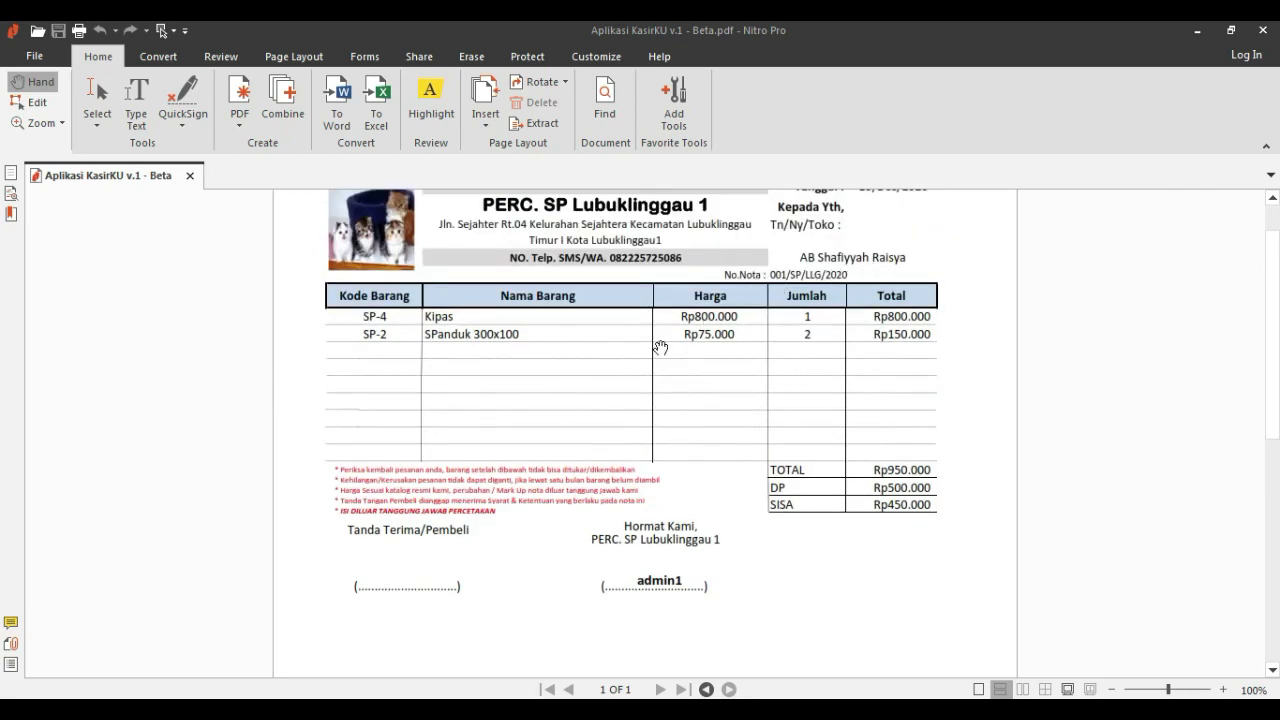
scroll(871, 296, "up", 1)
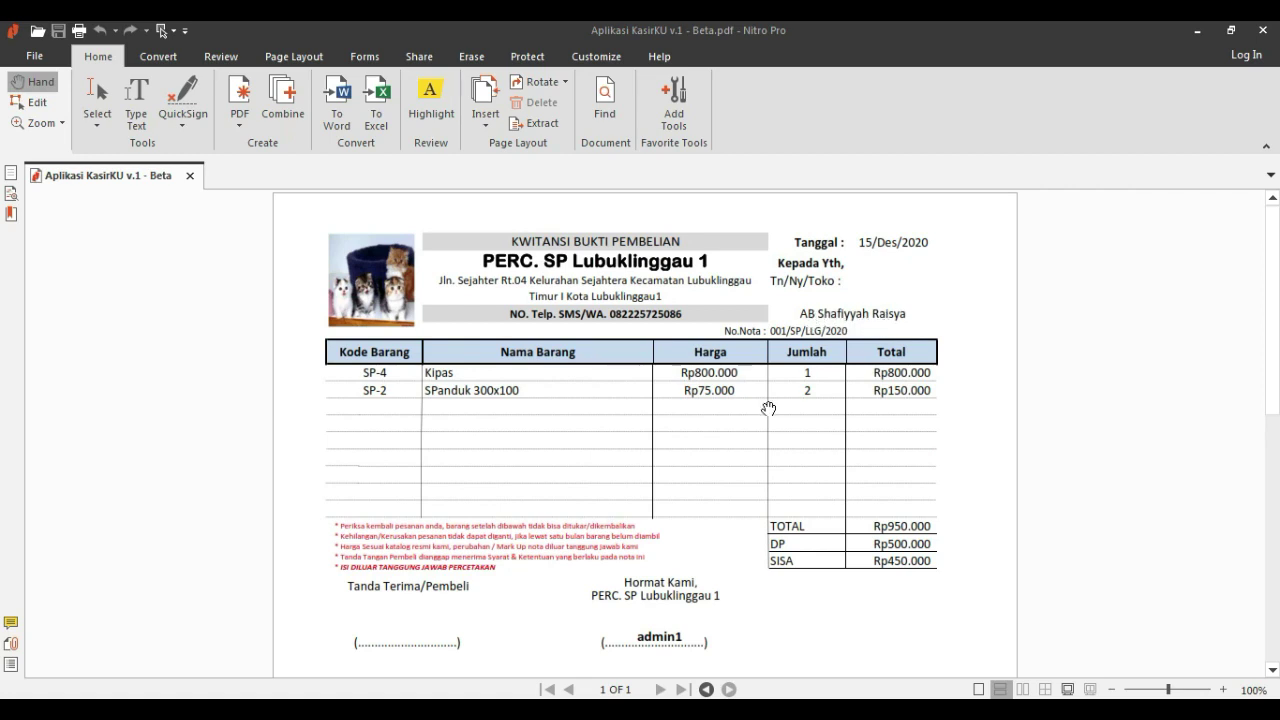
scroll(663, 437, "down", 2)
scroll(689, 437, "up", 2)
scroll(660, 569, "down", 3)
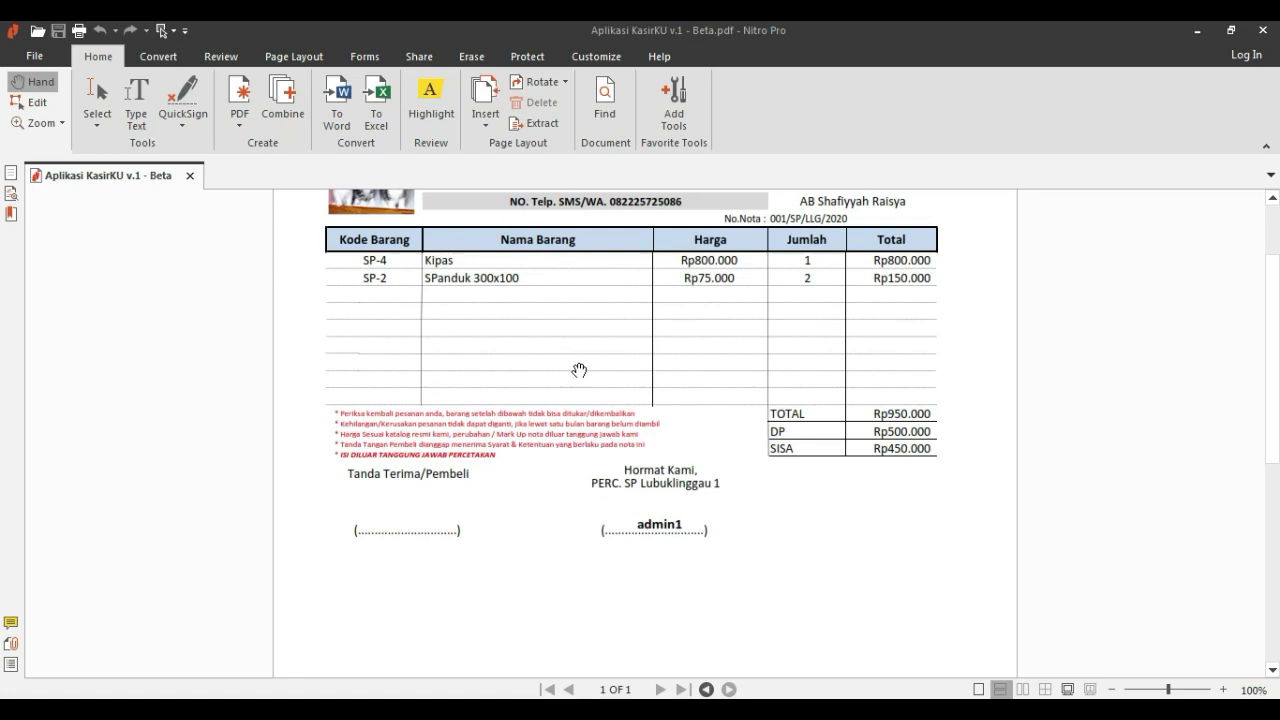
scroll(578, 370, "up", 3)
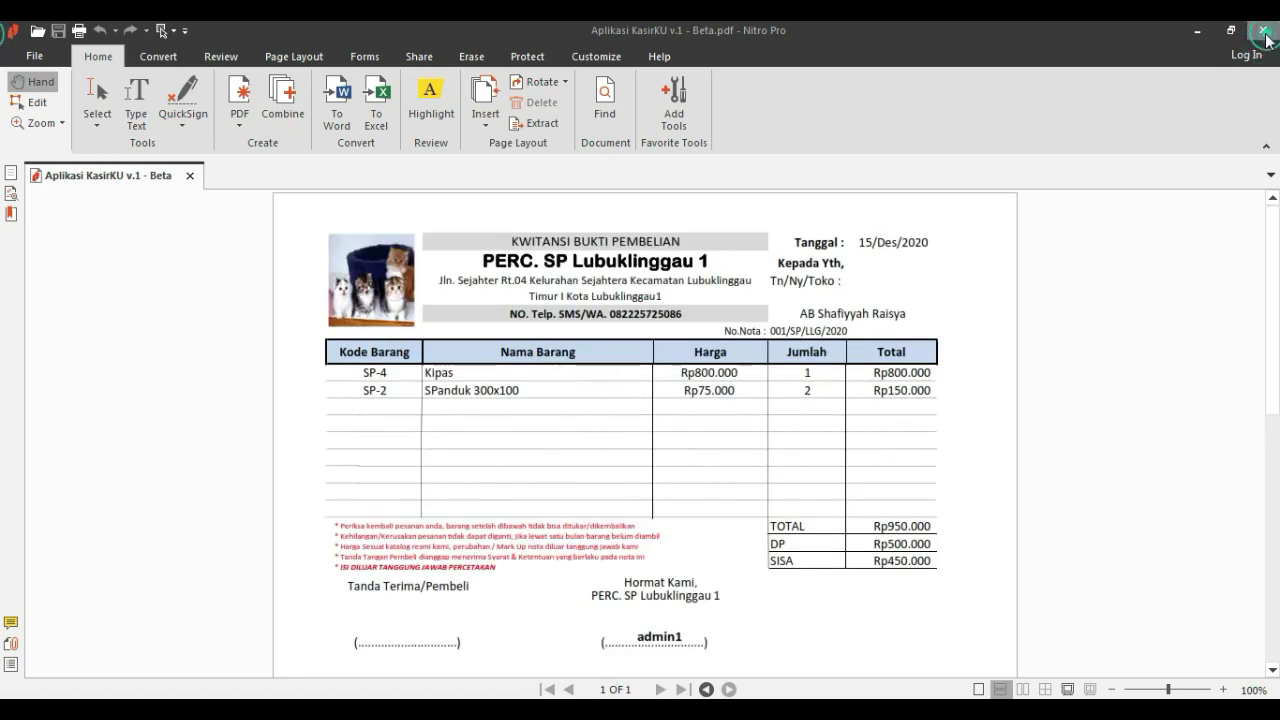
- Close the receipt PDF and the TRANSAKSI TUNAI form, then open the Transaksi Pelunasan settlement form
left_click(1262, 30)
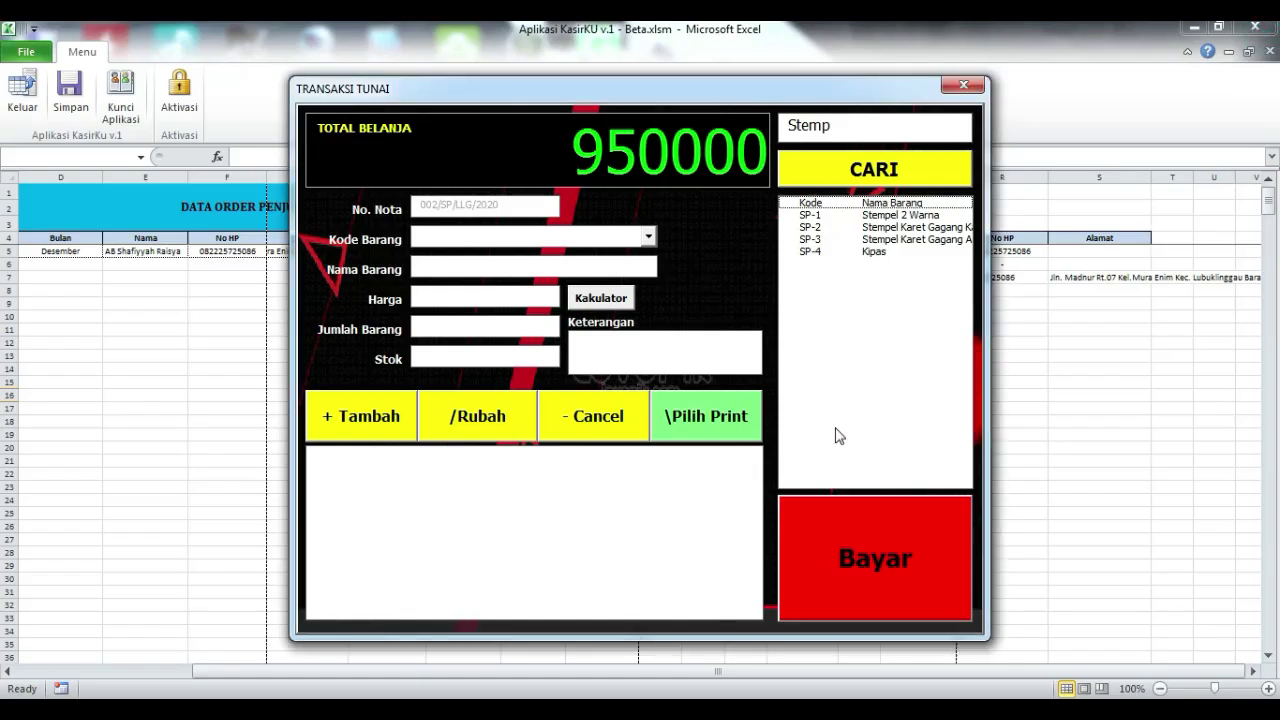
left_click(963, 86)
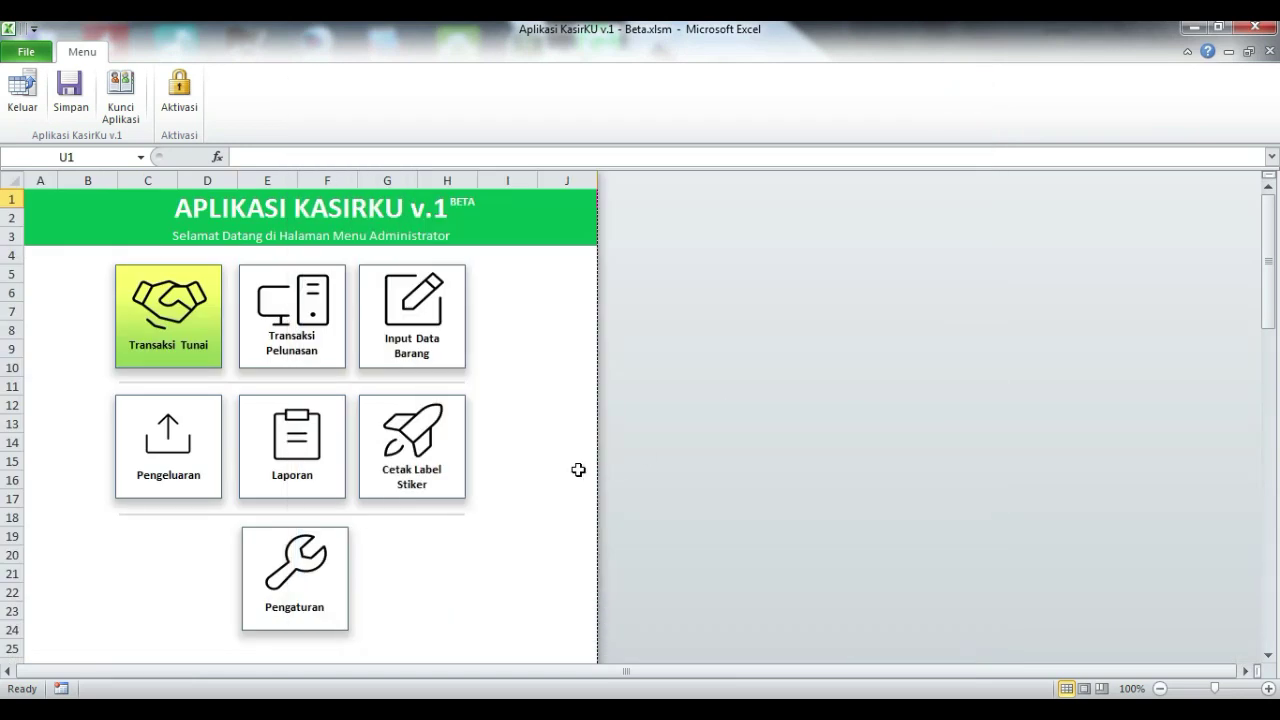
left_click(329, 305)
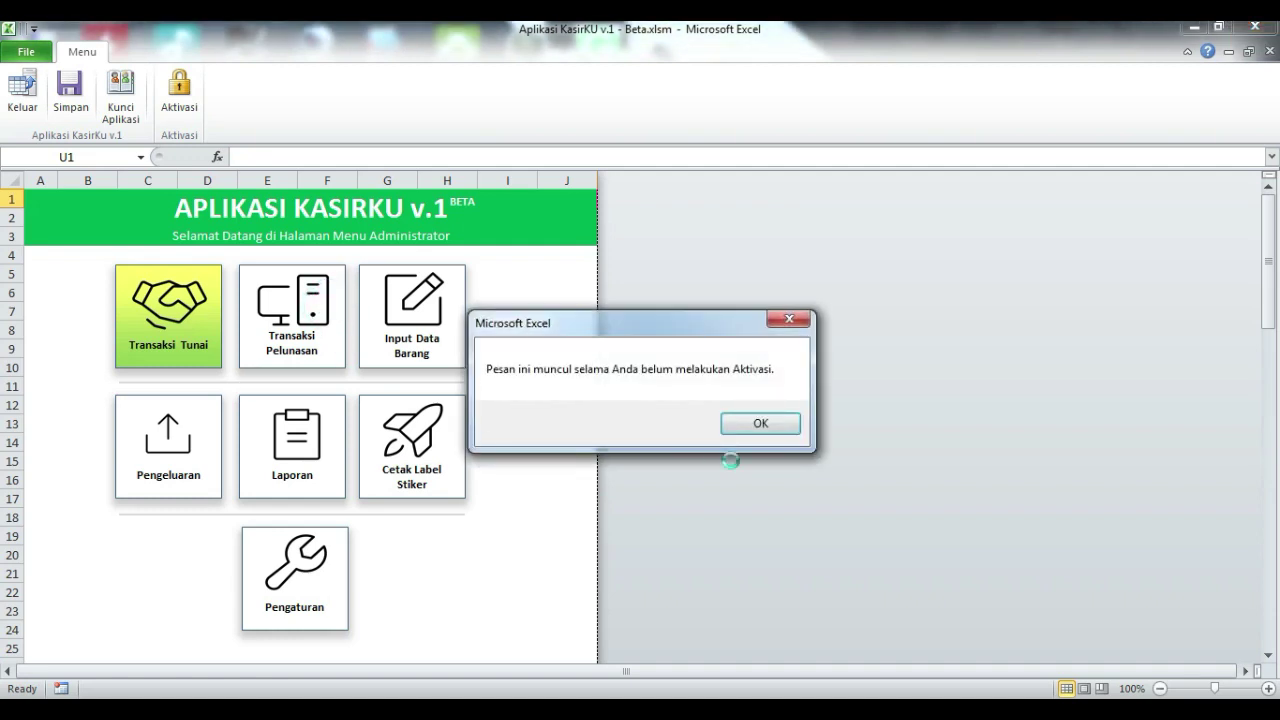
left_click(760, 424)
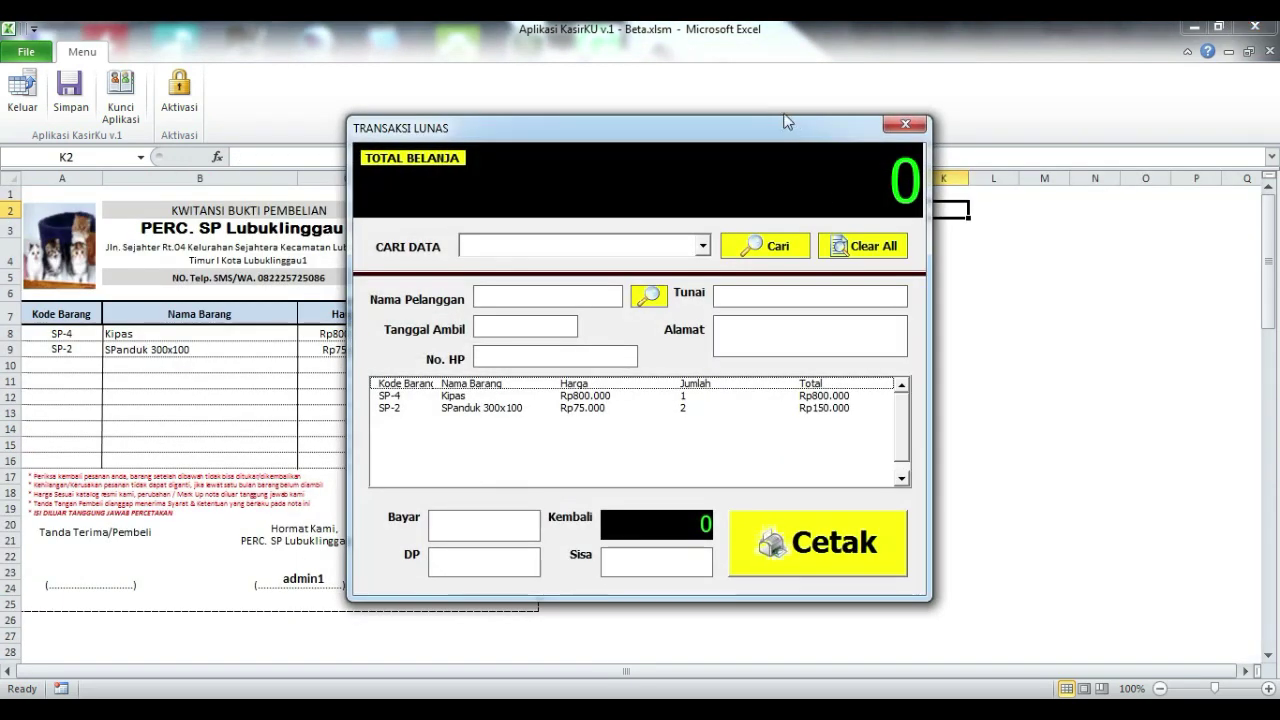
- Load nota 001/SP/LLG/2020 into the settlement form from the Cari Pelanggan search list
left_click_drag(717, 116, 632, 70)
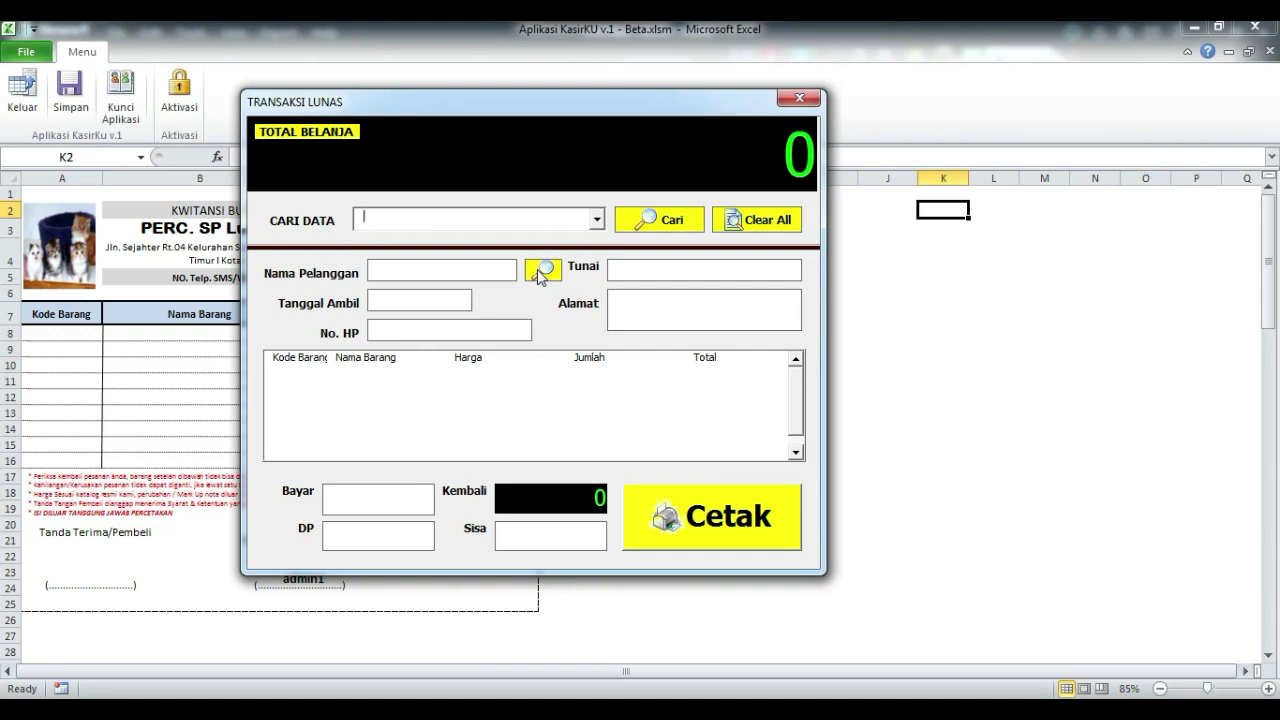
left_click(541, 272)
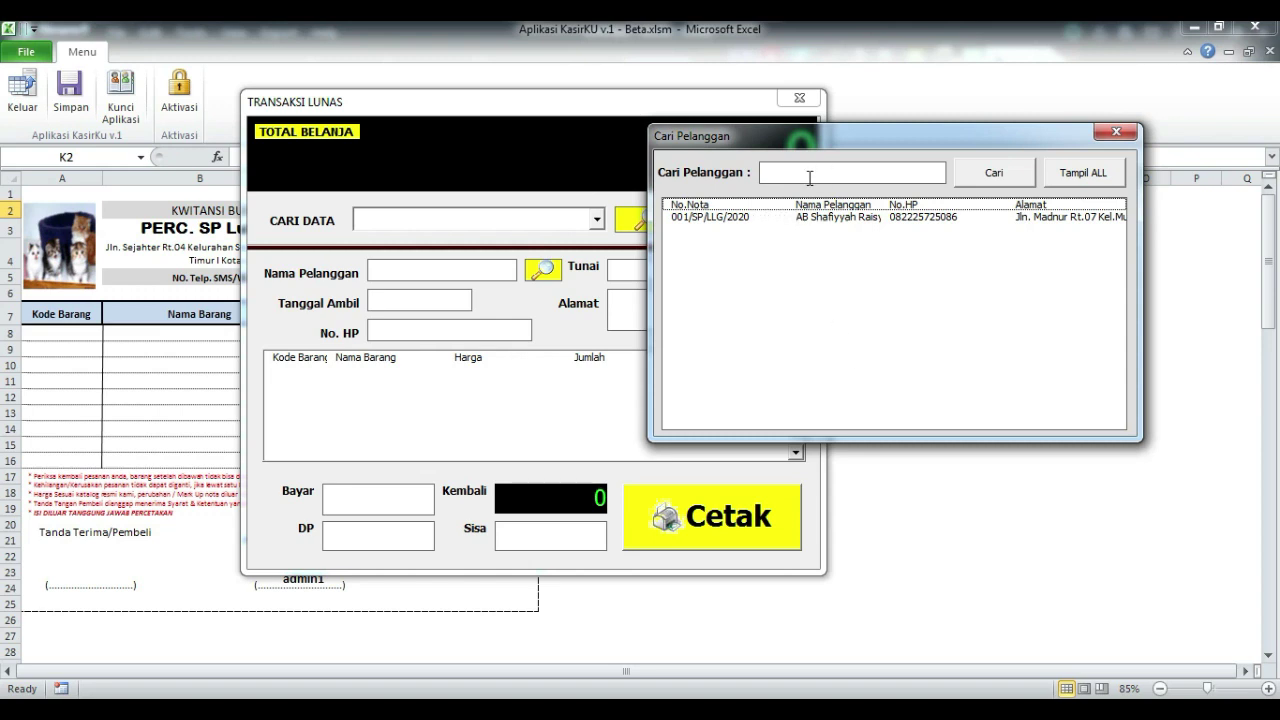
left_click(843, 222)
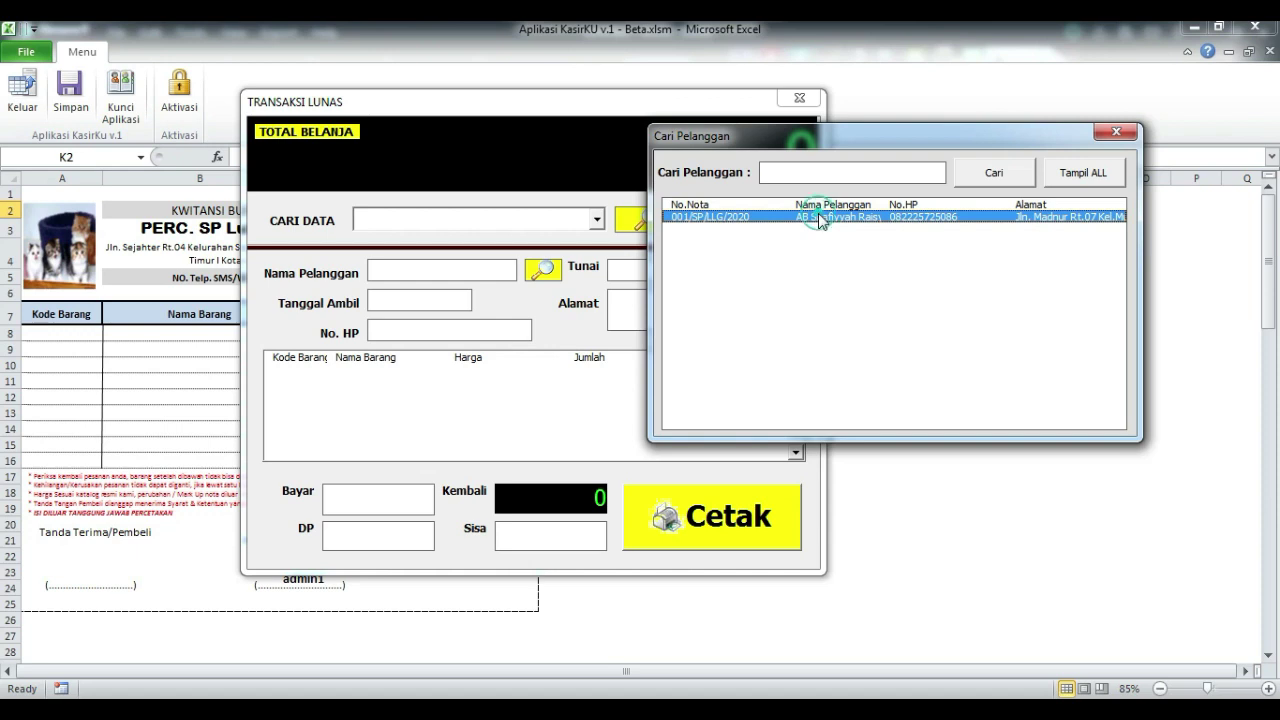
double_click(818, 215)
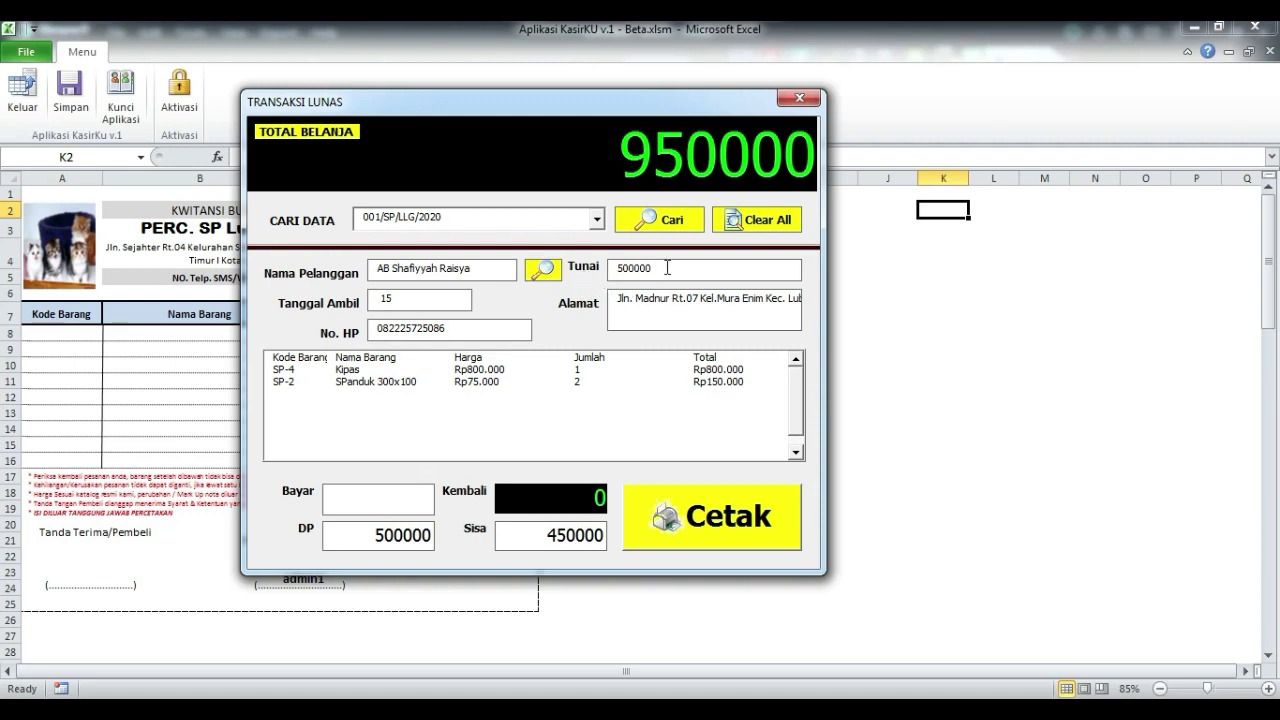
- Set both DP and Sisa to 0 on the settlement form
left_click(332, 538)
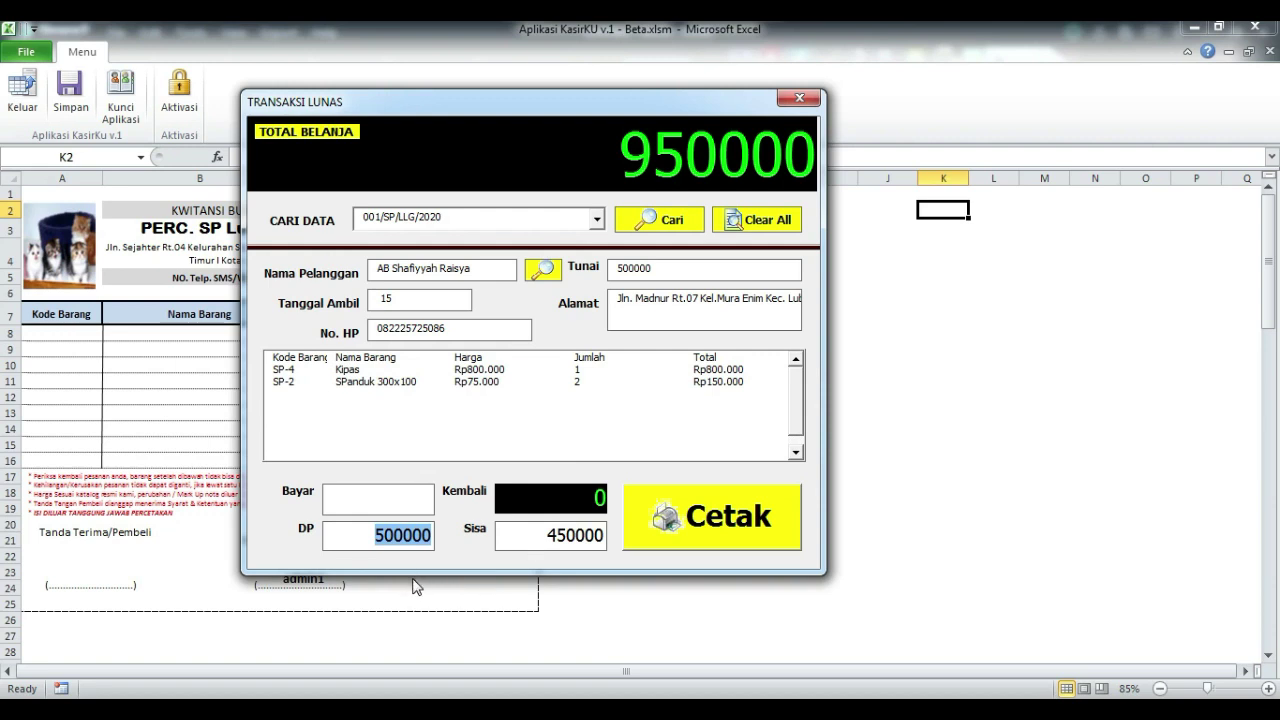
left_click(658, 270)
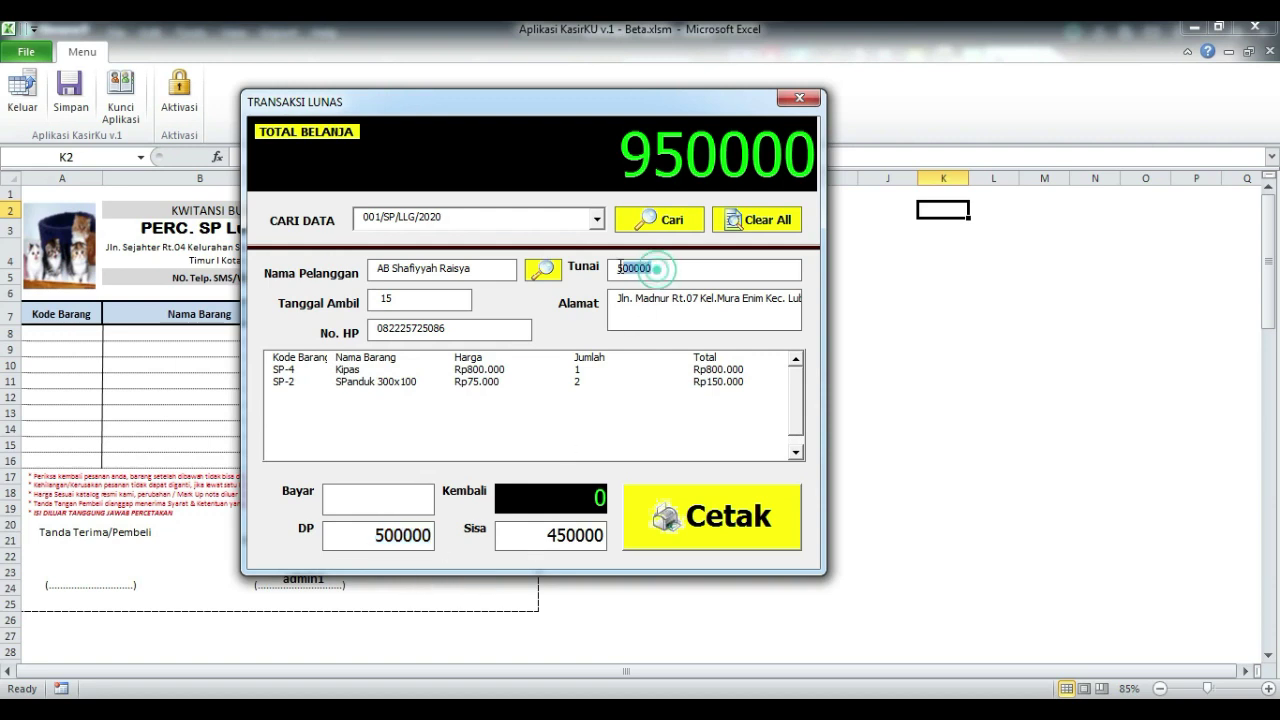
left_click(352, 540)
type("0")
left_click(508, 545)
type("0")
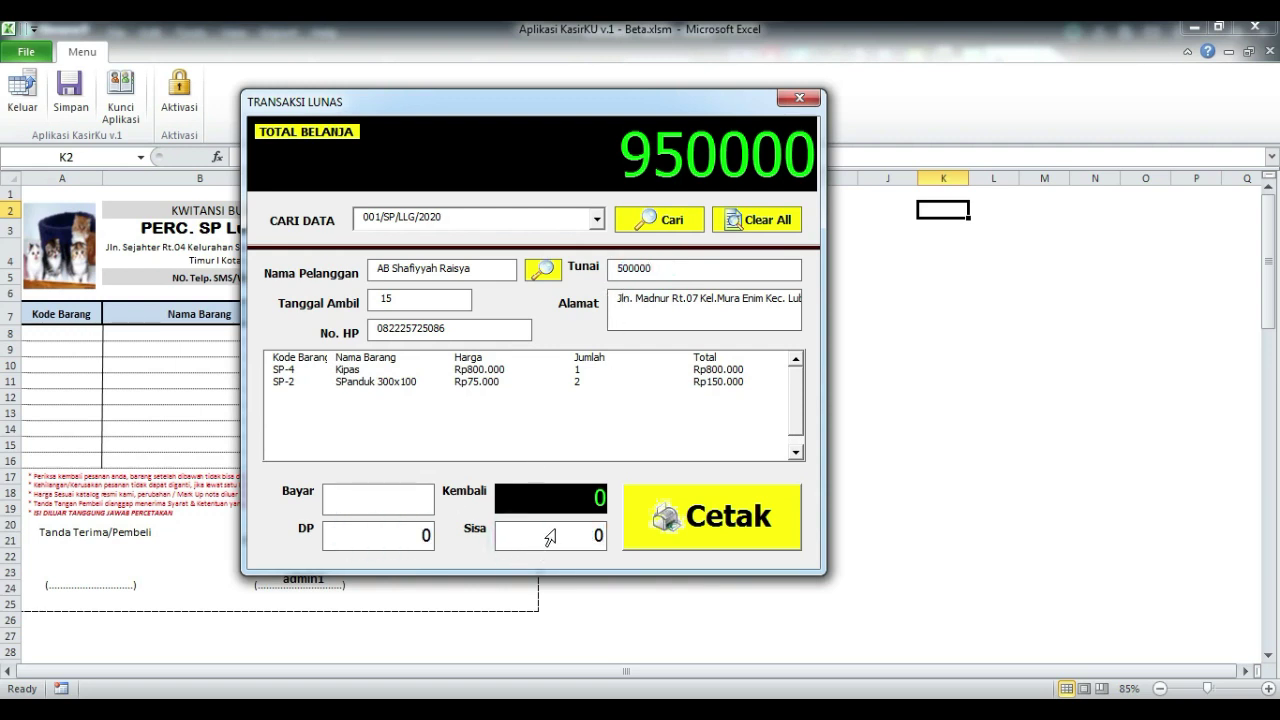
- Press Cetak, decline printing the settlement receipt, and close the TRANSAKSI LUNAS form
left_click(775, 512)
left_click_drag(670, 322, 770, 303)
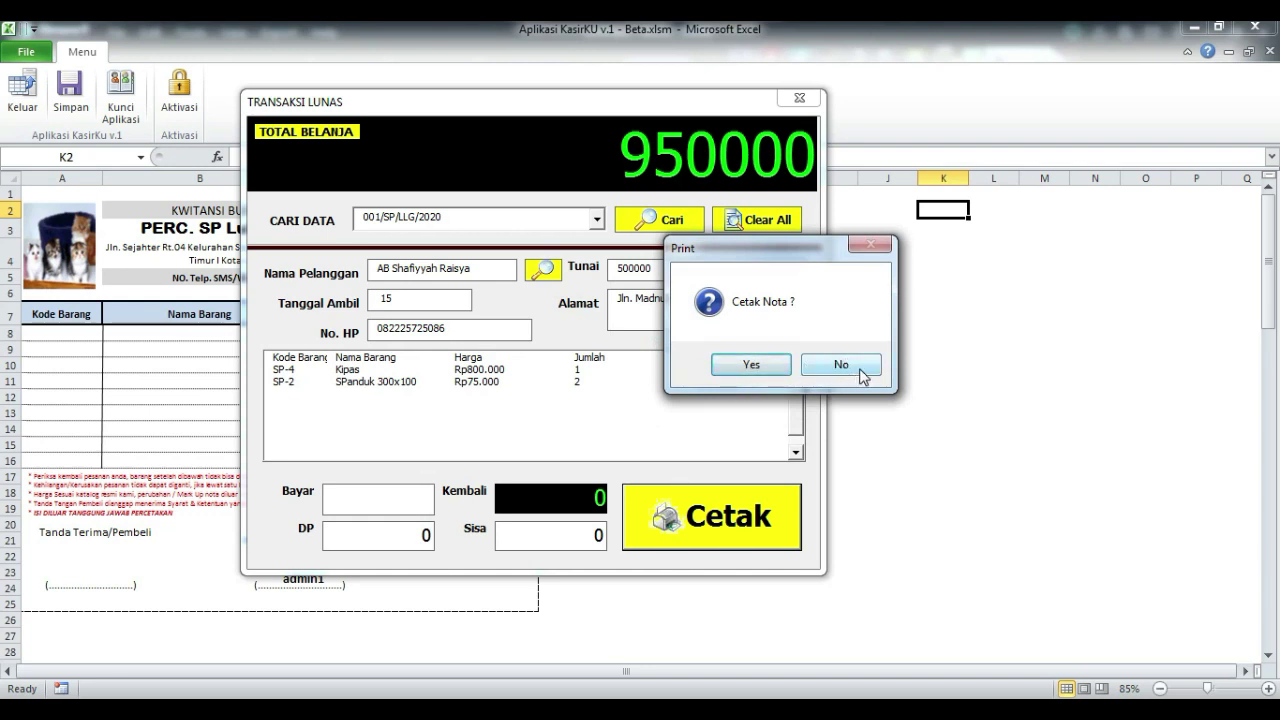
left_click(860, 370)
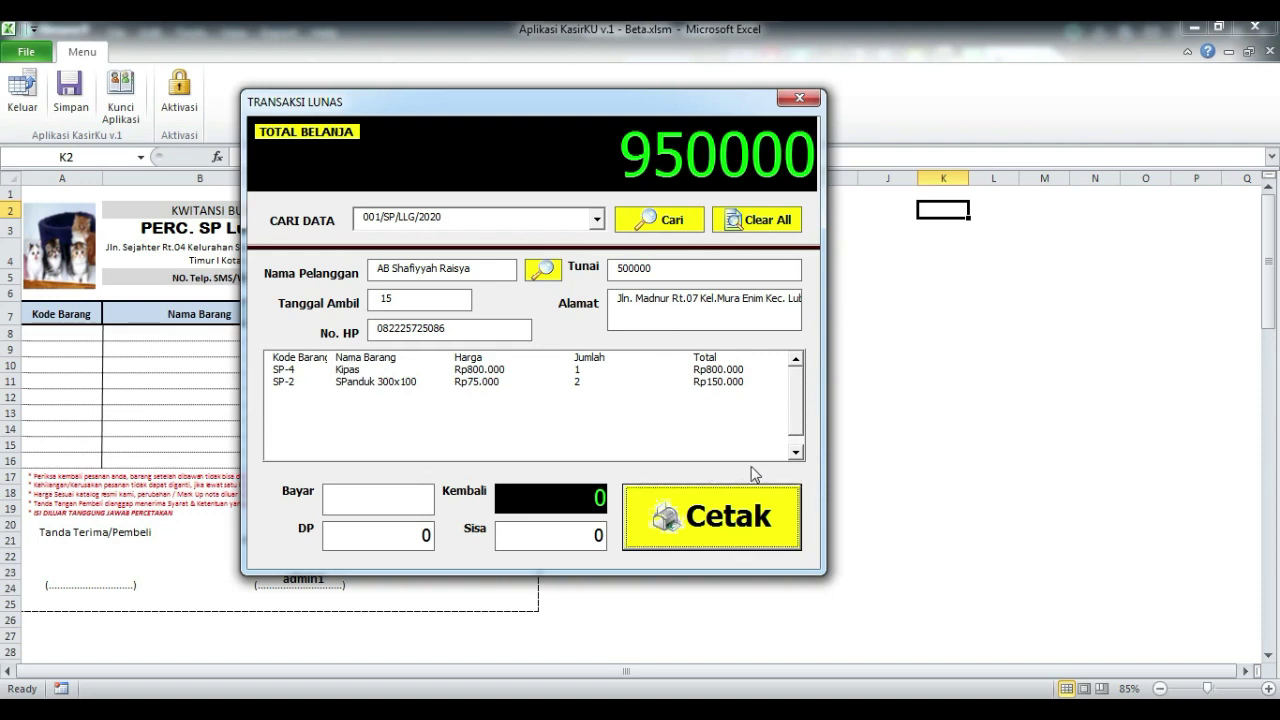
left_click(801, 99)
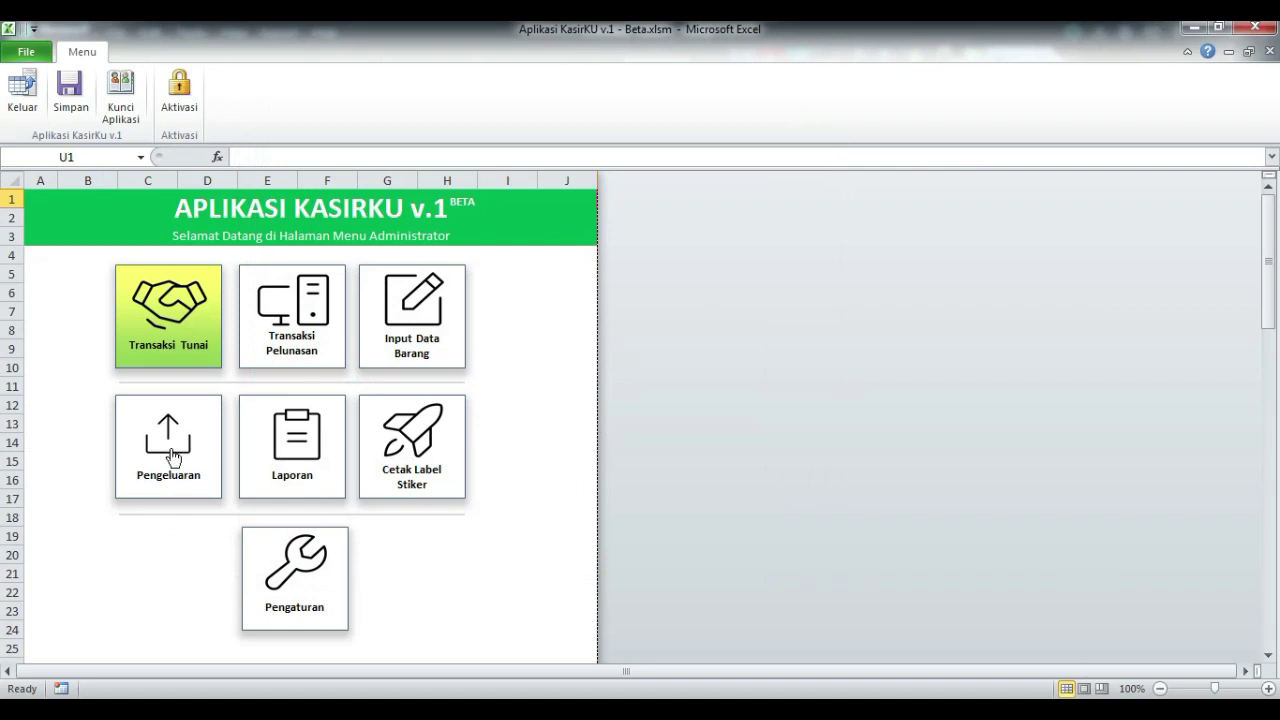
- Open the Pengeluaran expense form, dismissing the activation and empty-database notices
left_click(178, 460)
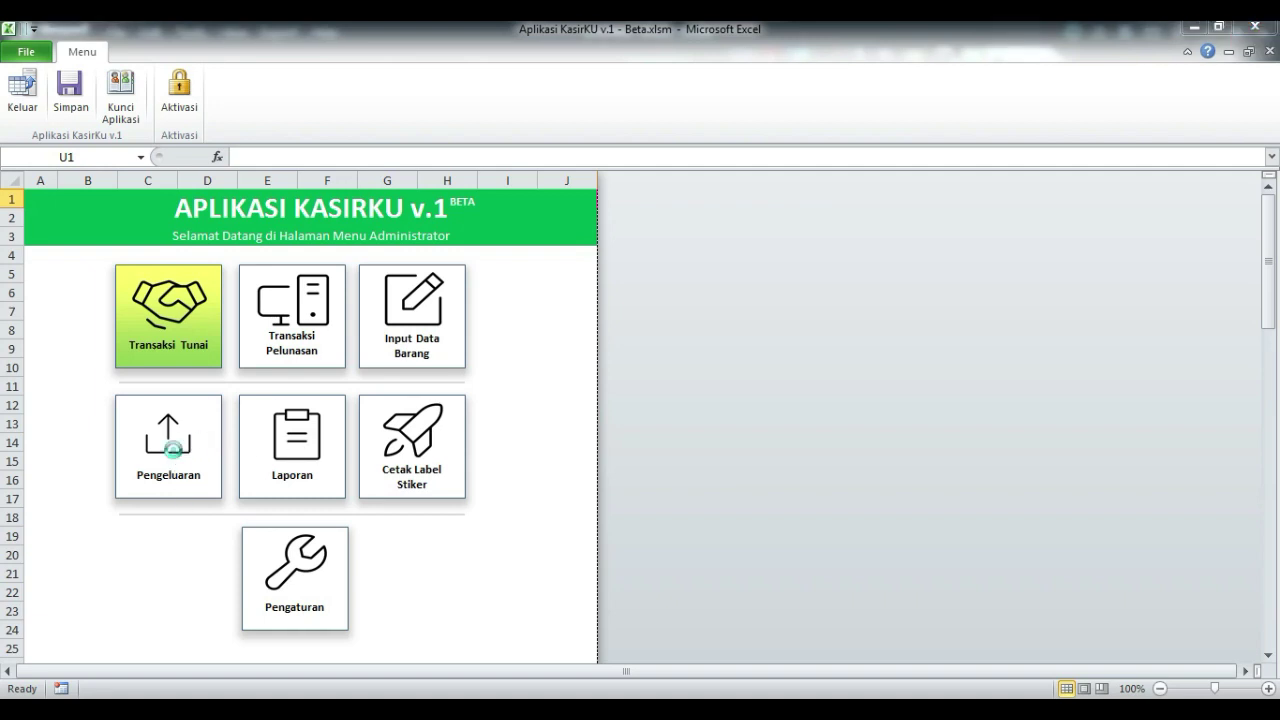
left_click_drag(645, 330, 749, 244)
left_click(852, 338)
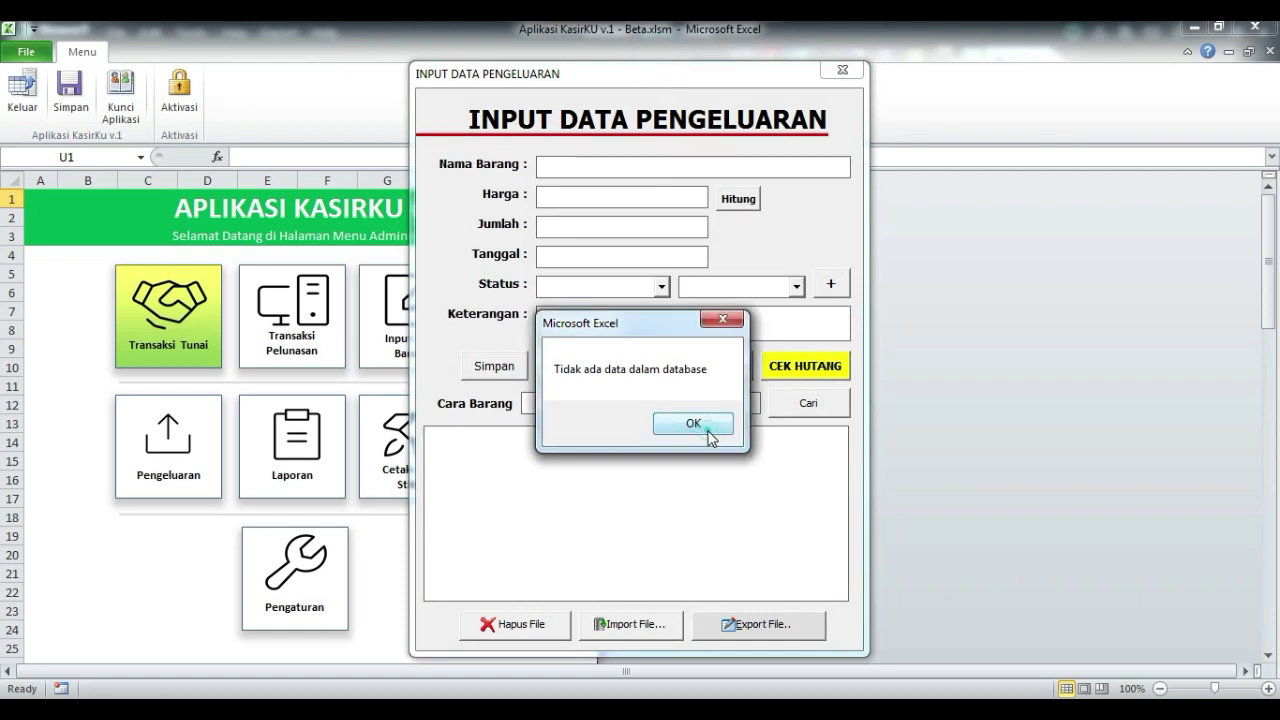
left_click(692, 423)
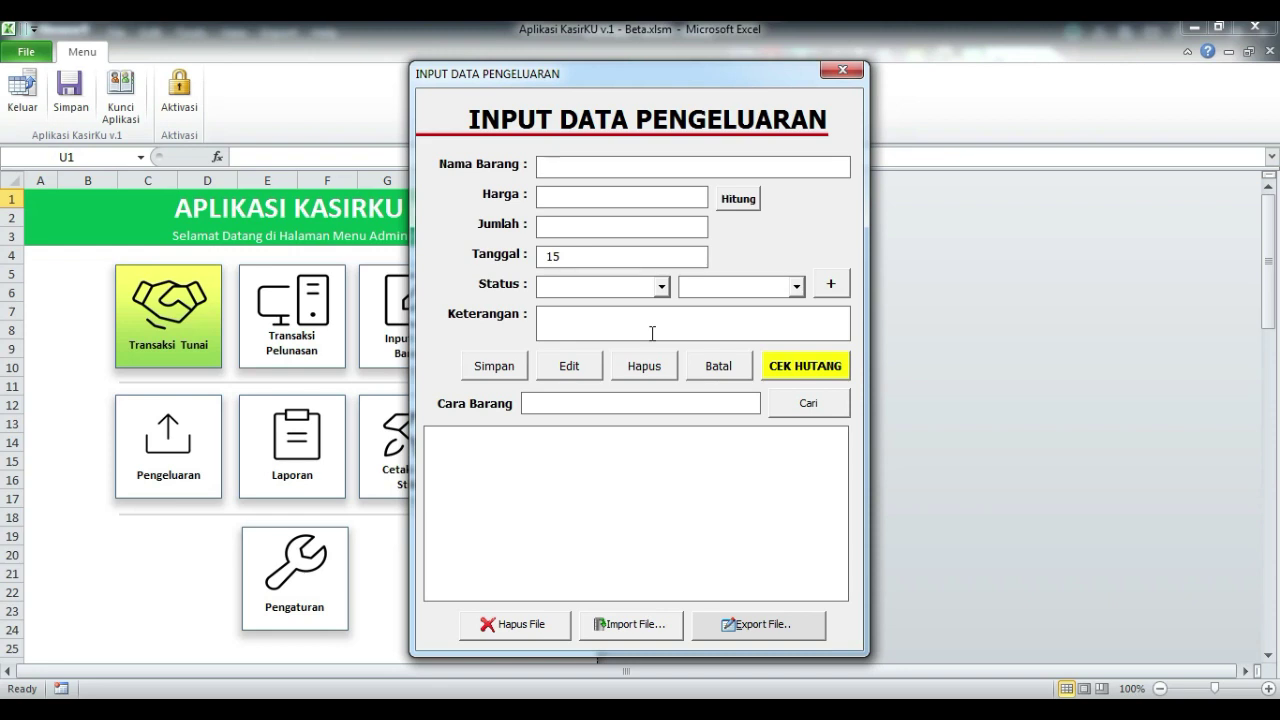
- Enter expense Kartas A4 at price 35000, quantity 1, with status BB
type("Kartas A4")
left_click(579, 191)
type("35000")
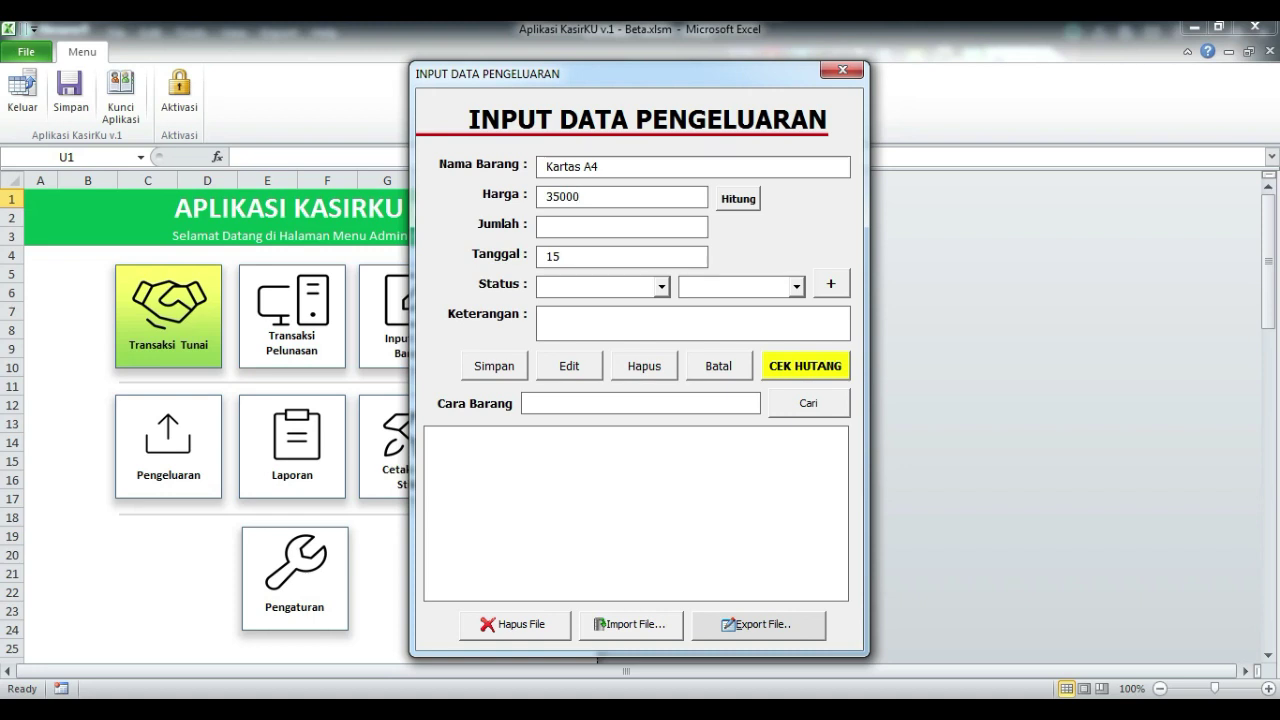
left_click(580, 228)
left_click(661, 287)
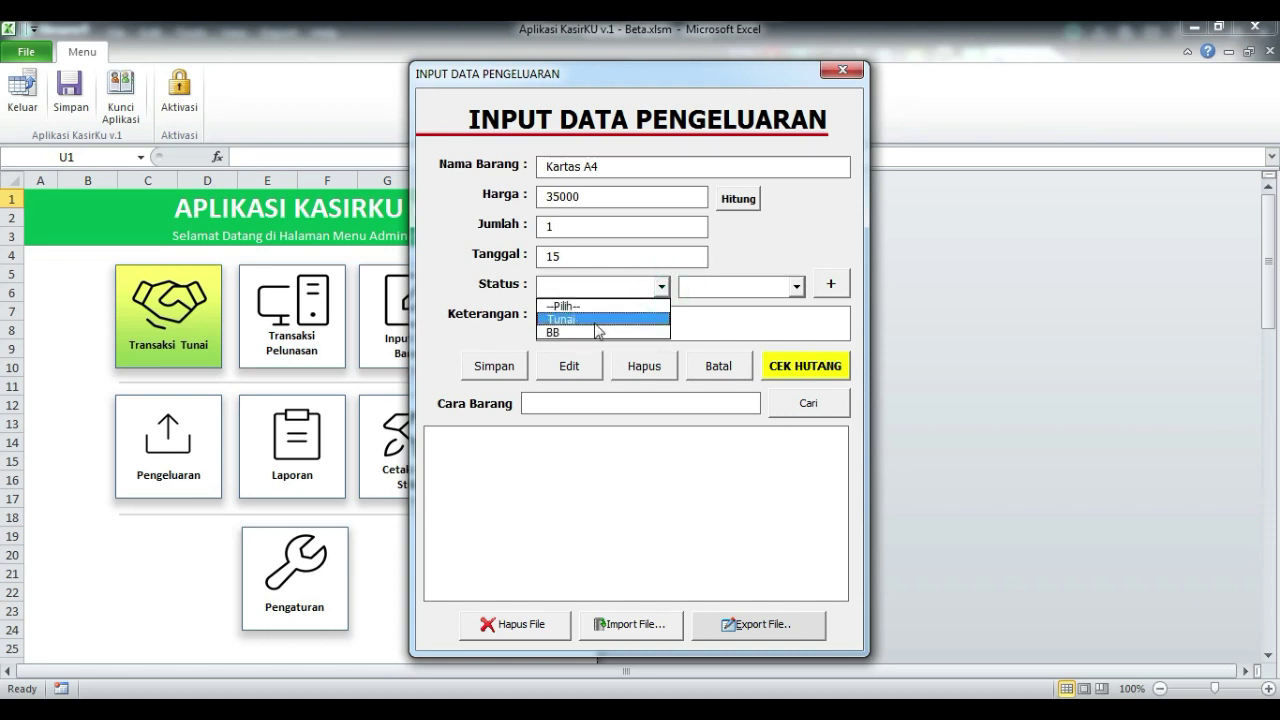
left_click(595, 333)
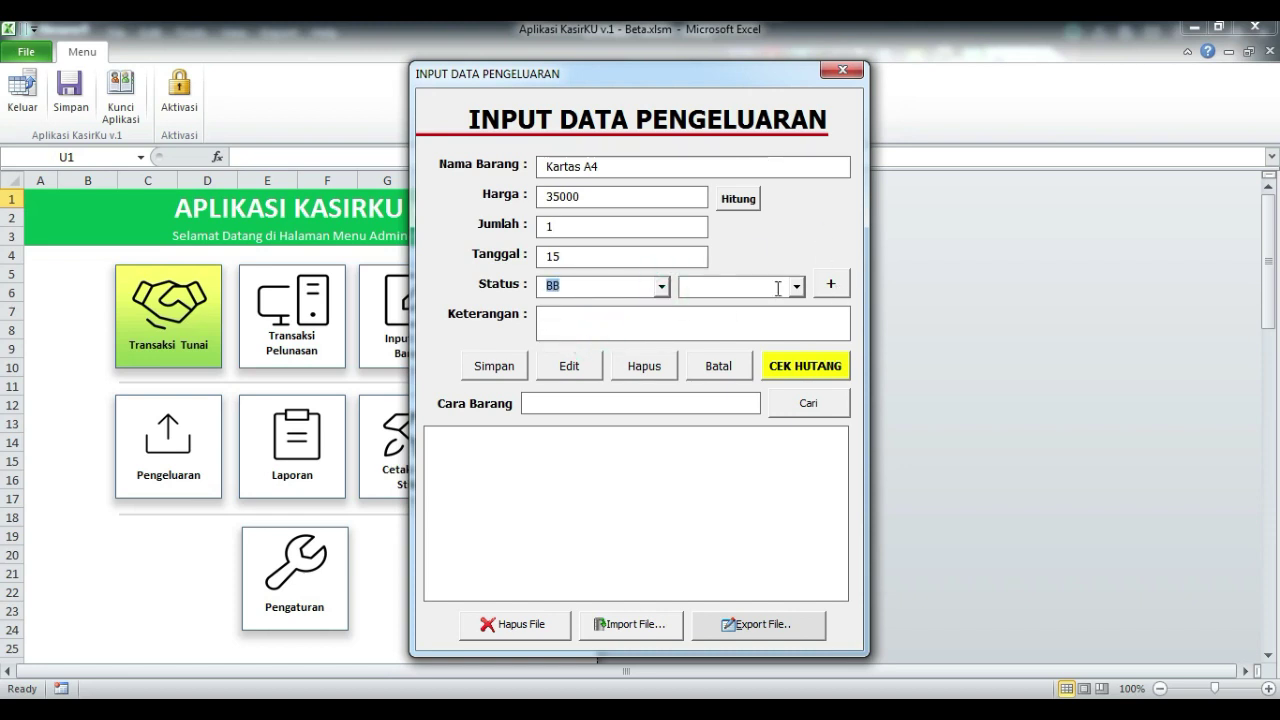
- Add Toko Bebe as a new partner in the ADD MITRA window
left_click(831, 284)
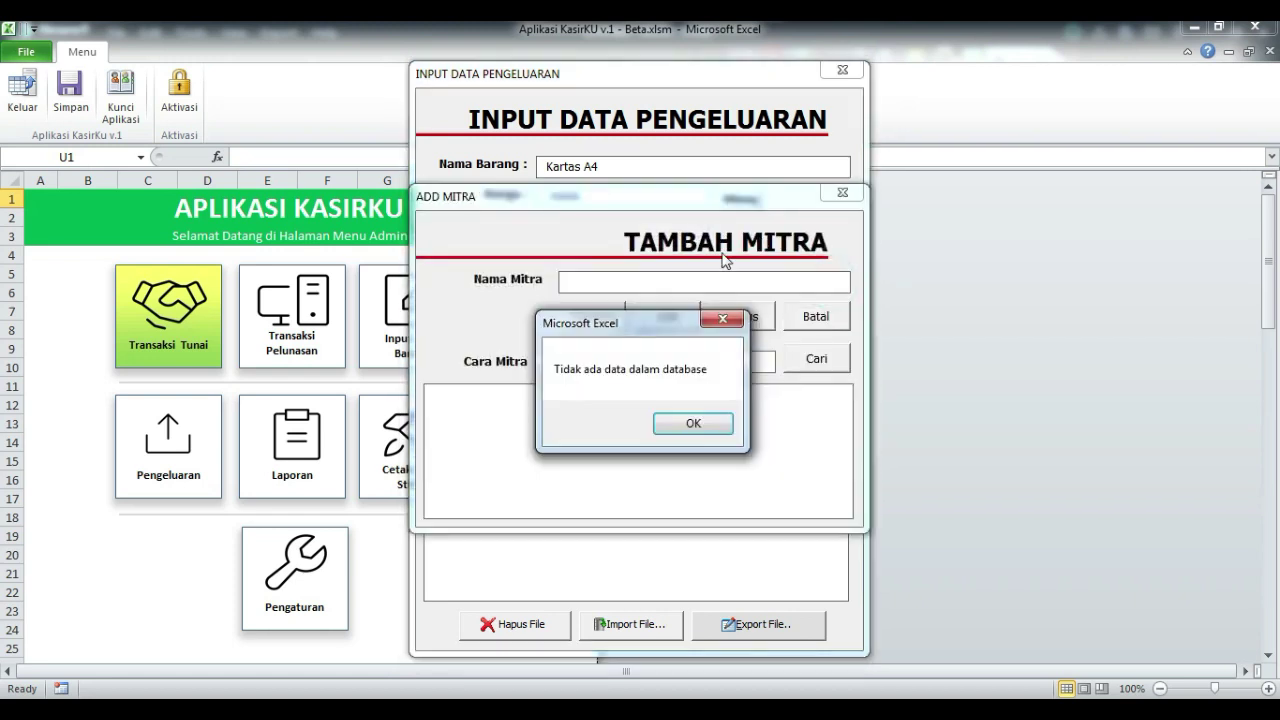
left_click(690, 422)
left_click_drag(619, 198, 954, 168)
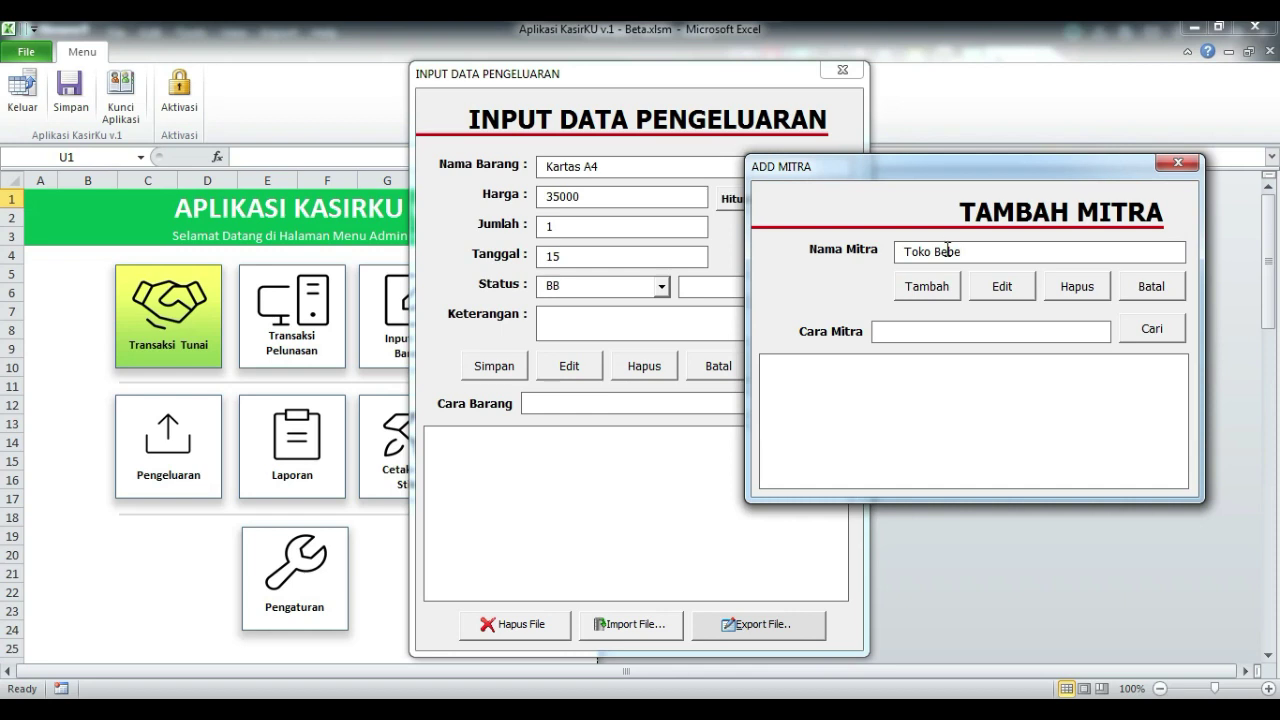
left_click(915, 288)
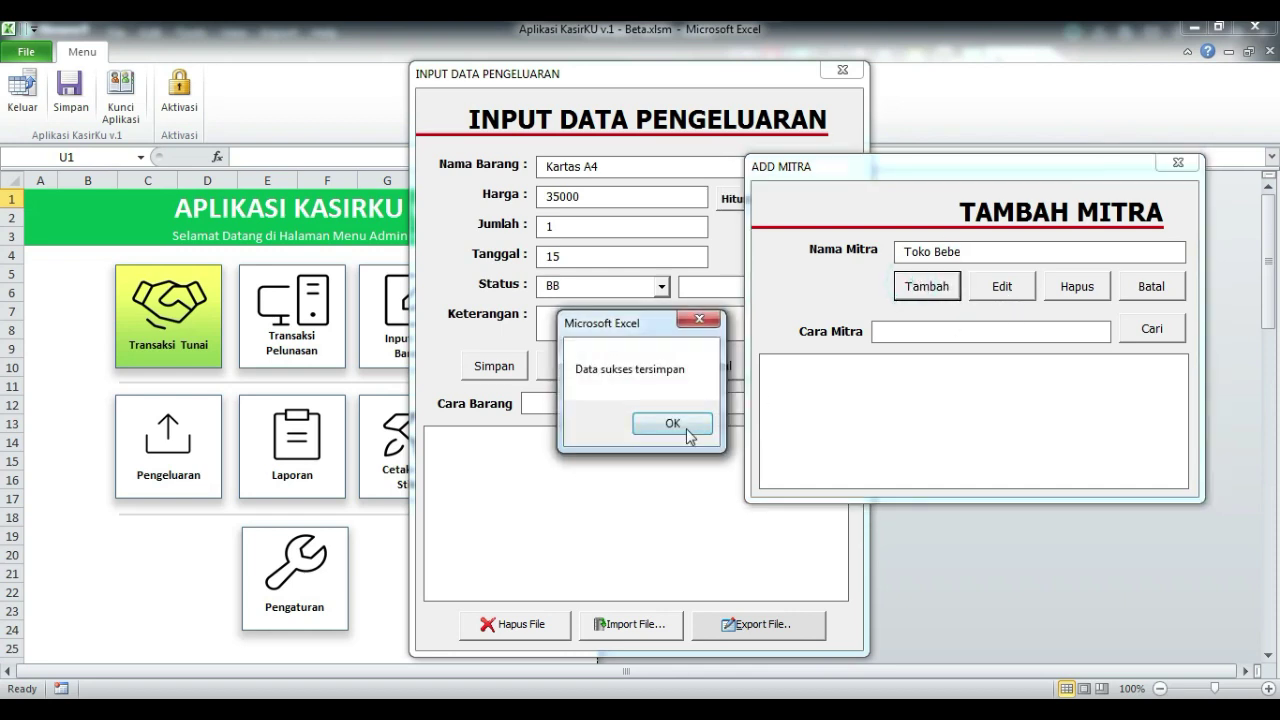
left_click(673, 425)
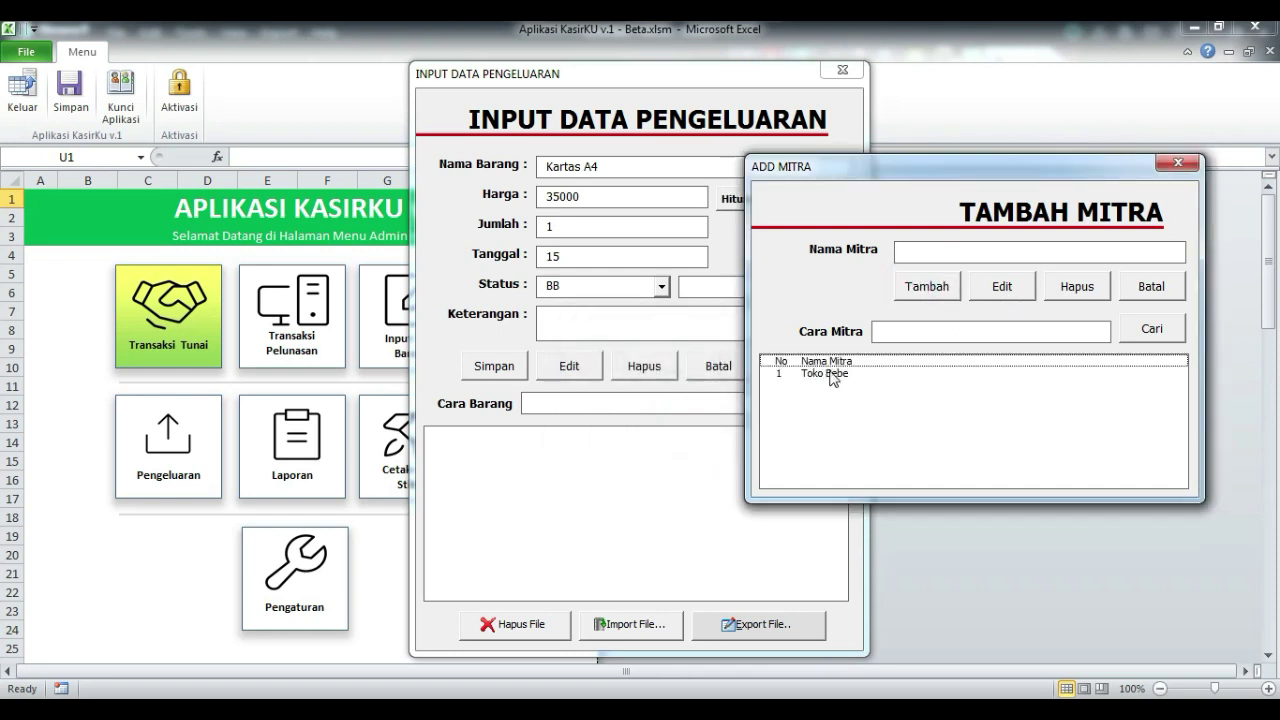
- Set Toko Bebe as the partner for the Kartas A4 expense
left_click_drag(924, 166, 988, 166)
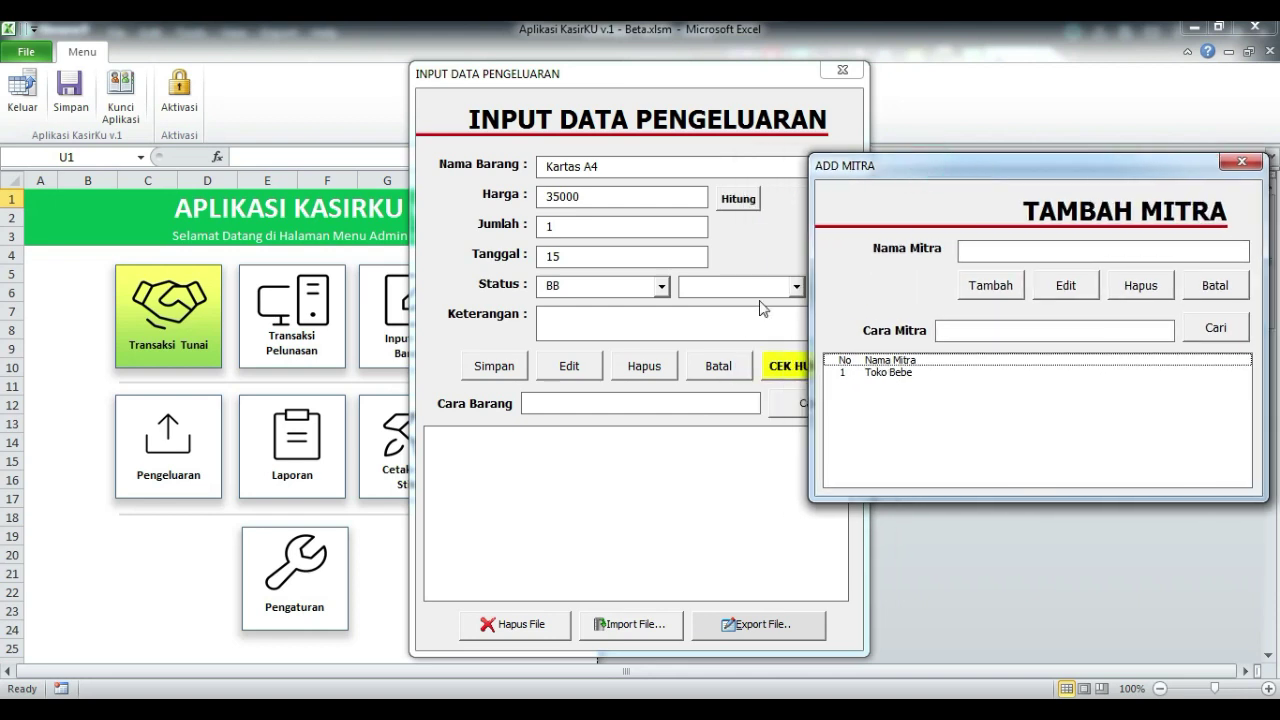
left_click(886, 374)
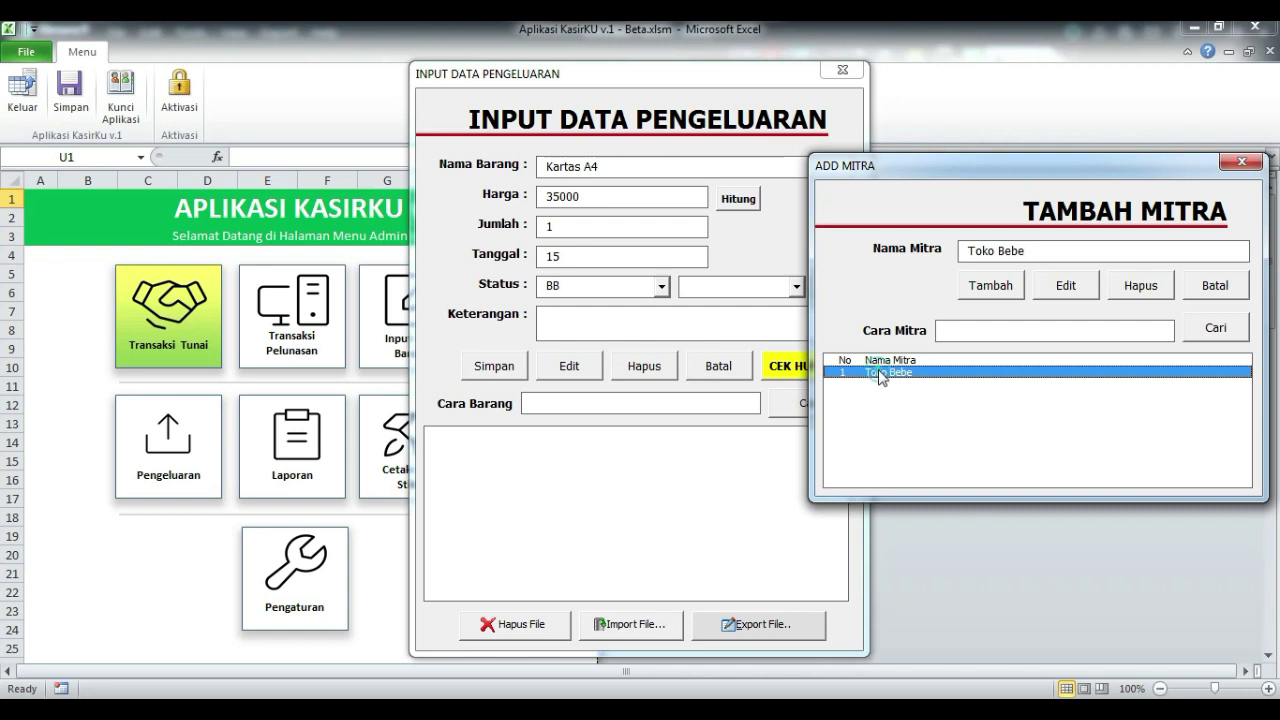
double_click(880, 374)
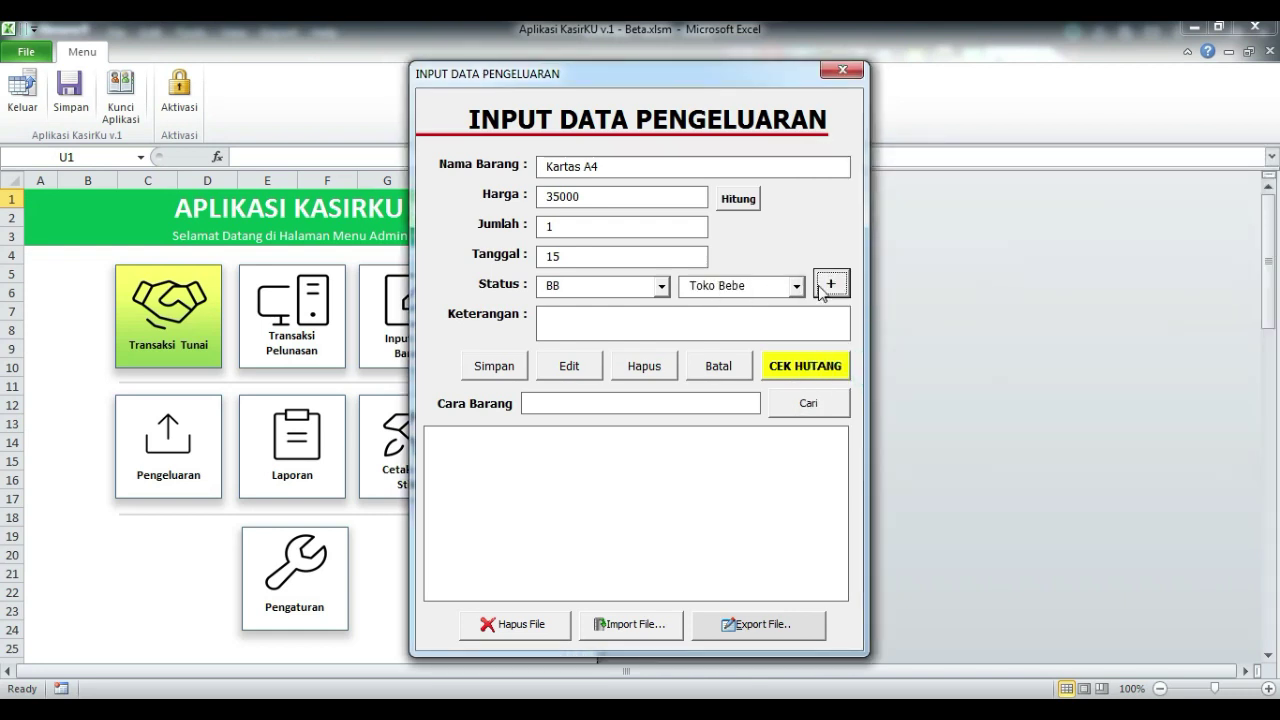
- Save the Kartas A4 expense as Sp-001 and load its row back into the form
left_click(498, 370)
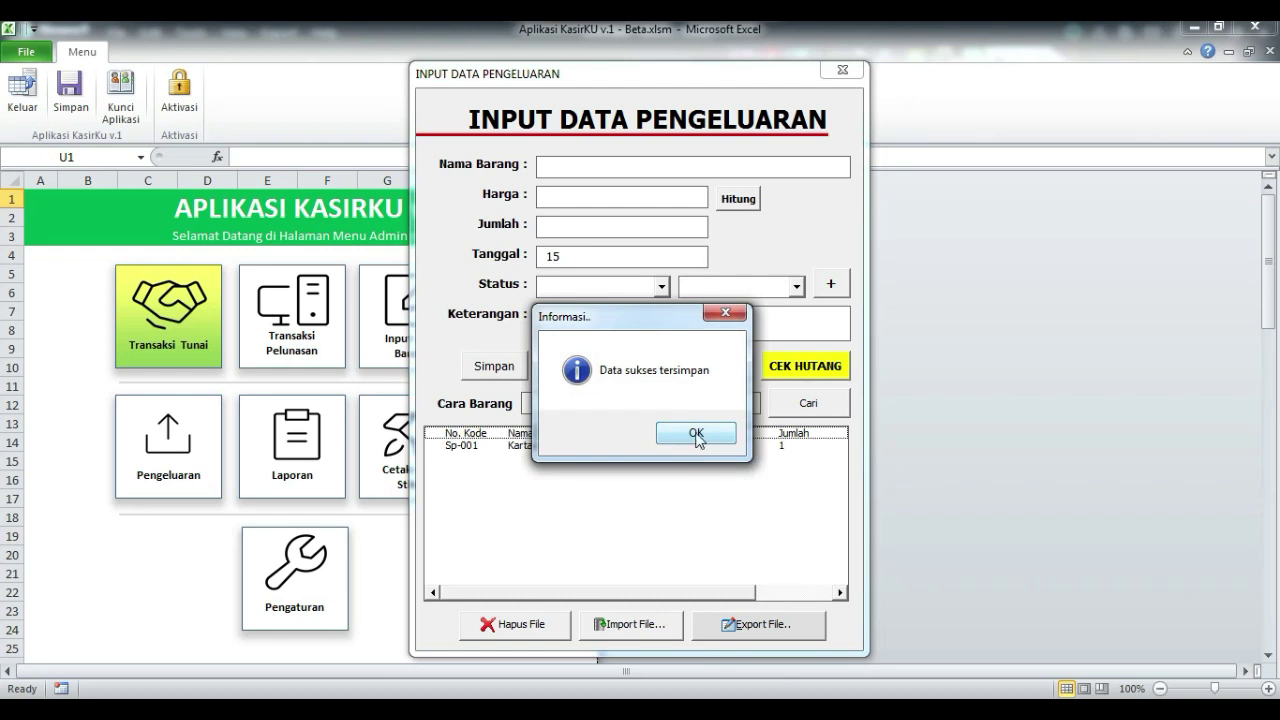
left_click(707, 435)
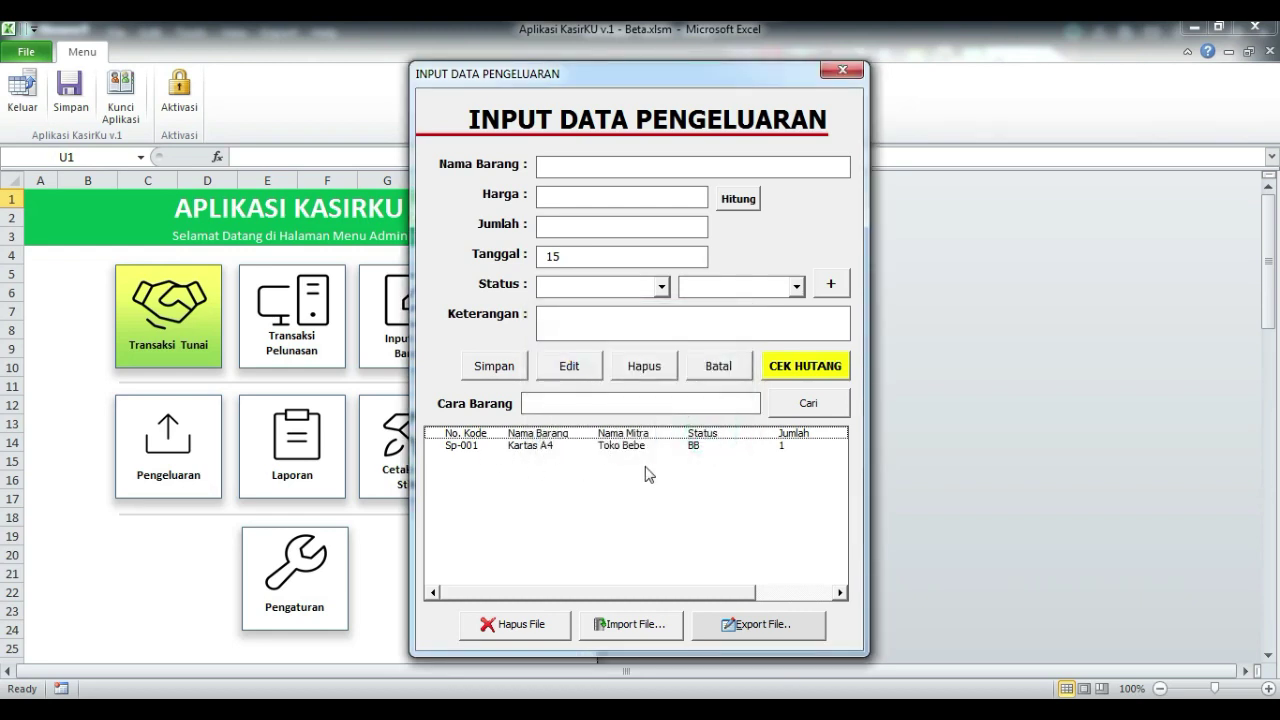
left_click(598, 445)
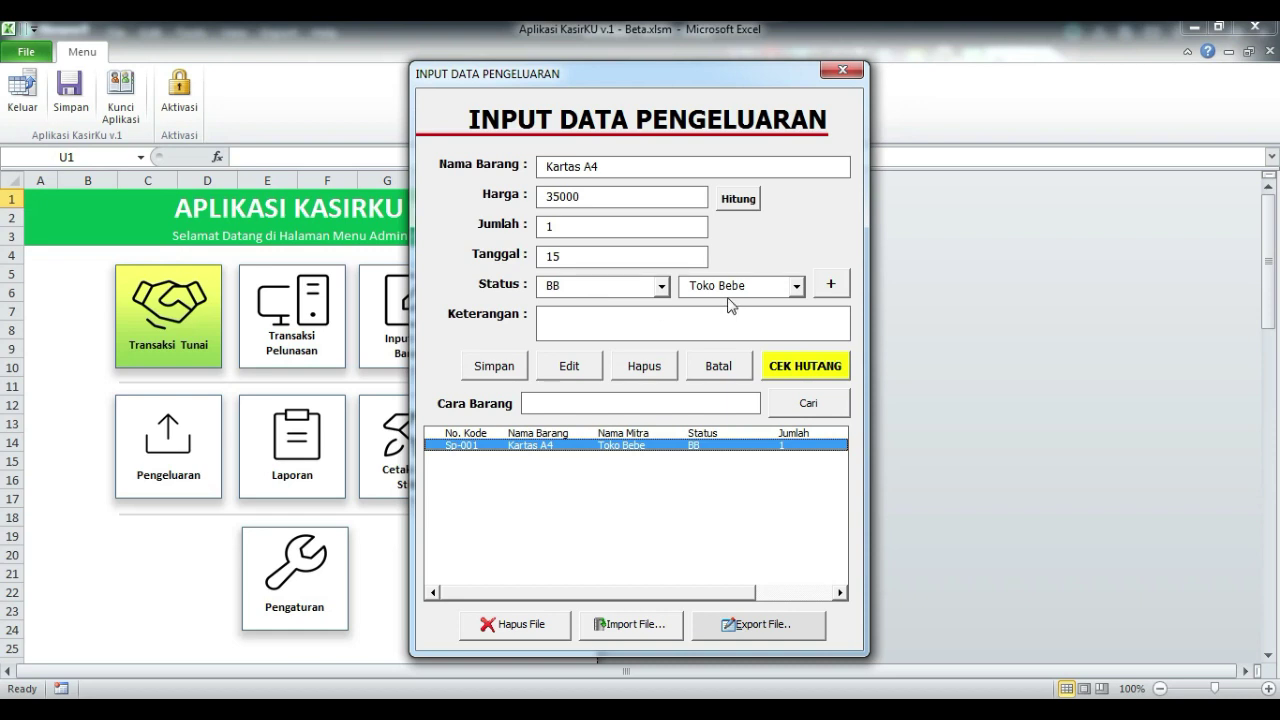
- Save a second Kartas A4 expense with status Tunai
left_click(808, 370)
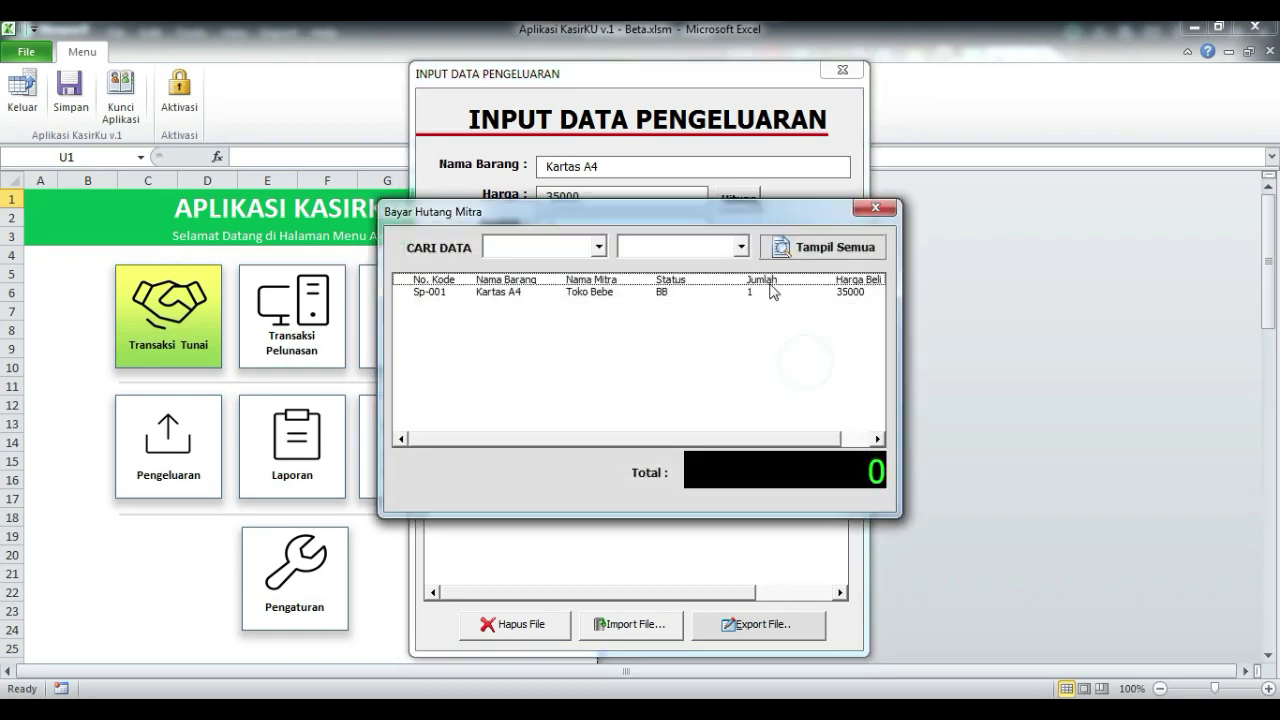
left_click_drag(709, 217, 882, 178)
left_click(775, 202)
left_click(1050, 164)
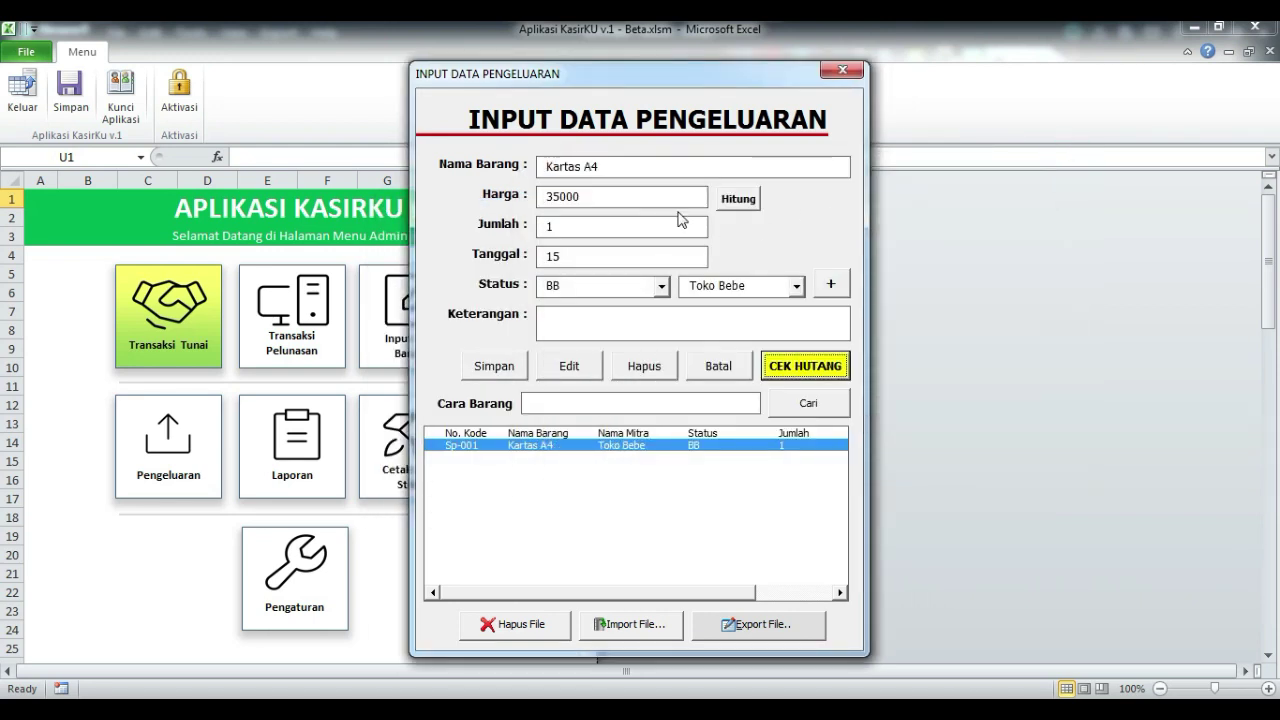
left_click(661, 286)
left_click(610, 317)
left_click(492, 367)
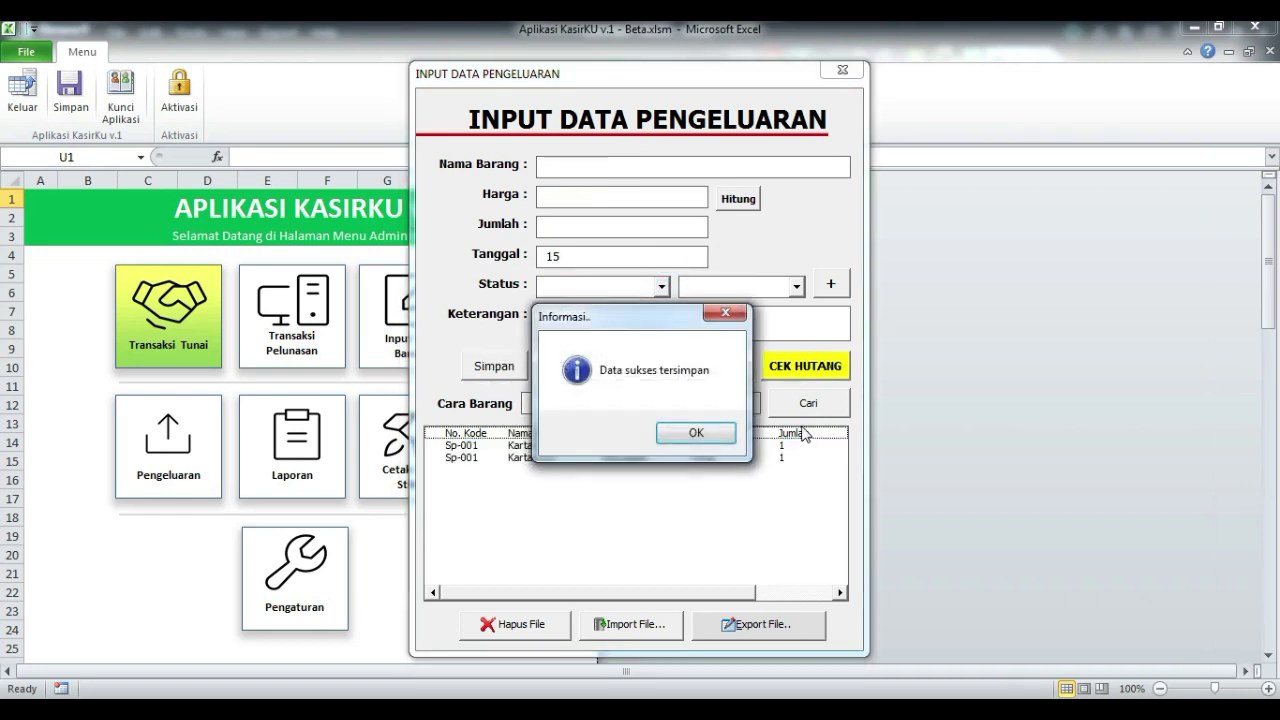
left_click(706, 437)
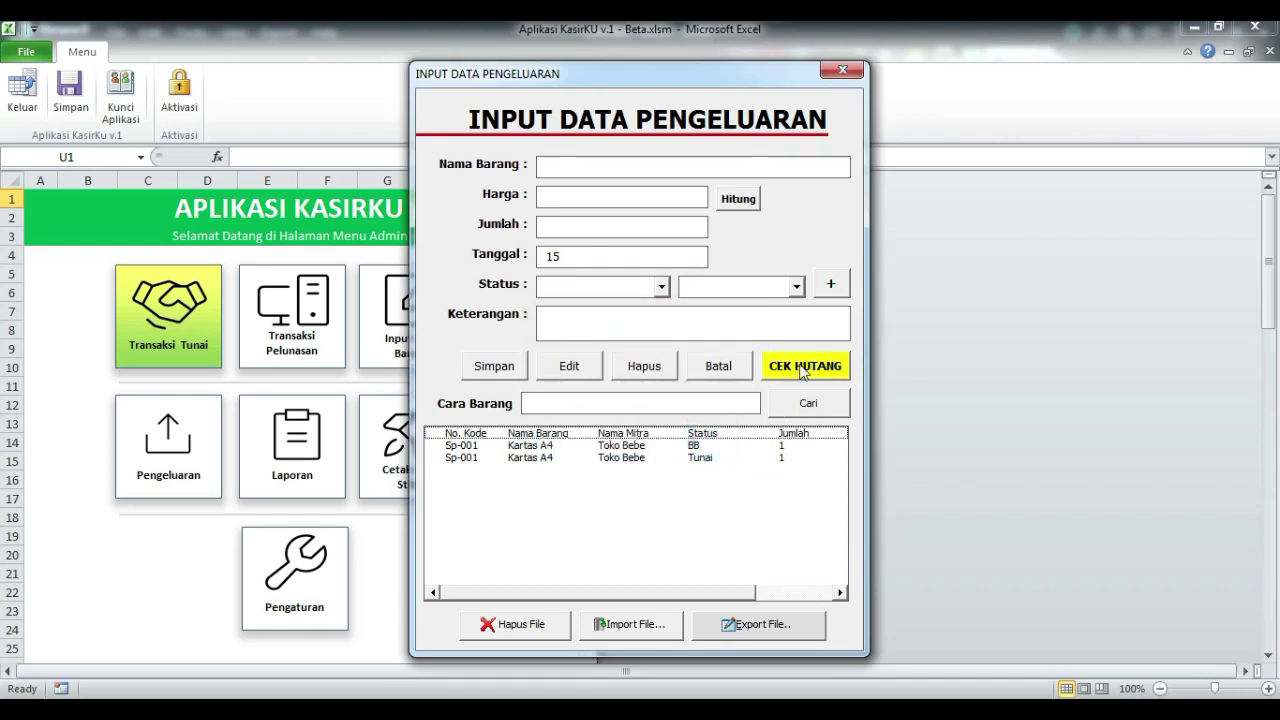
- Filter the partner debt list to Toko Bebe with status BB
left_click(805, 366)
left_click_drag(745, 212, 838, 197)
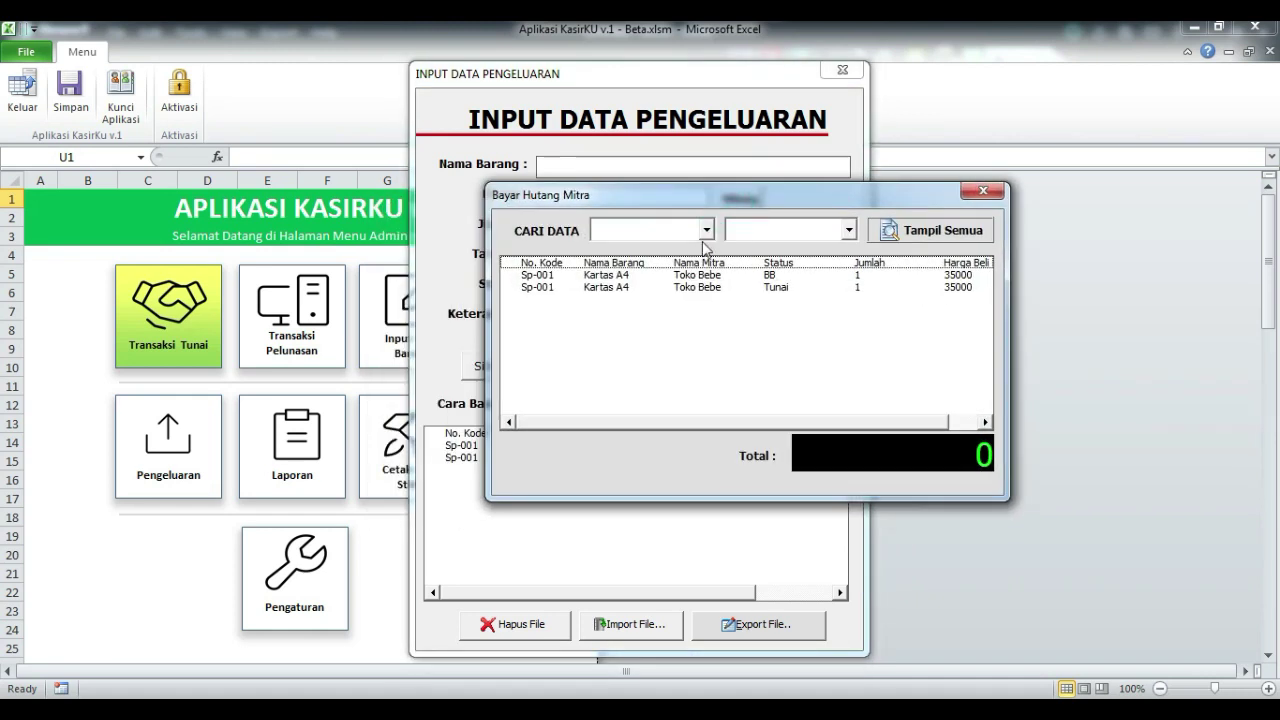
left_click(704, 229)
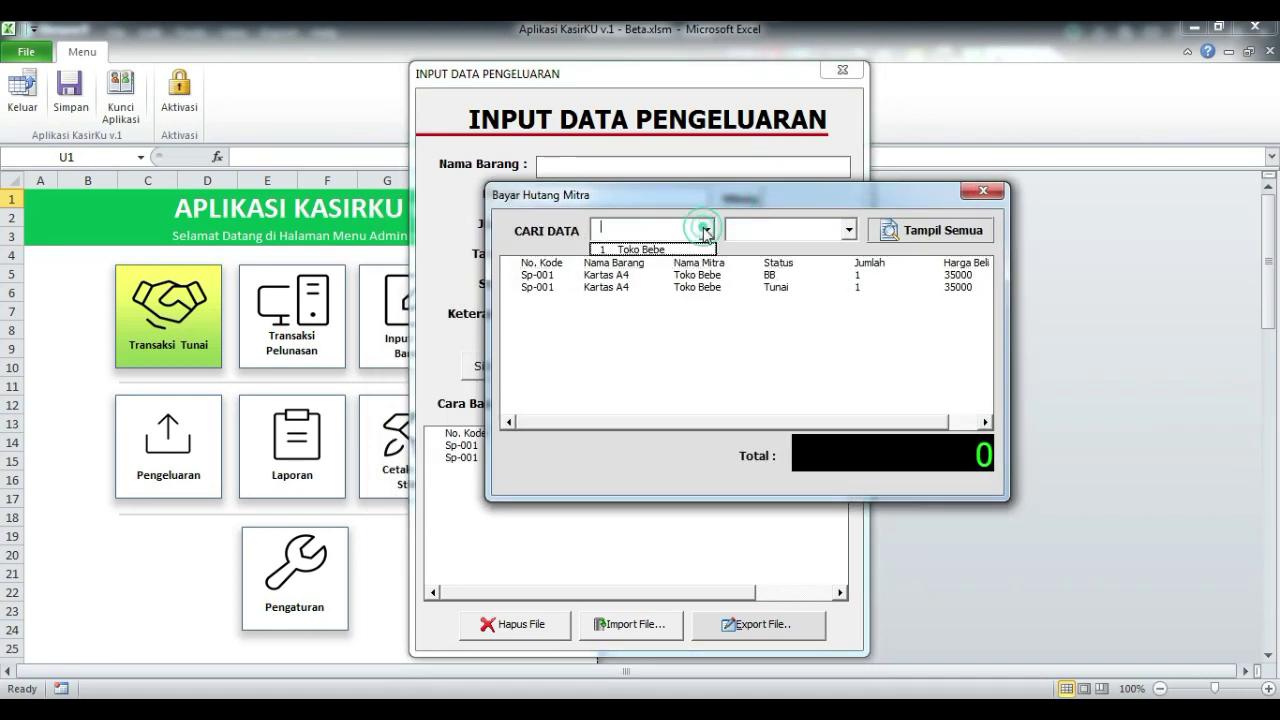
left_click(645, 250)
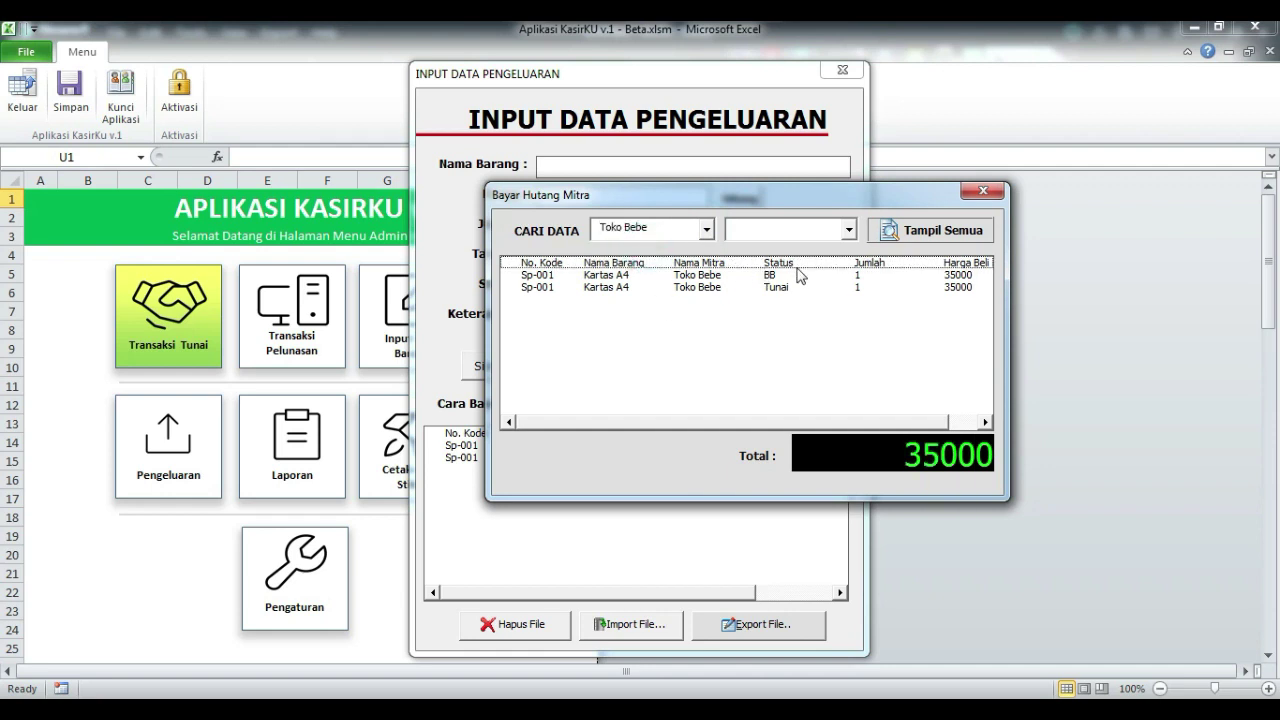
left_click(848, 229)
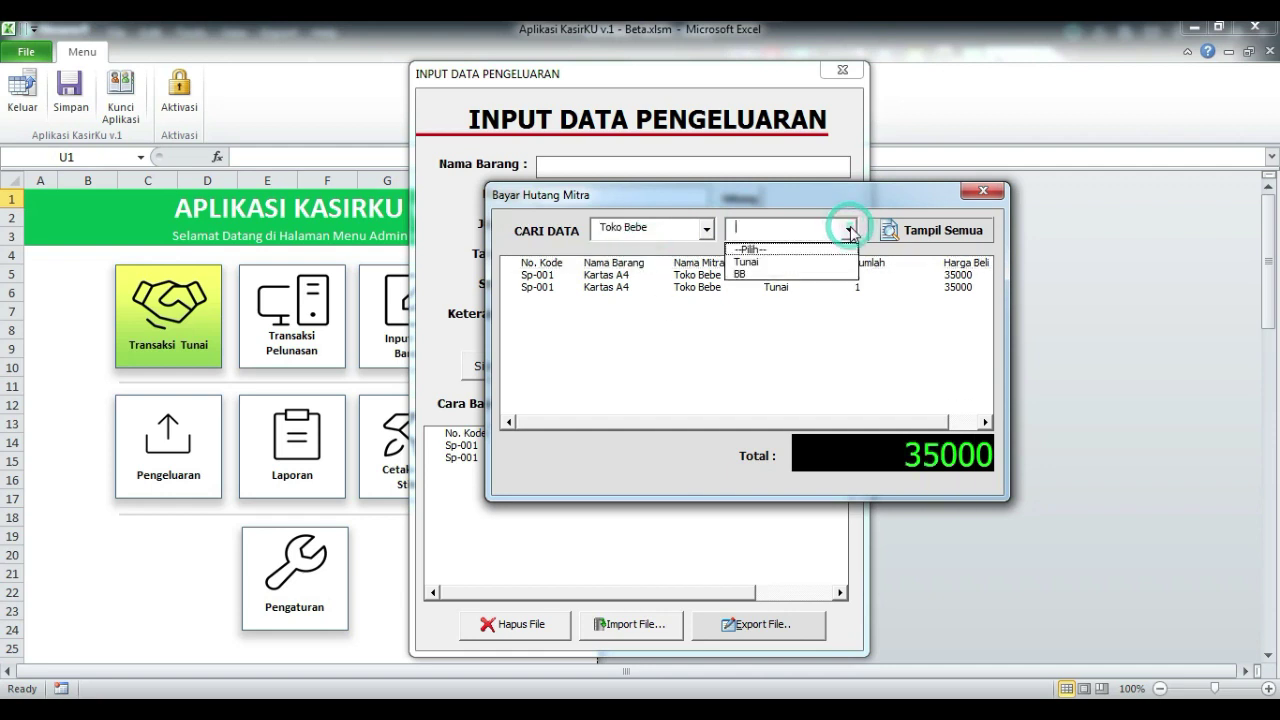
left_click(768, 274)
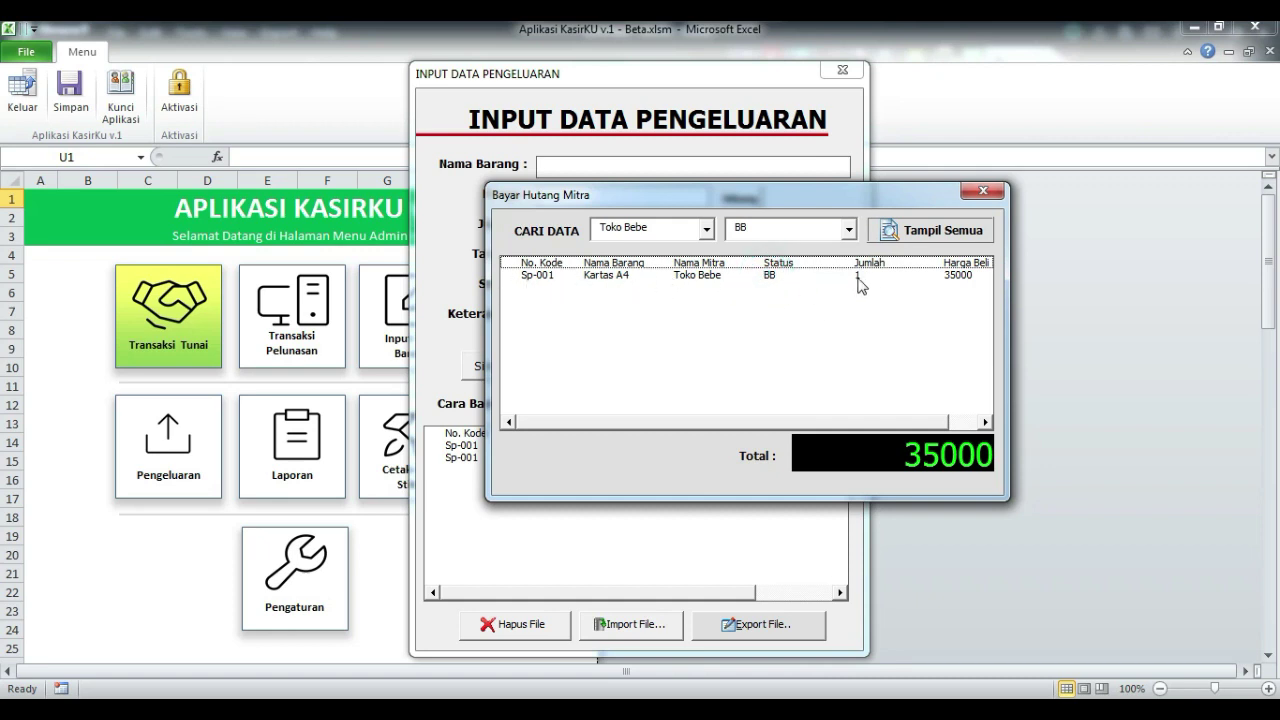
left_click_drag(772, 200, 749, 97)
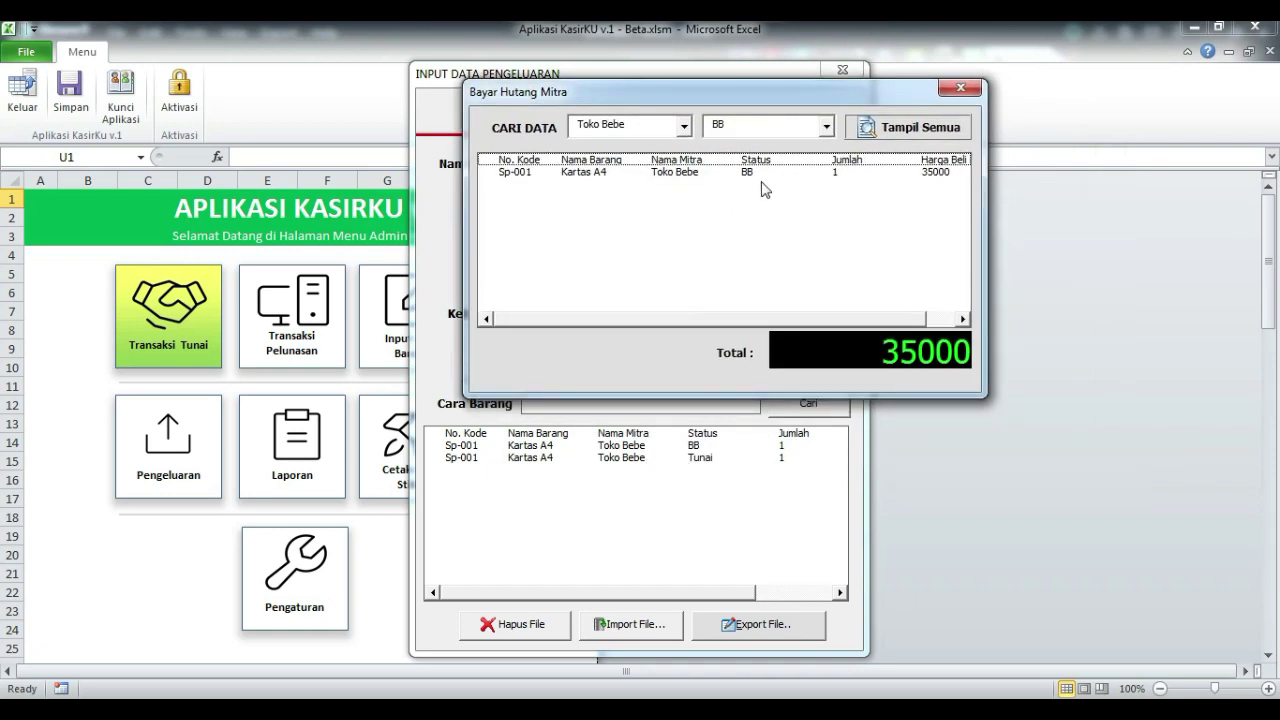
left_click_drag(750, 91, 913, 230)
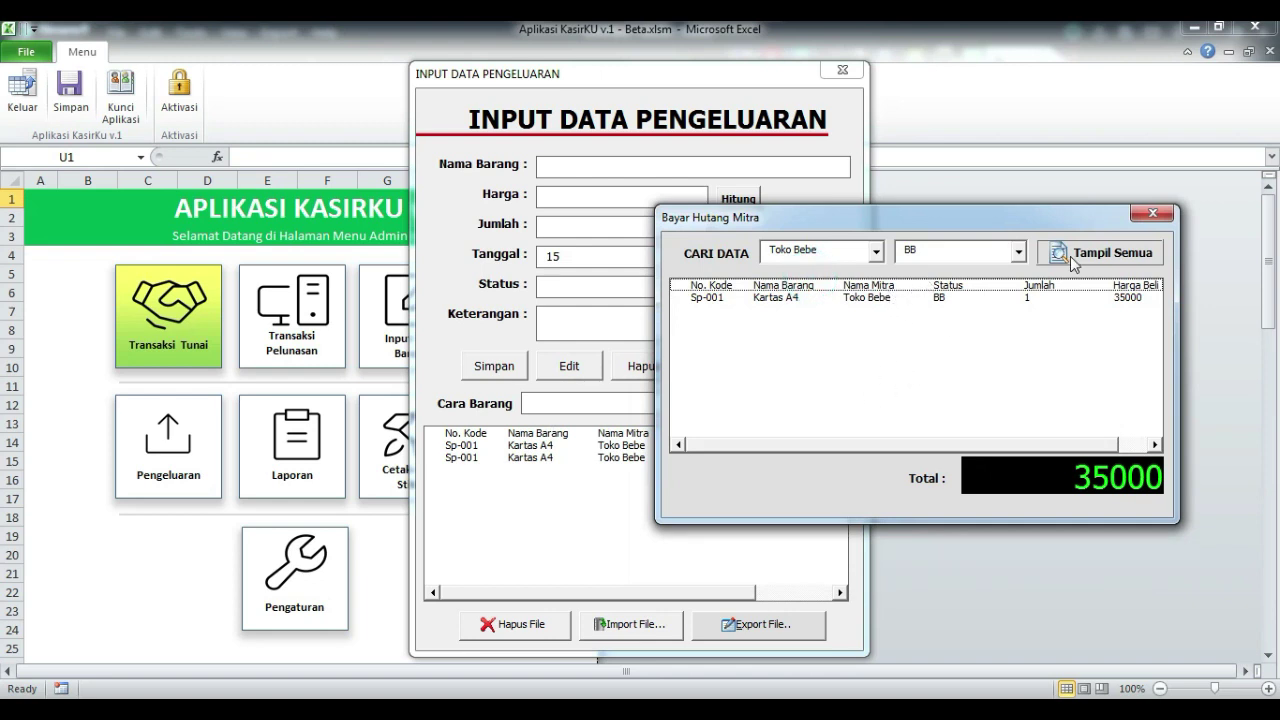
- Toggle the status filter between Tunai and BB, then select the Sp-001 BB debt row
left_click(1078, 262)
left_click_drag(965, 222, 924, 201)
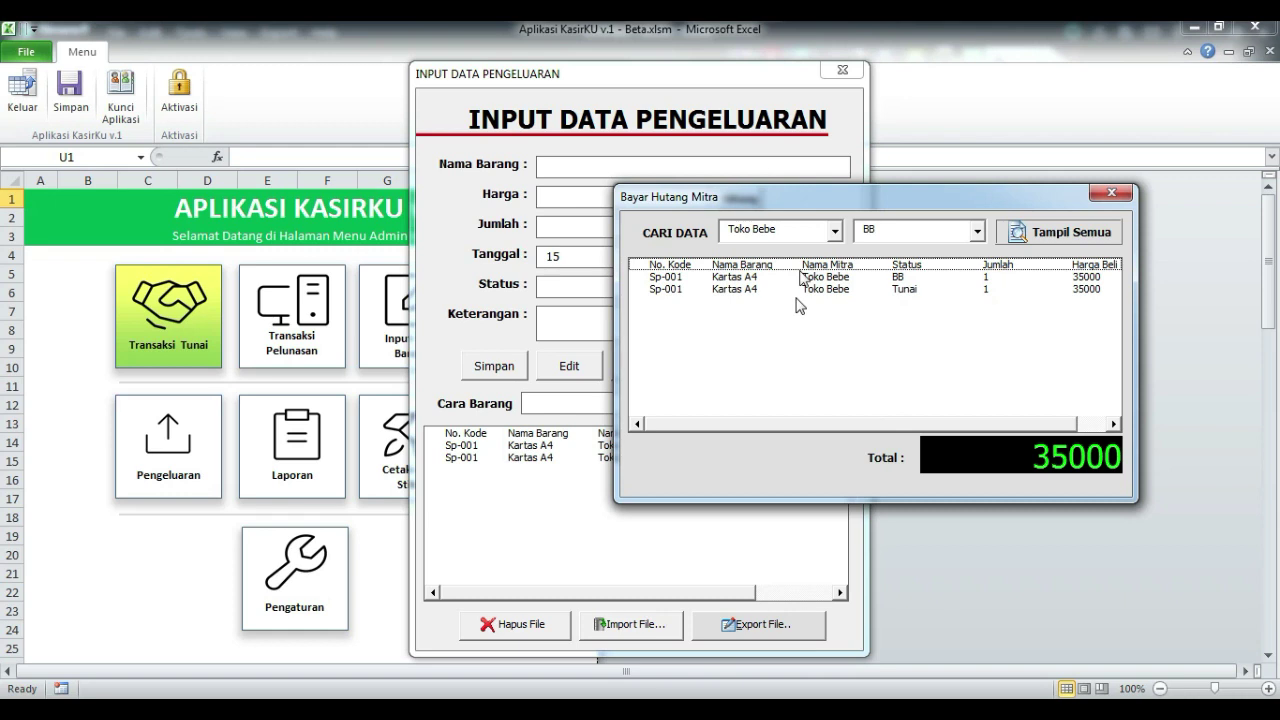
left_click_drag(869, 200, 903, 188)
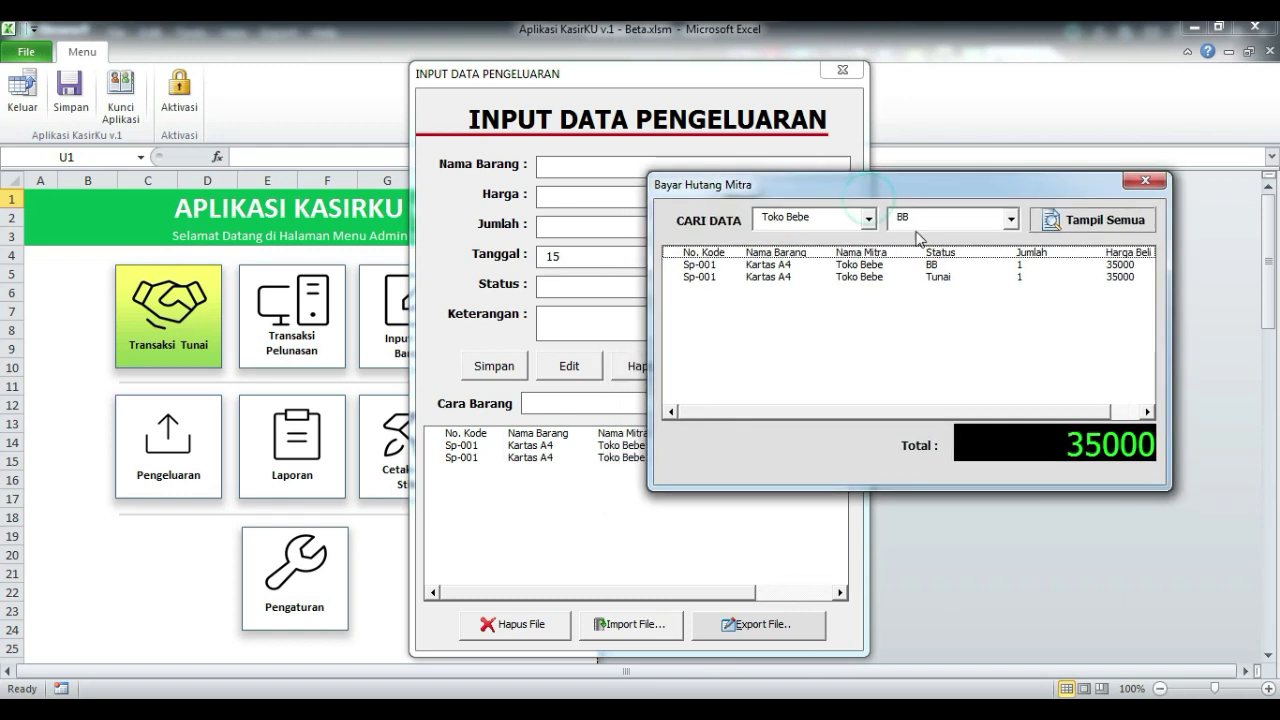
left_click(1010, 218)
left_click(805, 302)
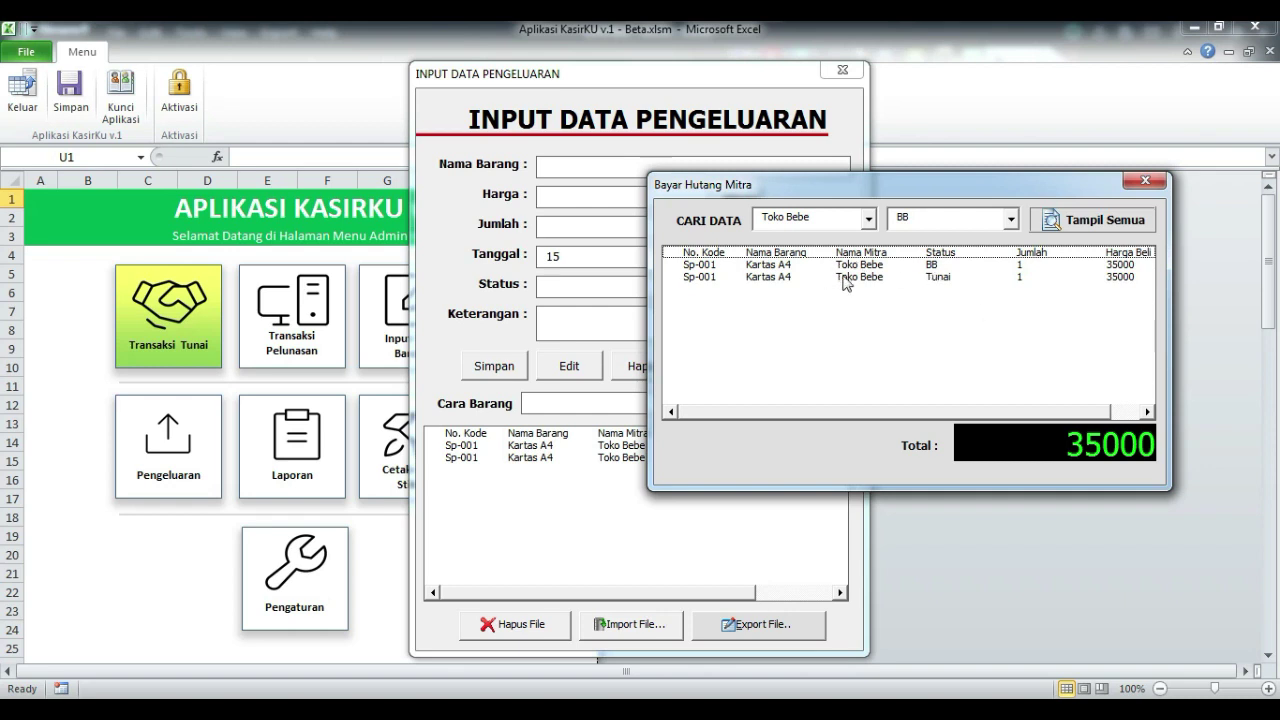
left_click(1012, 222)
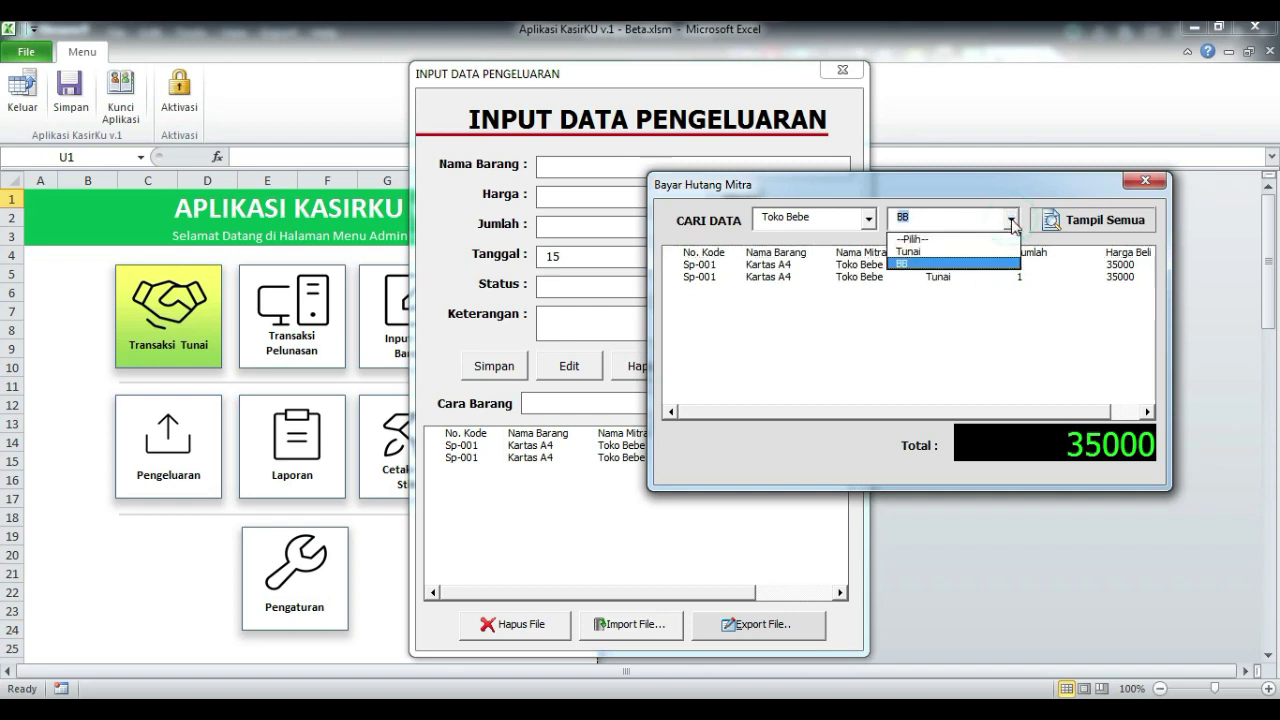
left_click(1012, 222)
left_click(1012, 222)
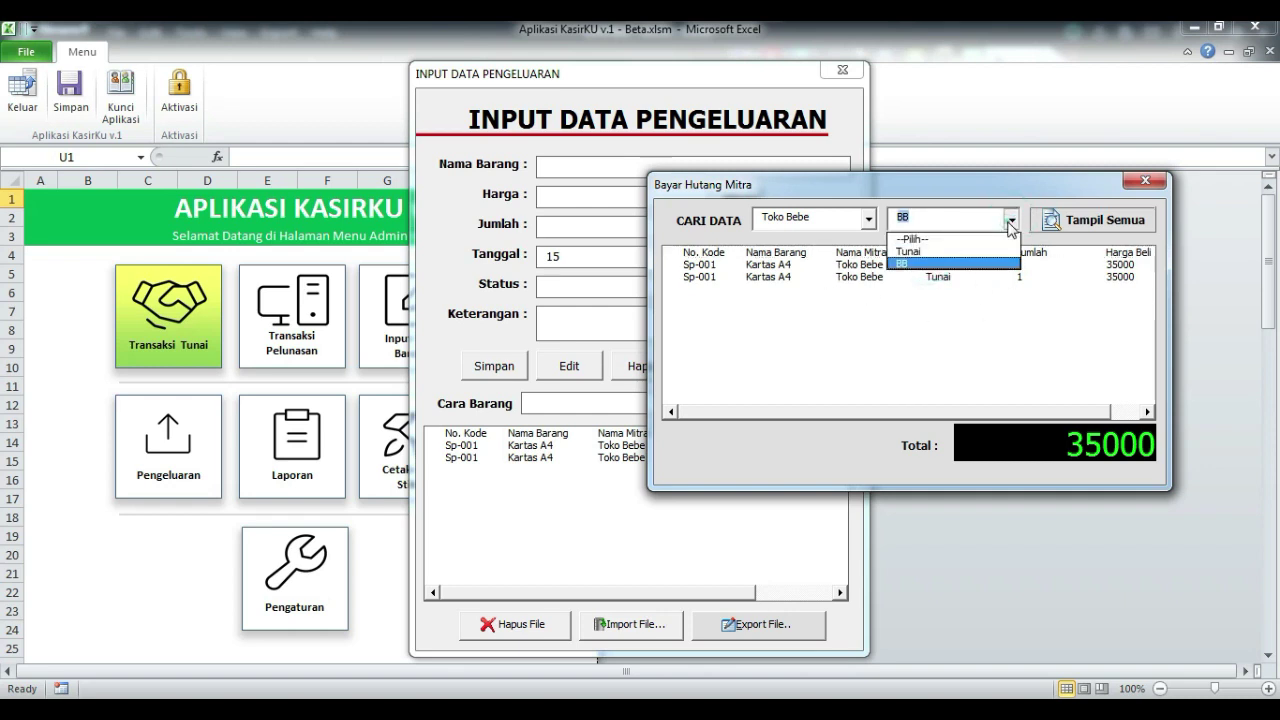
left_click(930, 251)
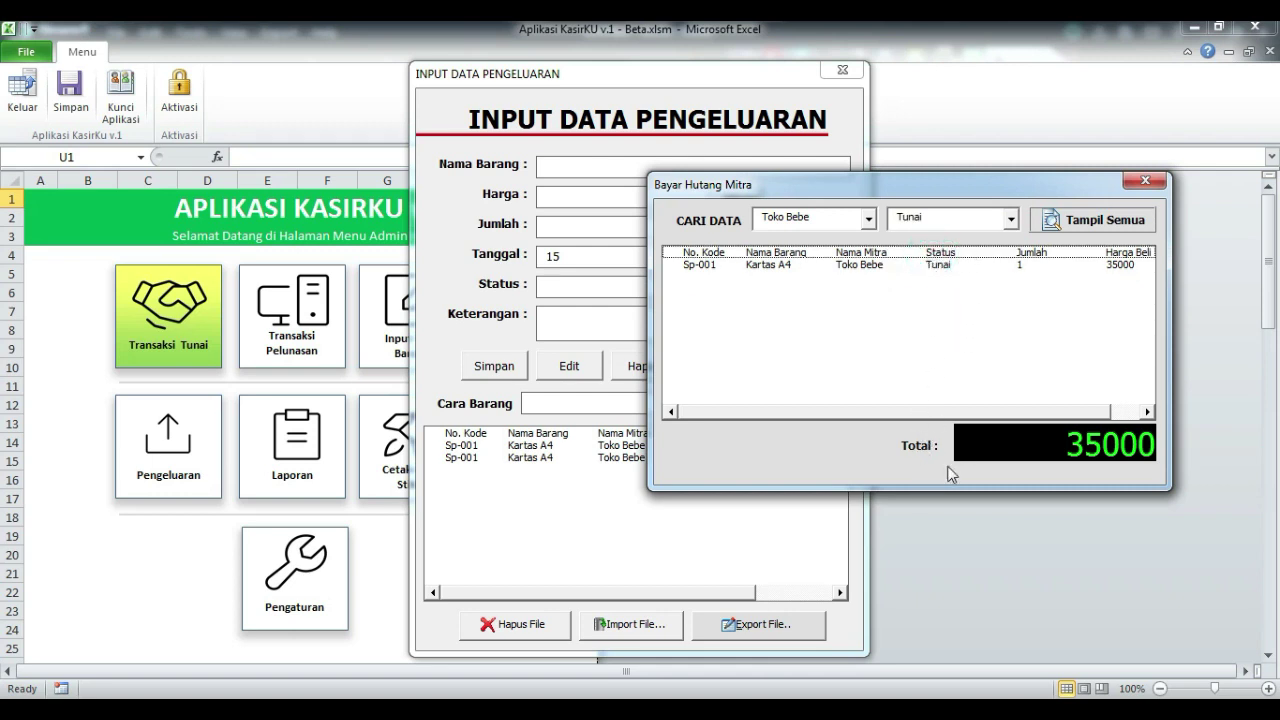
left_click(1010, 219)
left_click(952, 263)
left_click_drag(899, 188, 950, 149)
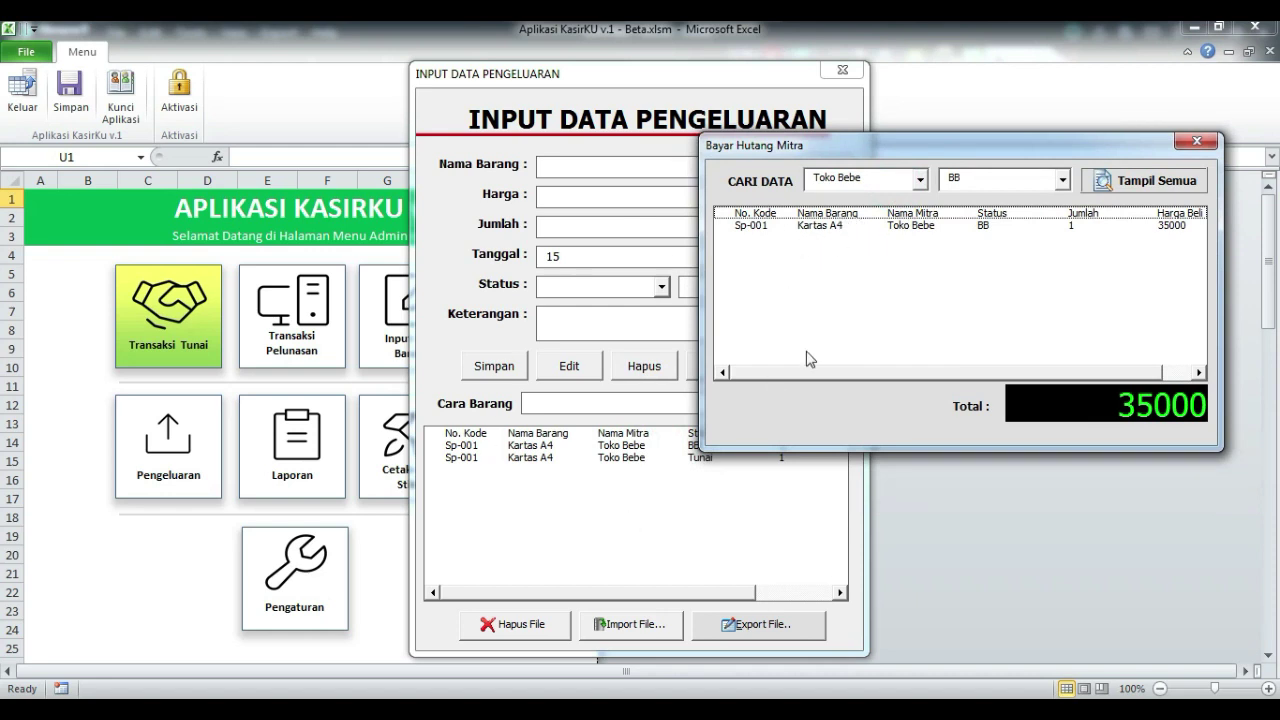
left_click(835, 230)
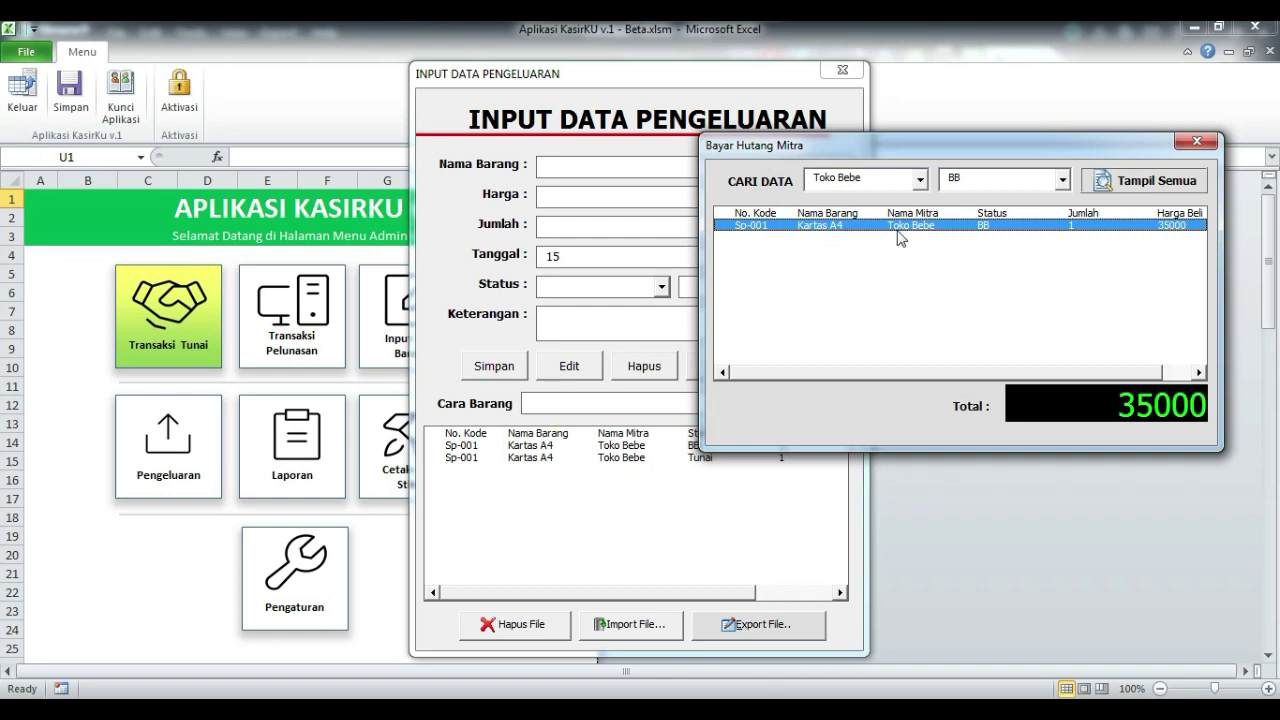
- Change the Sp-001 expense status from BB to Tunai, confirm the edit, and close the form
double_click(903, 228)
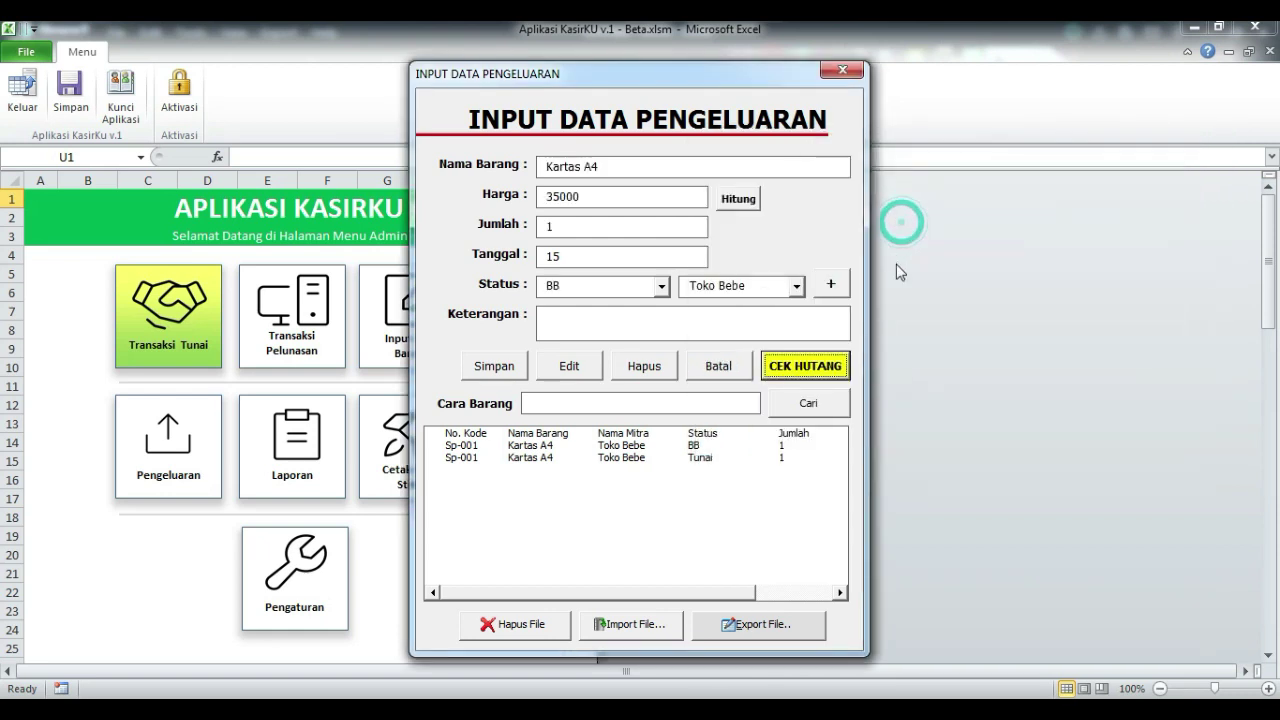
left_click(661, 286)
left_click(585, 314)
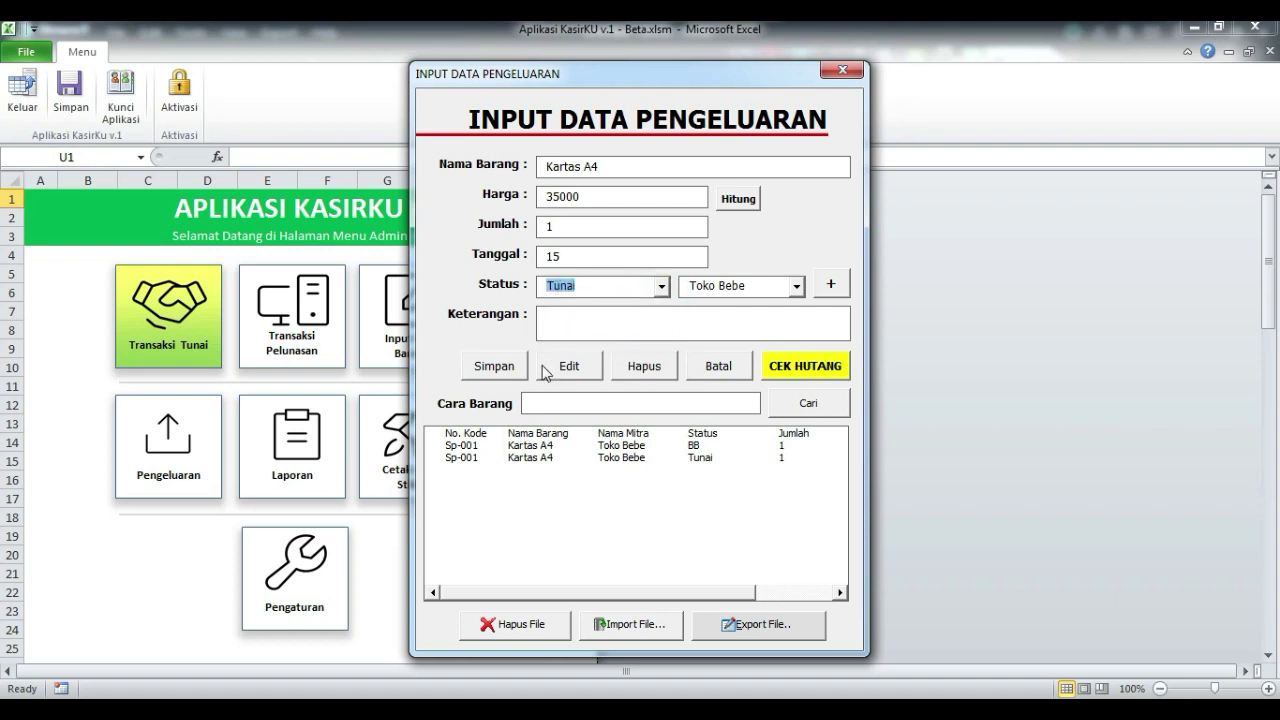
left_click(572, 370)
left_click(612, 424)
left_click(700, 436)
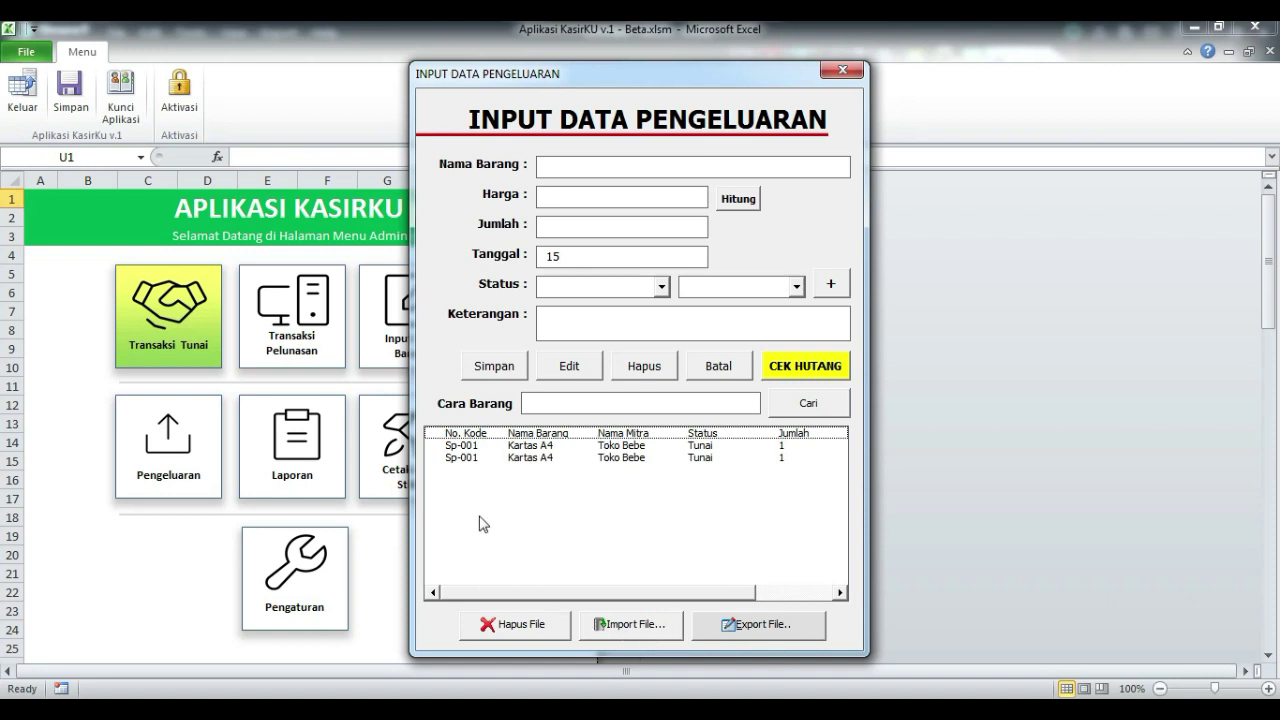
left_click(843, 69)
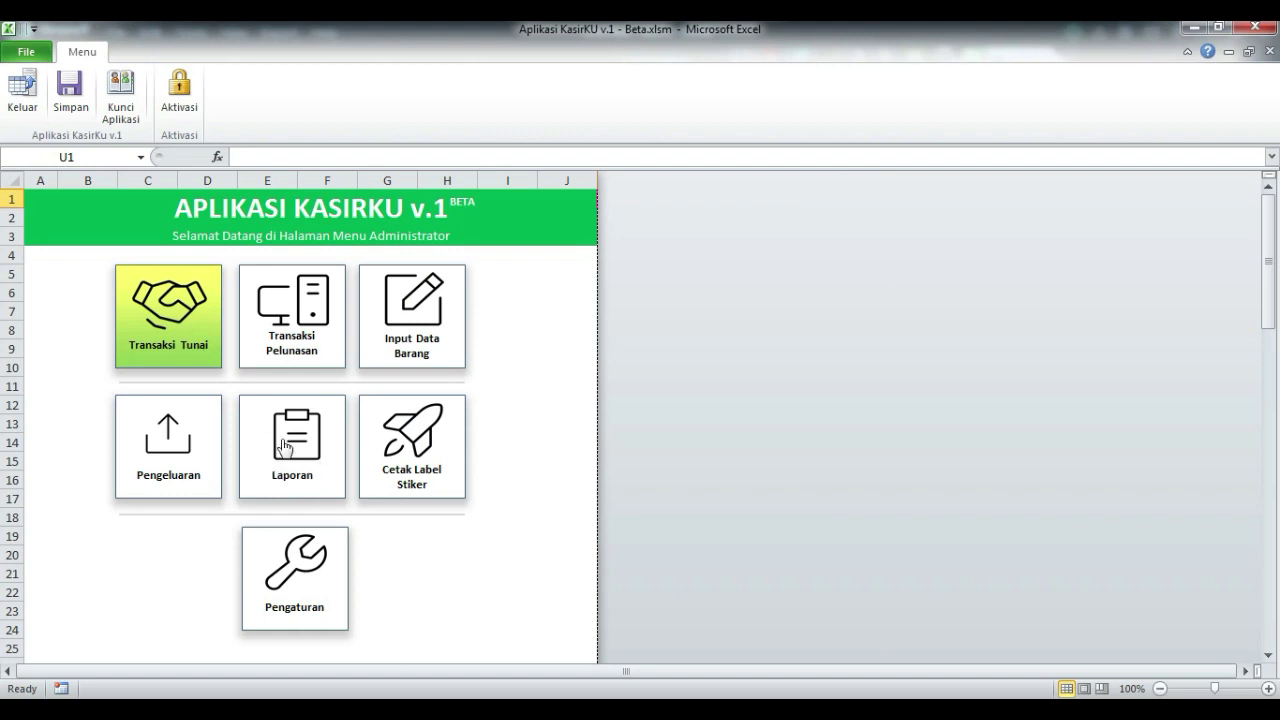
- Open the Laporan income report and choose Desember as the month
left_click(281, 470)
left_click(760, 424)
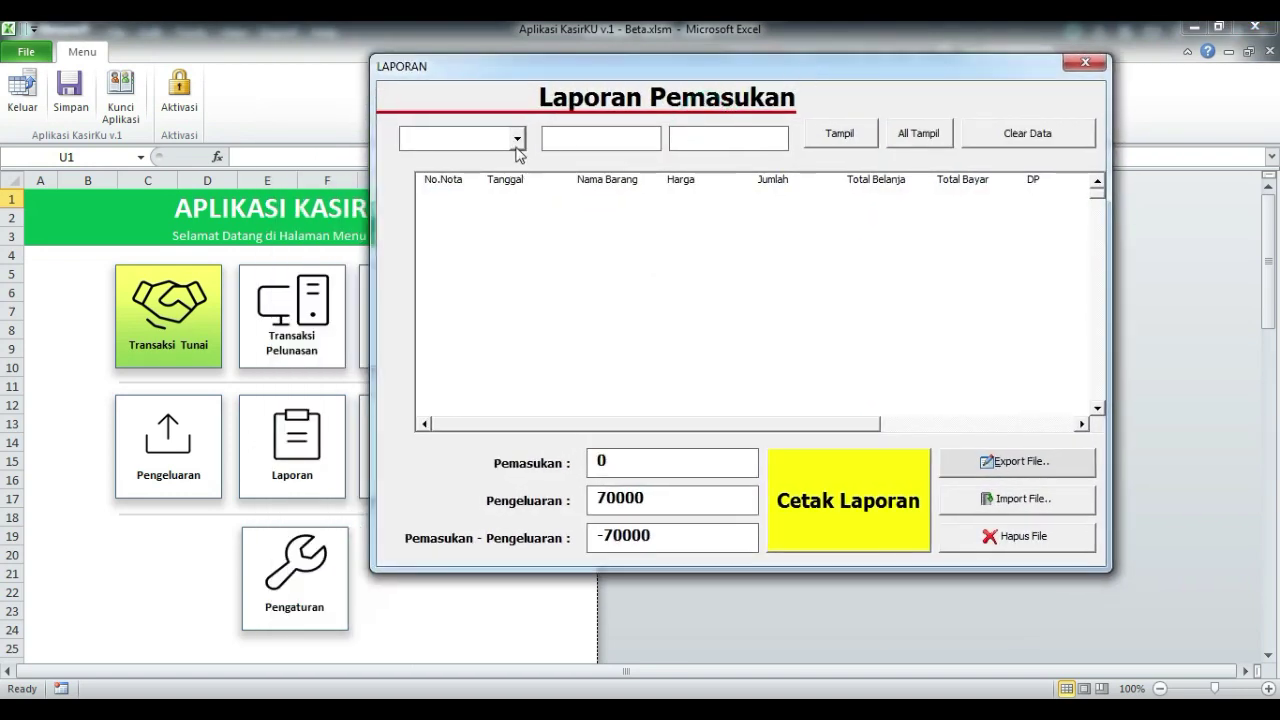
left_click(517, 137)
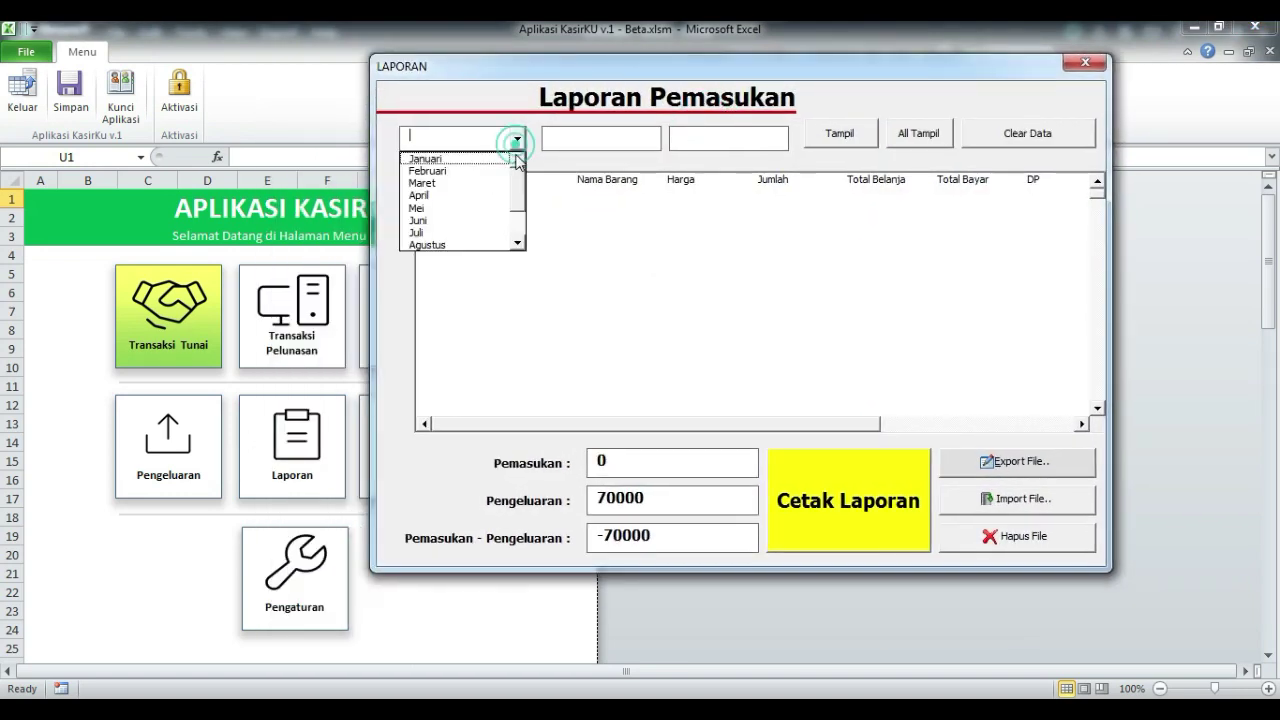
left_click_drag(517, 186, 517, 220)
left_click(505, 240)
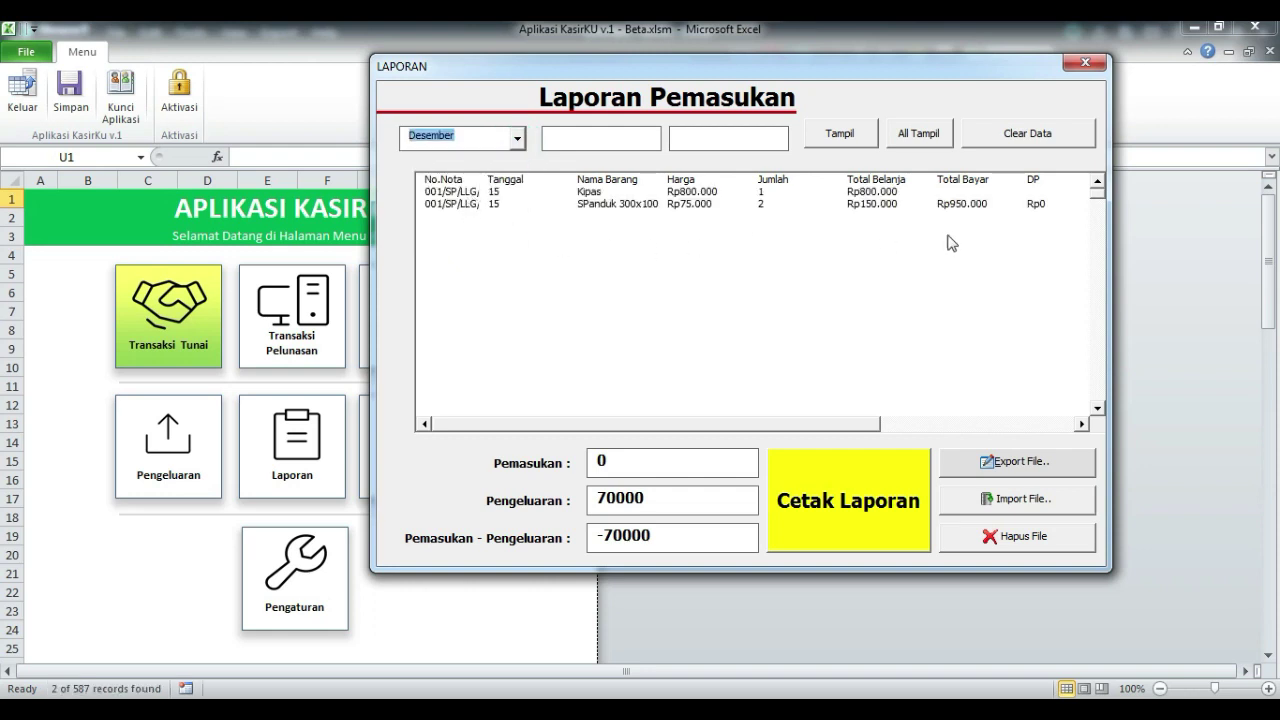
- Display the report for days 1 to 15
left_click(600, 136)
type("1")
left_click(714, 131)
type("15")
left_click(838, 134)
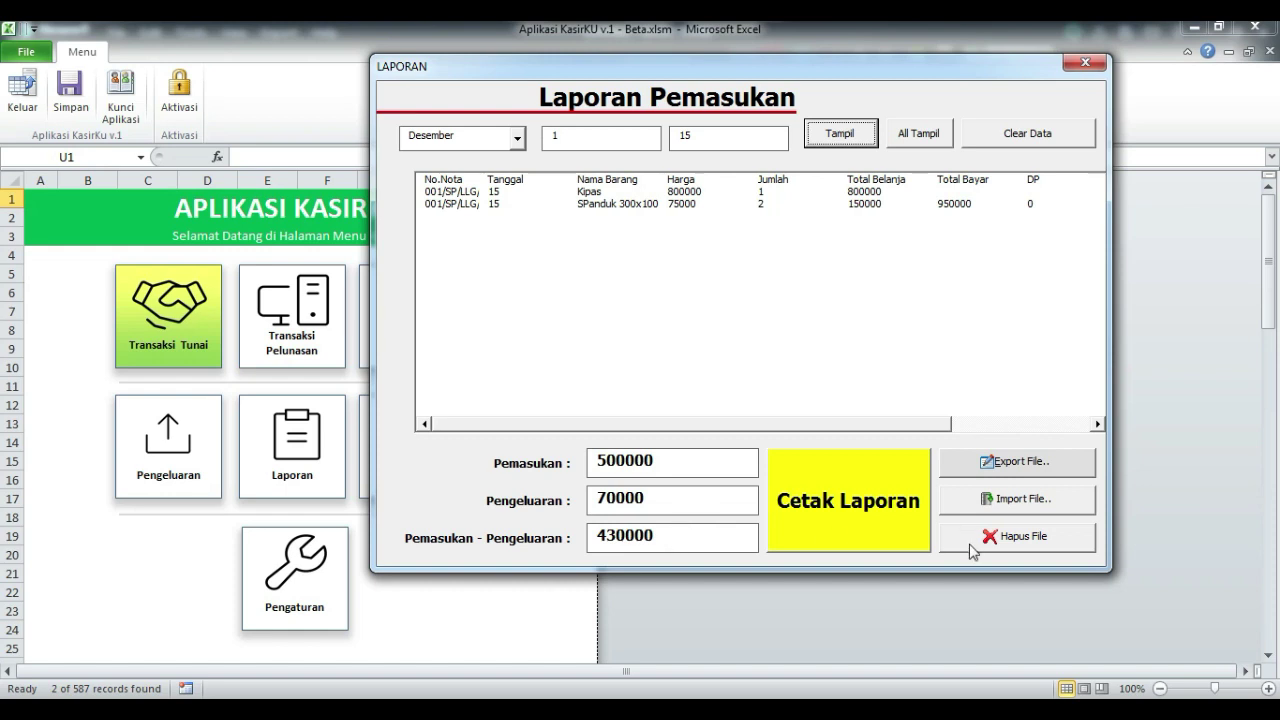
- Decline printing both the income and expense reports, then close the LAPORAN form
left_click(828, 515)
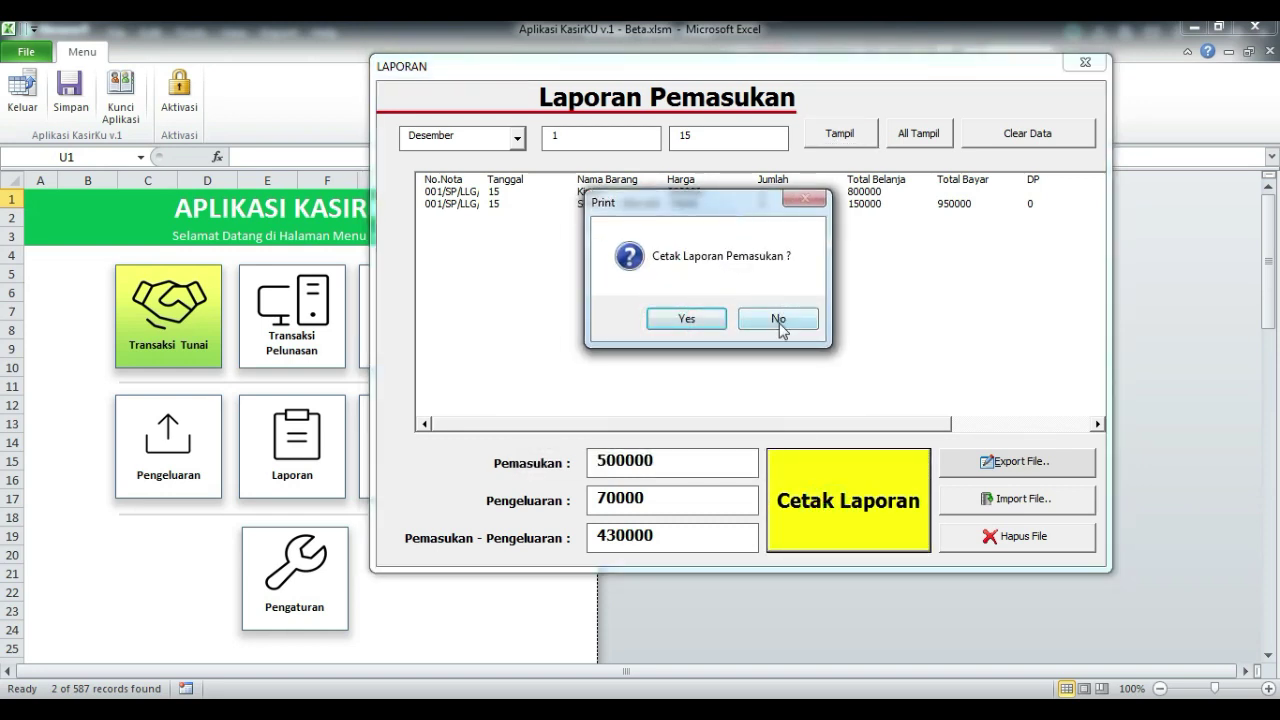
left_click(779, 320)
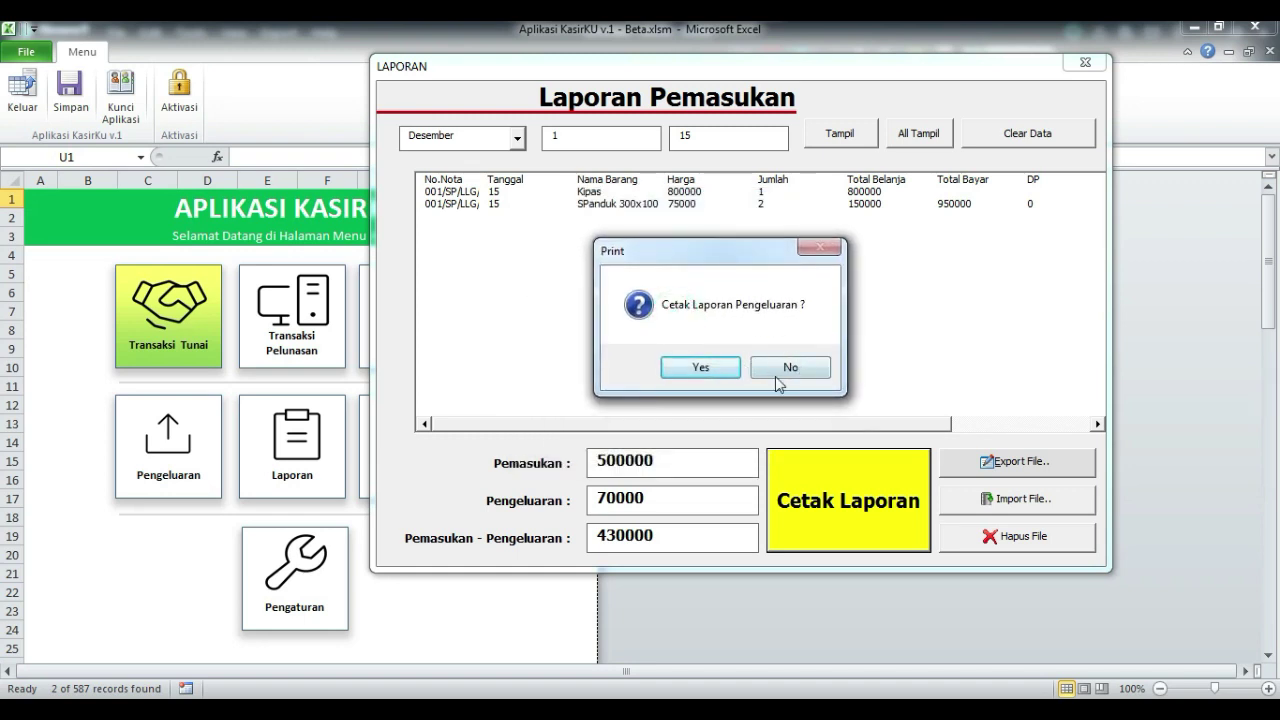
left_click(792, 367)
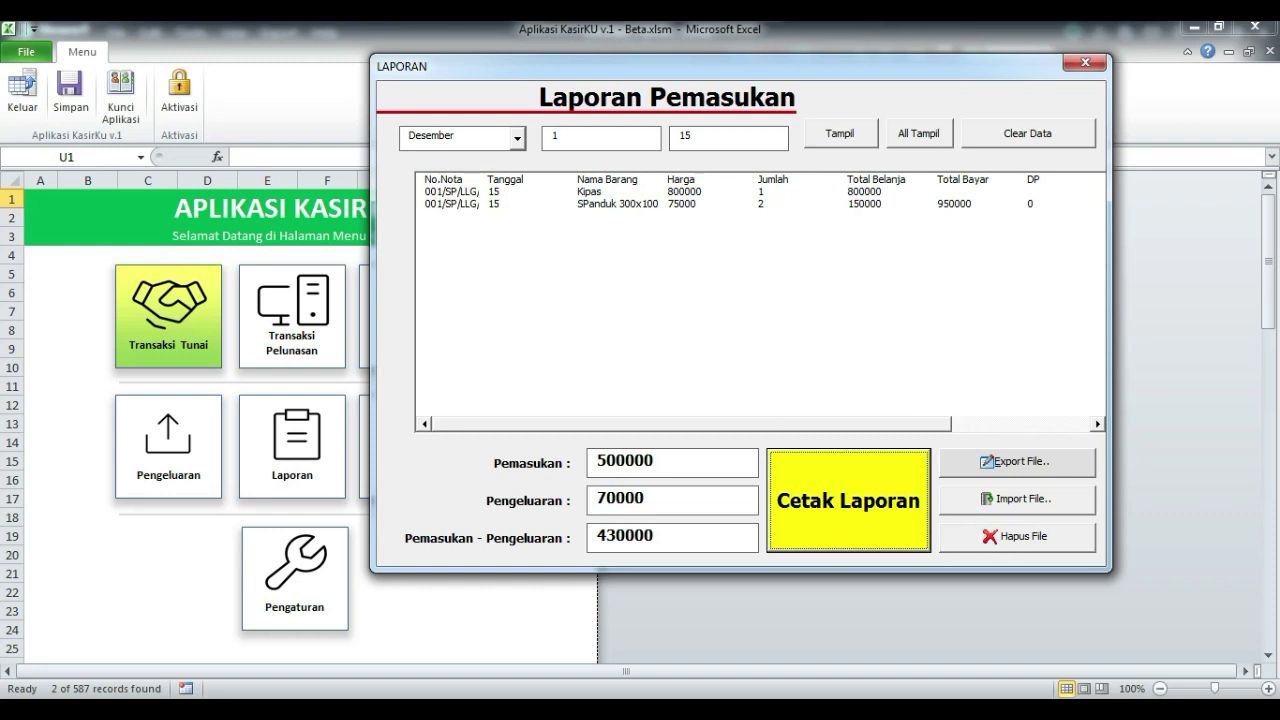
left_click(1084, 63)
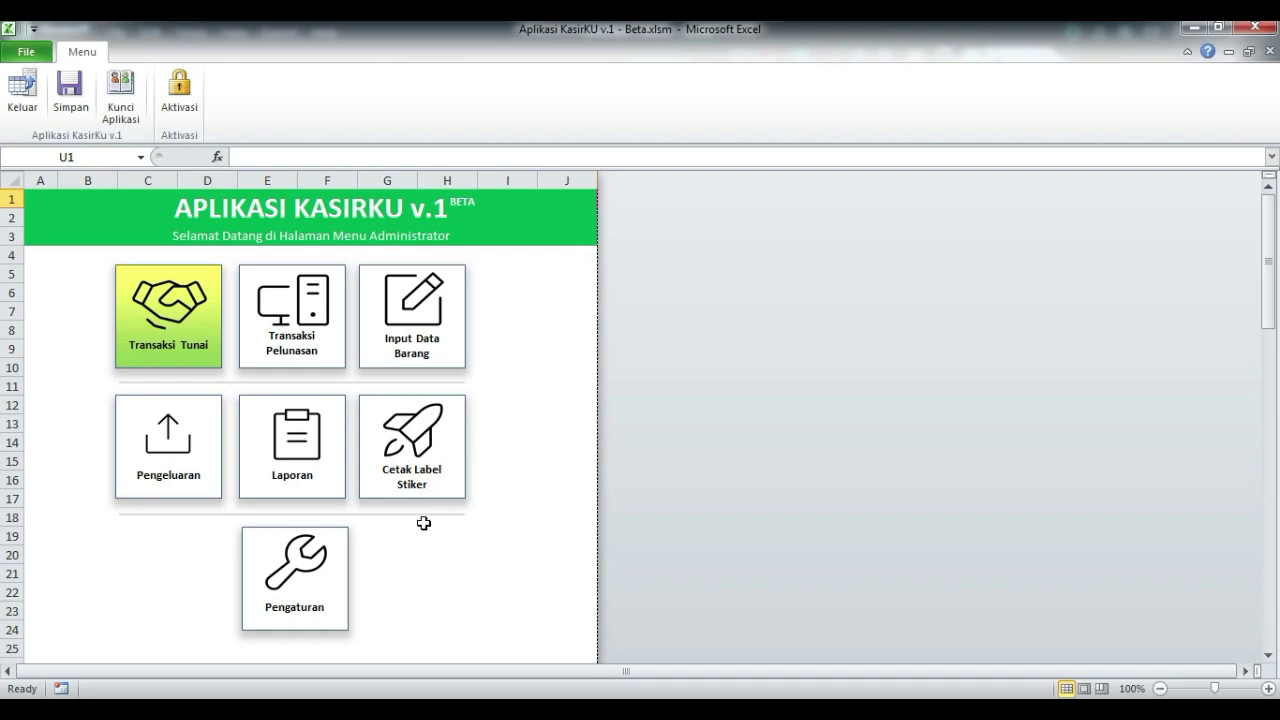
- Open Cetak Label Stiker past the activation reminder and browse the saved-customer lookup without picking anyone
left_click(436, 461)
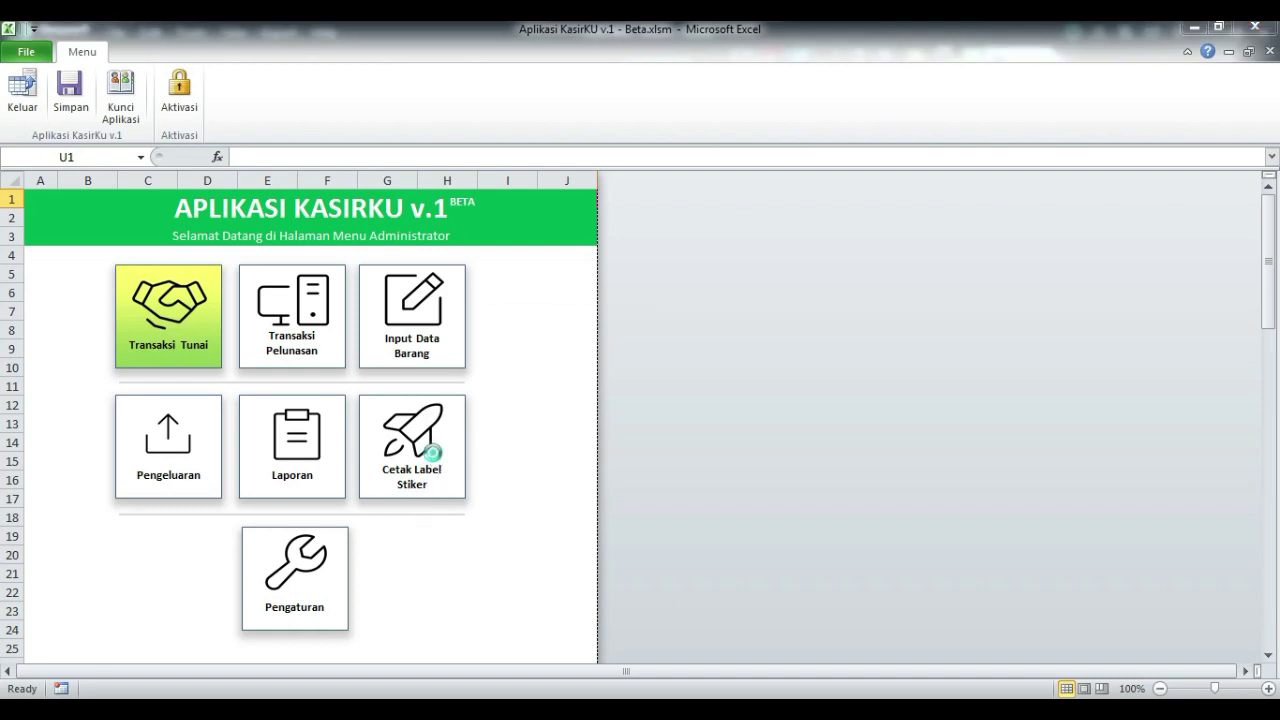
left_click(881, 330)
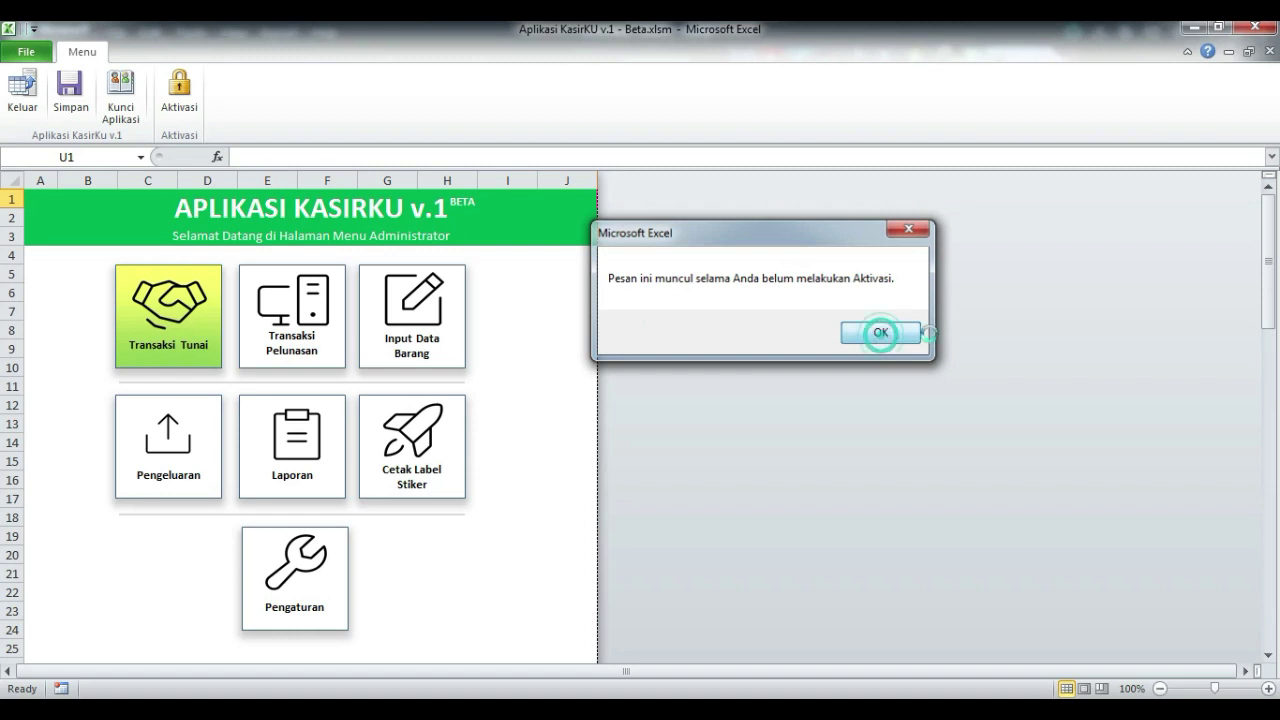
left_click_drag(686, 99, 806, 108)
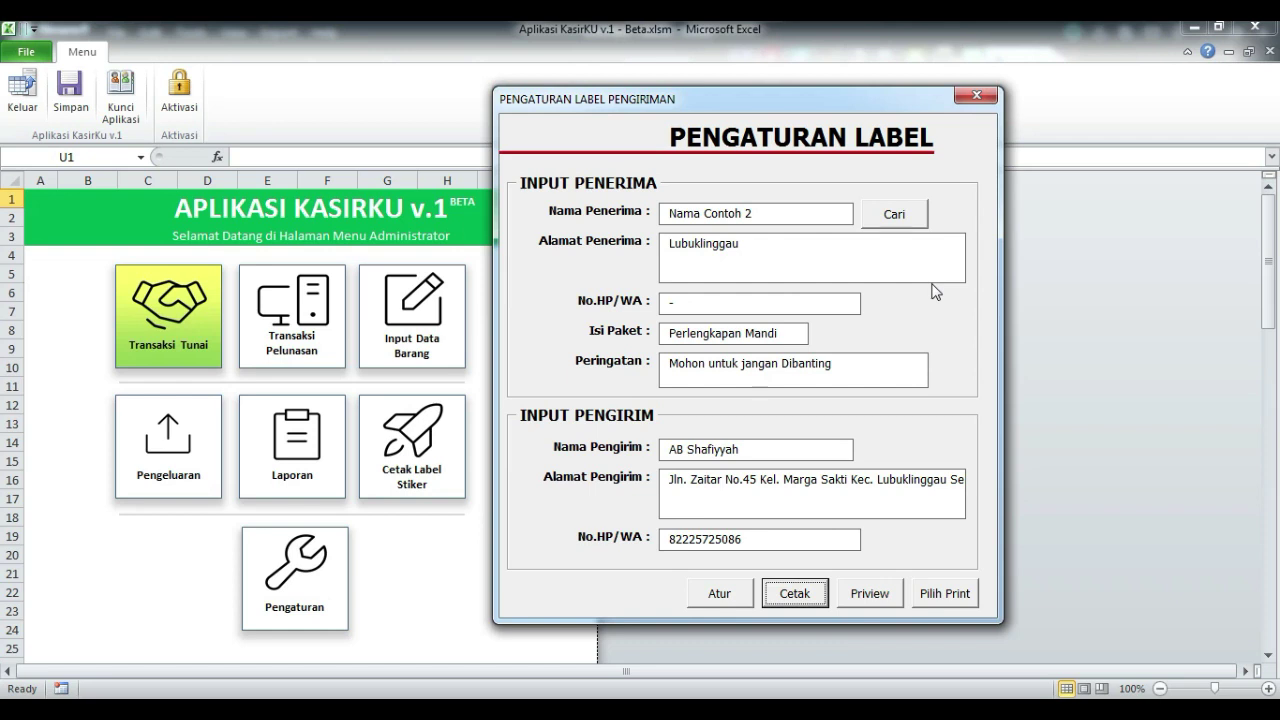
left_click(894, 214)
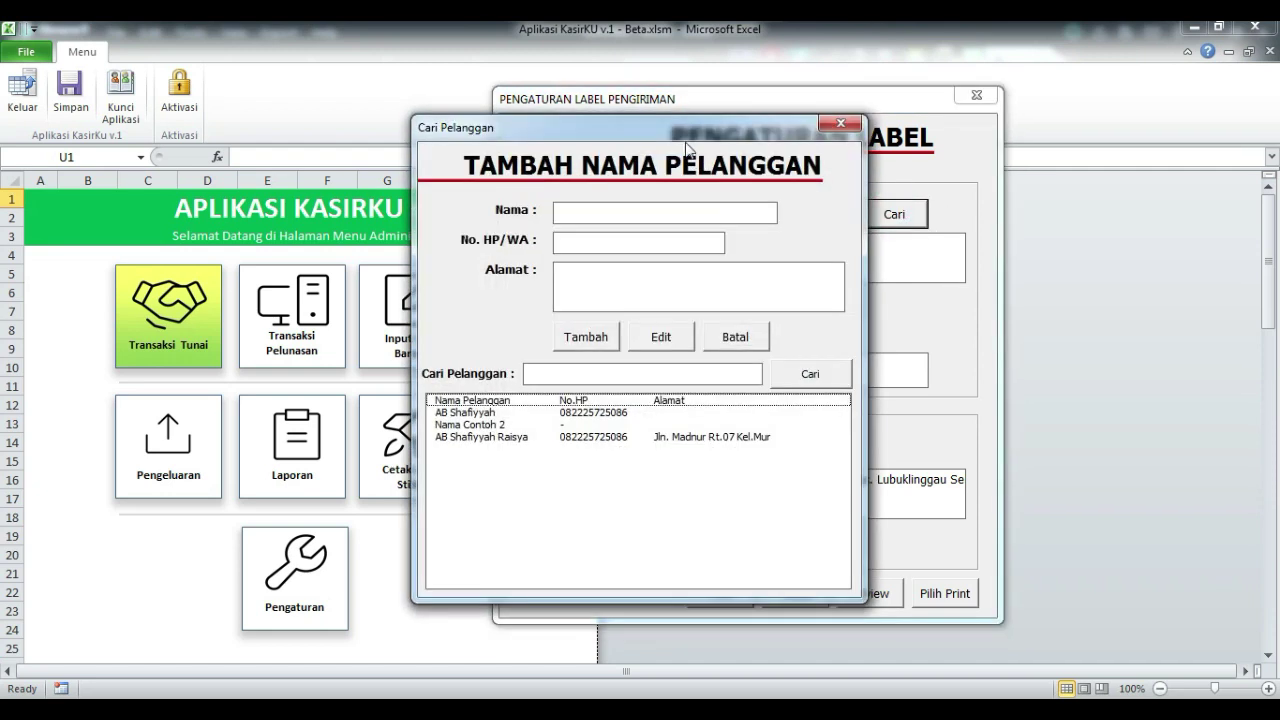
left_click_drag(895, 146, 1028, 92)
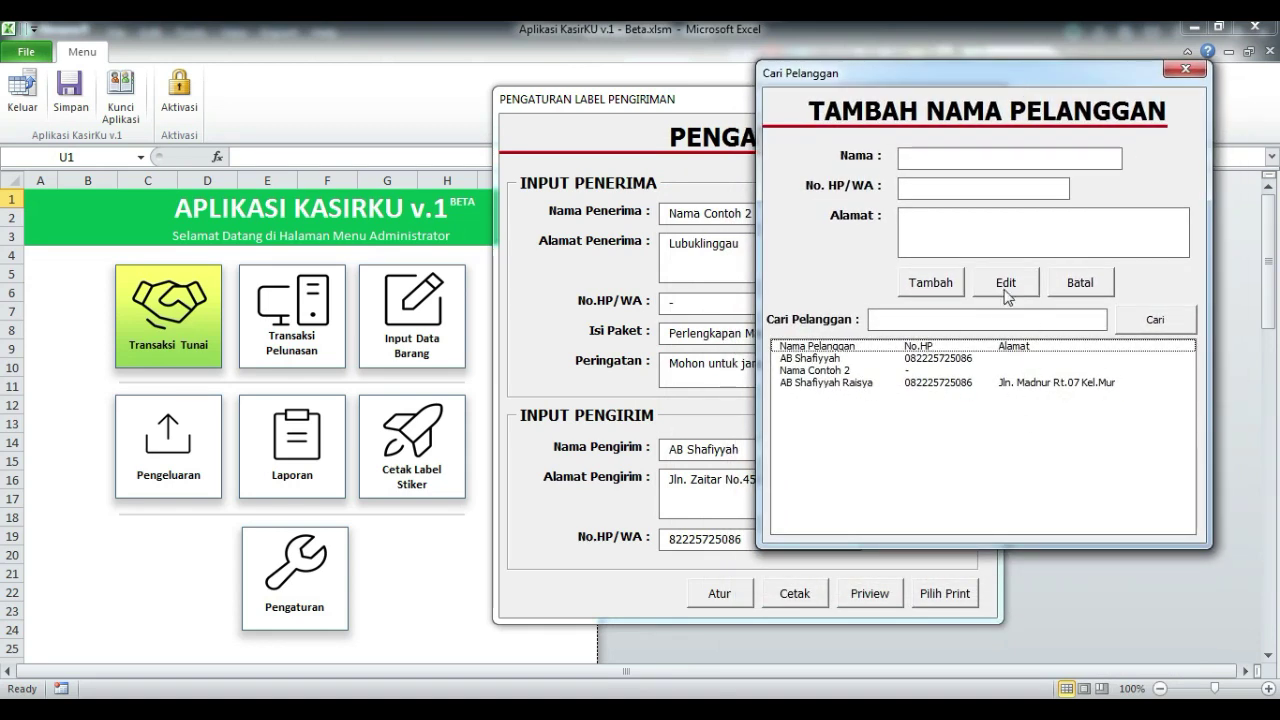
left_click(943, 156)
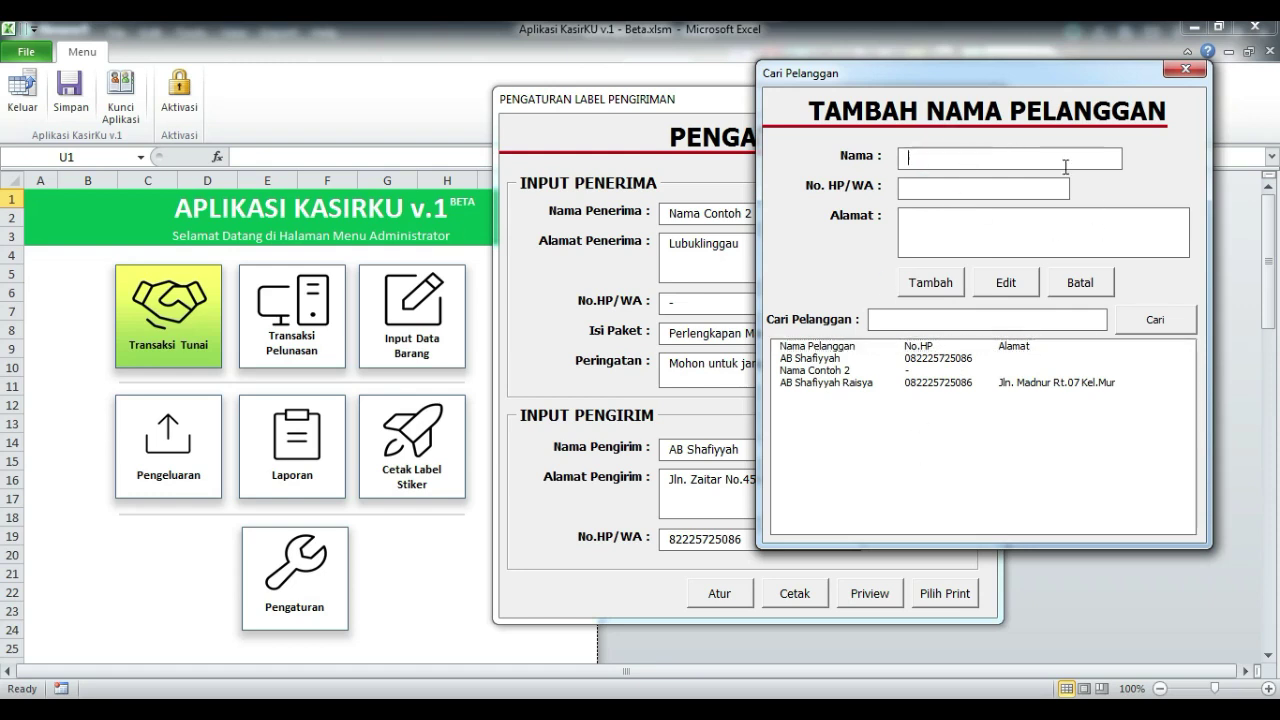
left_click(1183, 69)
- Enter the recipient's name, postal address and phone number, then preview the shipping label
left_click(784, 210)
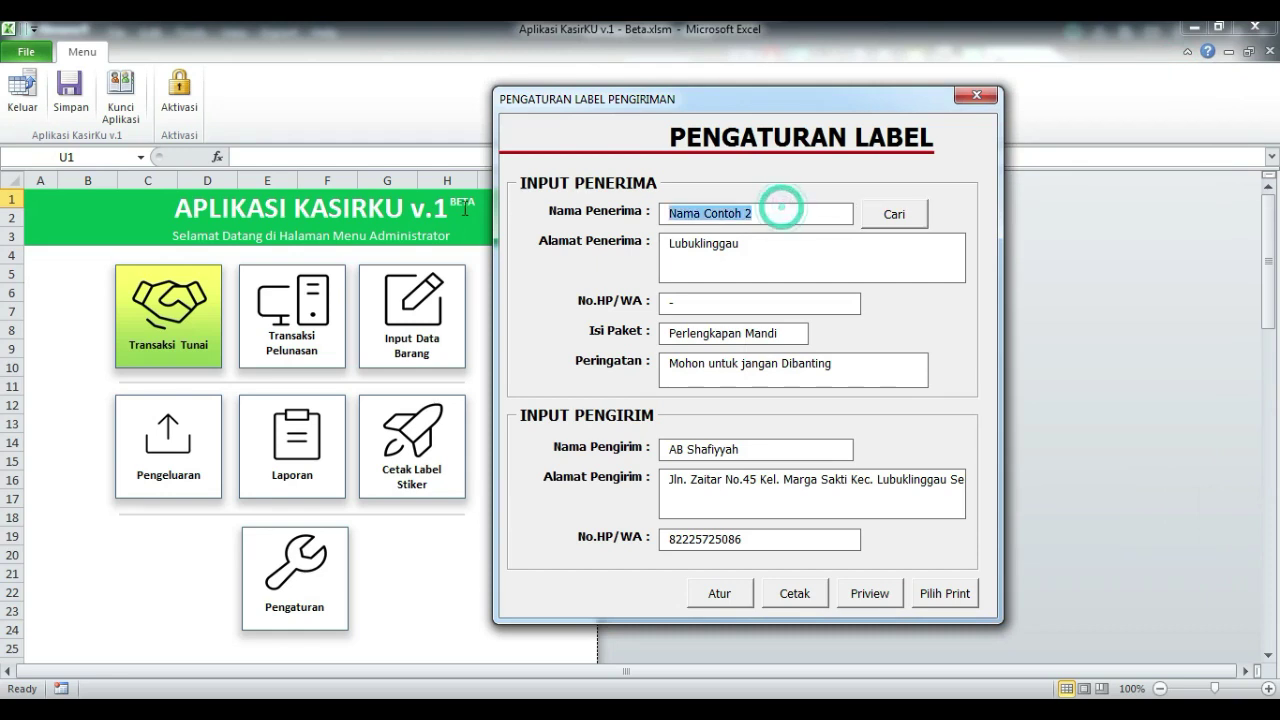
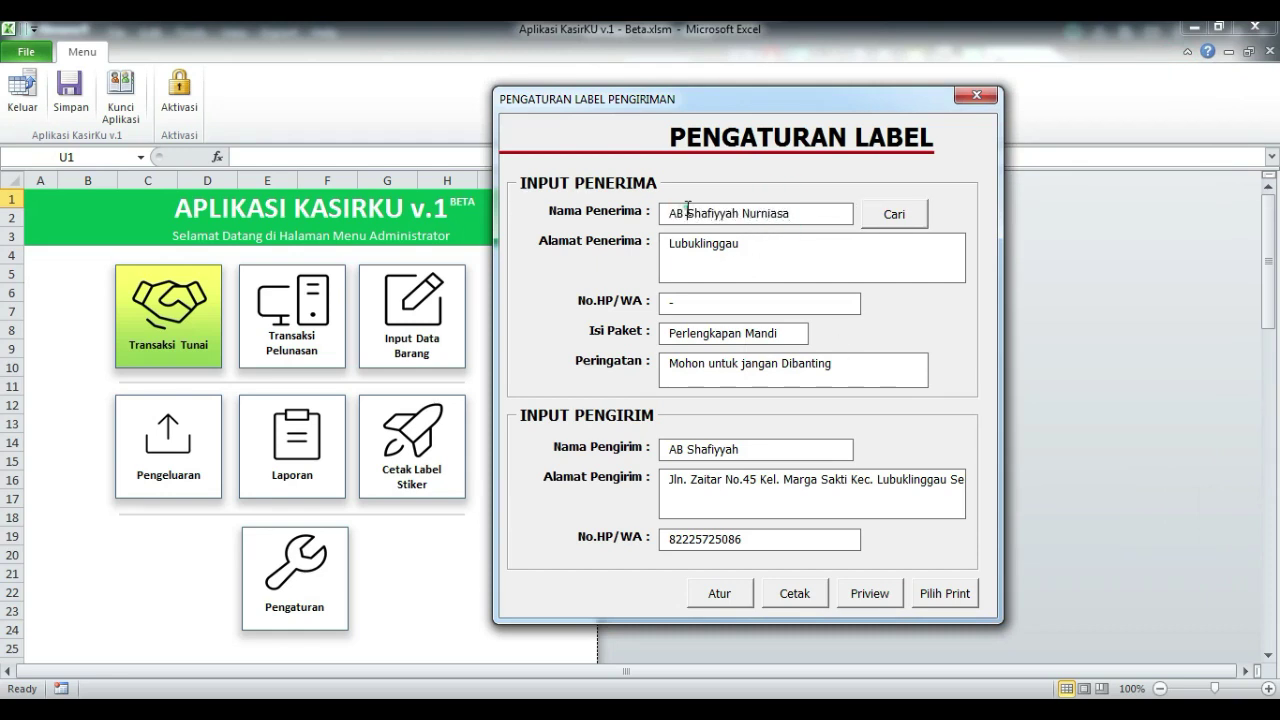
left_click(757, 257)
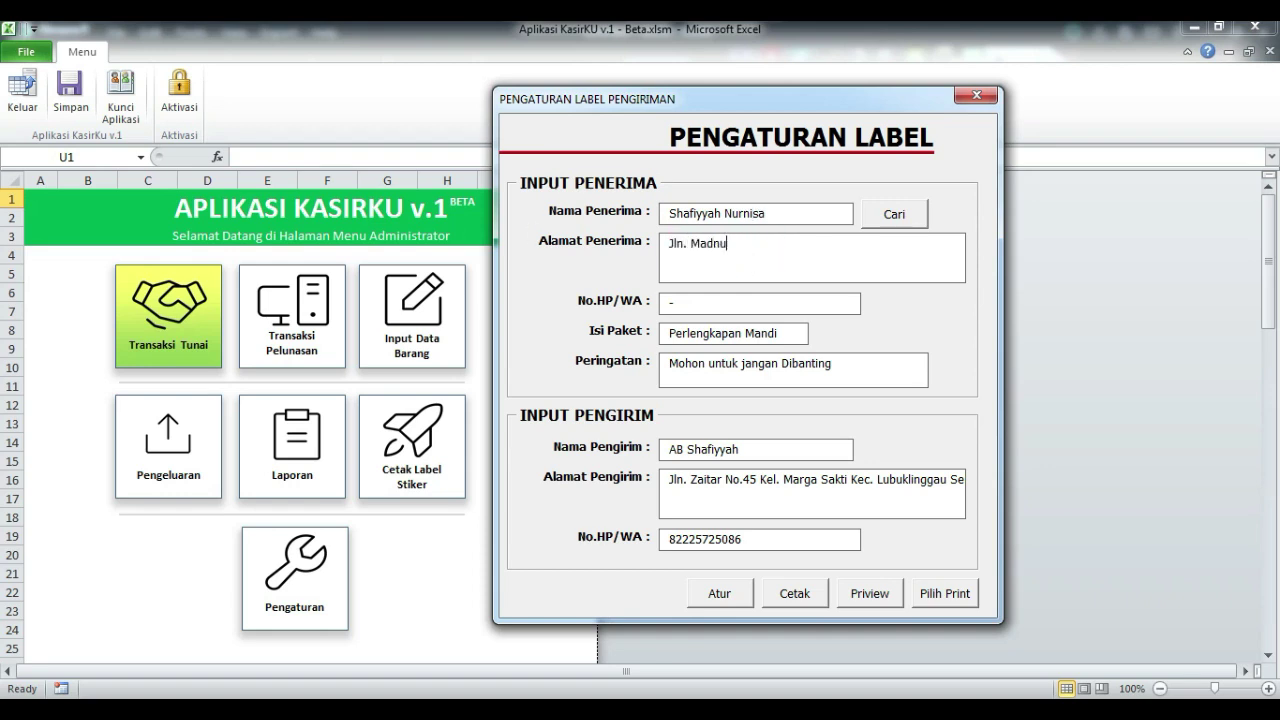
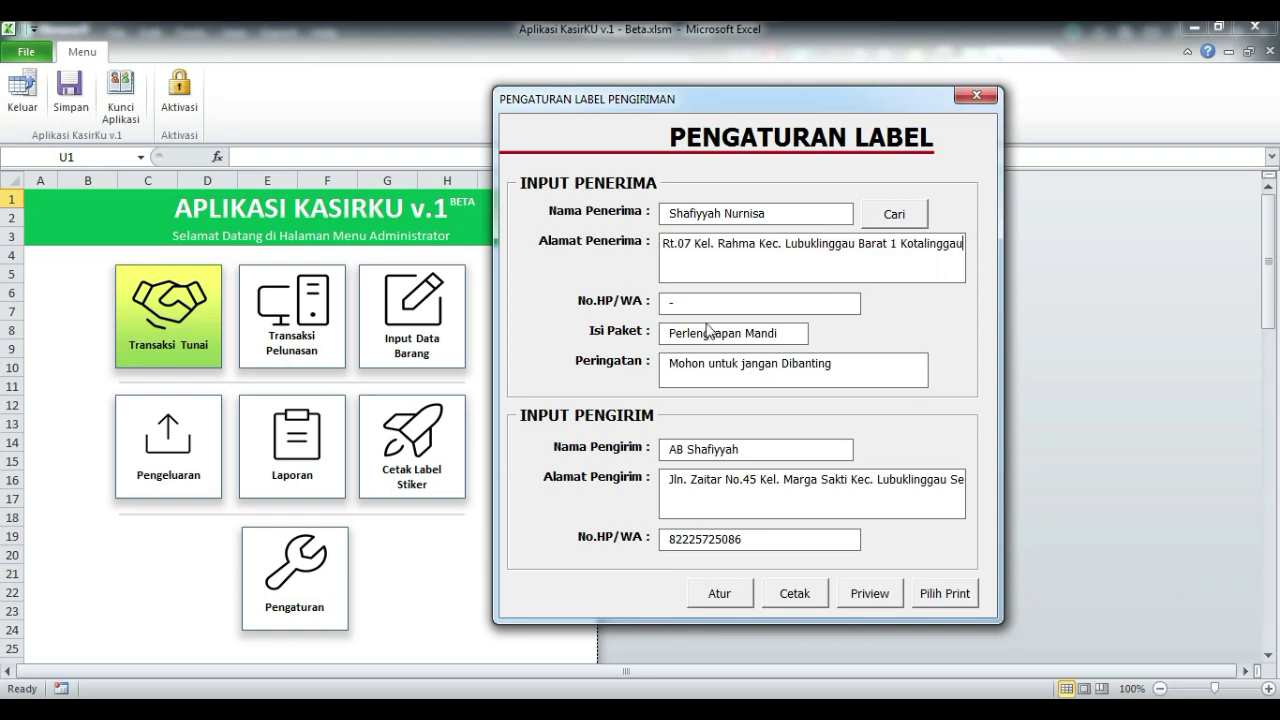
key("Tab")
type("0822")
left_click(695, 303)
key("BackSpace")
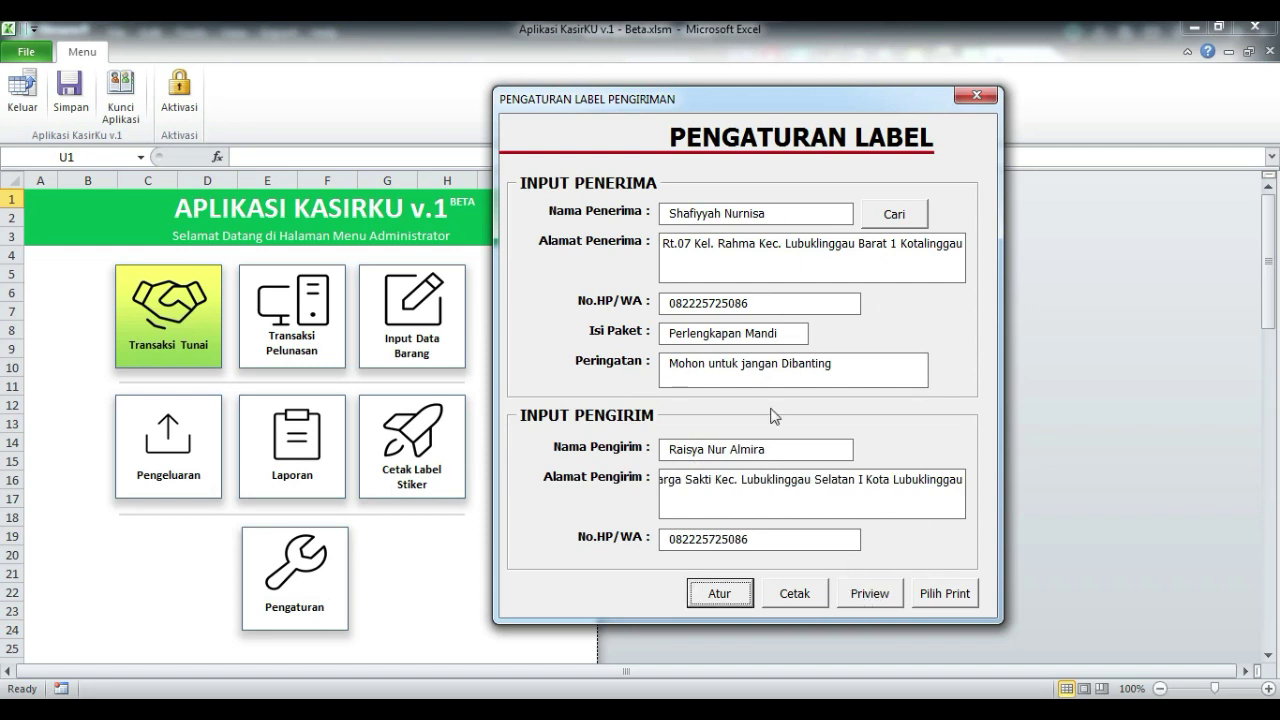
left_click(869, 593)
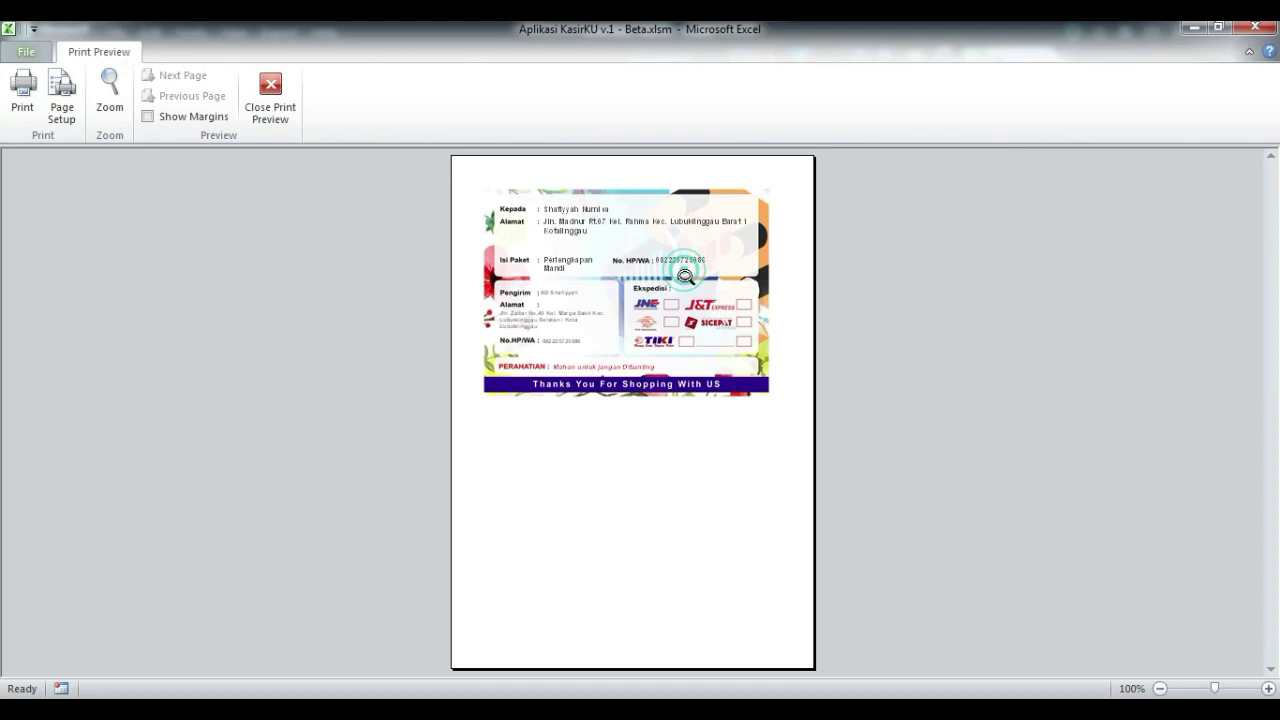
- Zoom into the shipping label preview, then close Print Preview
left_click(685, 276)
scroll(680, 275, "up", 2)
scroll(563, 400, "down", 1)
scroll(563, 400, "up", 1)
key("Escape")
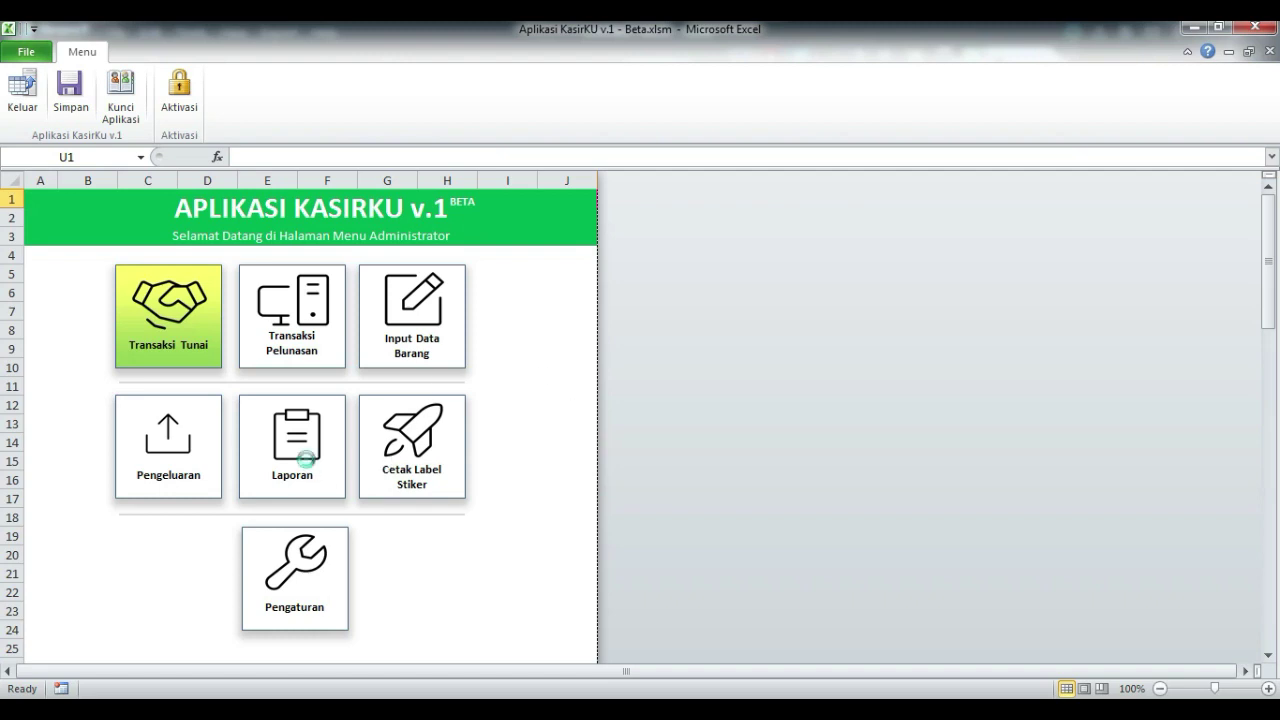
- Briefly open and close the Laporan and Transaksi Tunai forms, dismissing the activation reminders
left_click(302, 458)
left_click(760, 422)
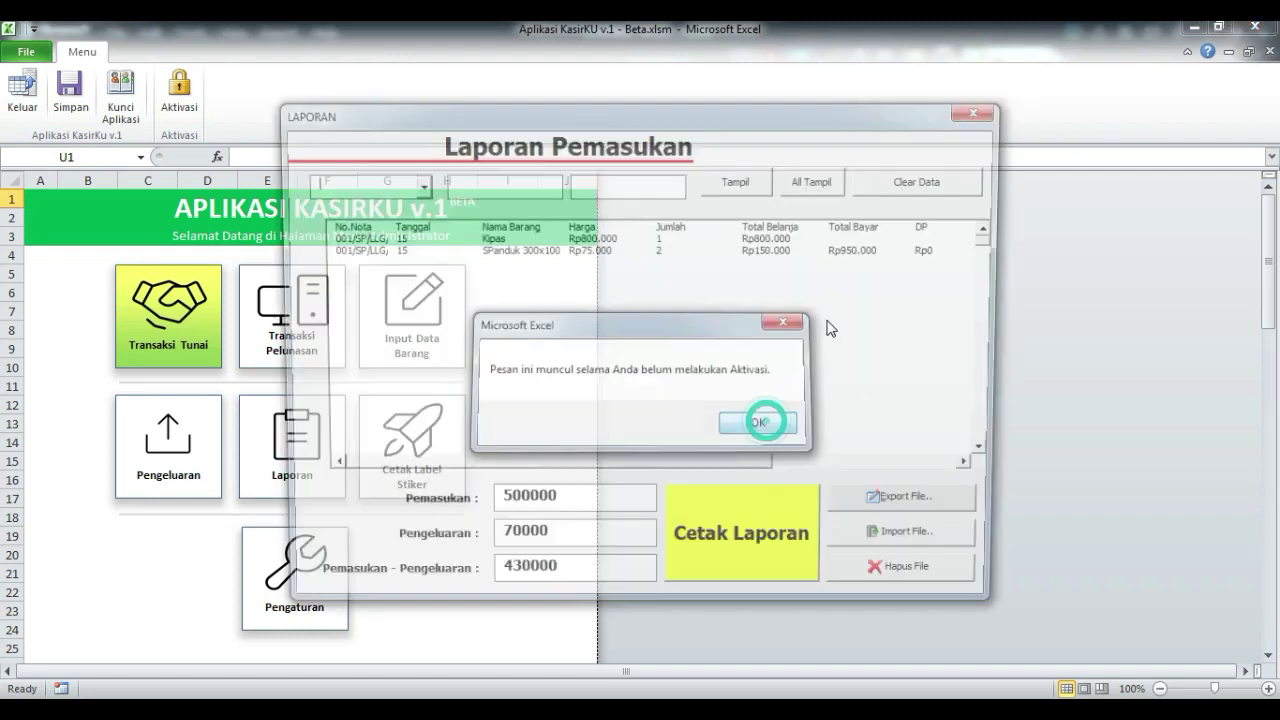
left_click(995, 109)
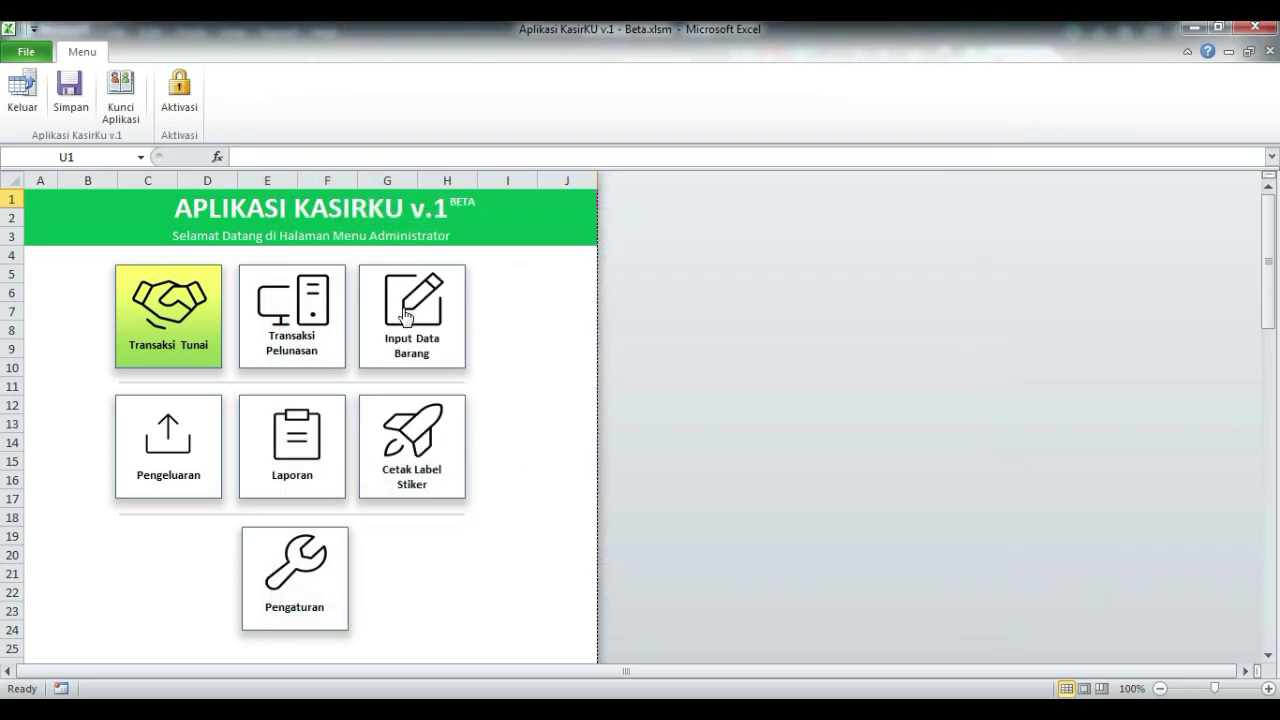
left_click(145, 305)
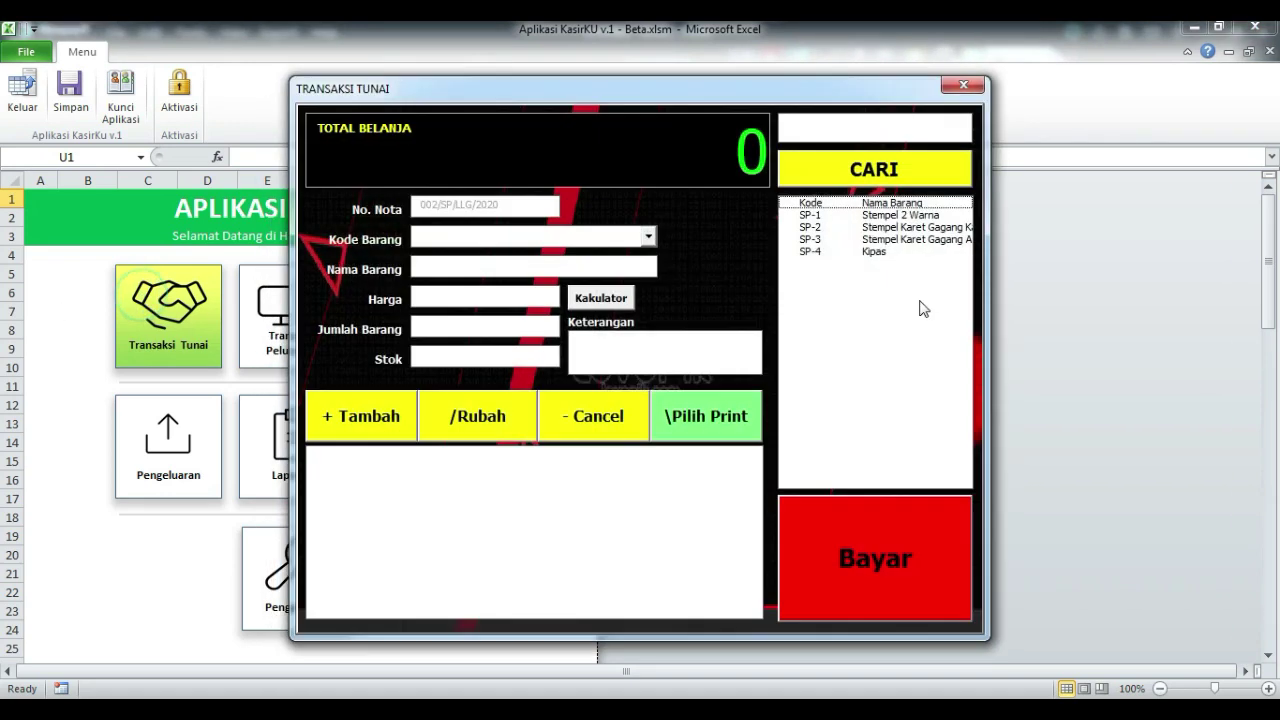
left_click(971, 80)
left_click(760, 422)
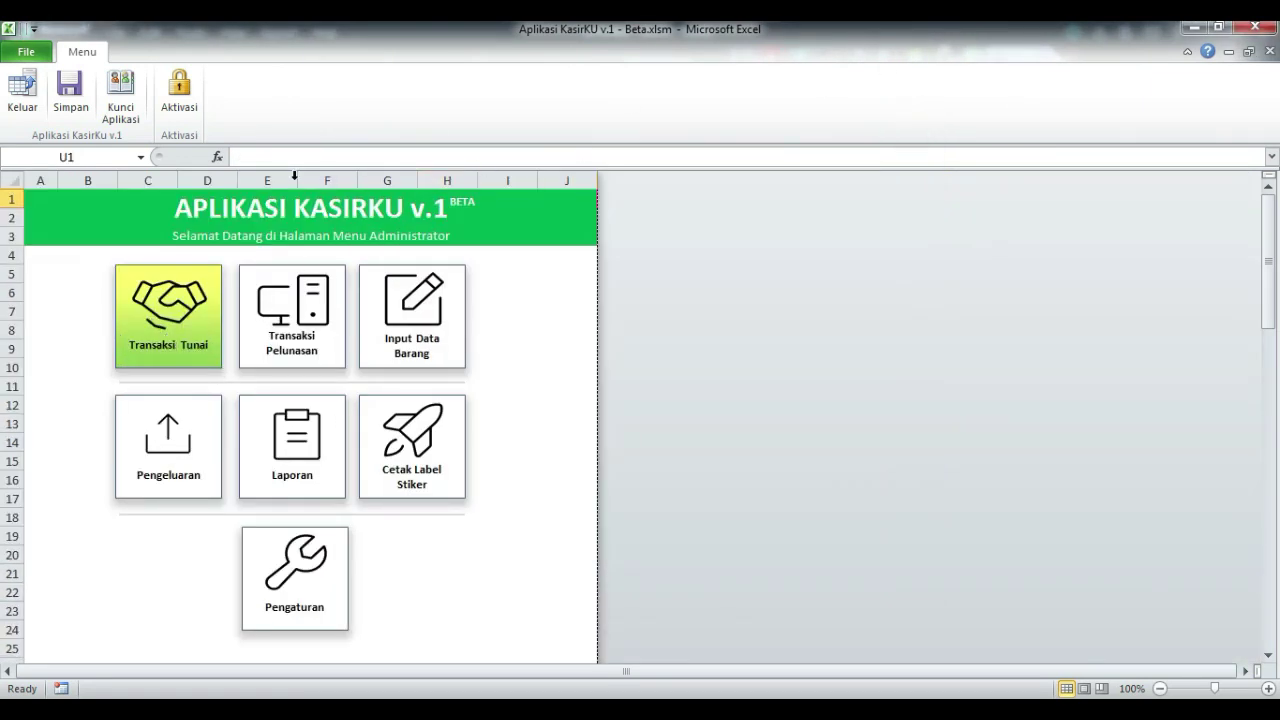
- Open the Aktivasi dialog from the Menu tab and select the entire generated Kode Aktivasi
left_click(179, 88)
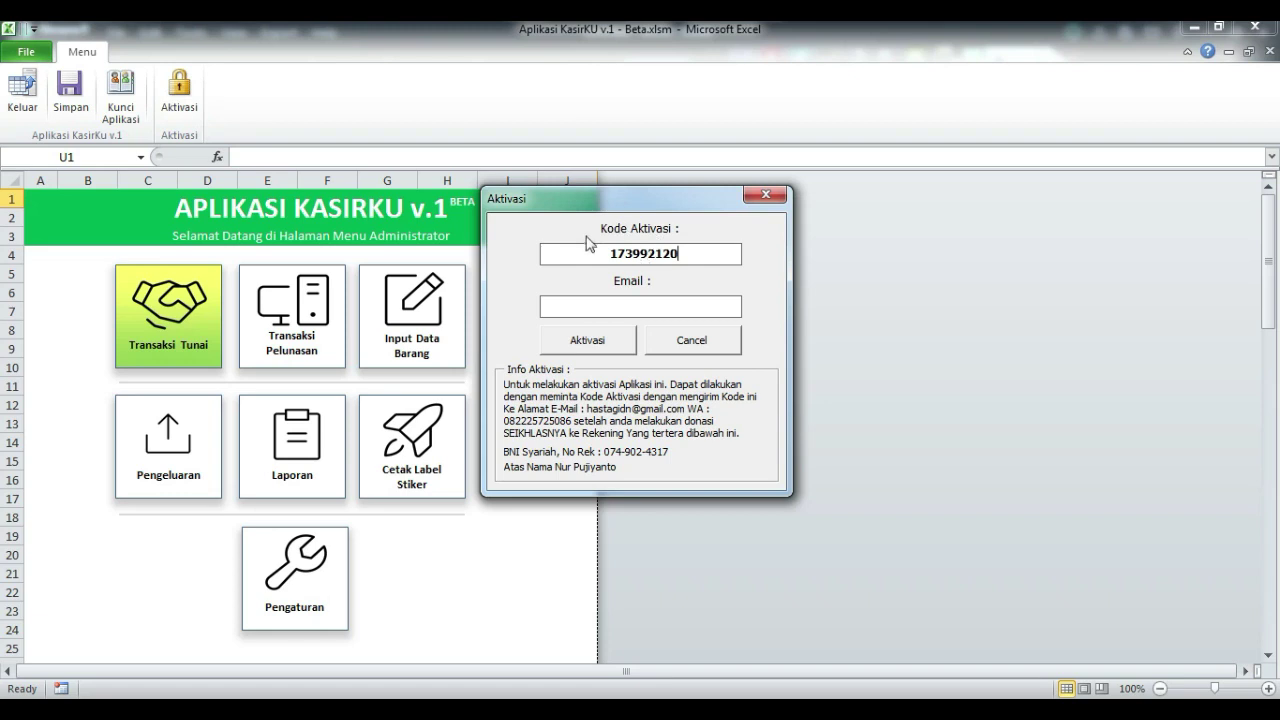
double_click(684, 252)
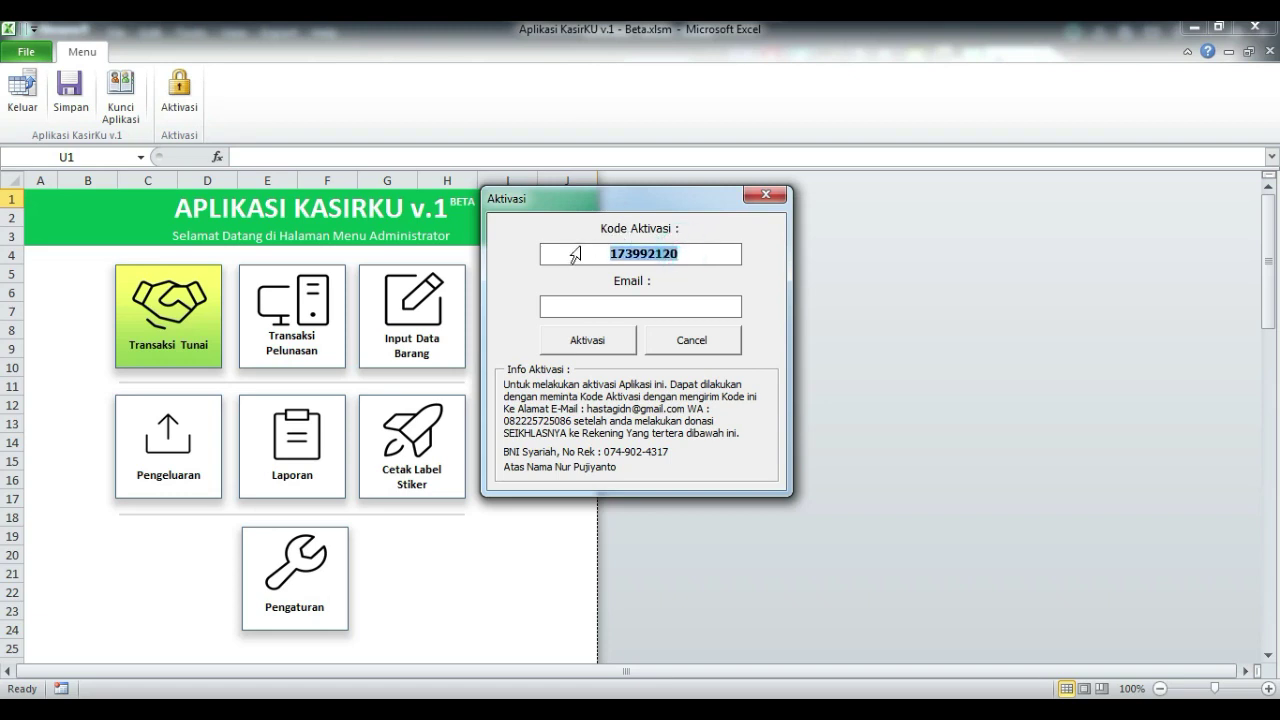
left_click(677, 252)
left_click_drag(689, 252, 600, 248)
left_click_drag(693, 255, 580, 249)
left_click(696, 257)
left_click_drag(700, 260, 549, 251)
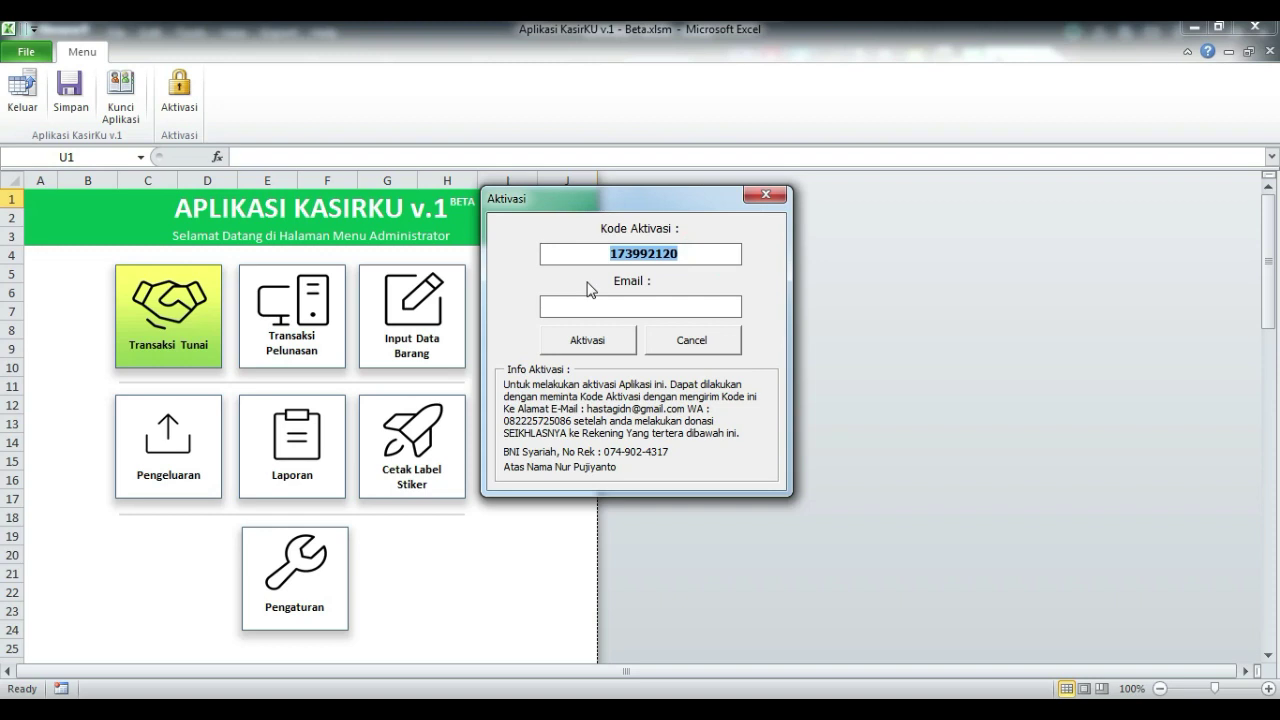